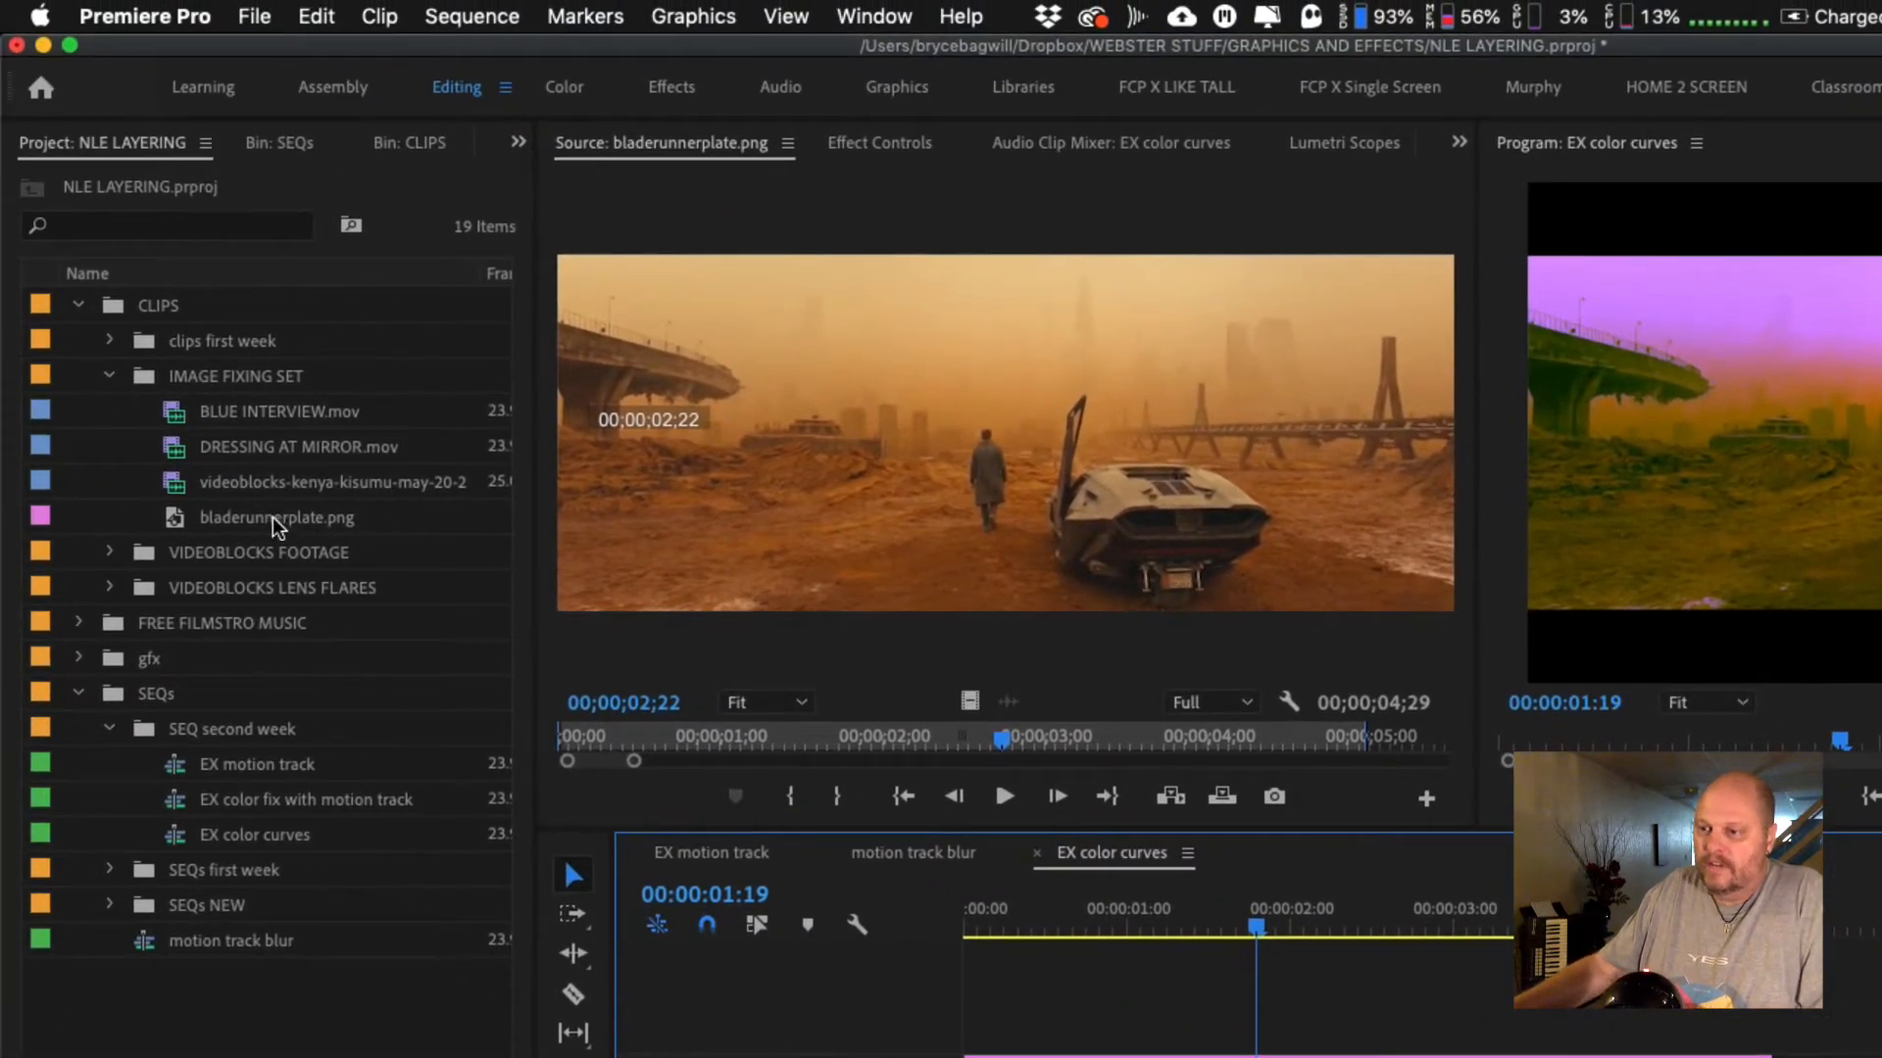
{"action": "left_click", "coordinate": [191, 522]}
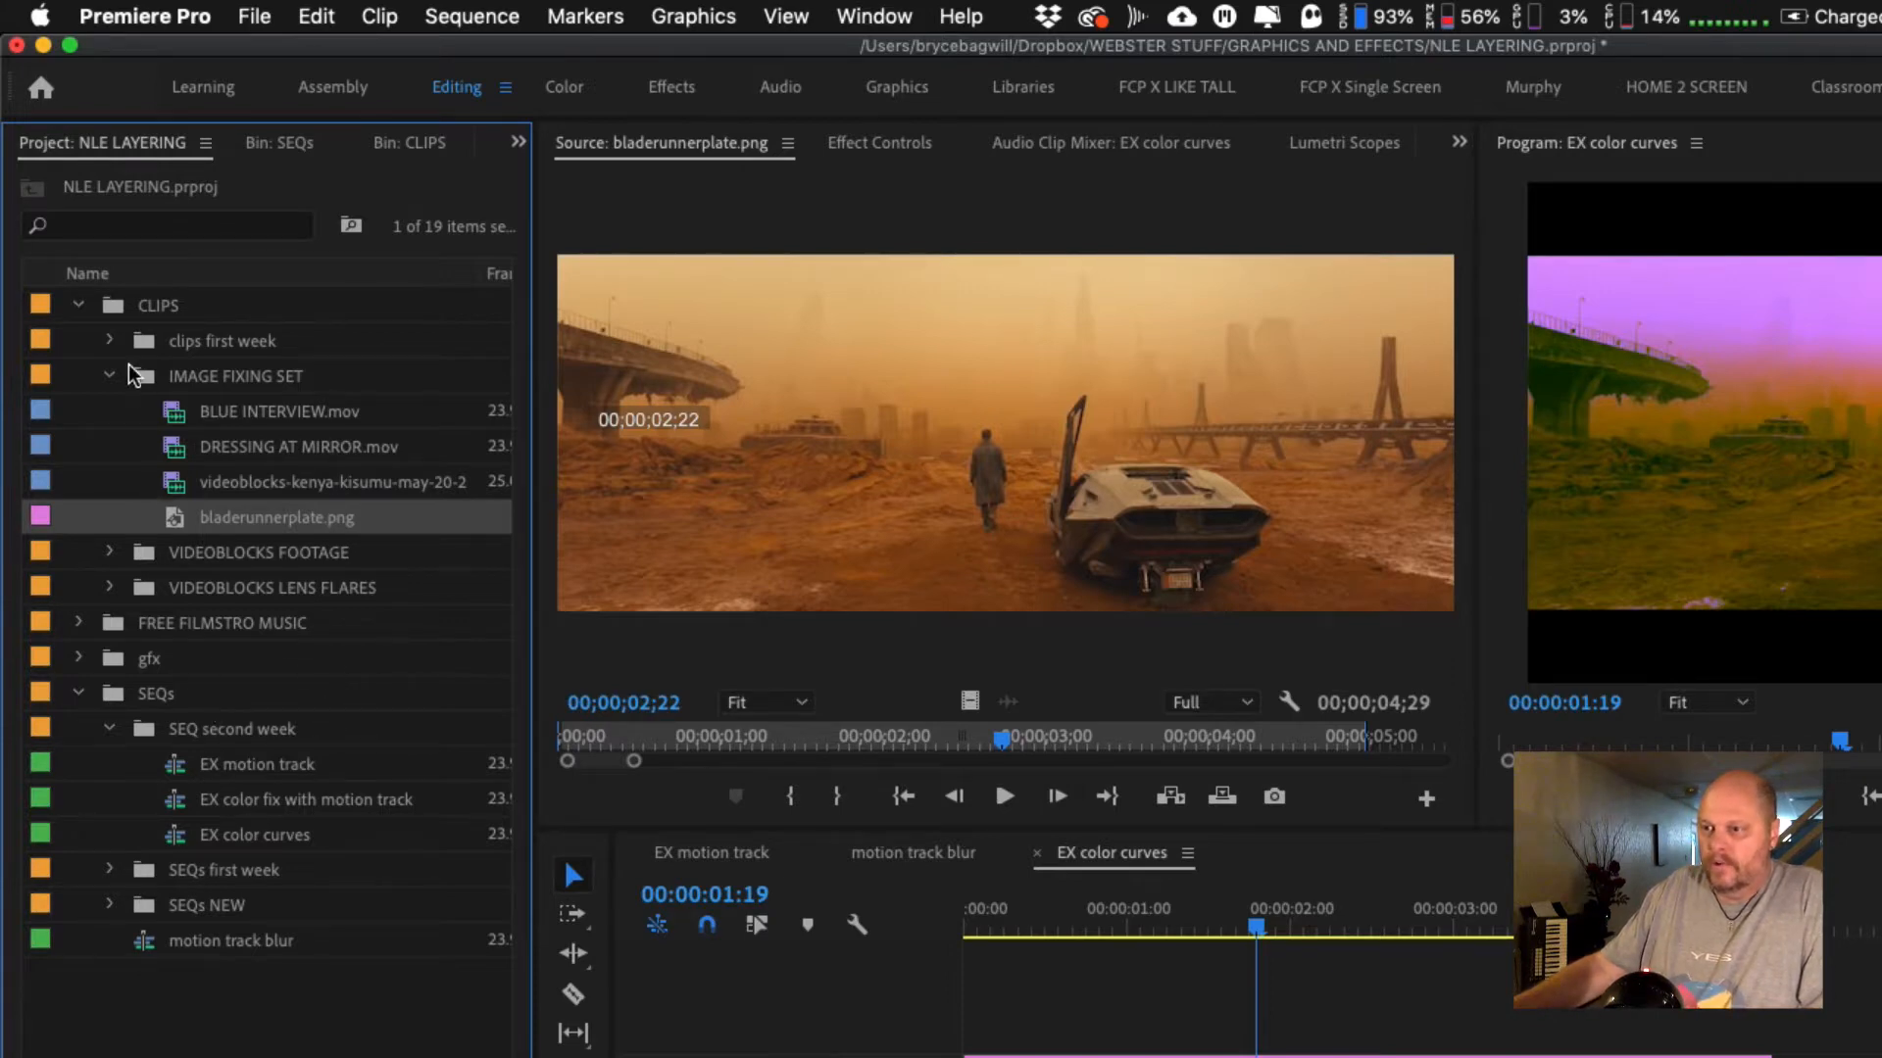
{"action": "right_click", "coordinate": [177, 524]}
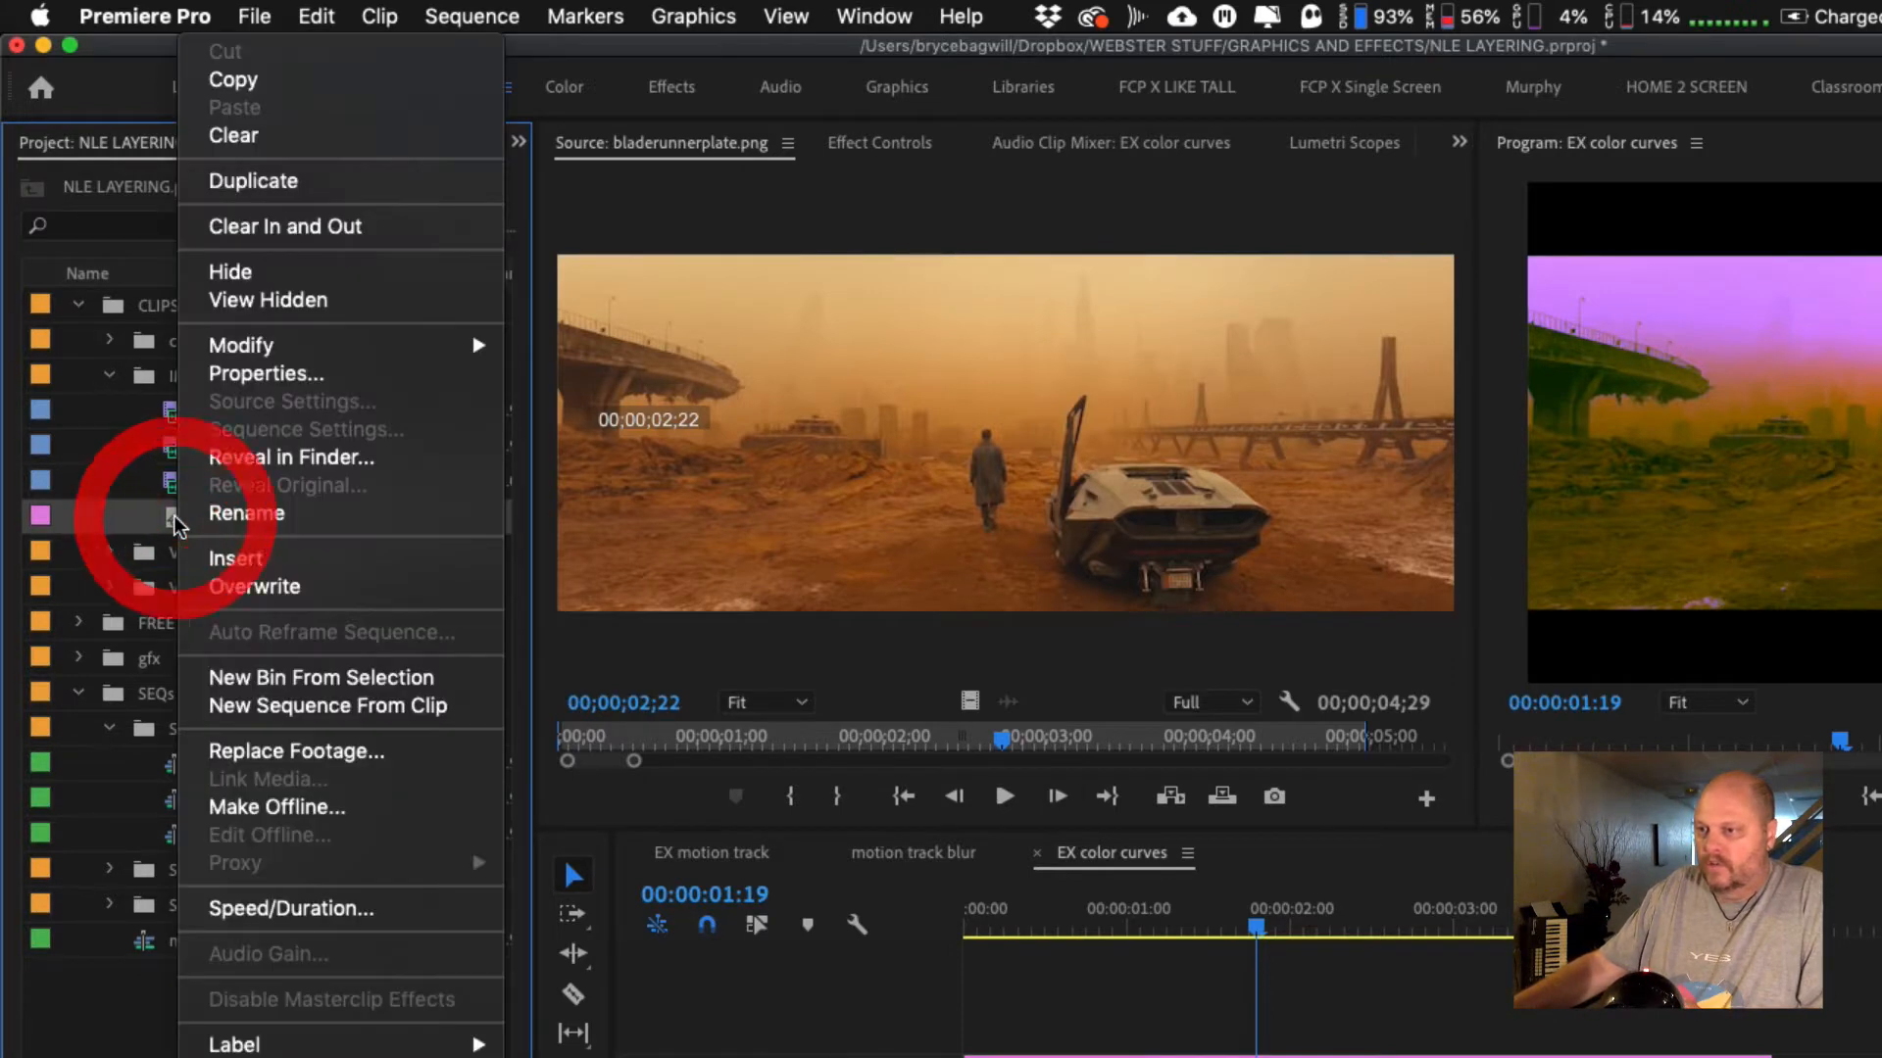
{"action": "left_click", "coordinate": [161, 518]}
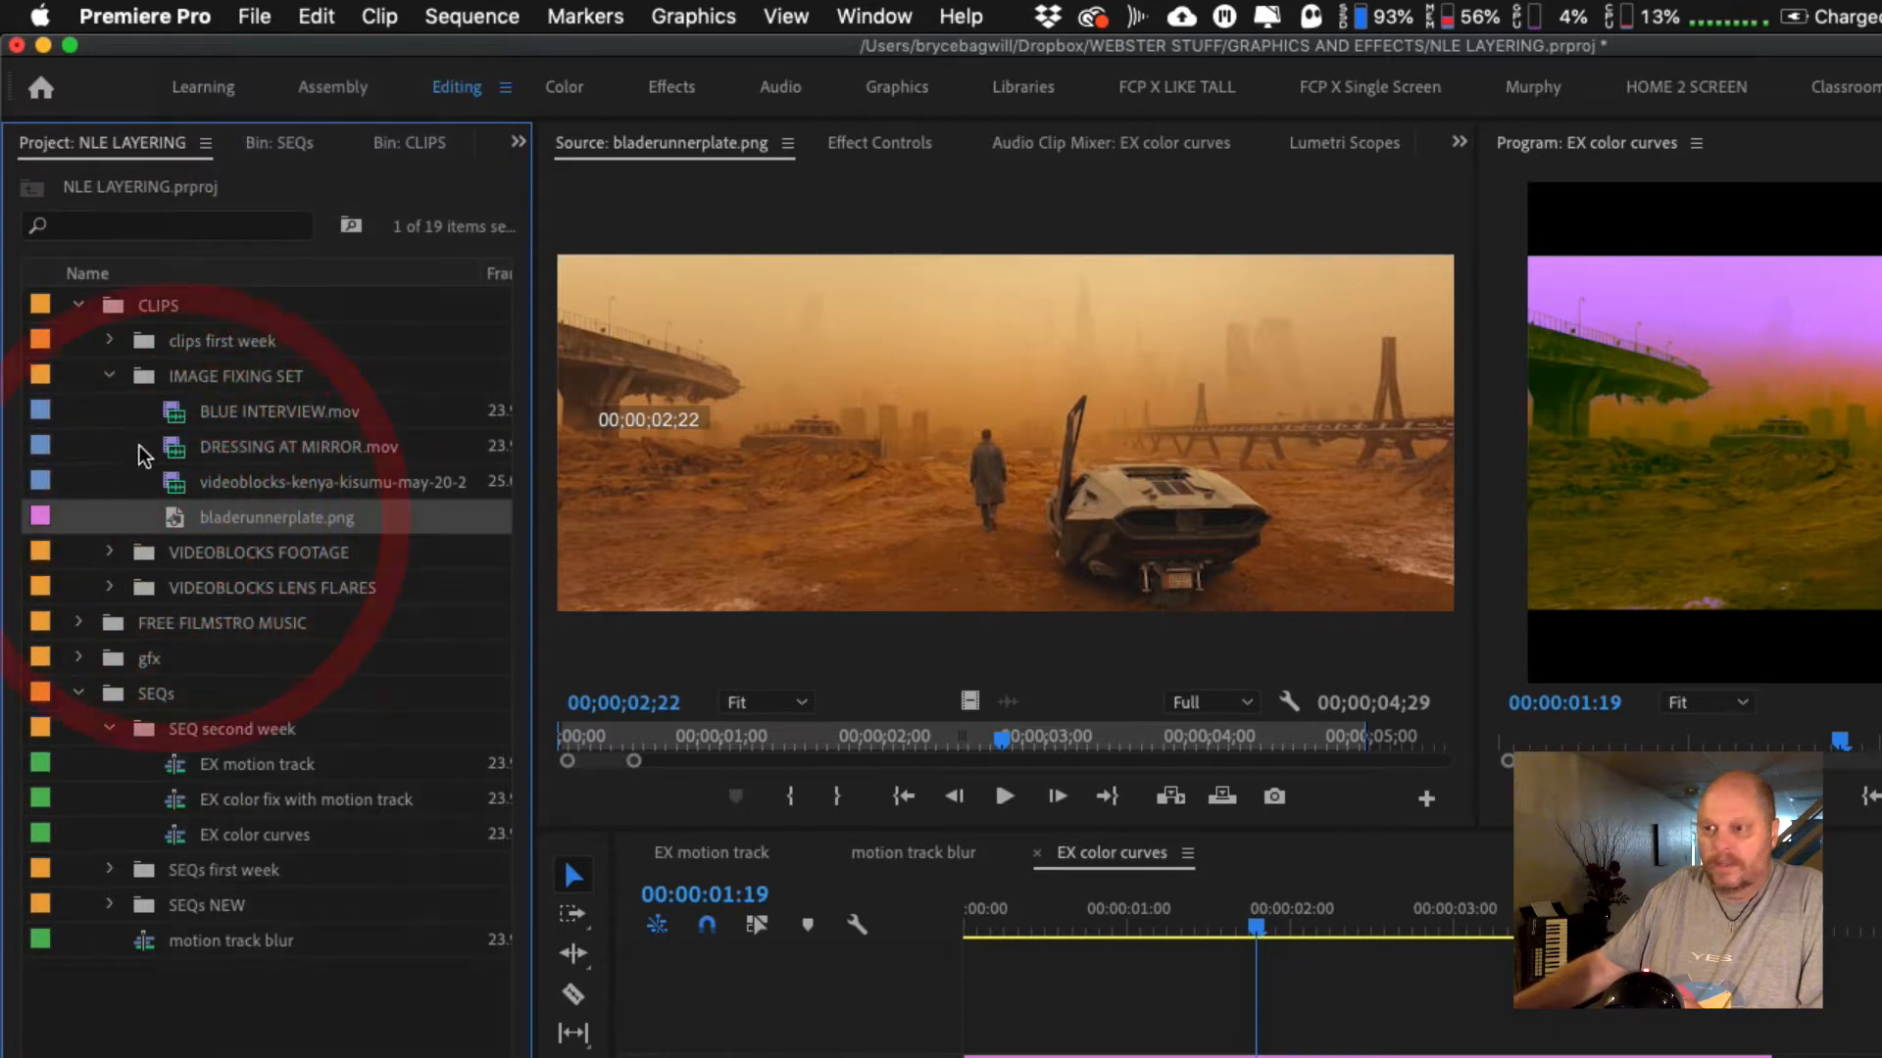
{"action": "right_click", "coordinate": [176, 519]}
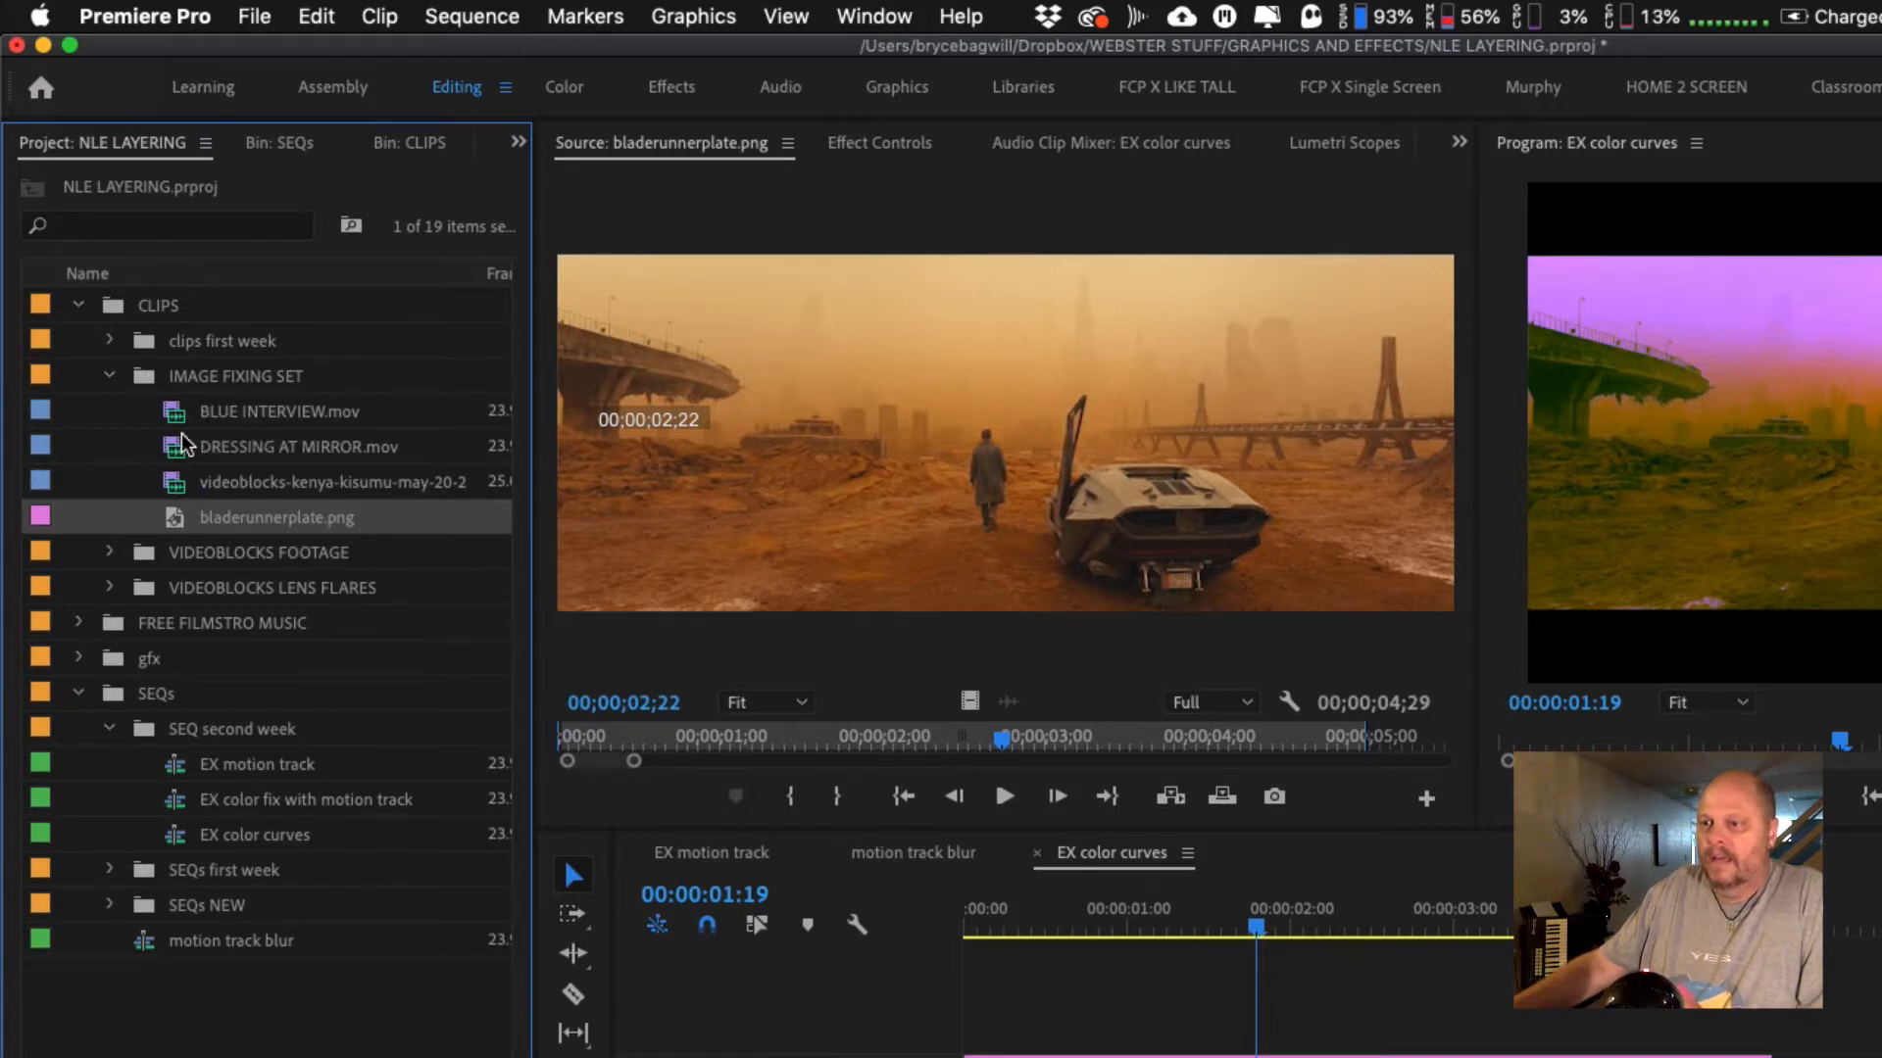
- Open the IMAGE FIXING SET bin, start a media import and browse to the SET 1 folder of the graphics and effects class media
{"action": "double_click", "coordinate": [146, 380]}
{"action": "right_click", "coordinate": [153, 520]}
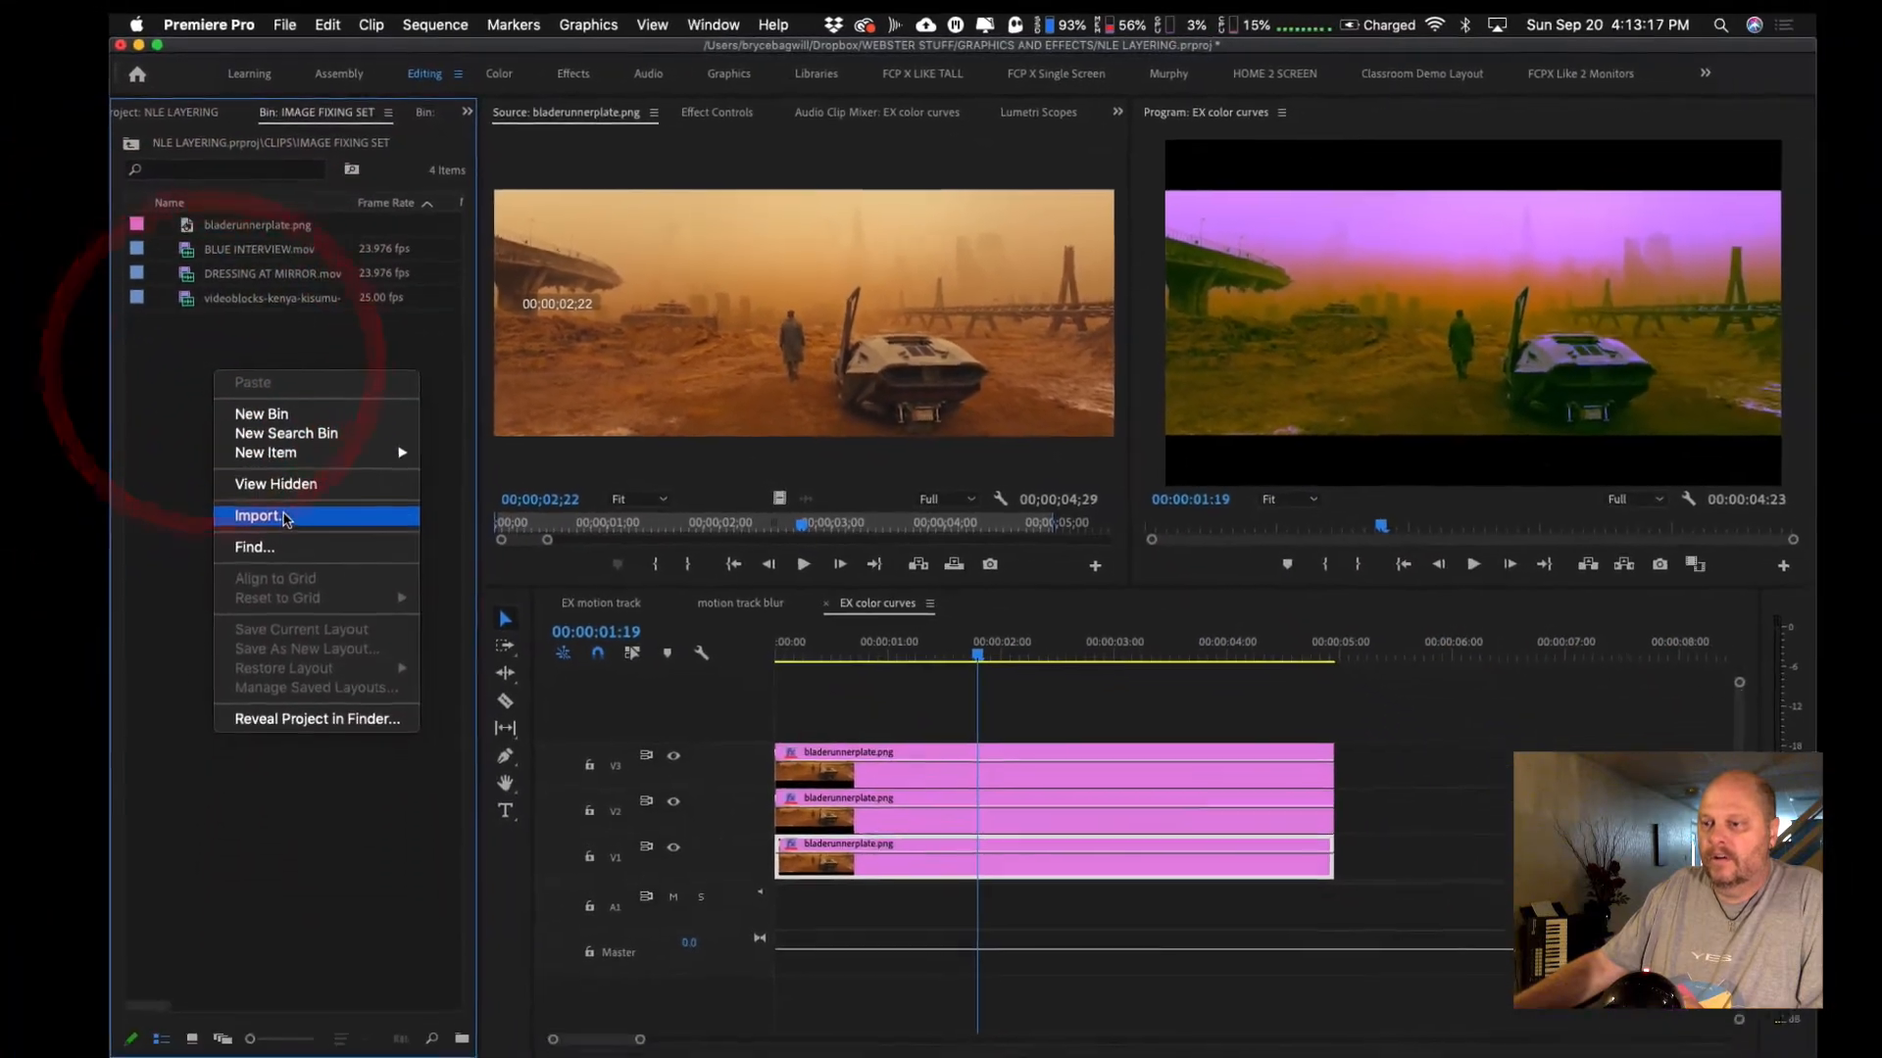
{"action": "left_click", "coordinate": [285, 517]}
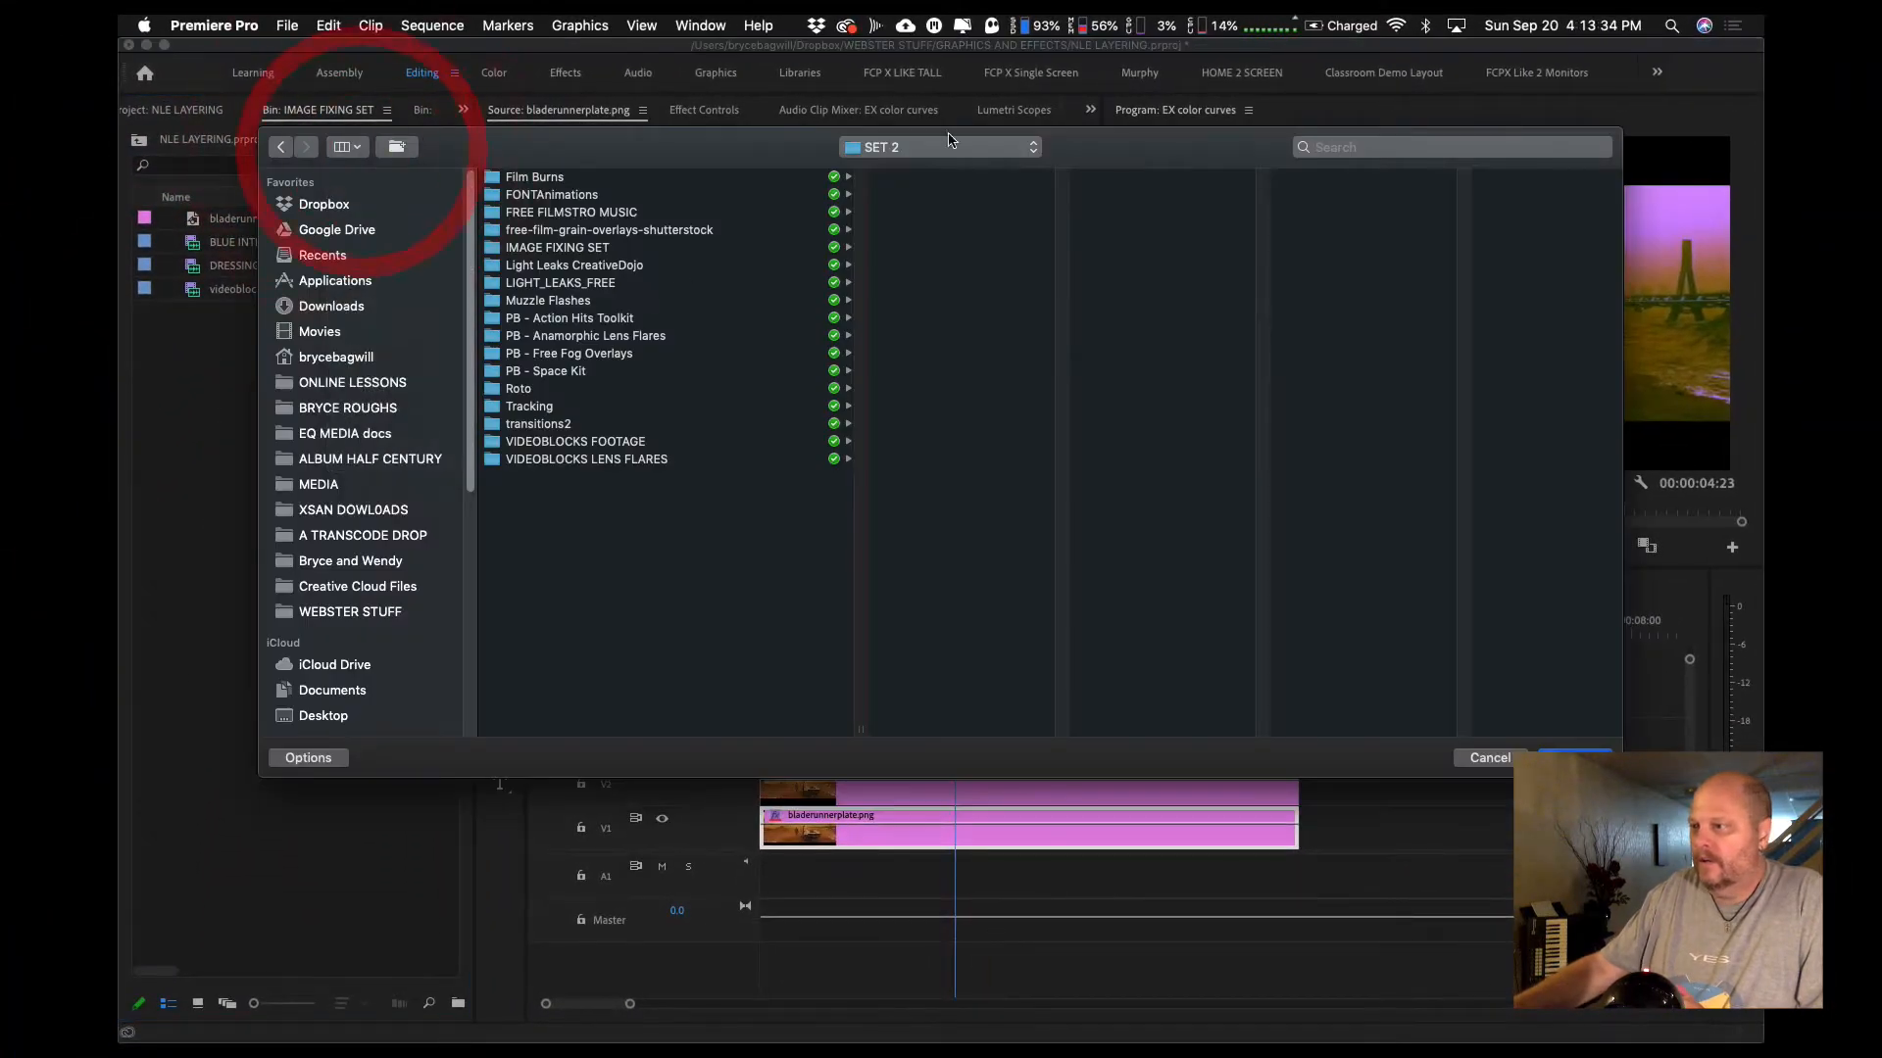
{"action": "left_click", "coordinate": [951, 148]}
{"action": "left_click", "coordinate": [946, 168]}
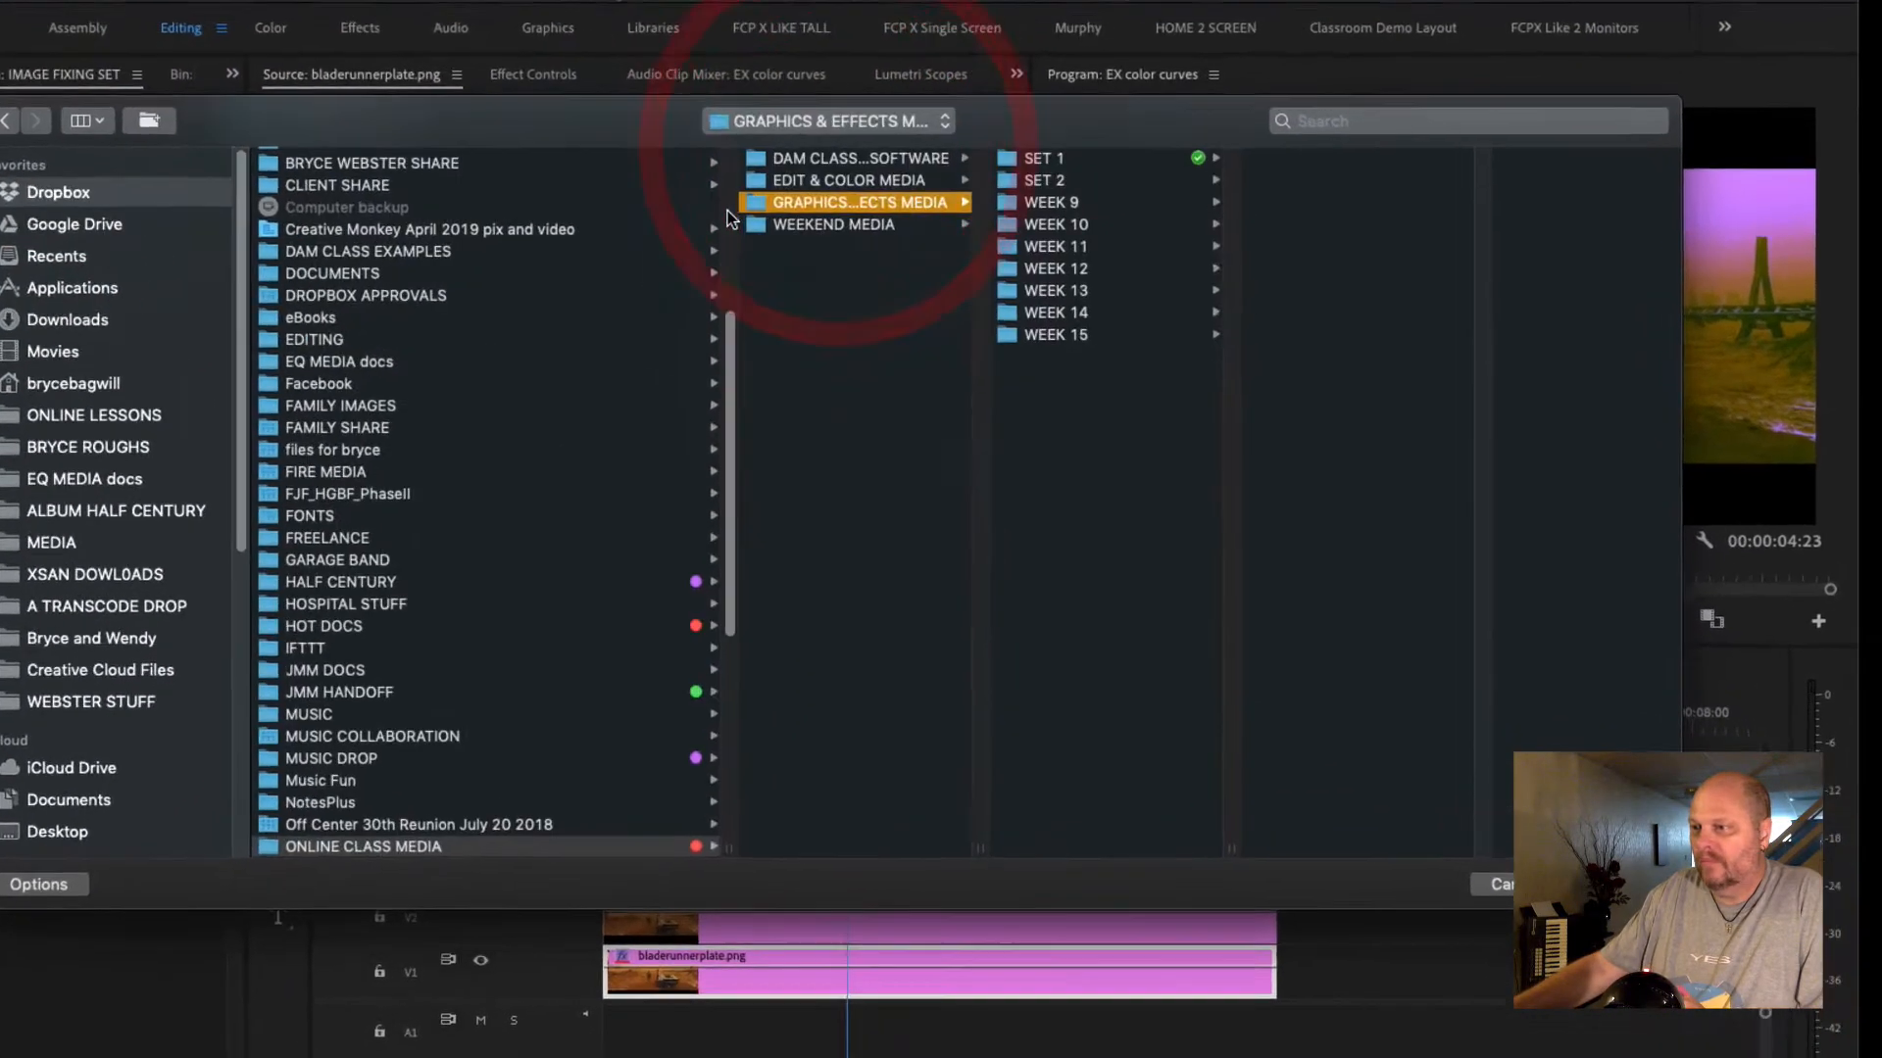
{"action": "left_click", "coordinate": [1068, 158]}
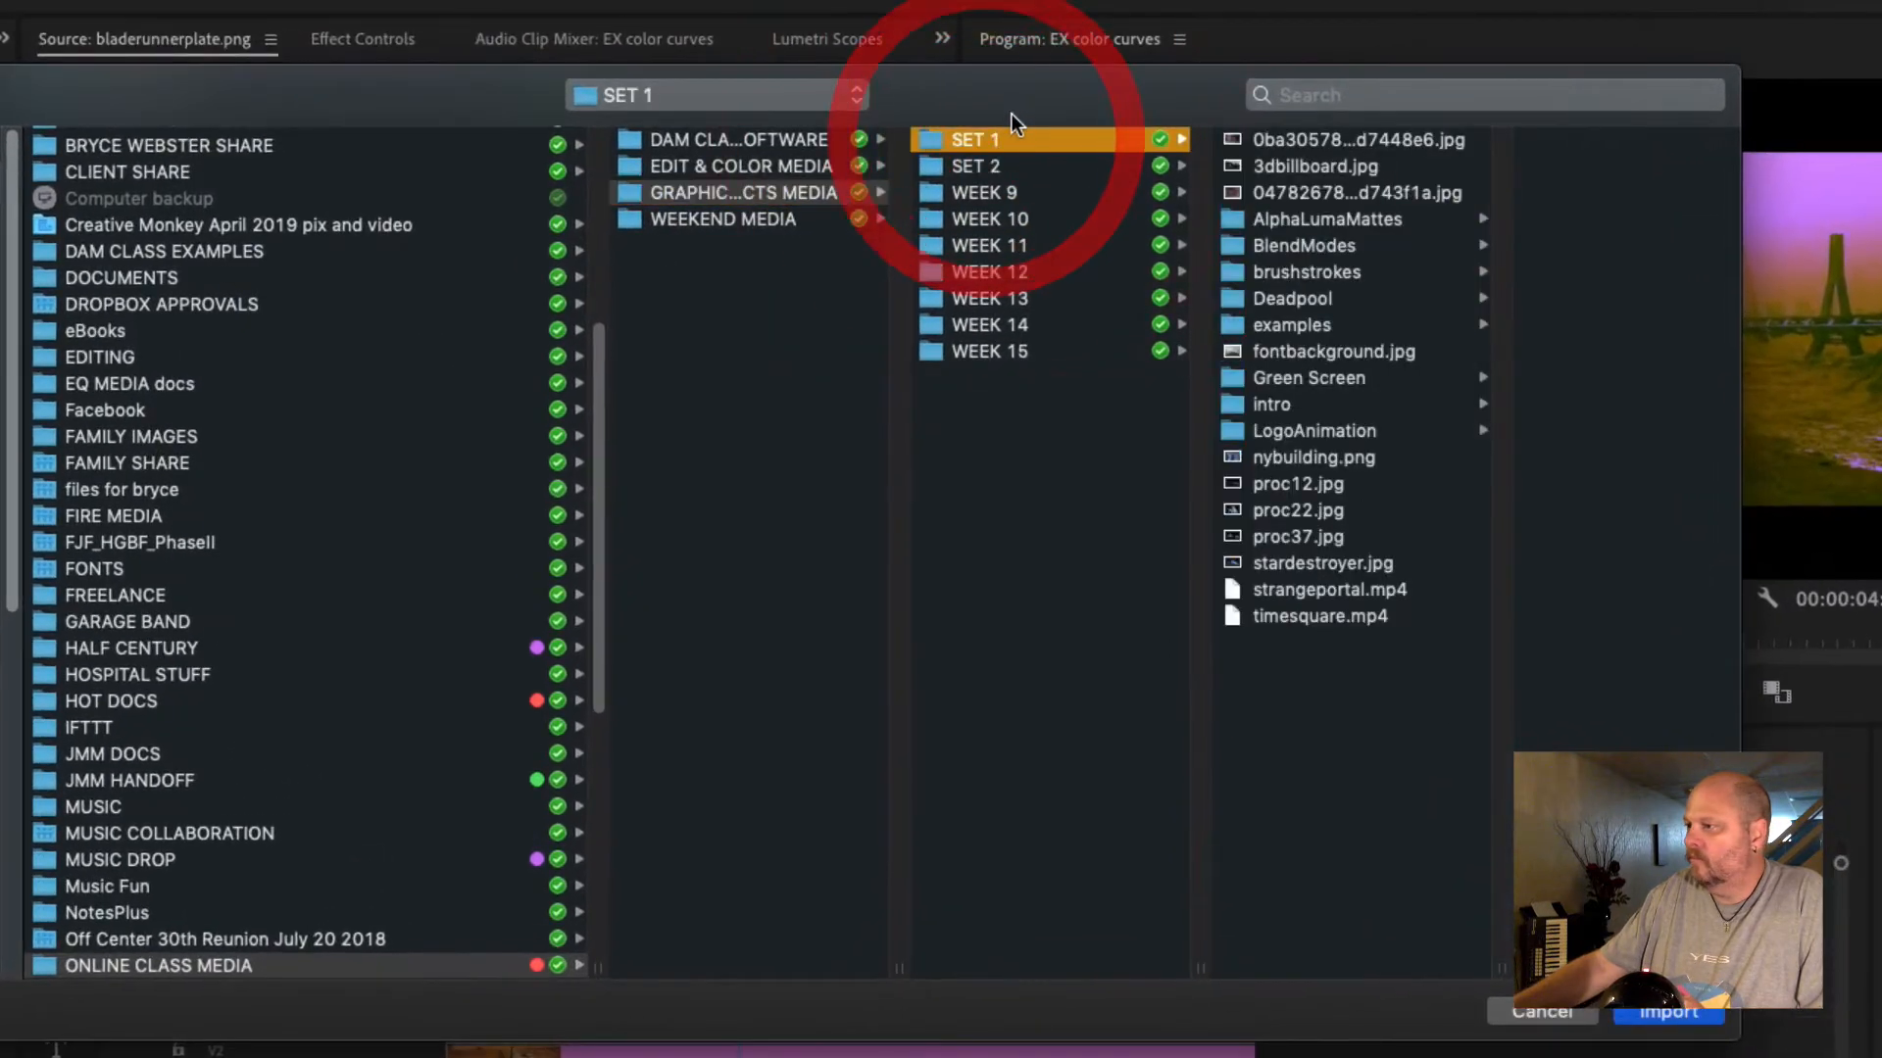
- Import bladerunnerplate.png from the Green Screen folder into the IMAGE FIXING SET bin
{"action": "left_click", "coordinate": [1313, 378]}
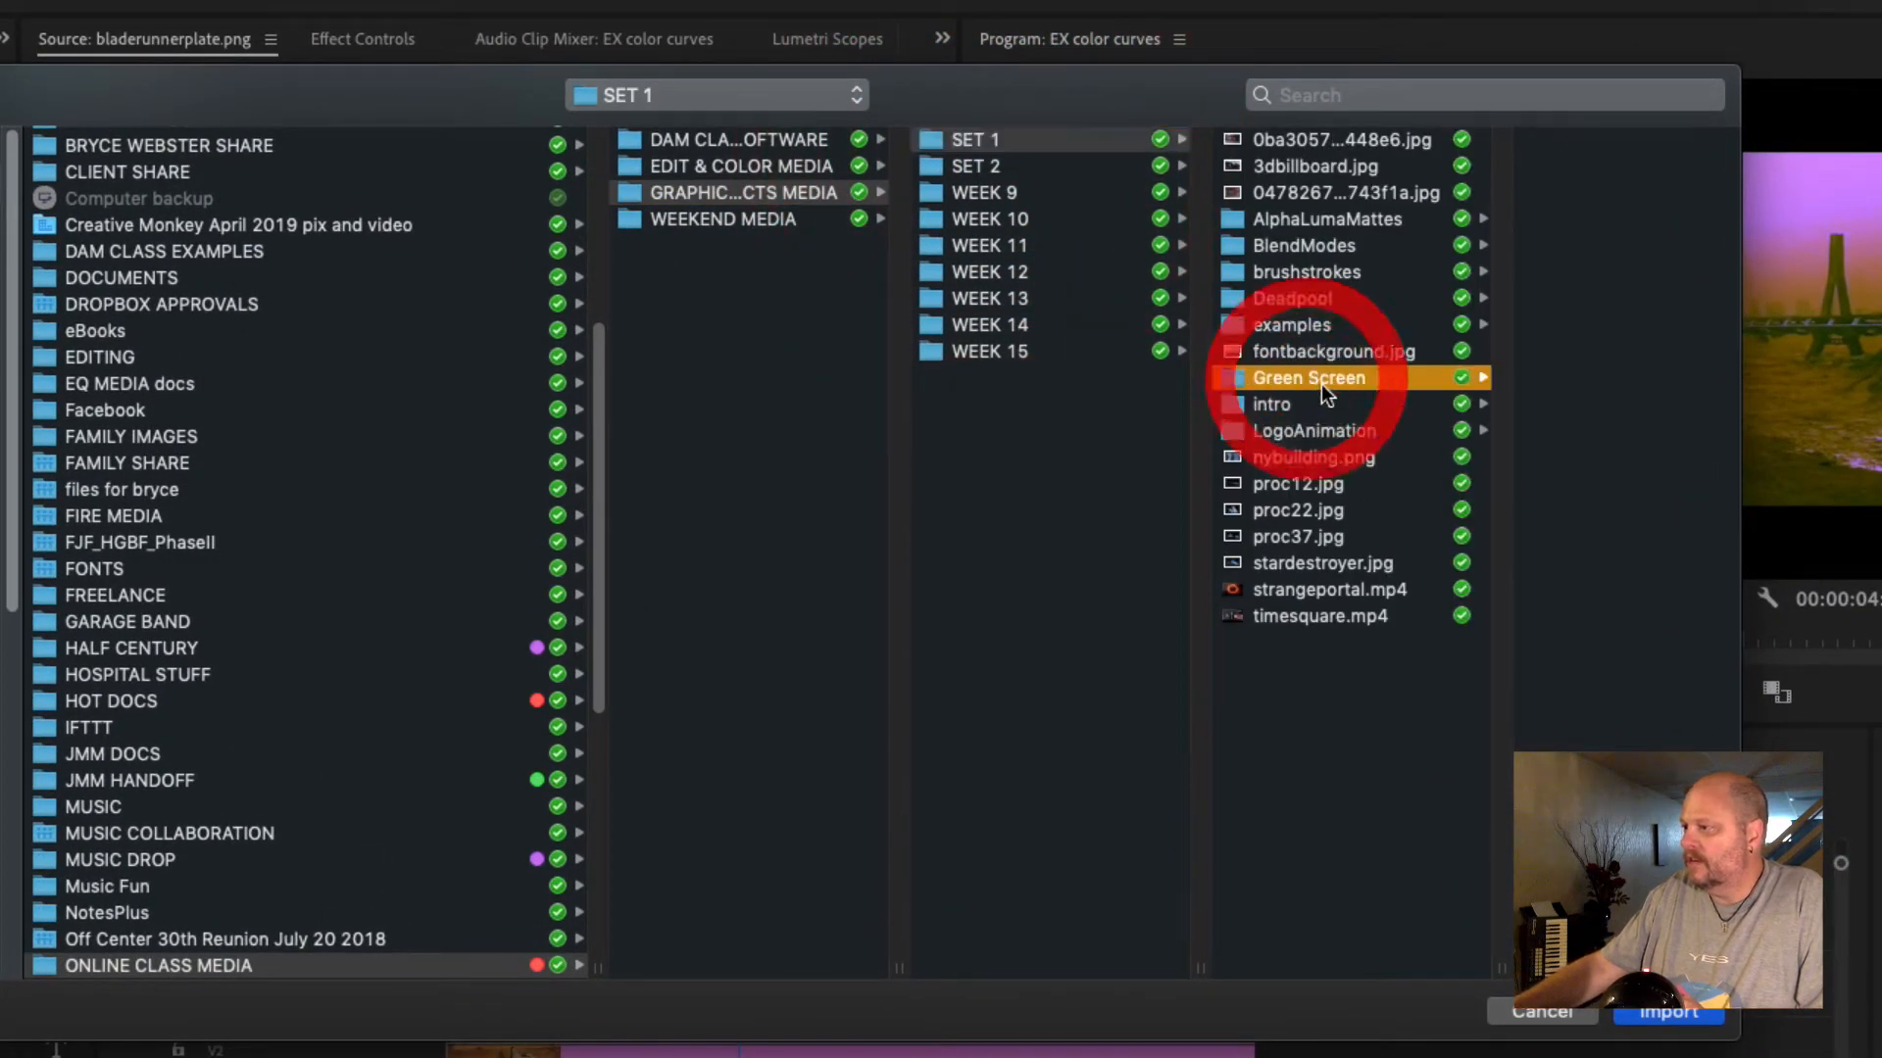
{"action": "left_click_drag", "start_coordinate": [1143, 103], "coordinate": [1048, 96]}
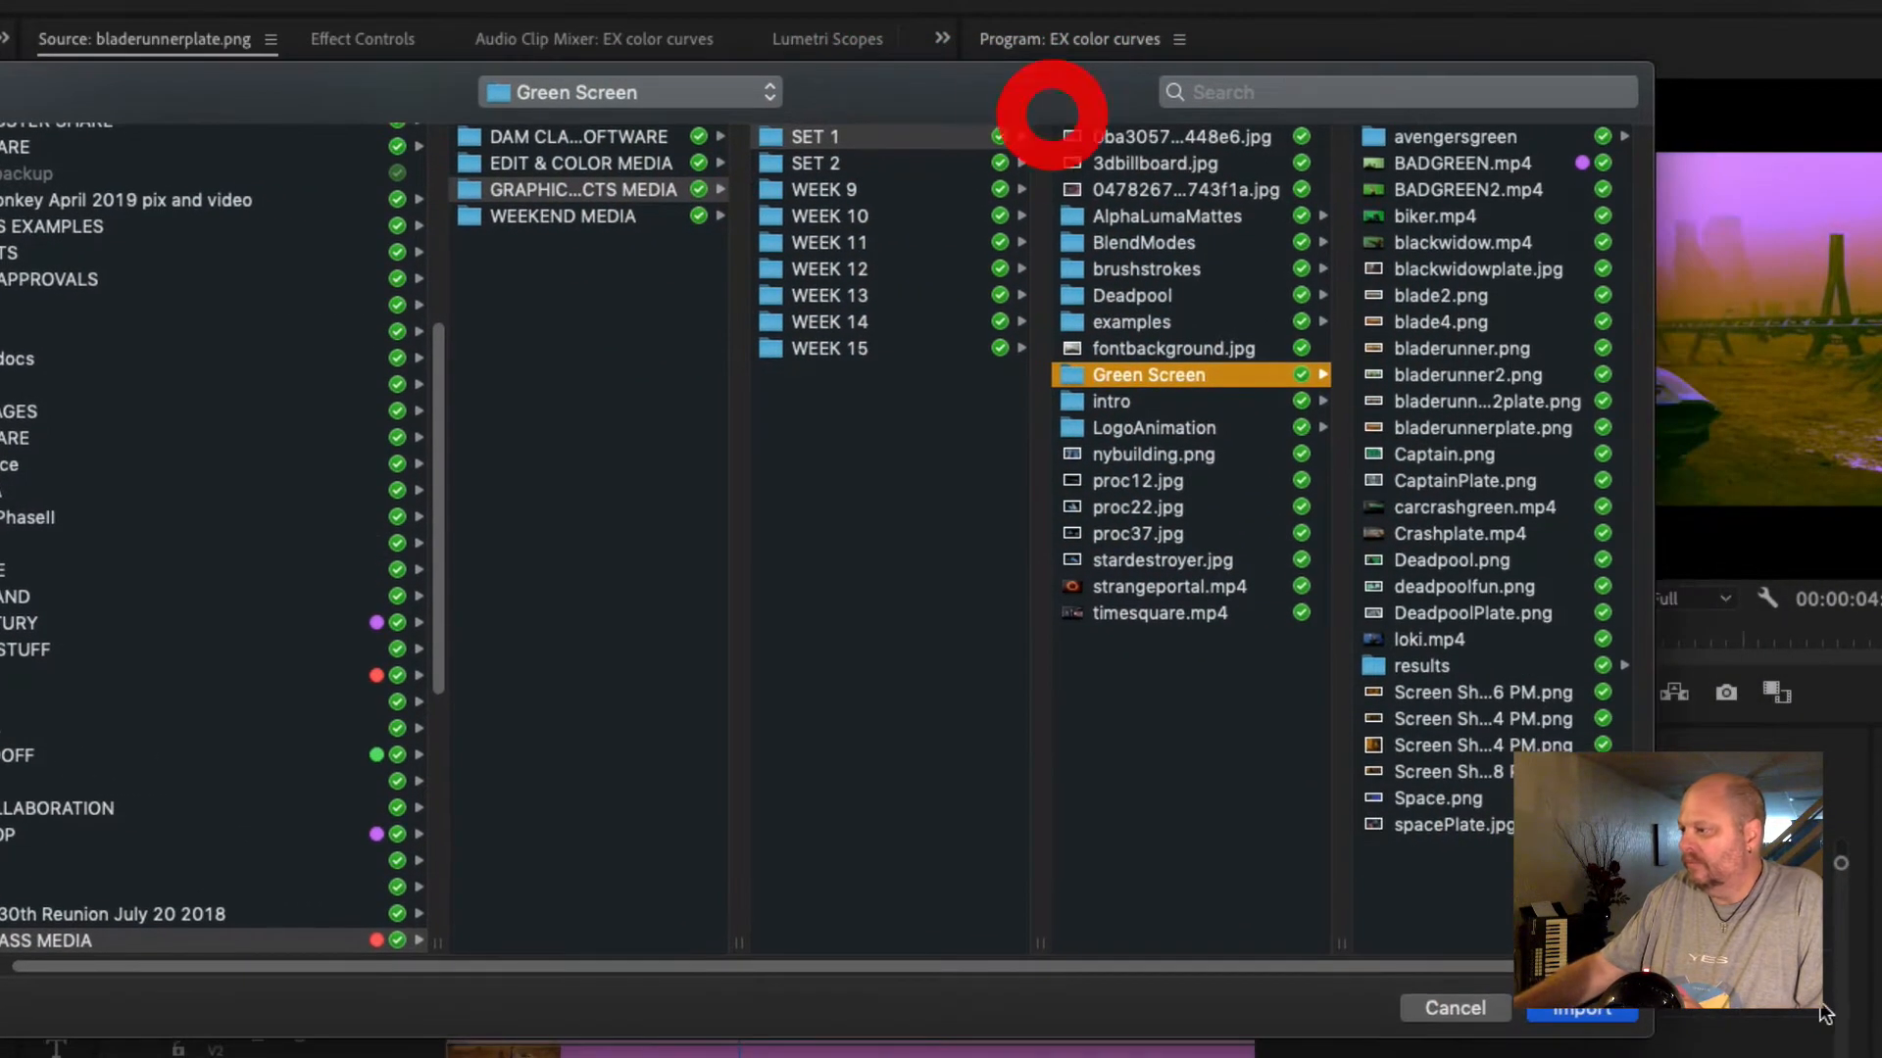
{"action": "left_click_drag", "start_coordinate": [1652, 1033], "coordinate": [1797, 1056]}
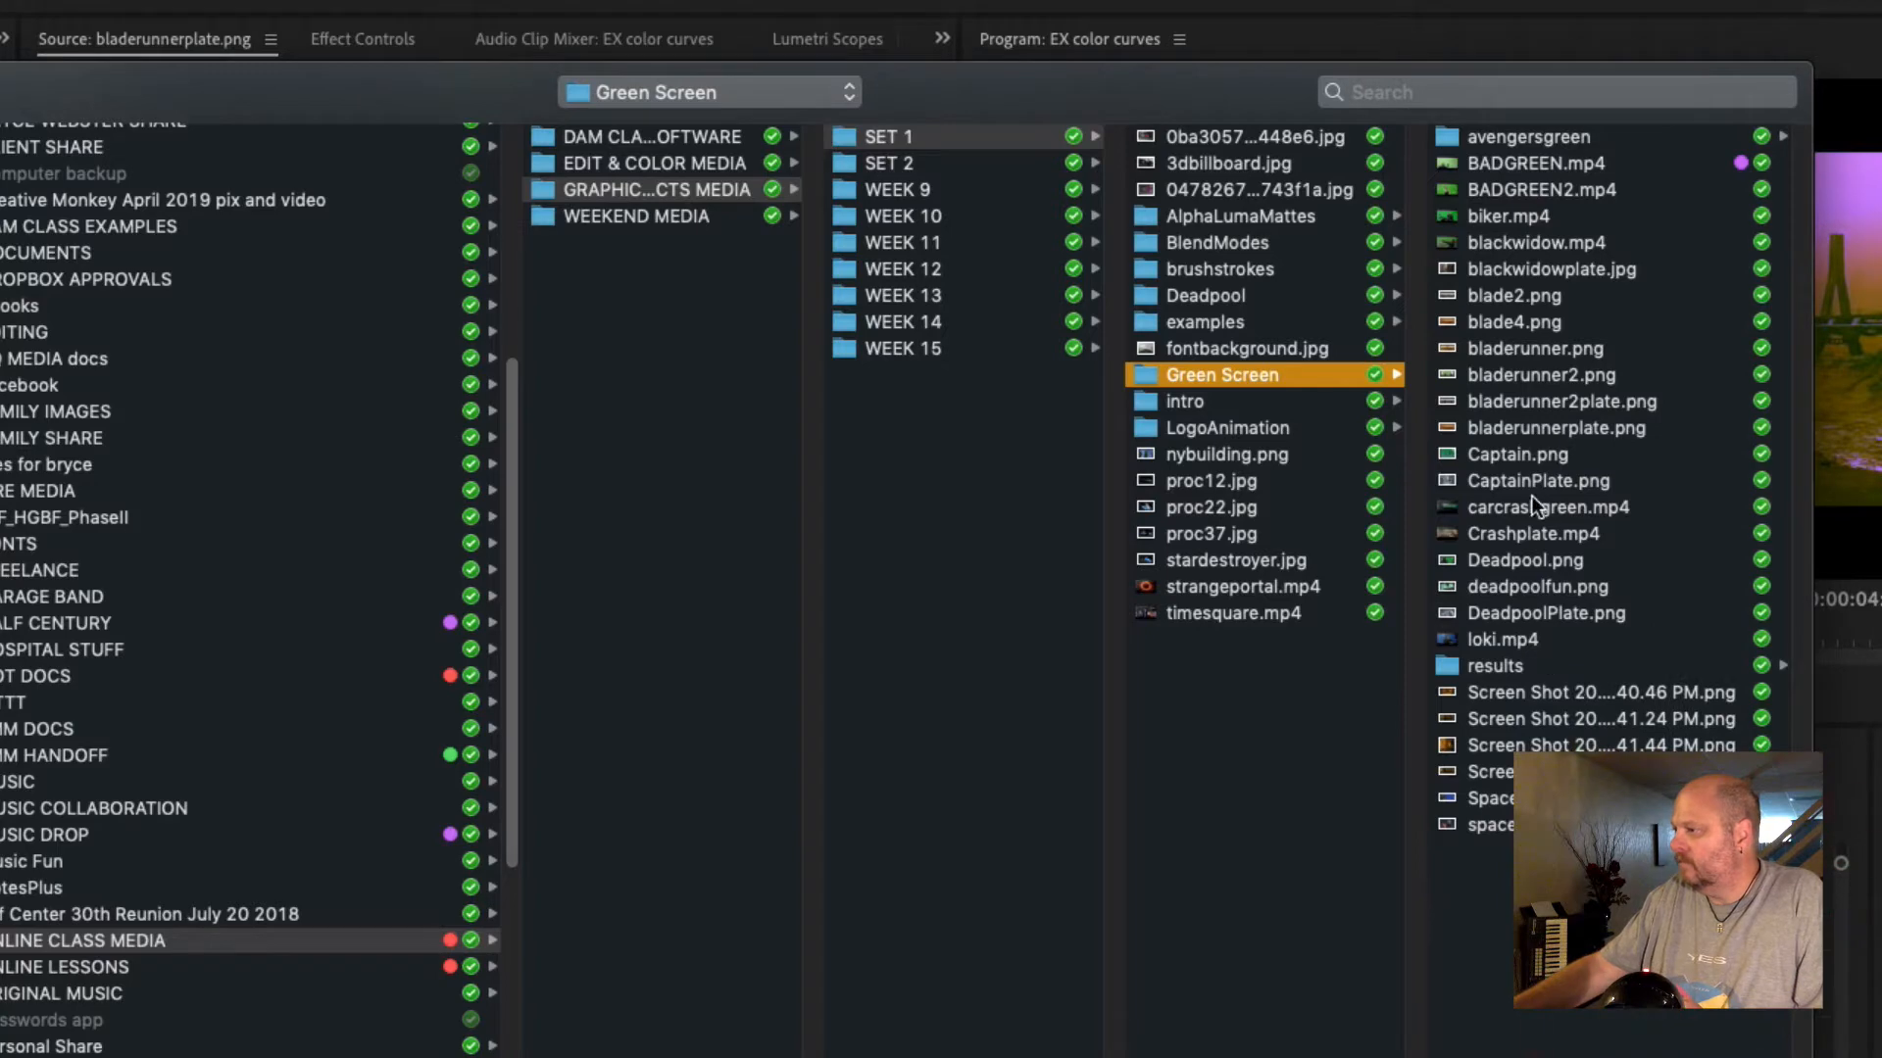
{"action": "left_click", "coordinate": [1514, 402]}
{"action": "left_click", "coordinate": [1174, 428]}
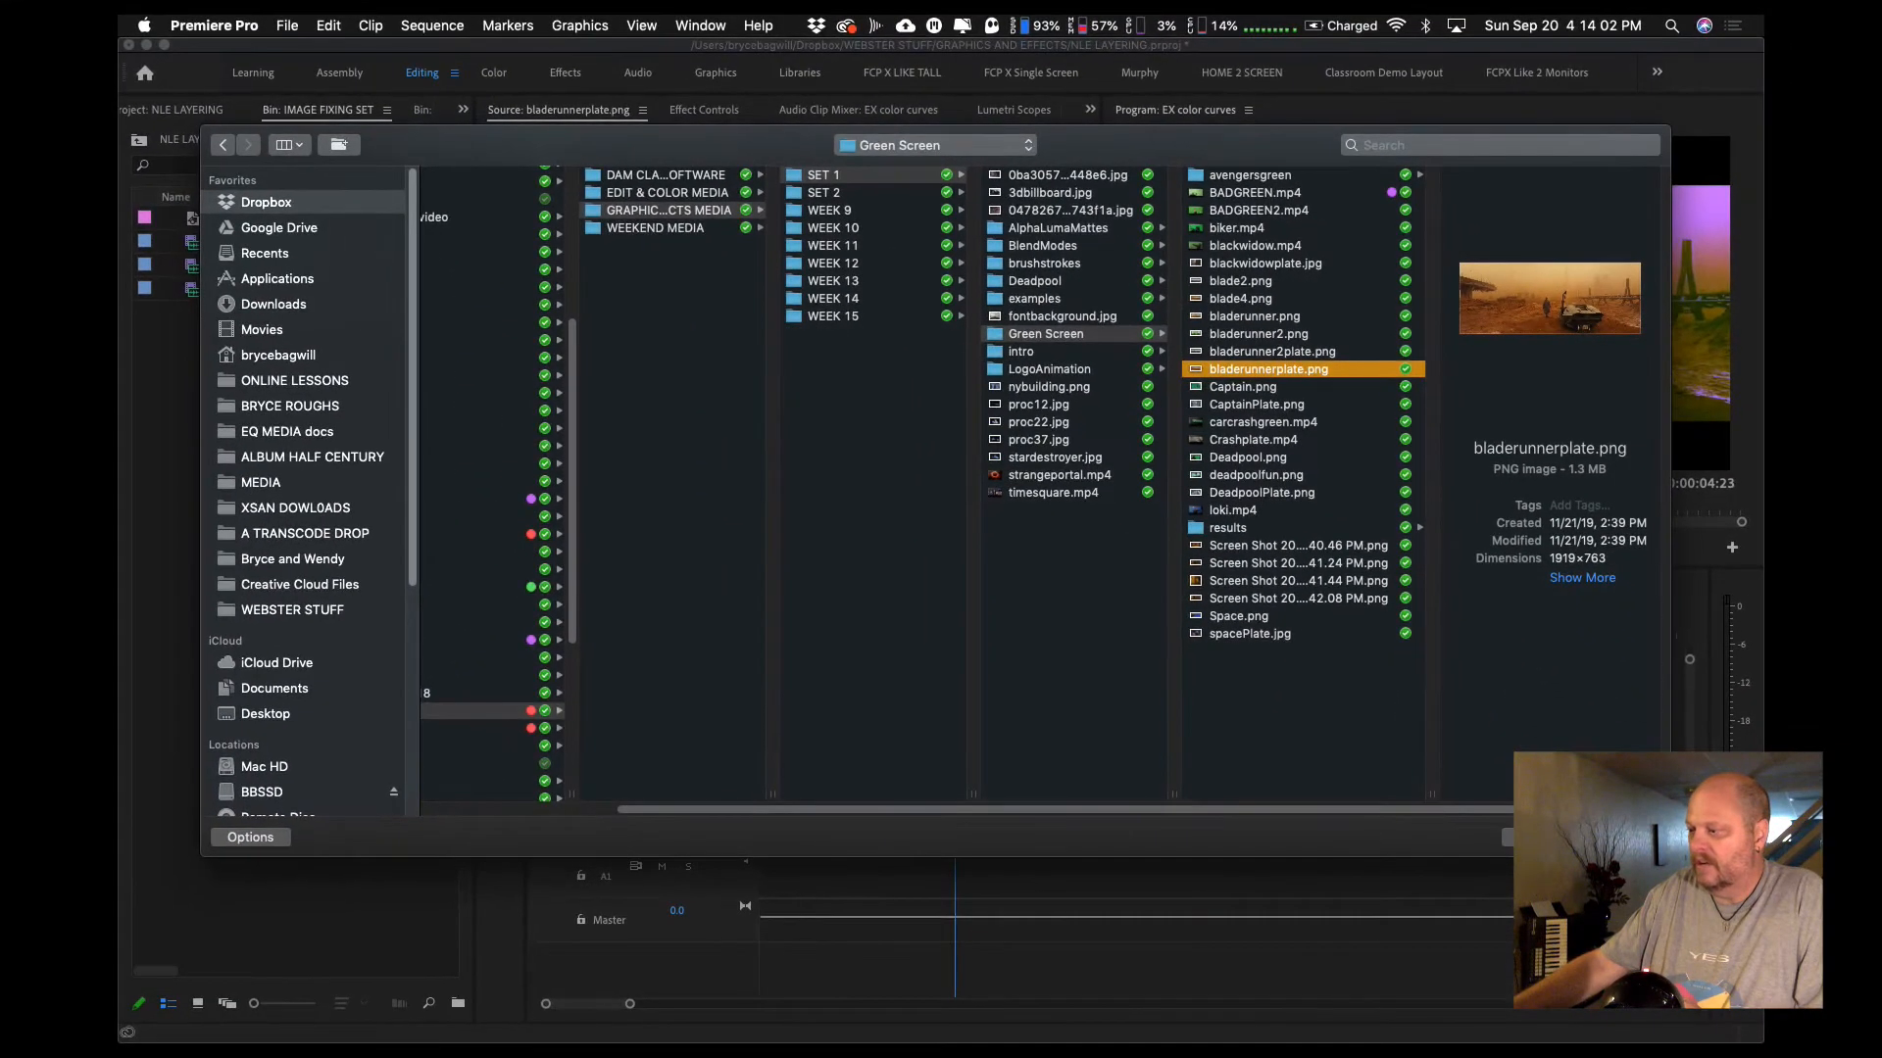
{"action": "key", "text": "Return"}
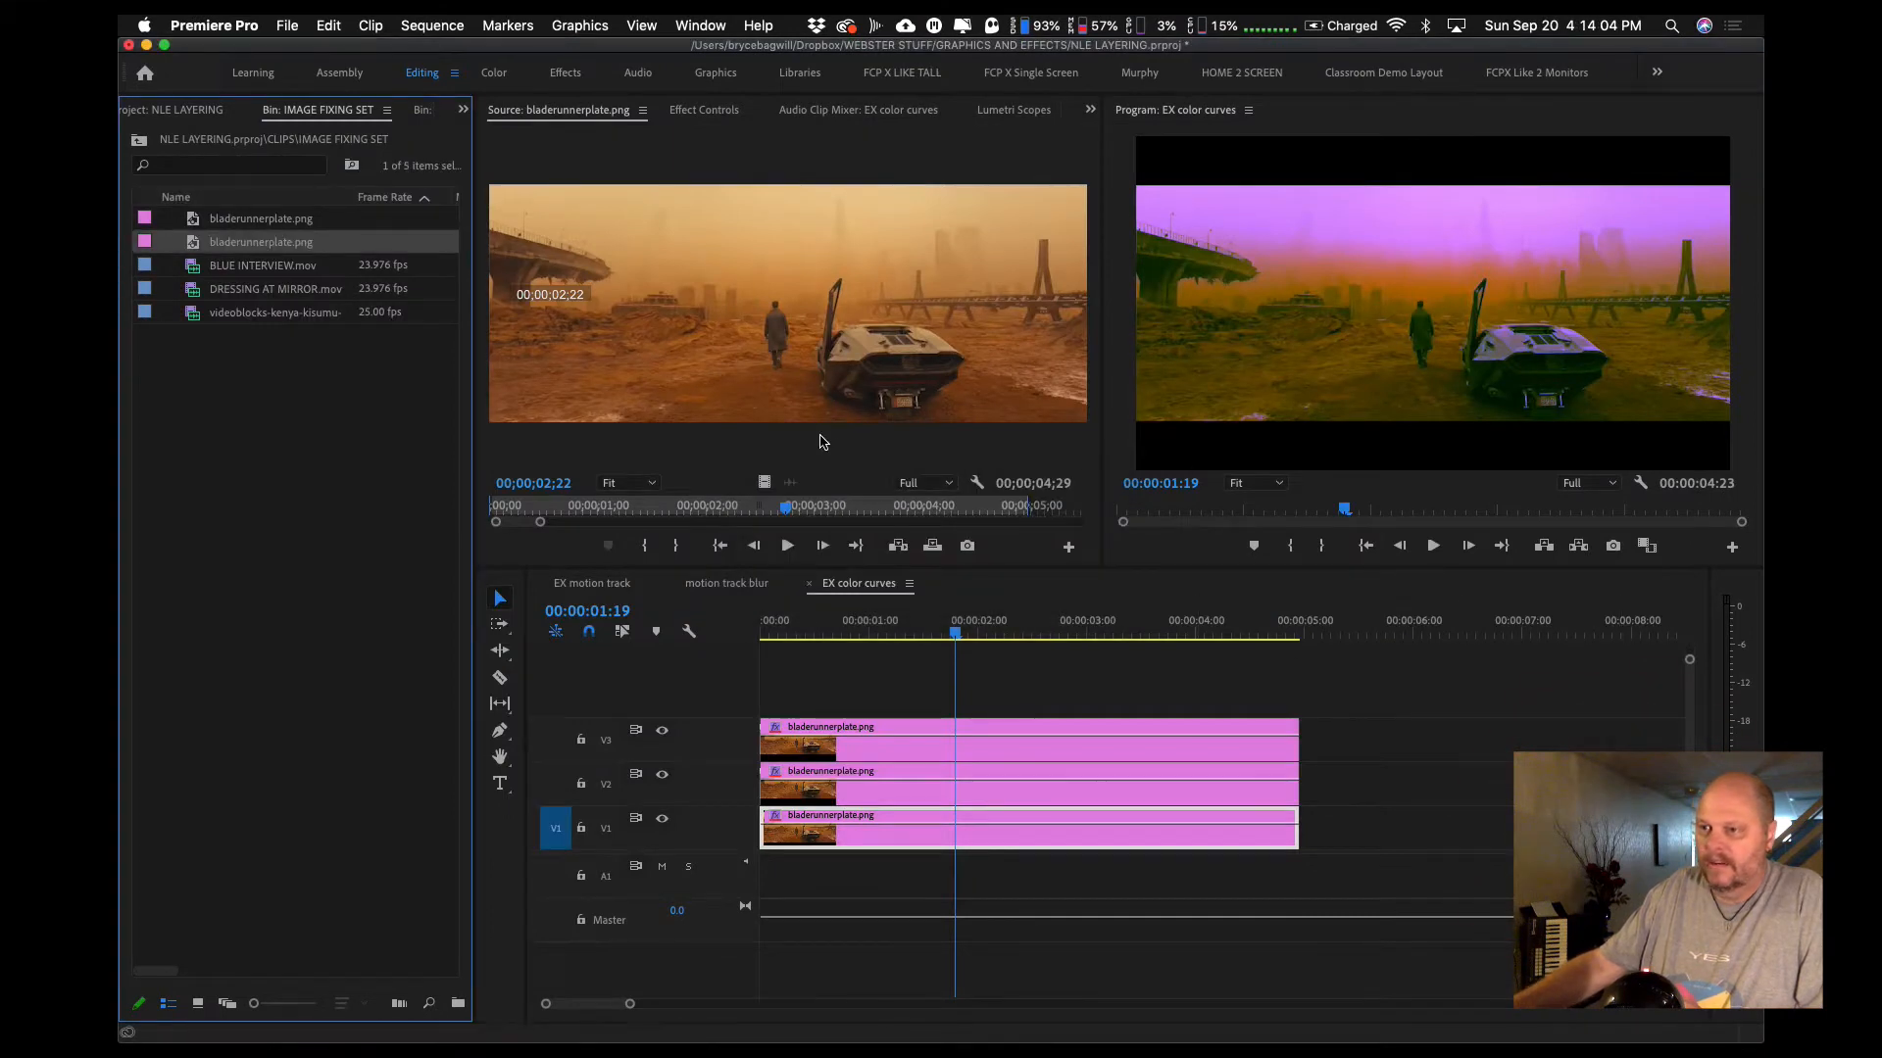
- Delete the duplicate bladerunnerplate.png from the IMAGE FIXING SET bin
{"action": "left_click", "coordinate": [195, 245]}
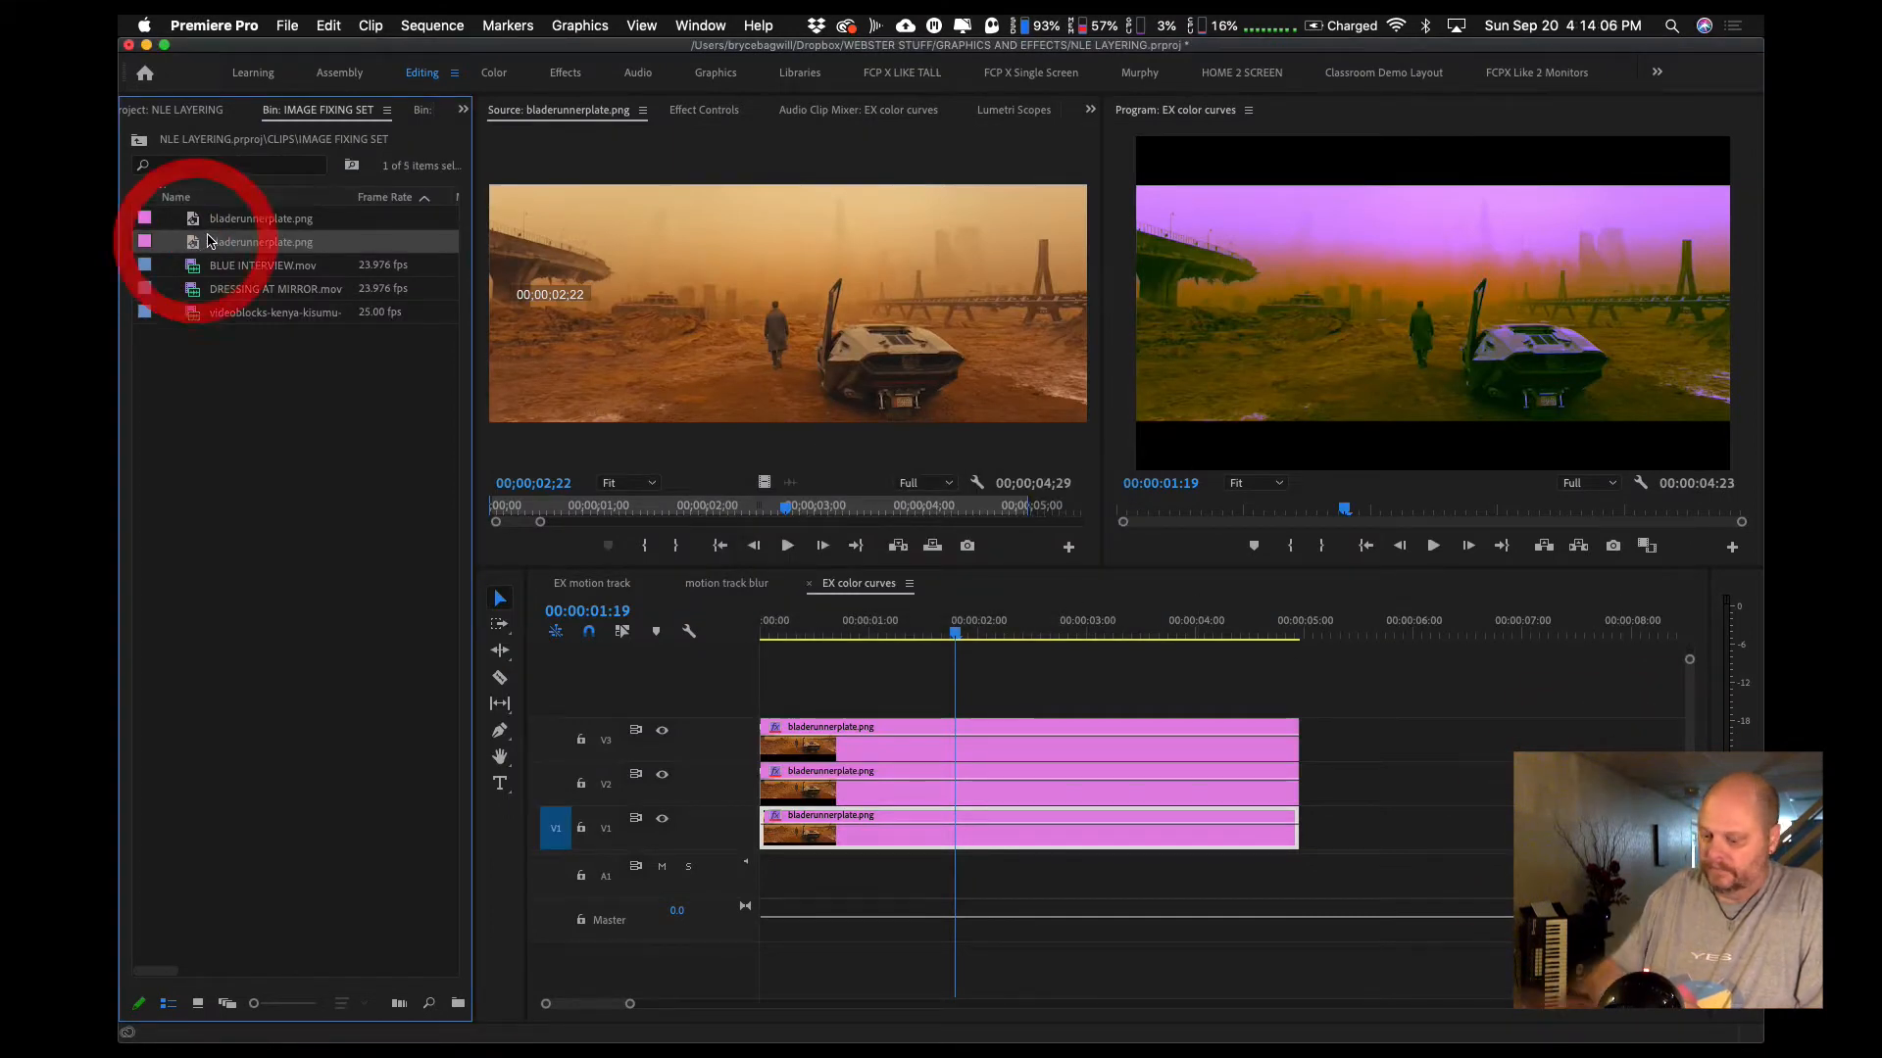
{"action": "key", "text": "BackSpace"}
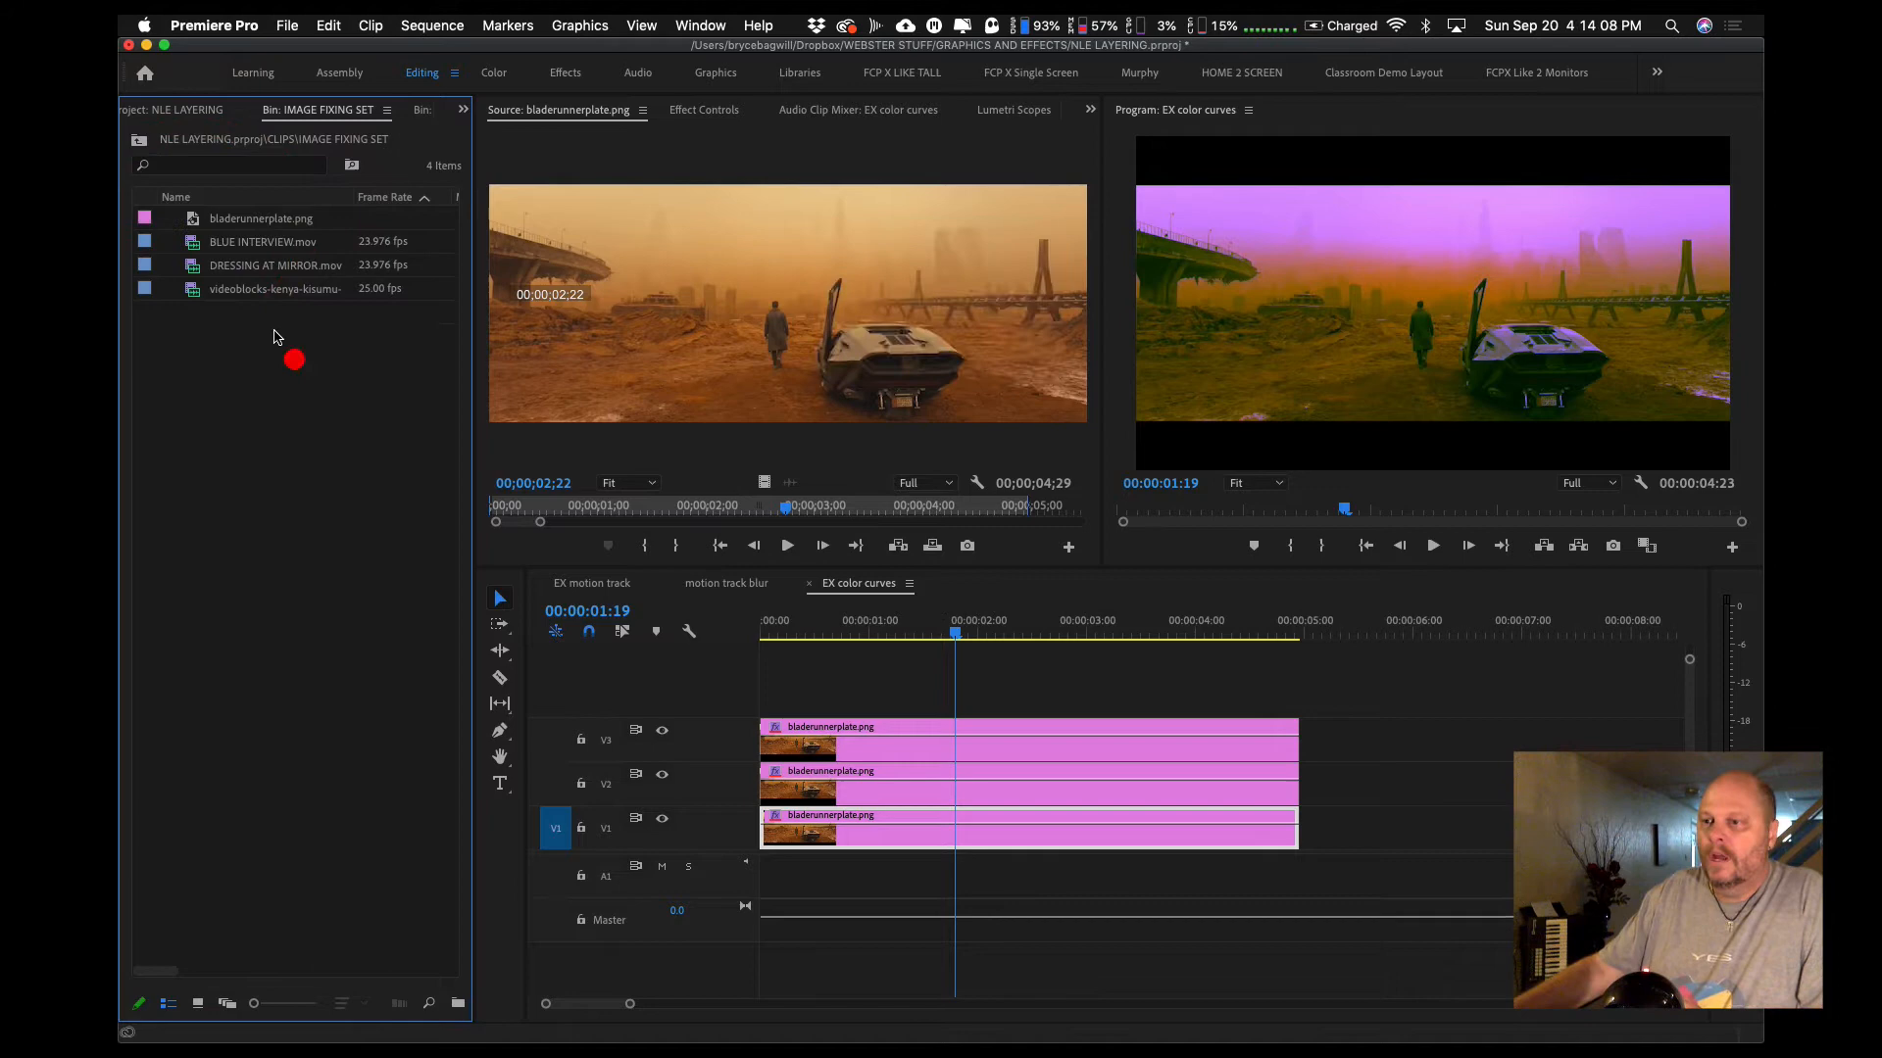
- Load bladerunnerplate.png as the source and compare it enlarged with the enlarged program image of the EX color curves sequence
{"action": "double_click", "coordinate": [196, 217]}
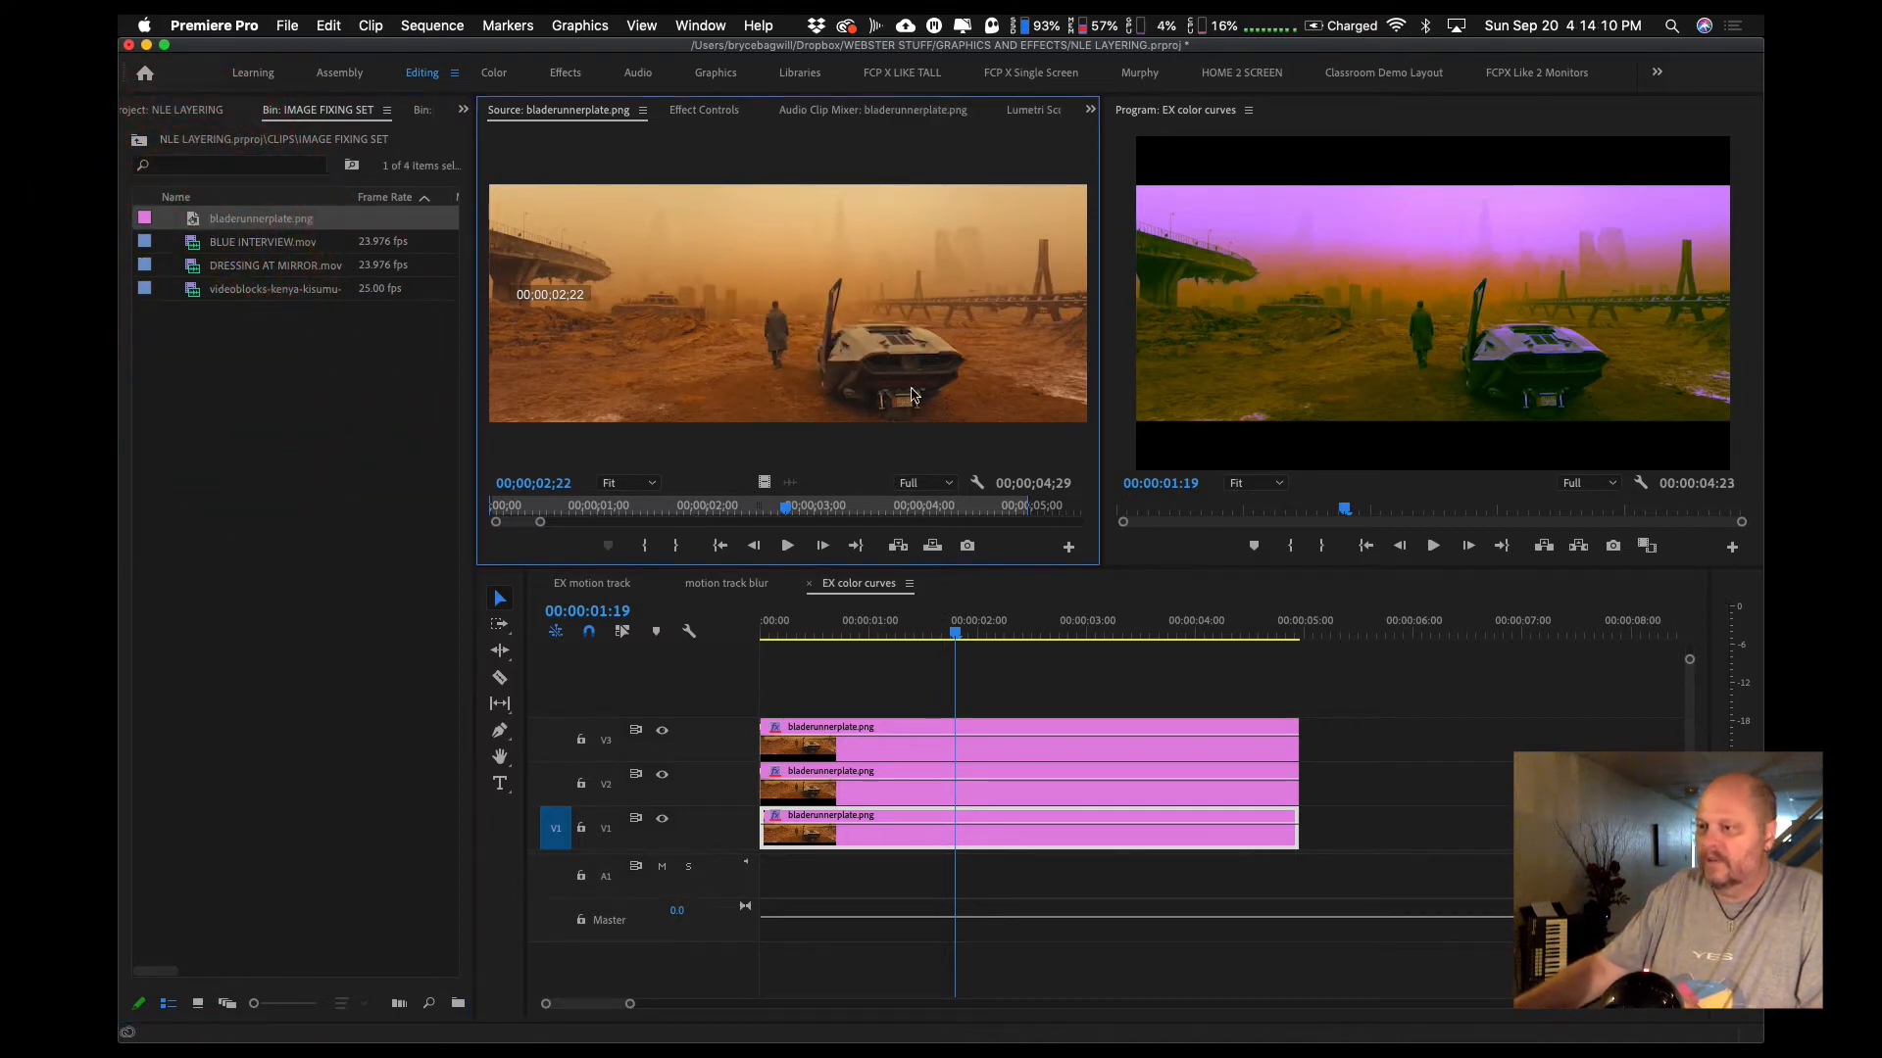
{"action": "key", "text": "grave"}
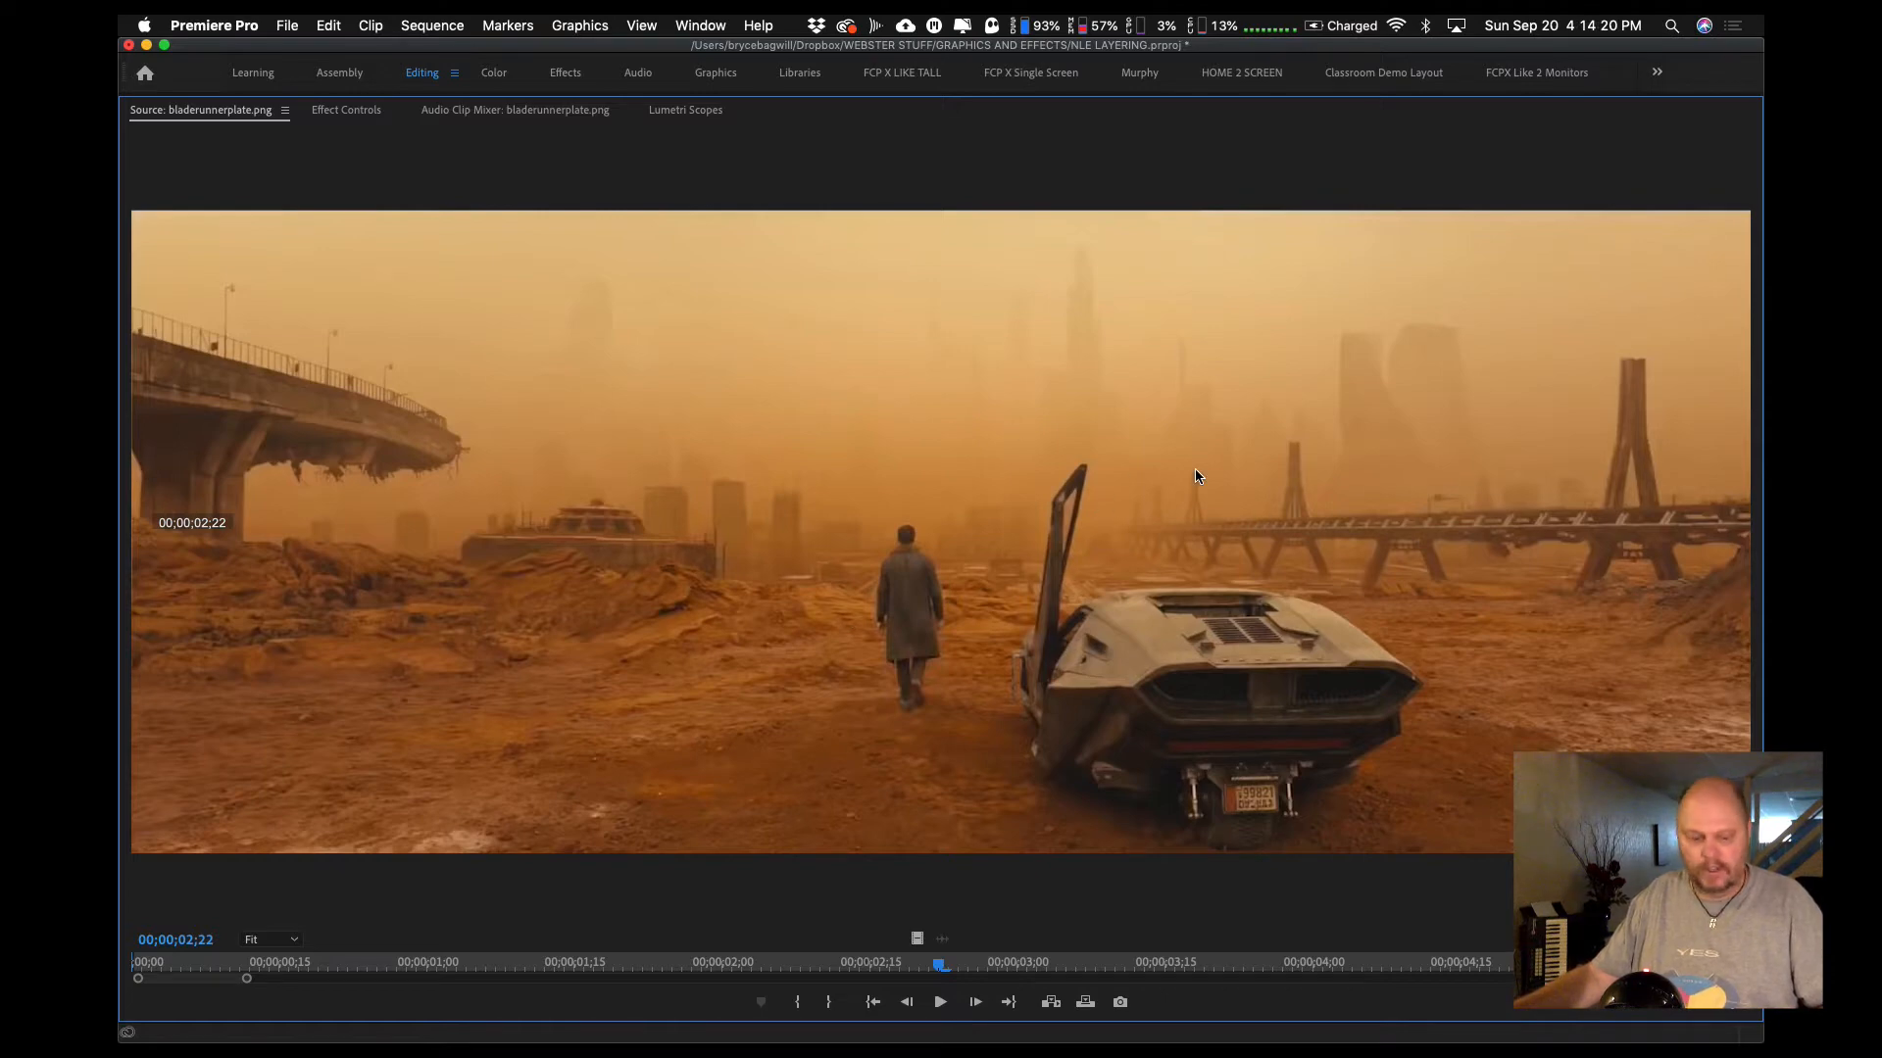
{"action": "key", "text": "grave"}
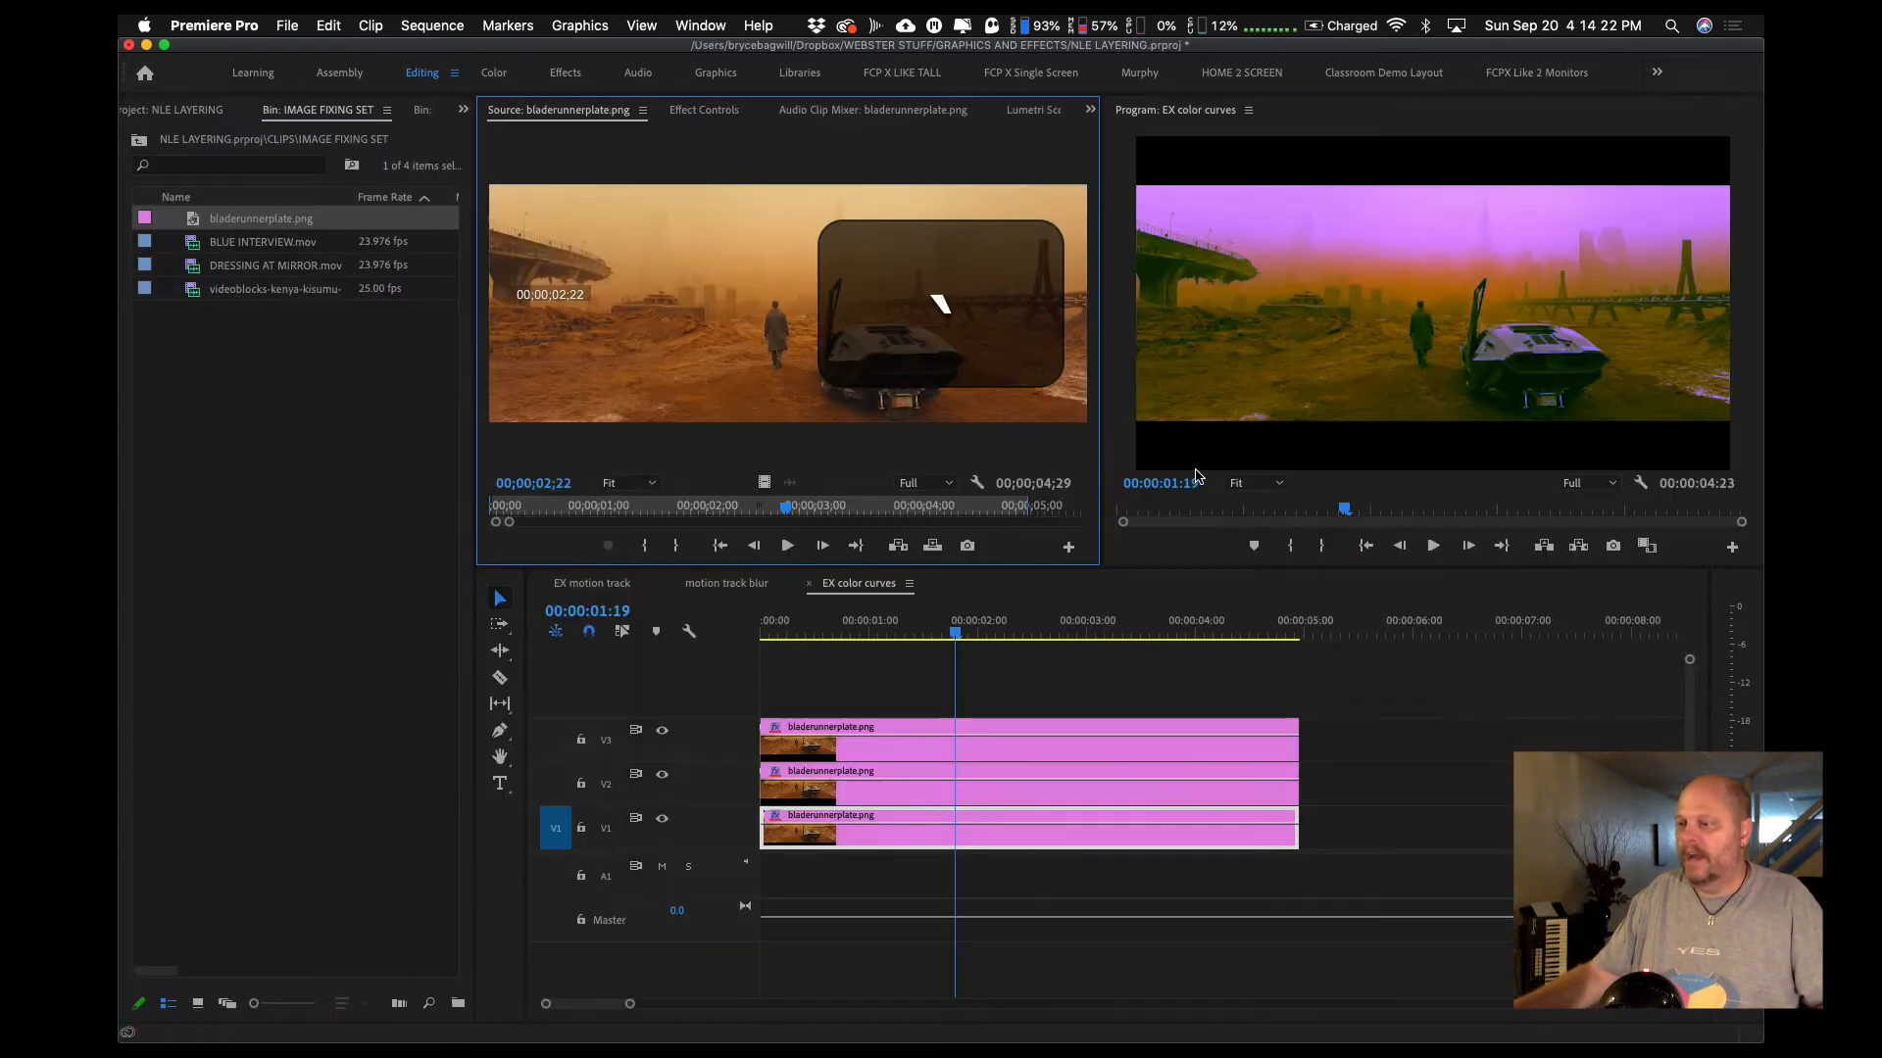
{"action": "left_click", "coordinate": [1113, 214]}
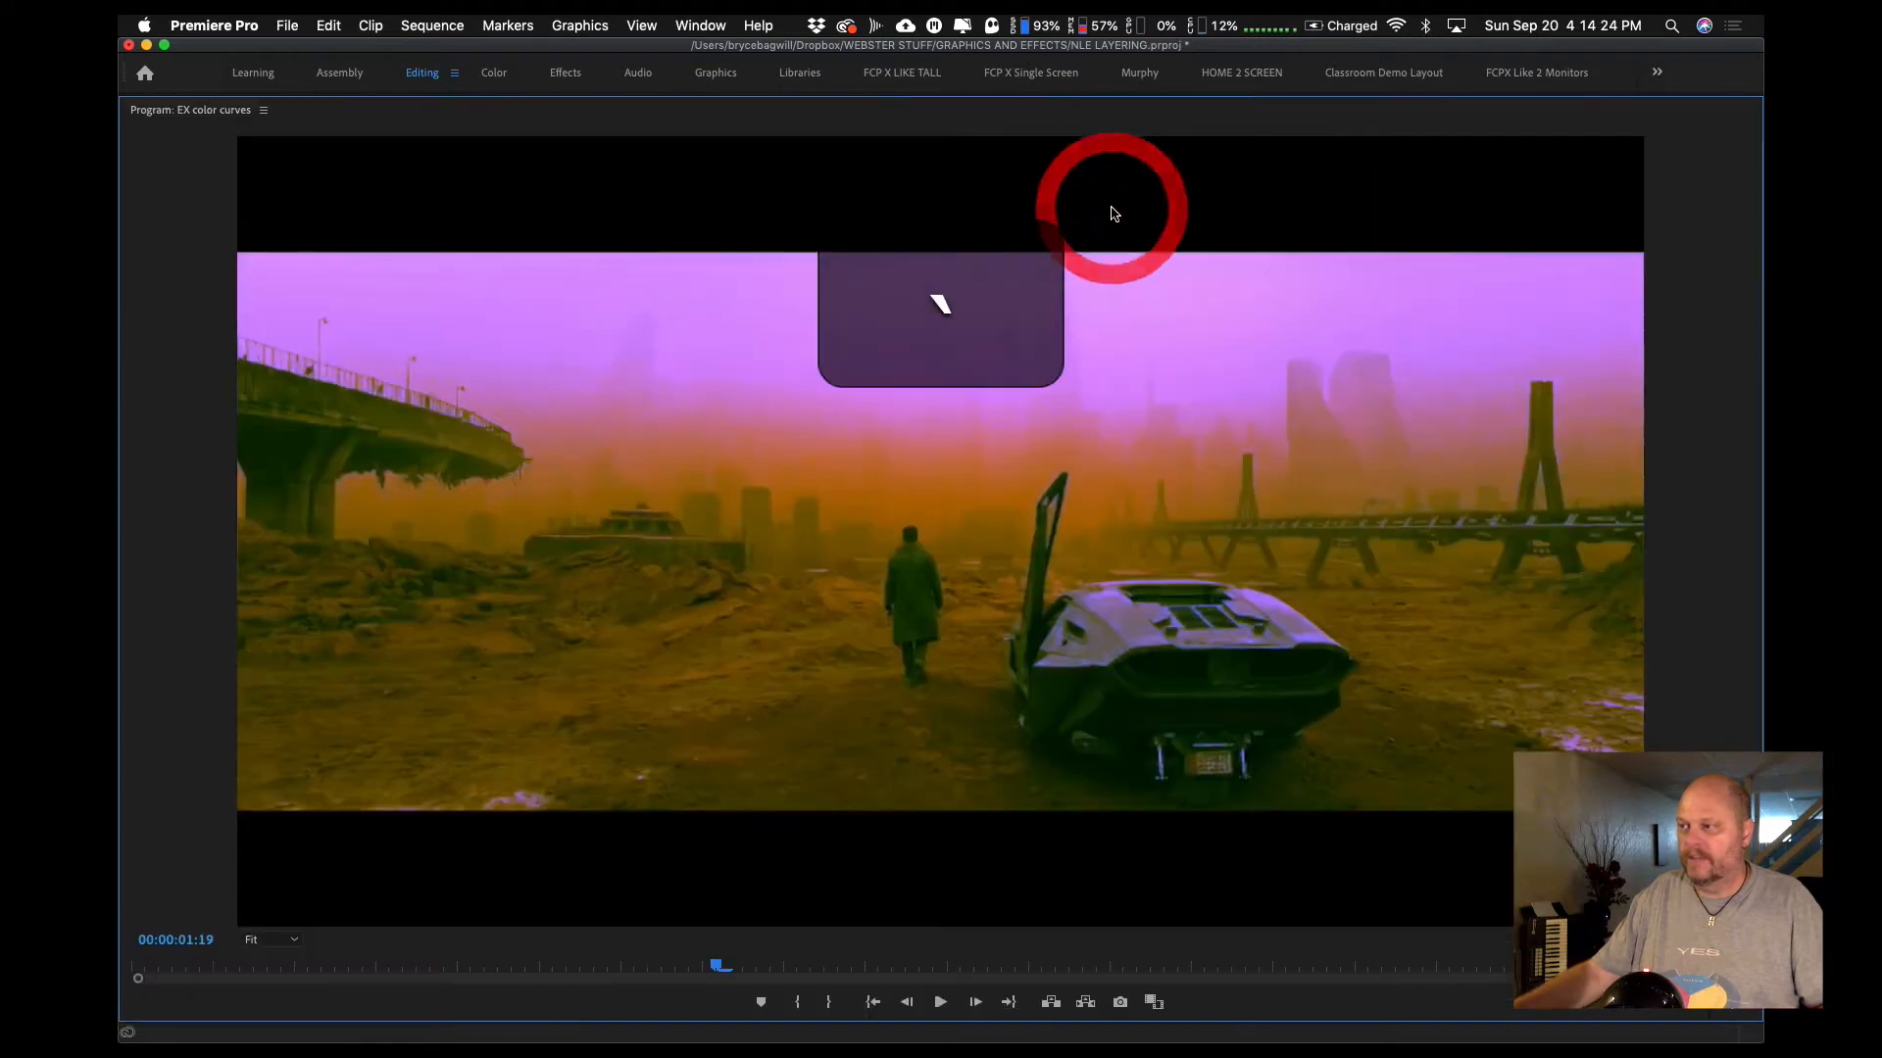
{"action": "key", "text": "grave"}
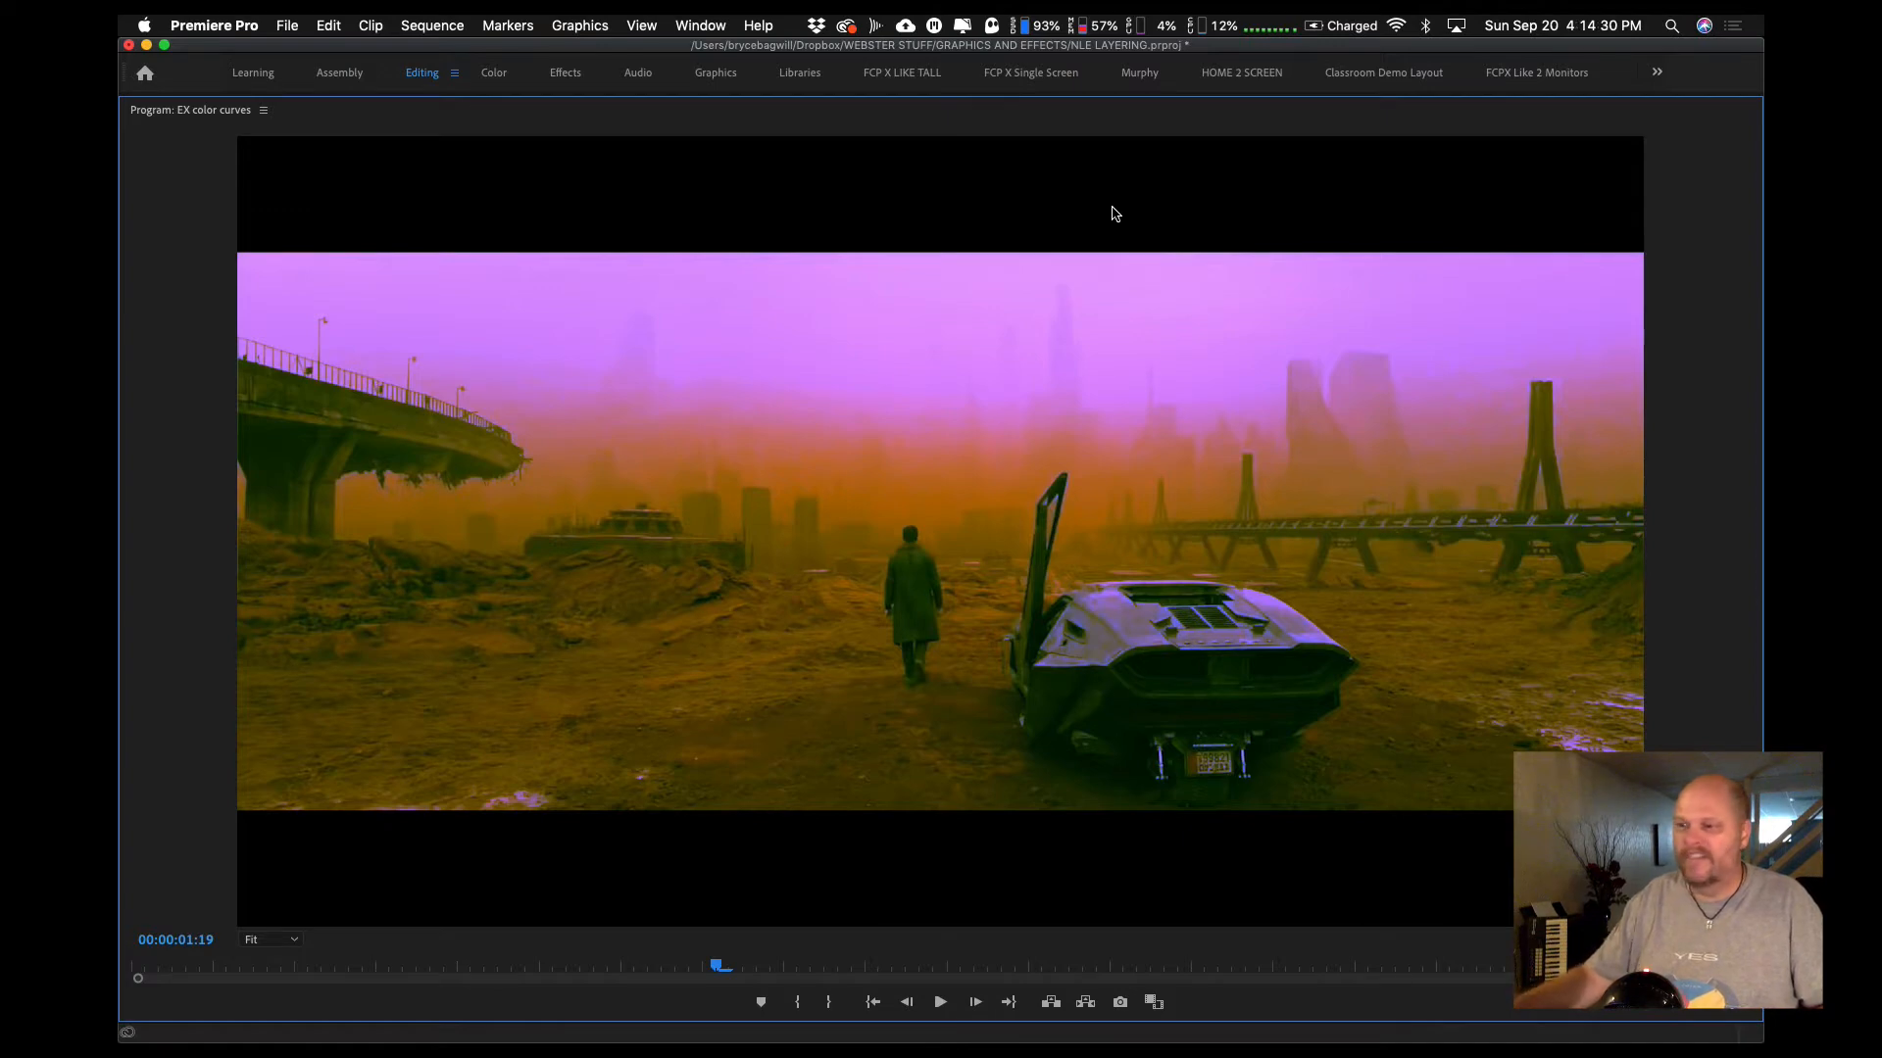
{"action": "key", "text": "grave"}
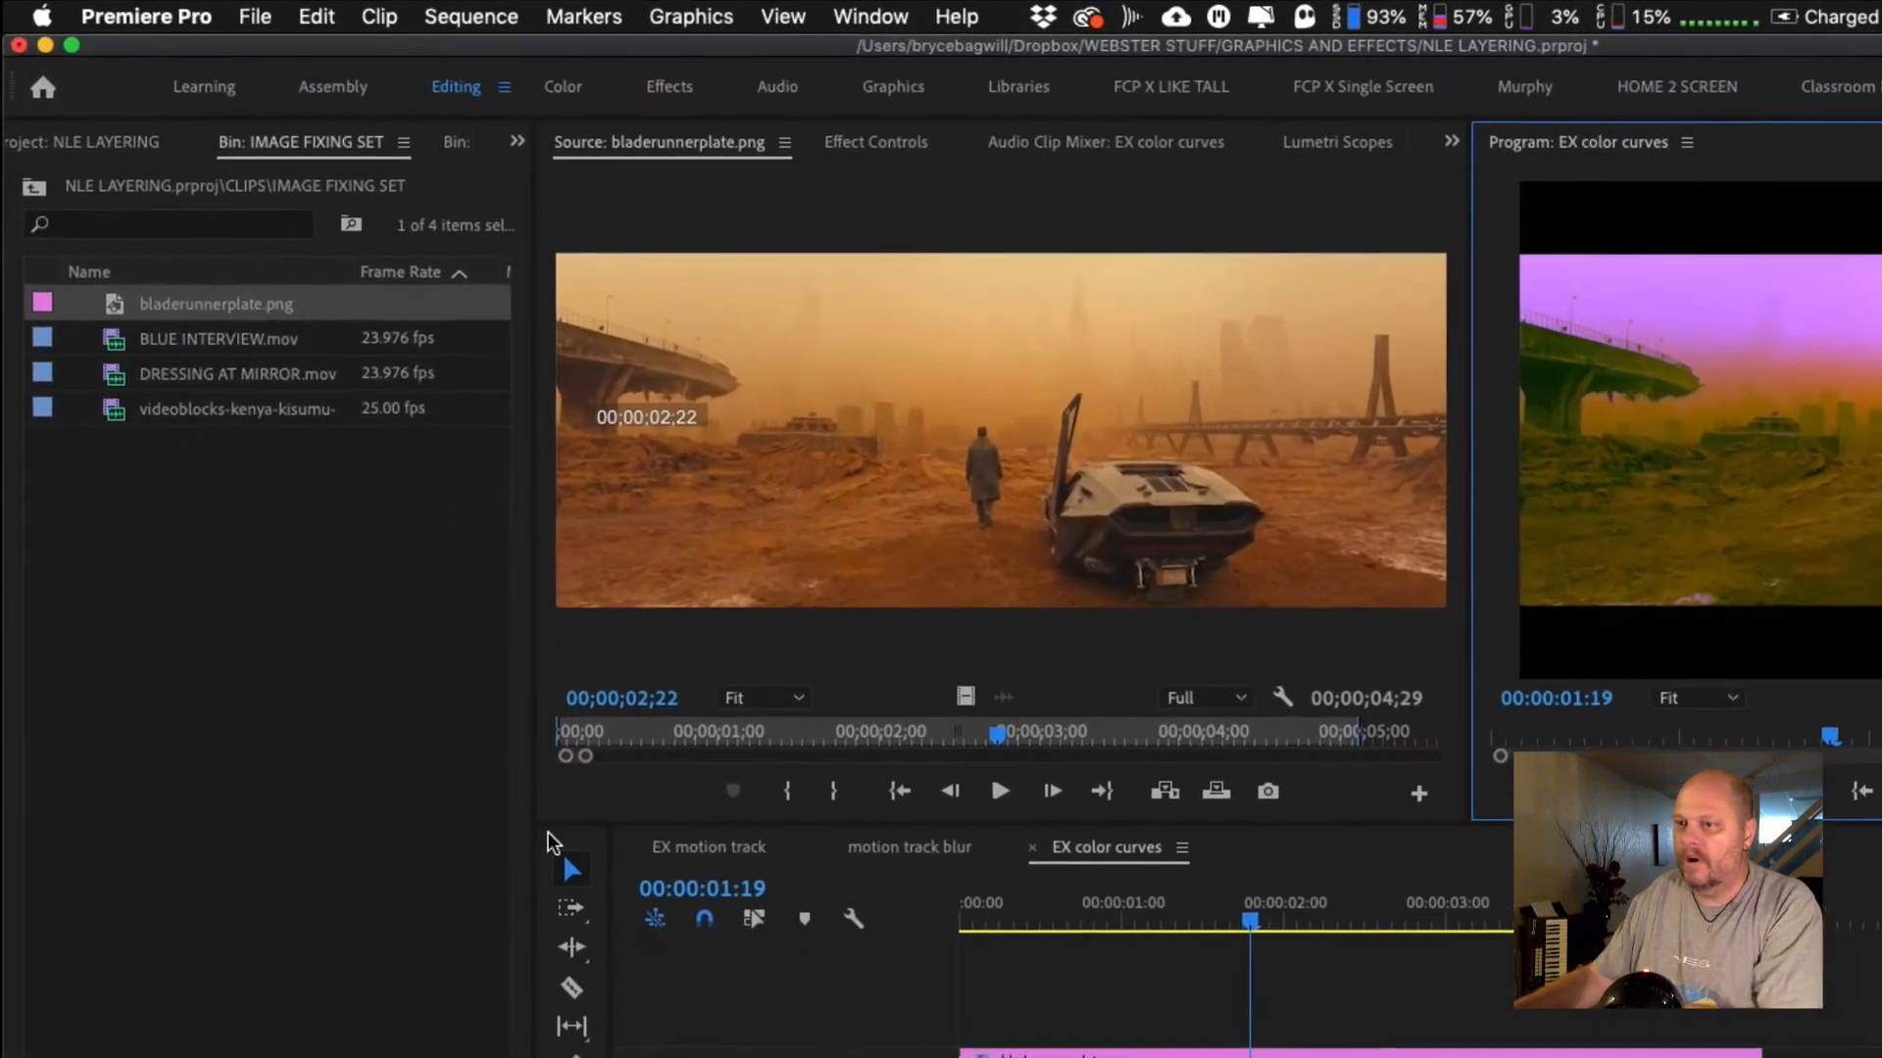
- Return to the NLE LAYERING project's bin list and open the SEQs NEW bin inside SEQs
{"action": "left_click", "coordinate": [96, 149]}
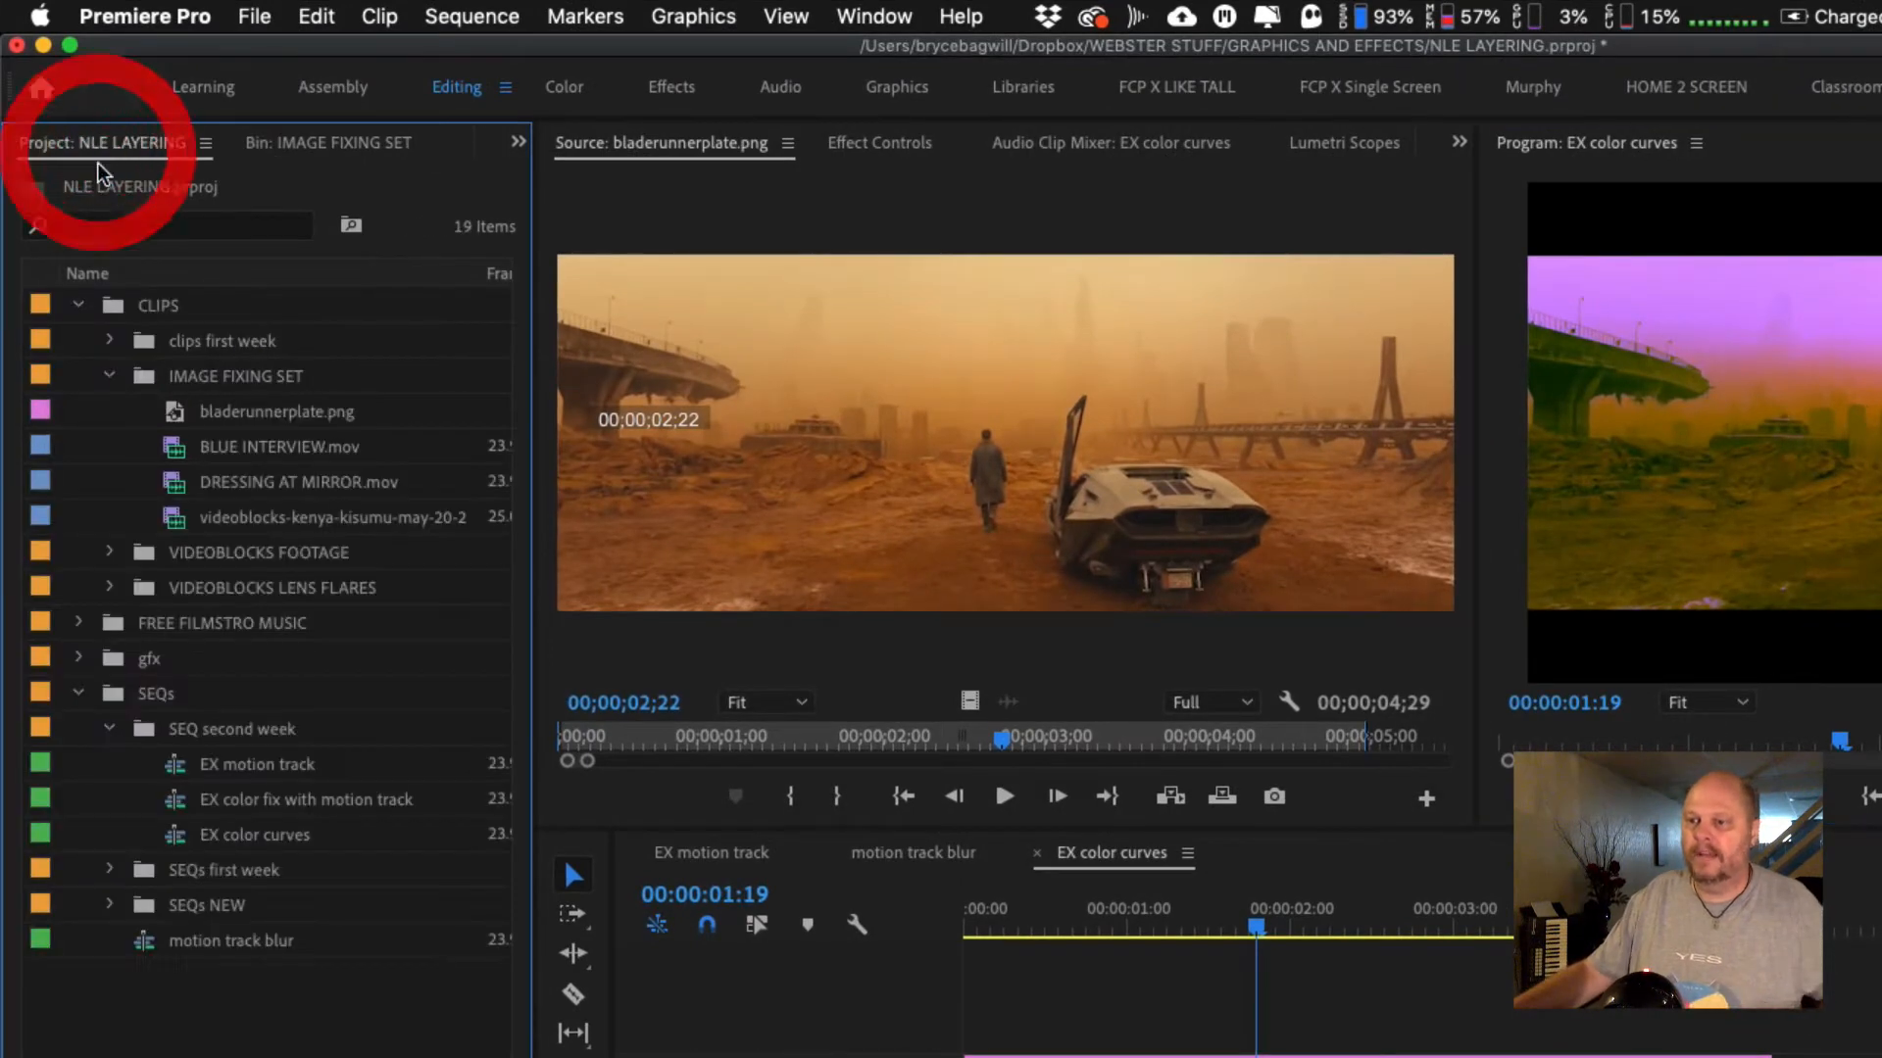
{"action": "left_click", "coordinate": [112, 696]}
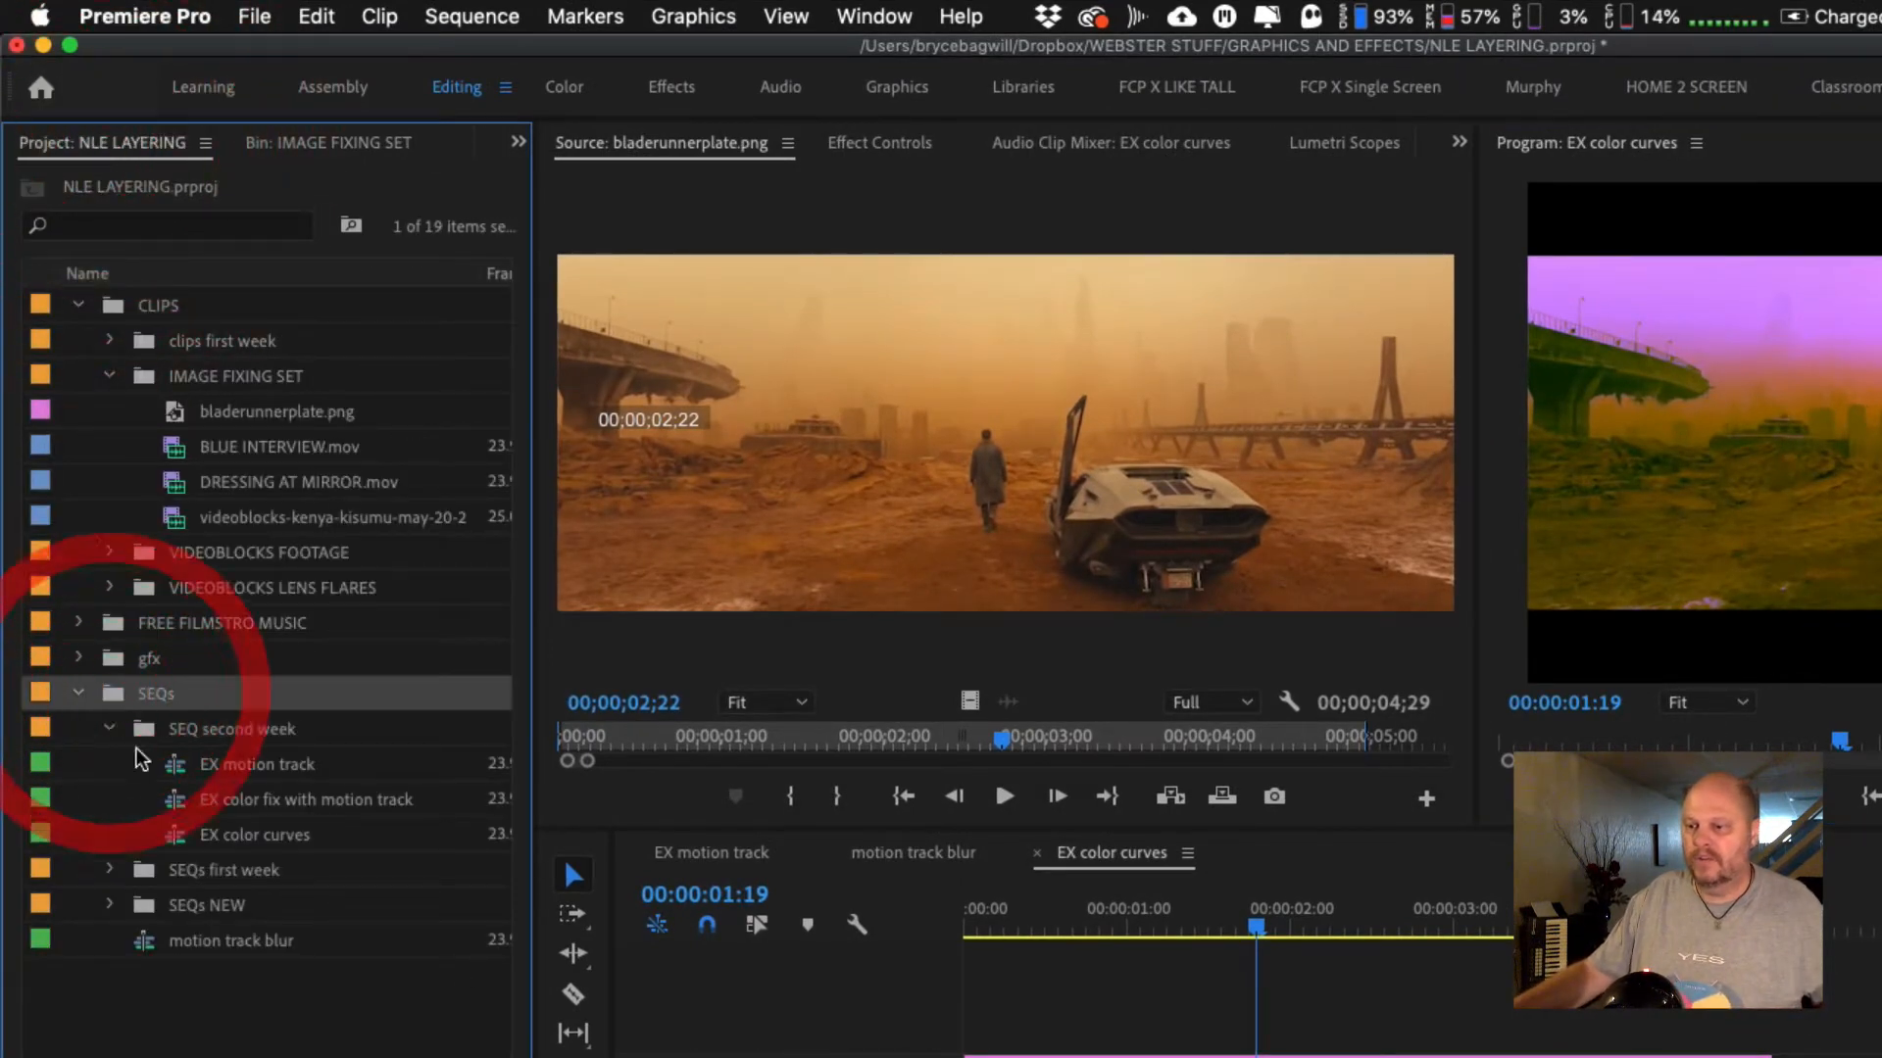
{"action": "left_click", "coordinate": [137, 903]}
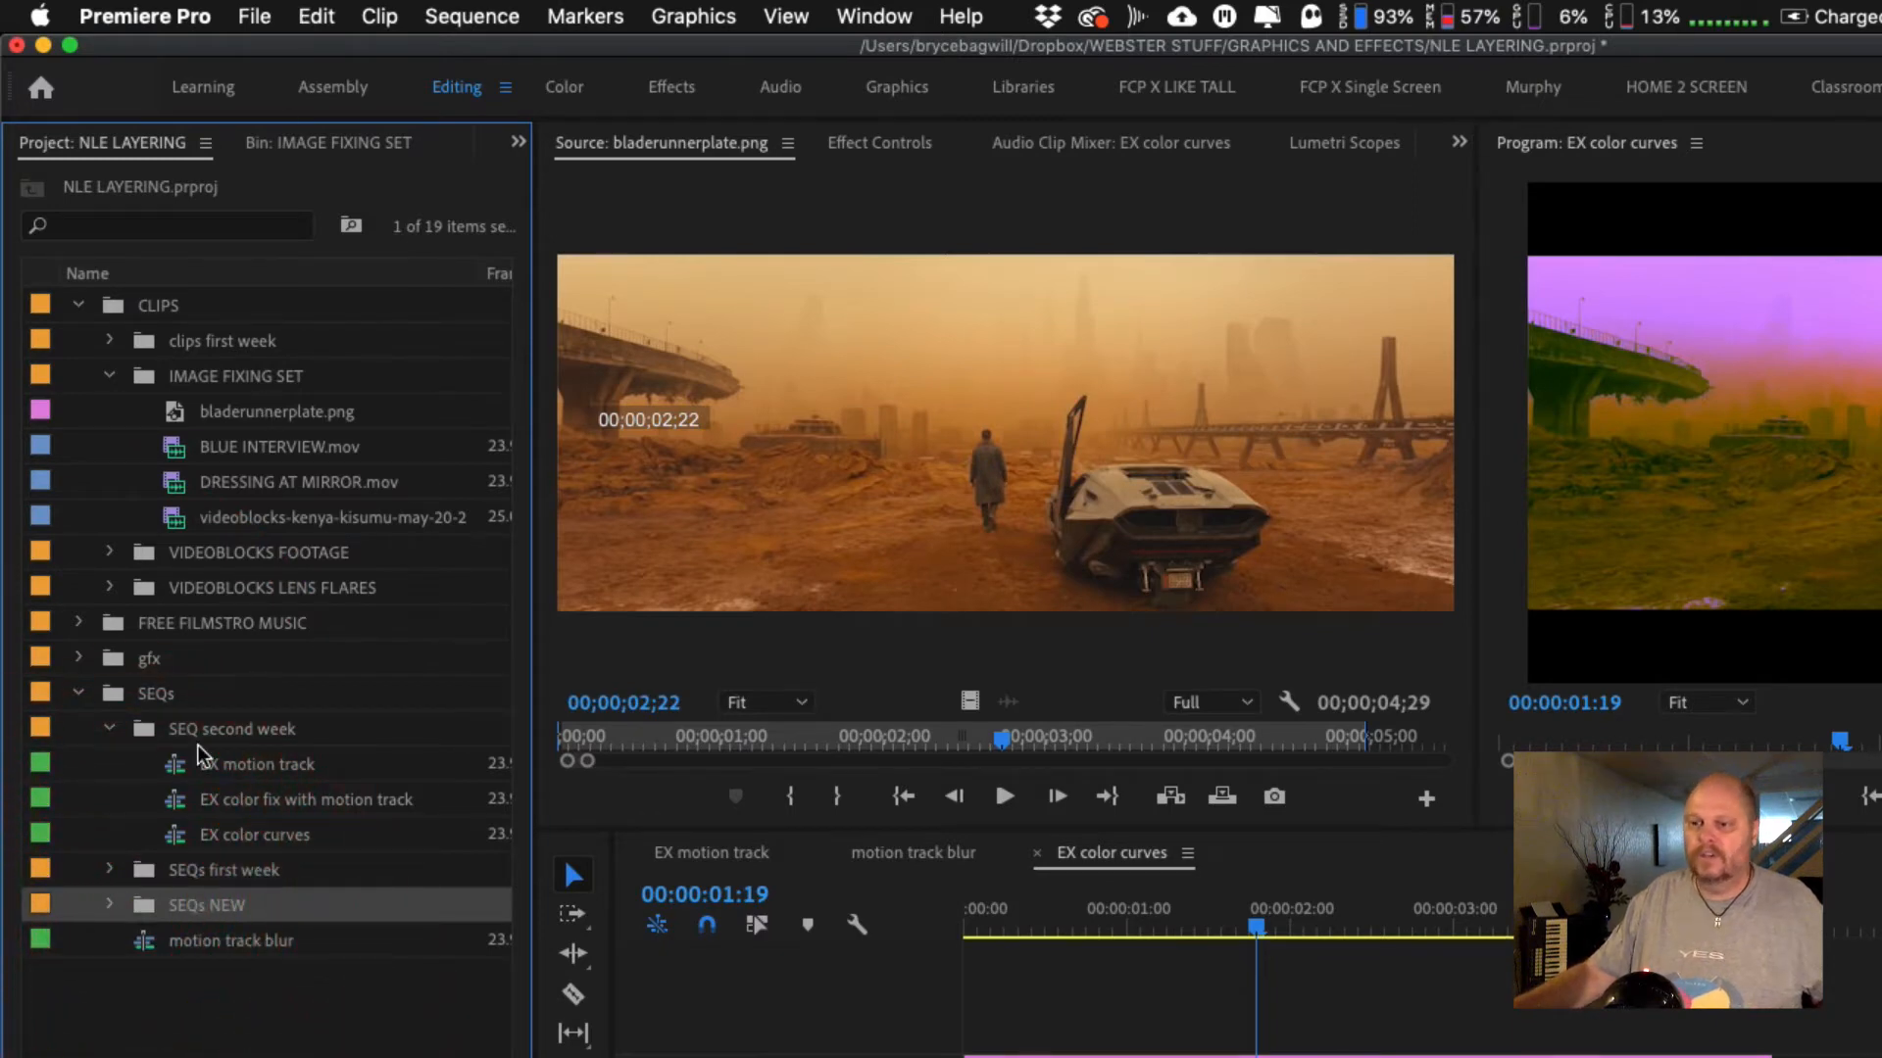
{"action": "double_click", "coordinate": [137, 907]}
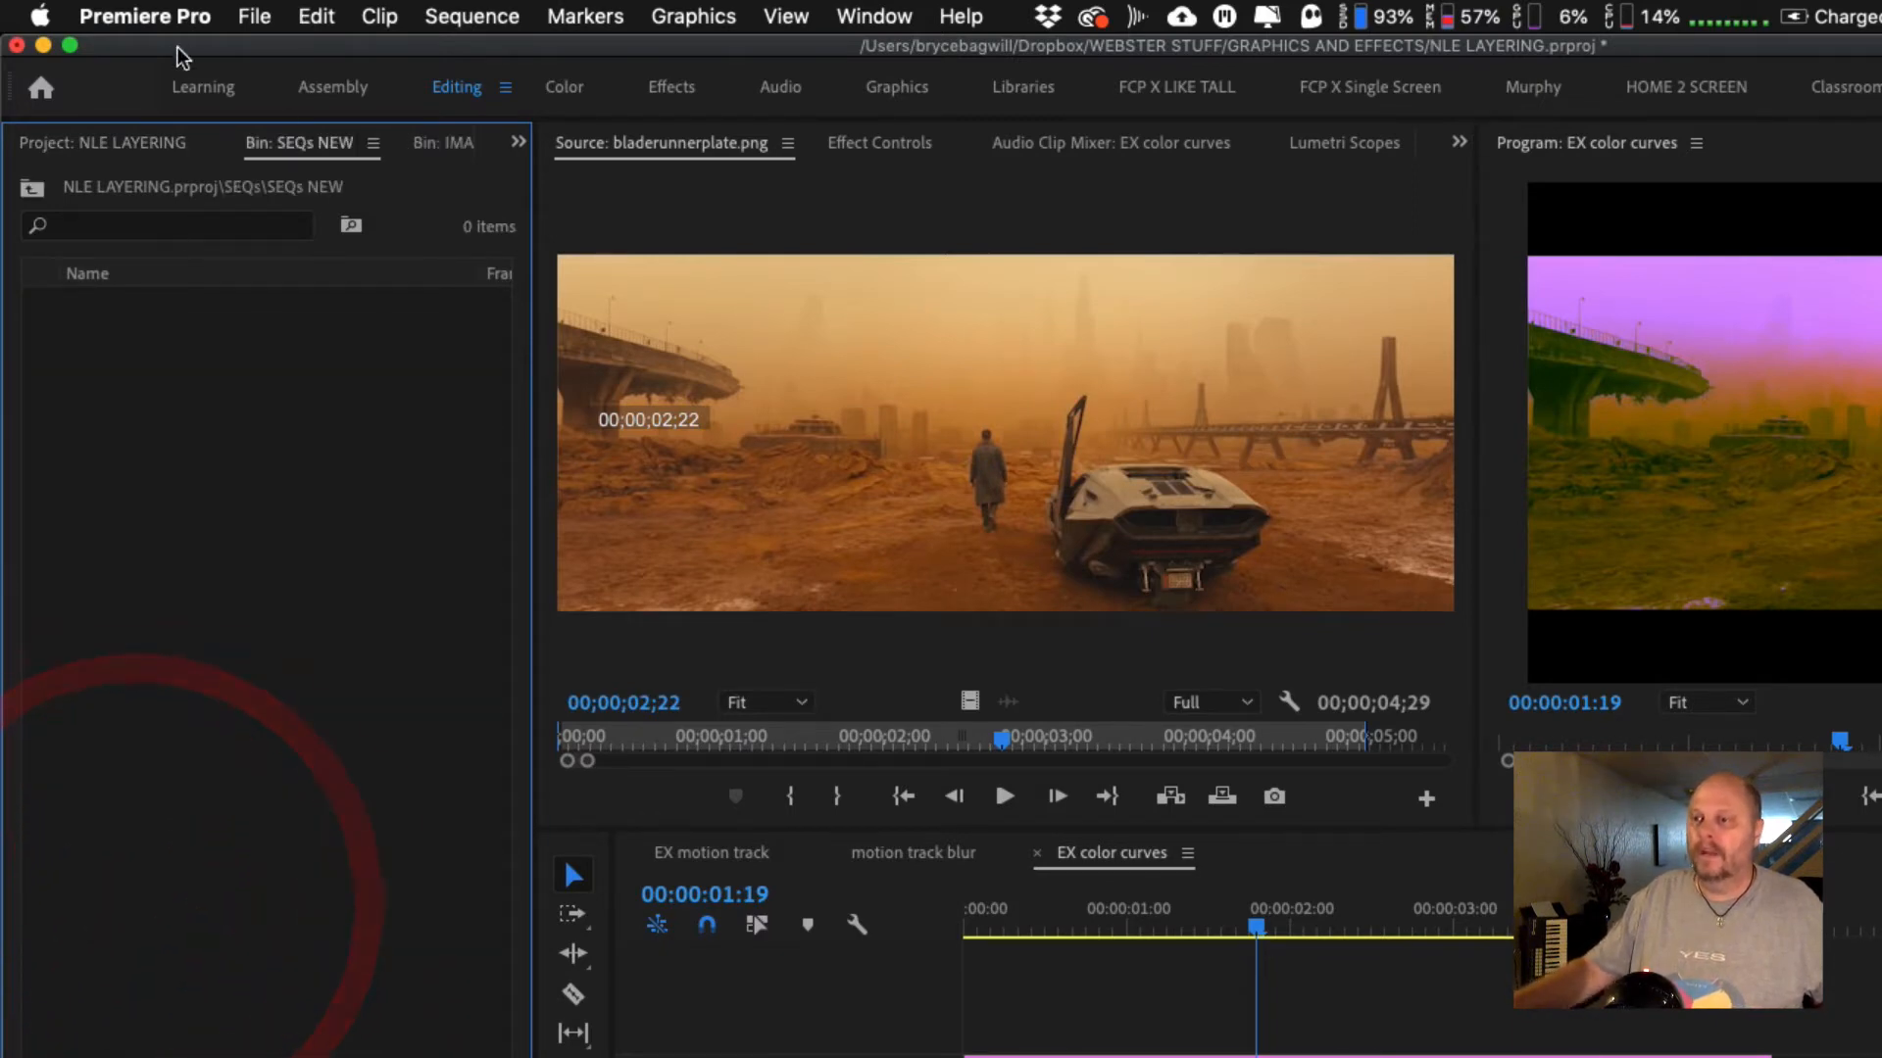
- Create a new sequence named "blade runner color" in the SEQs NEW bin, using the custom ProRes LT 1080 23.98 preset
{"action": "left_click", "coordinate": [250, 16]}
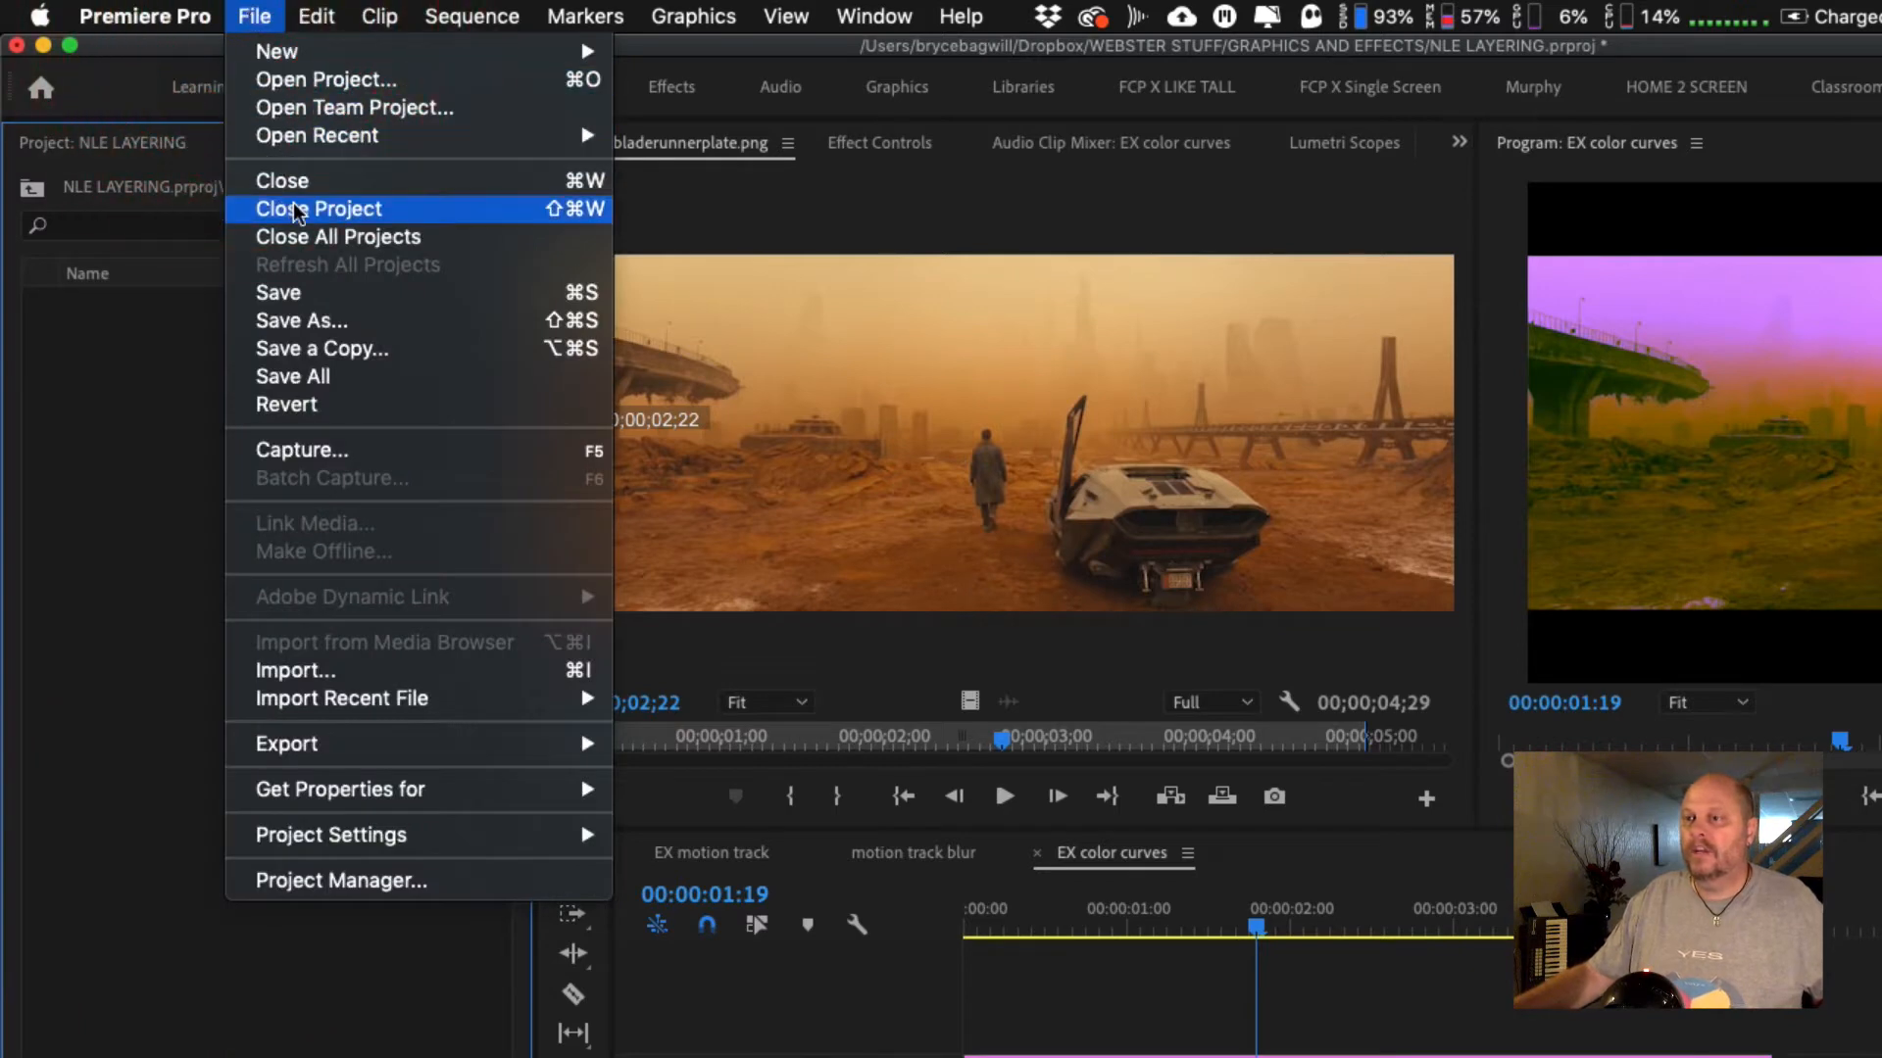
{"action": "mouse_move", "coordinate": [312, 52]}
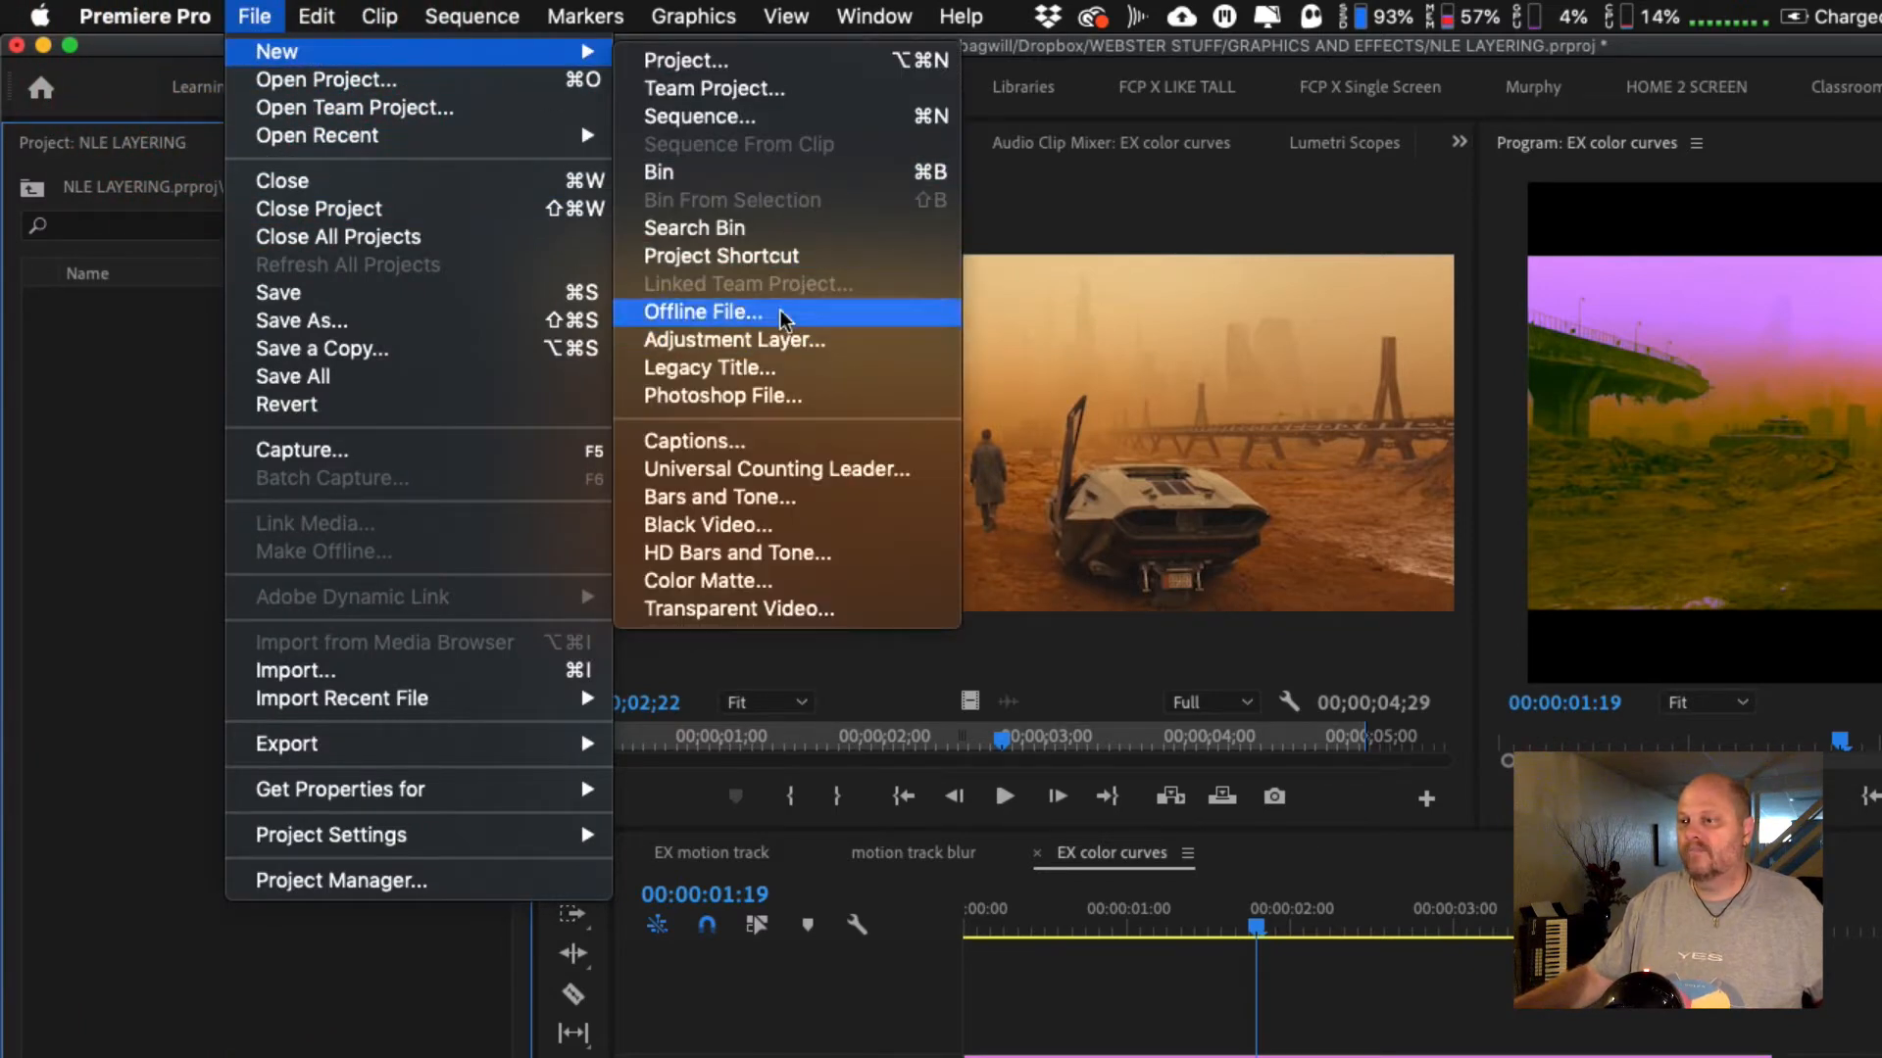
{"action": "left_click", "coordinate": [772, 120]}
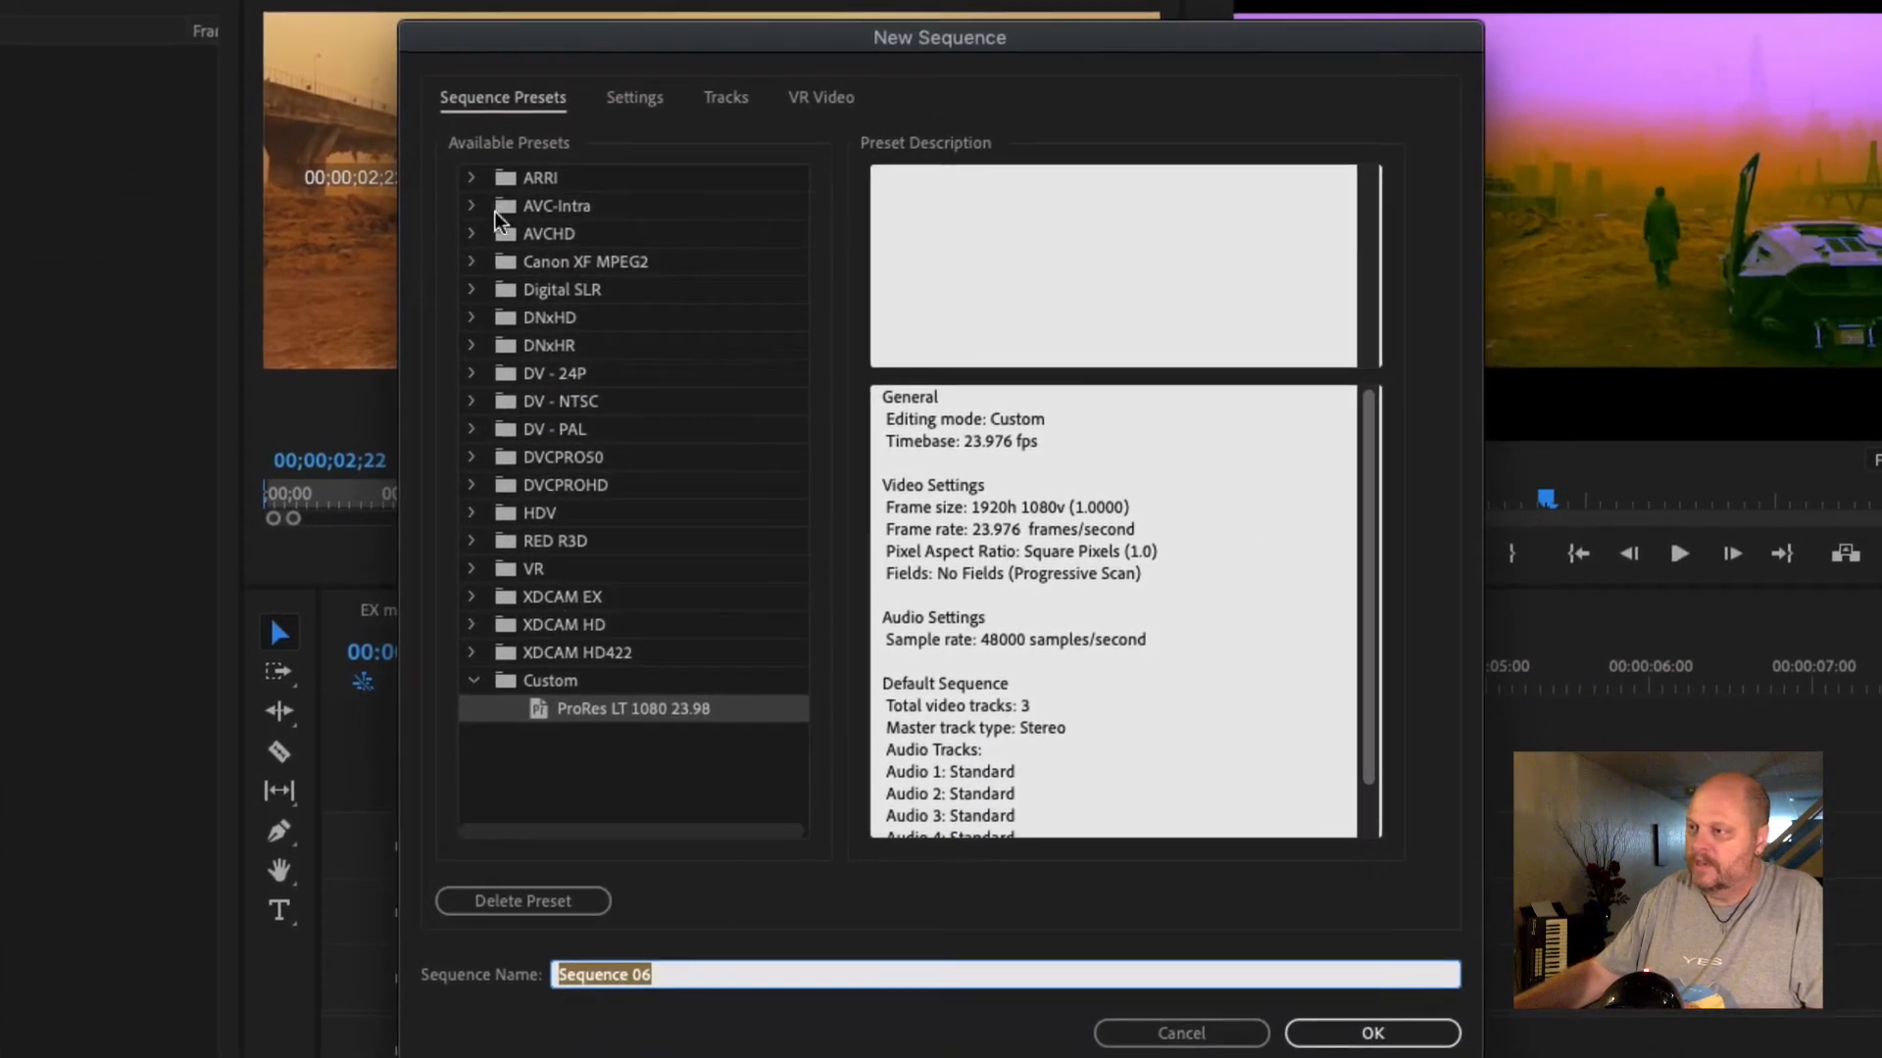
{"action": "left_click", "coordinate": [683, 136]}
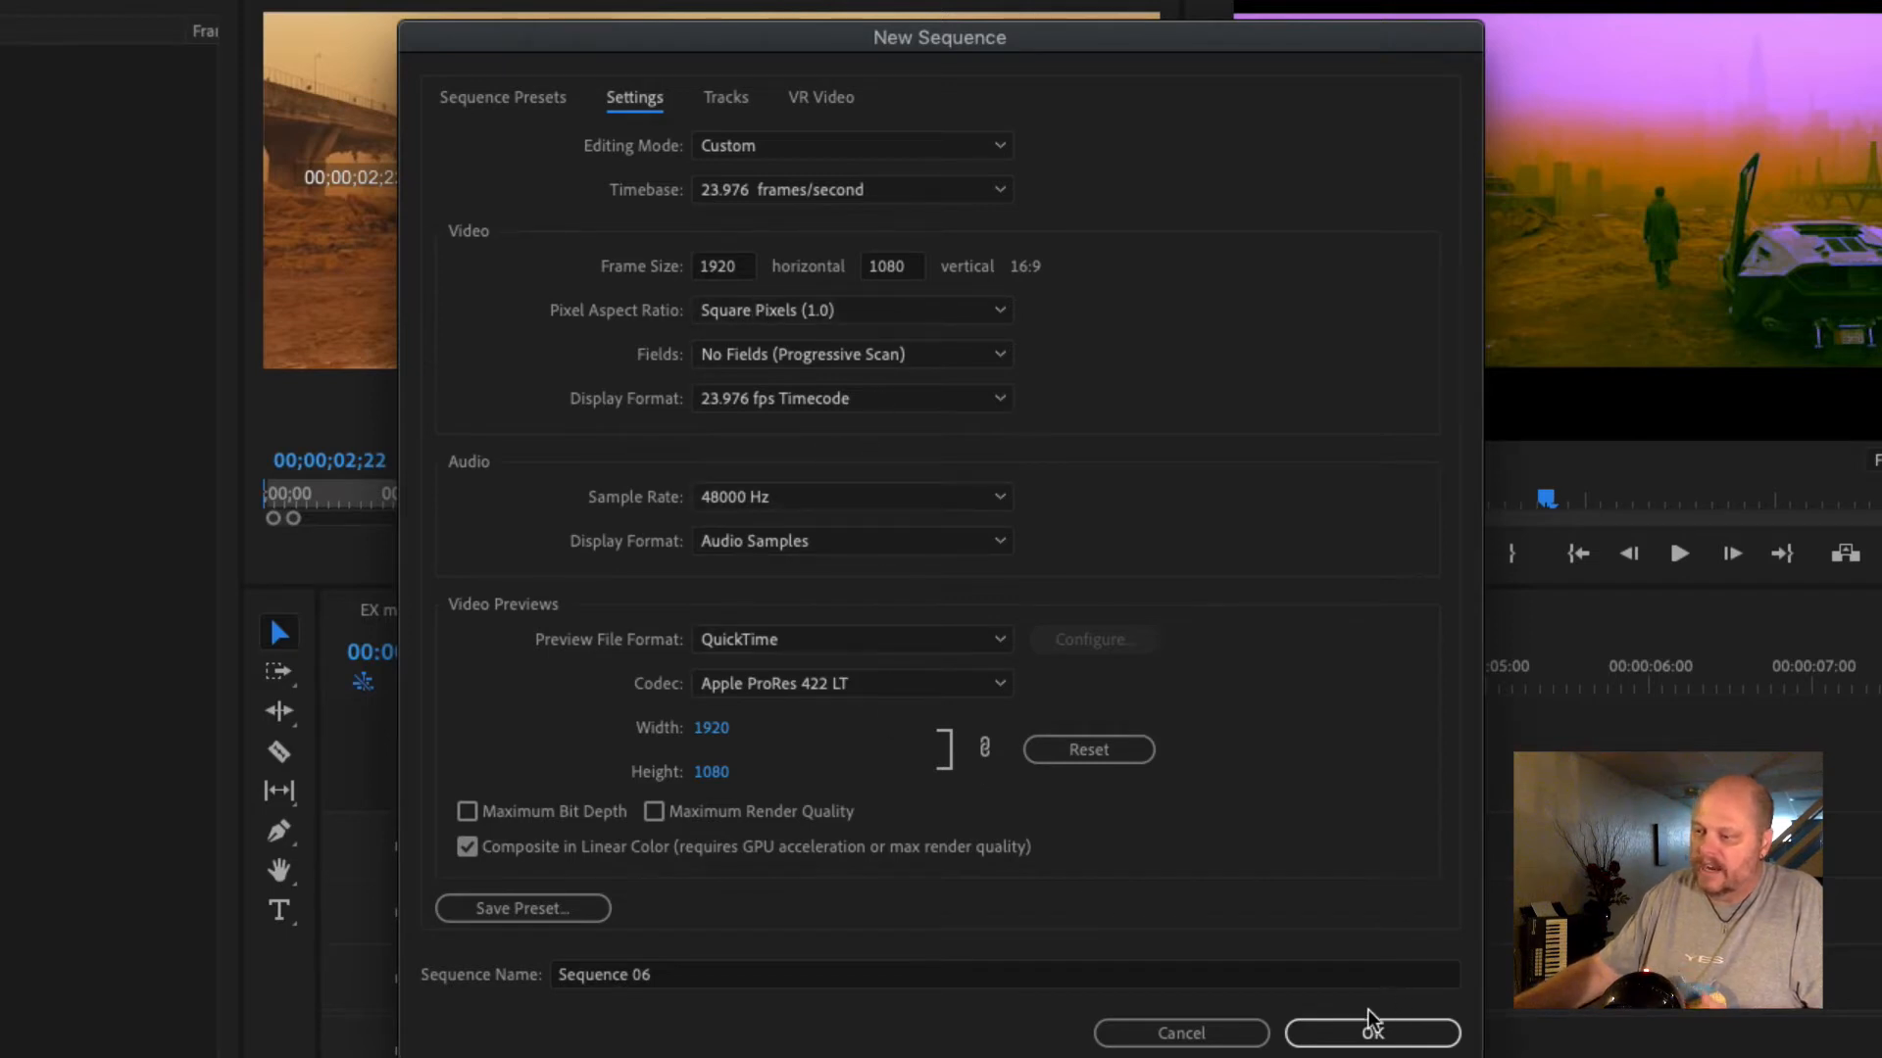
{"action": "left_click_drag", "start_coordinate": [667, 979], "coordinate": [441, 941]}
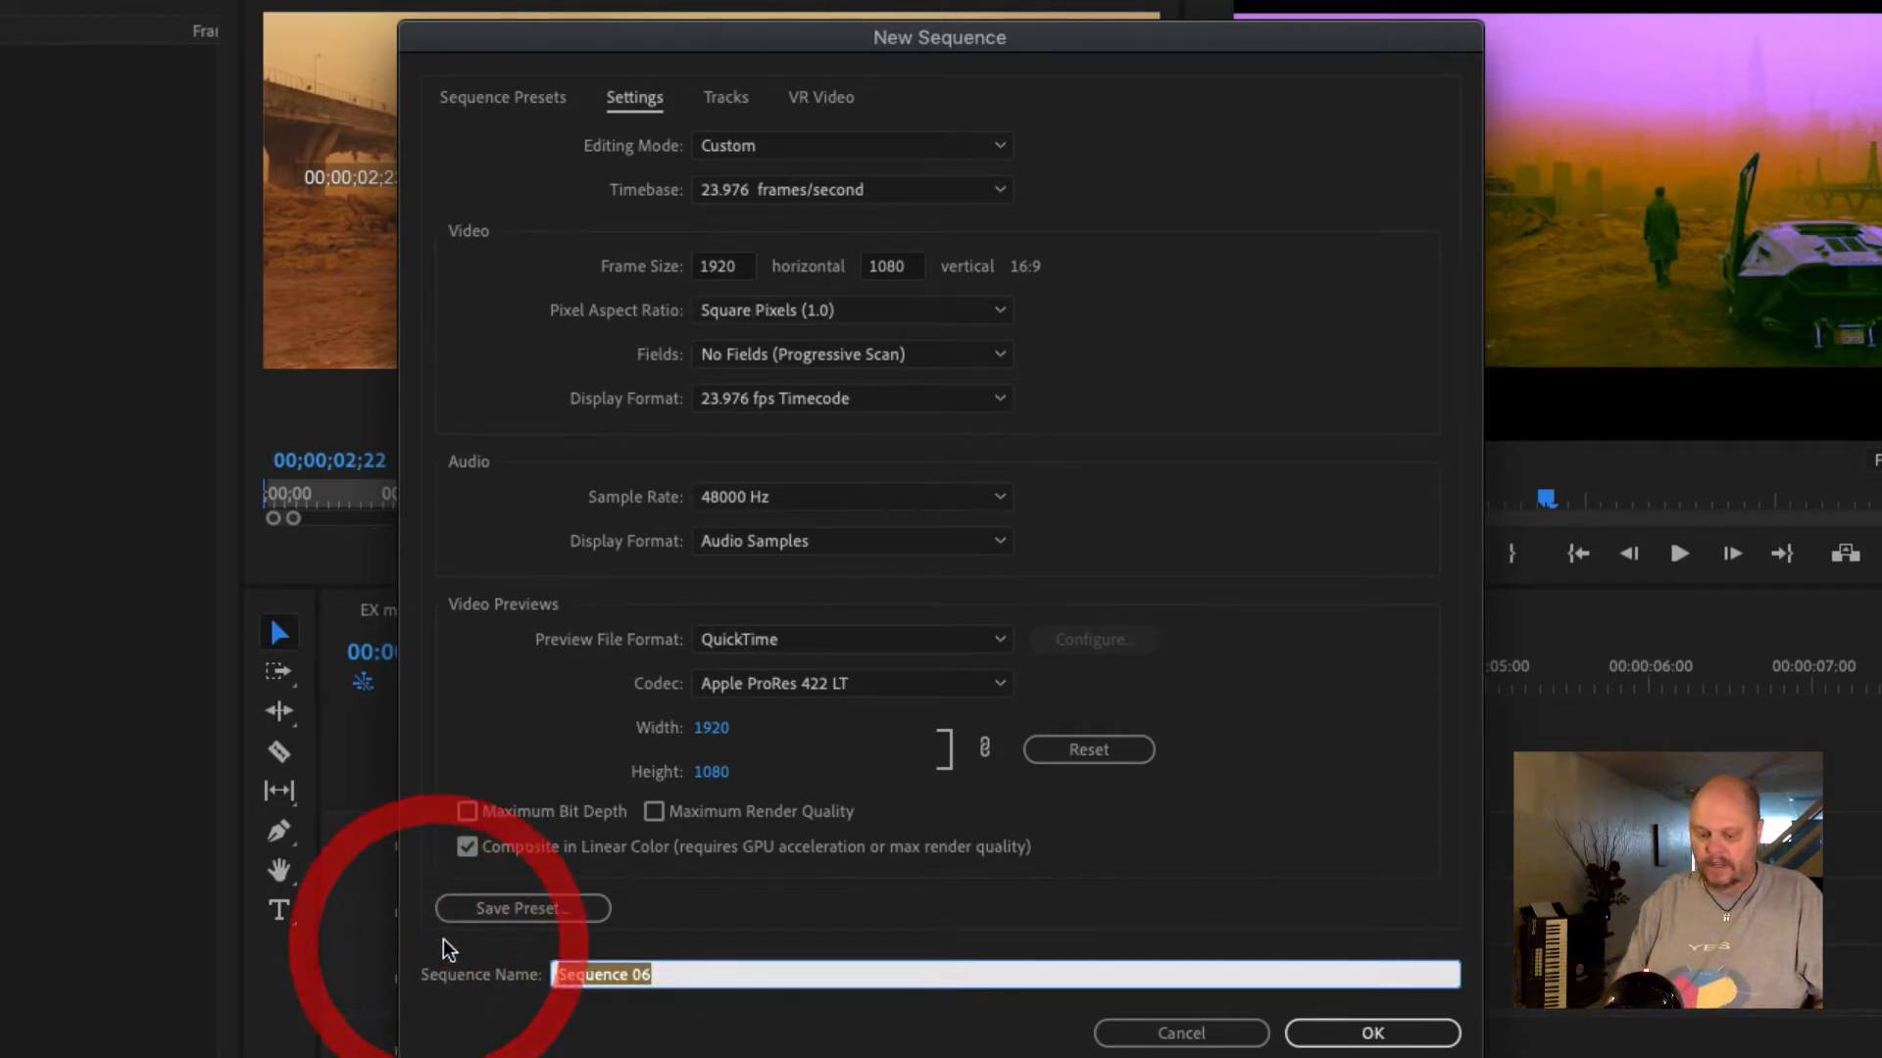
{"action": "type", "text": "blade "}
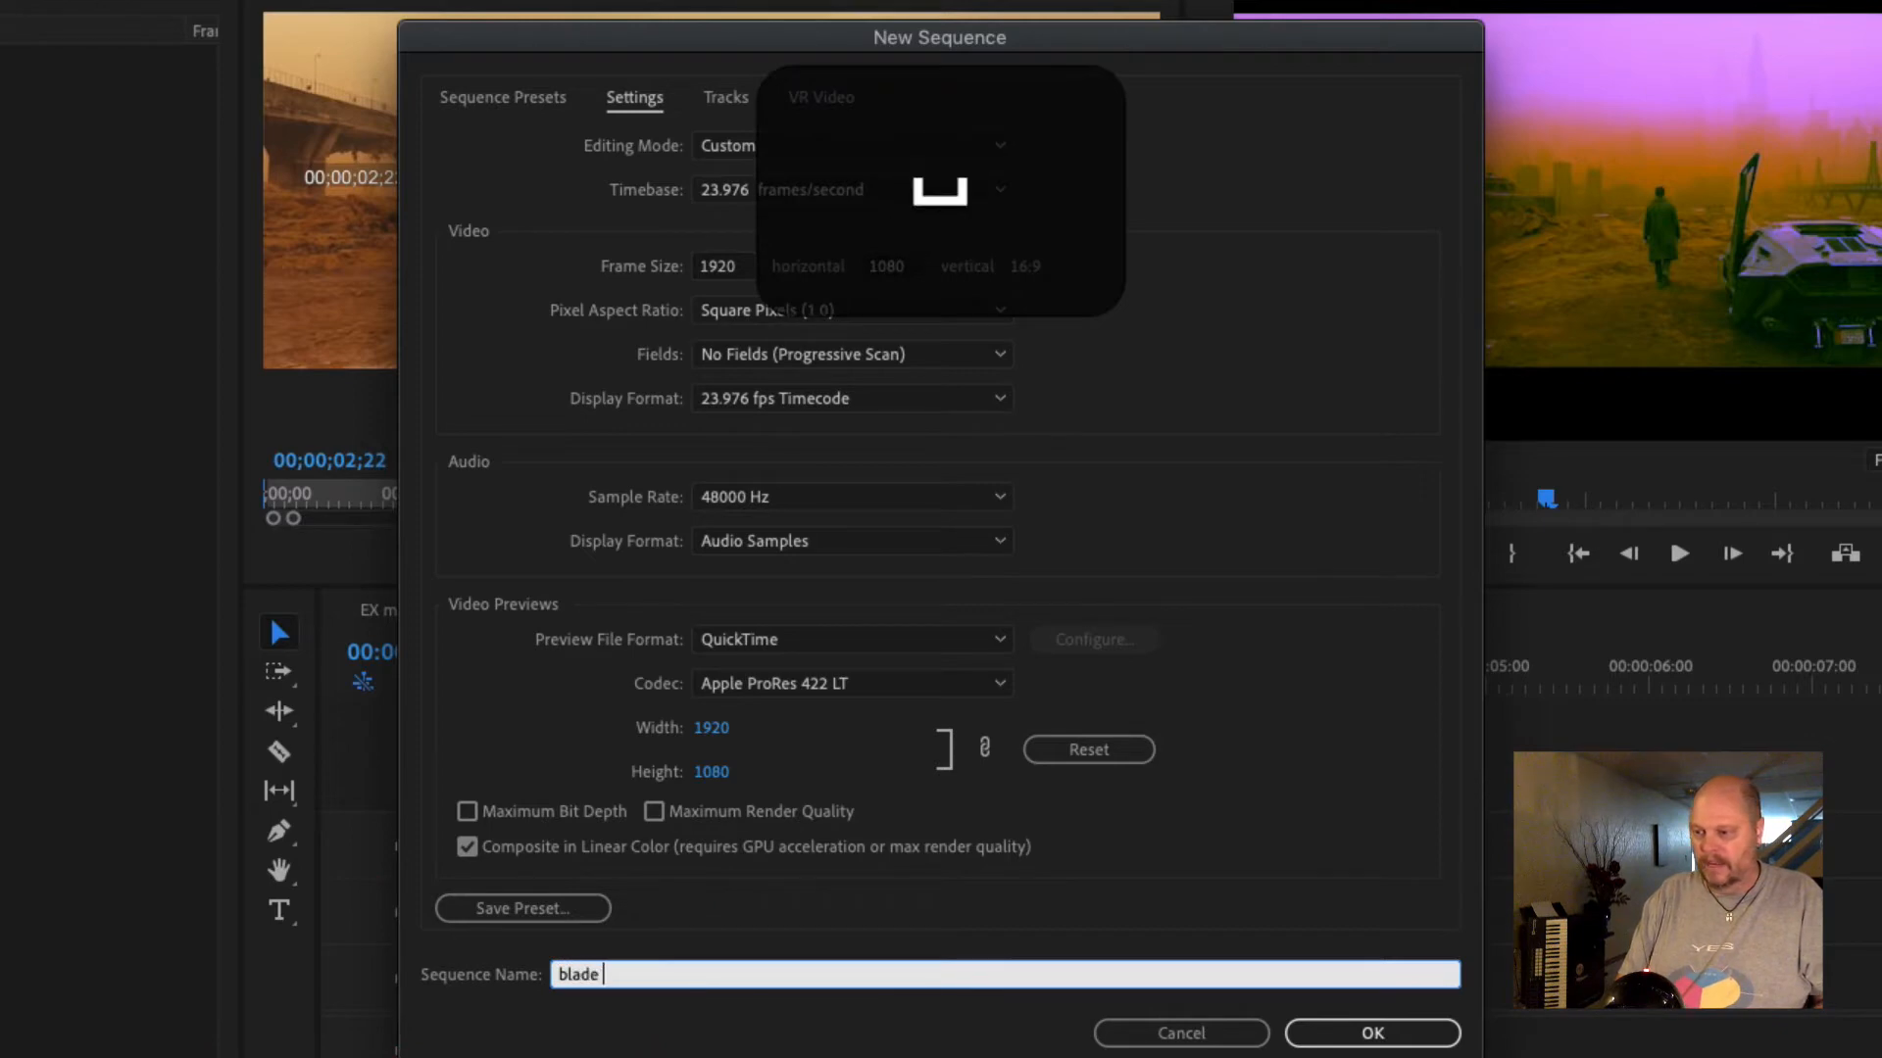
{"action": "type", "text": "runner colorg"}
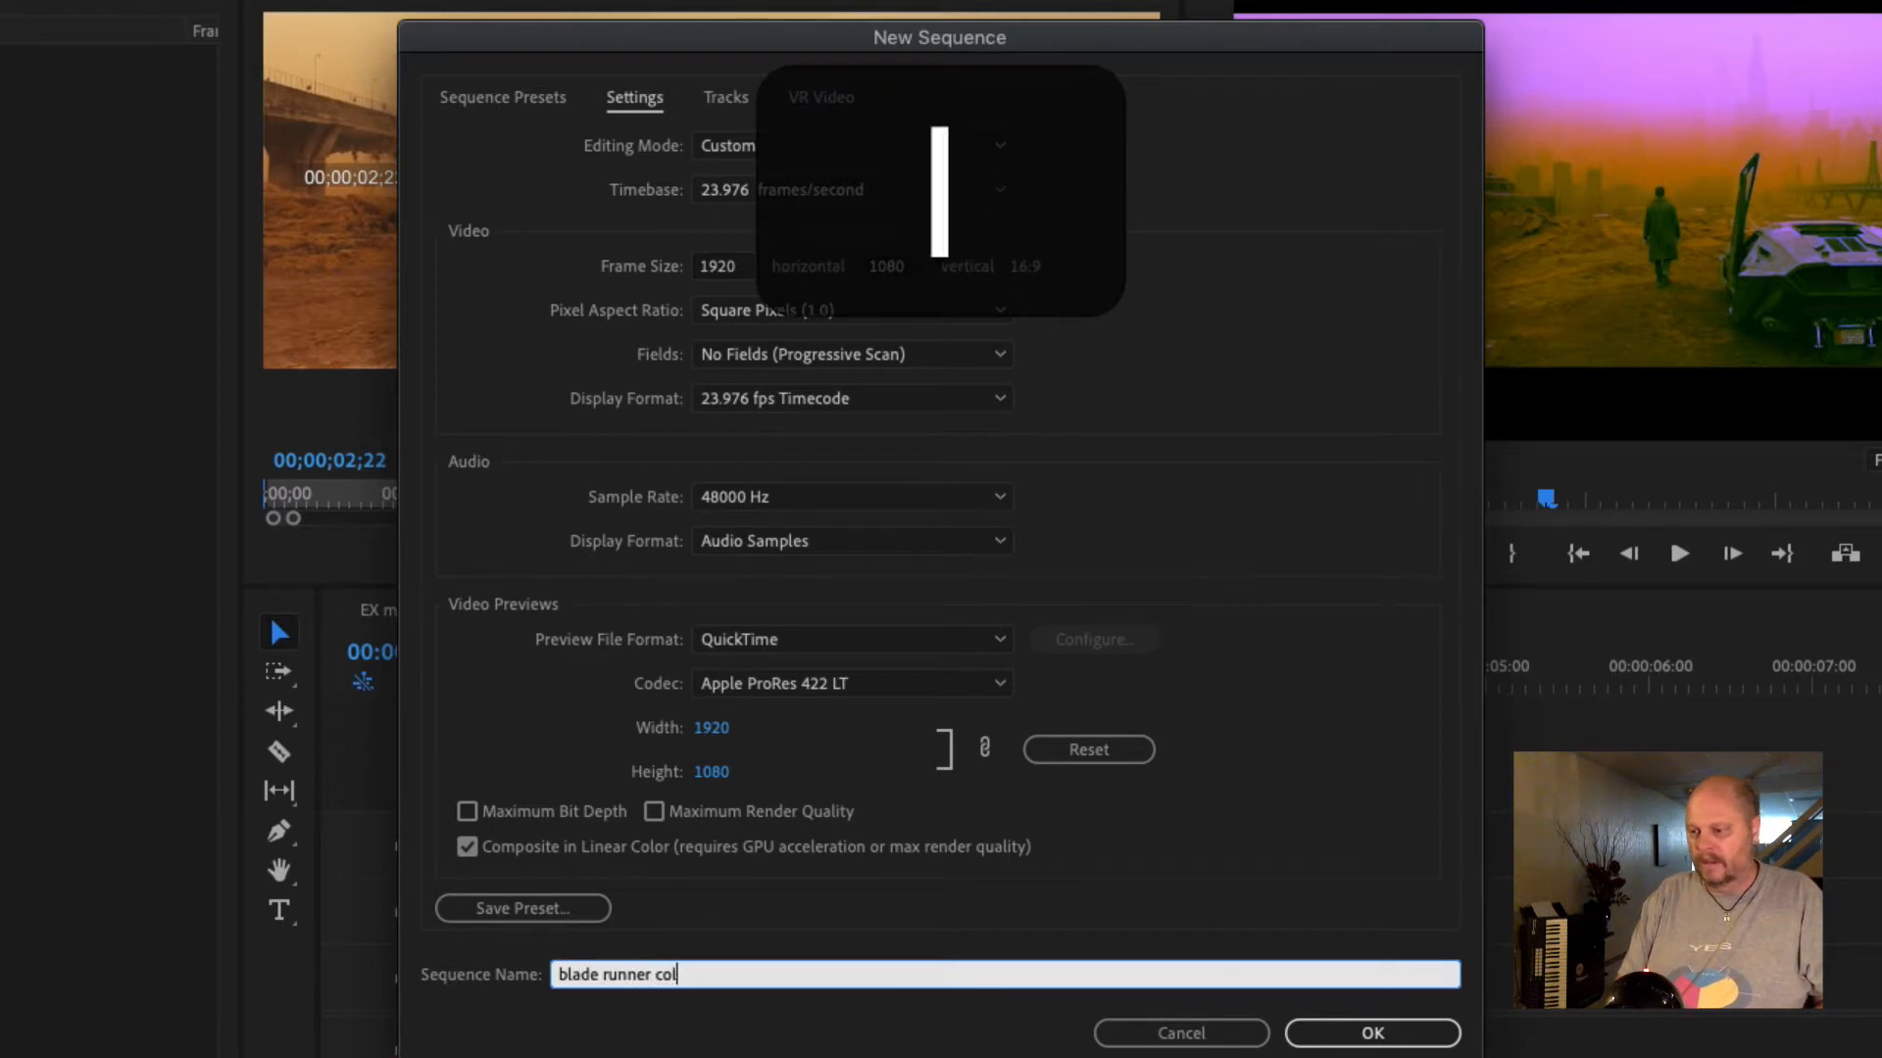
{"action": "key", "text": "Return"}
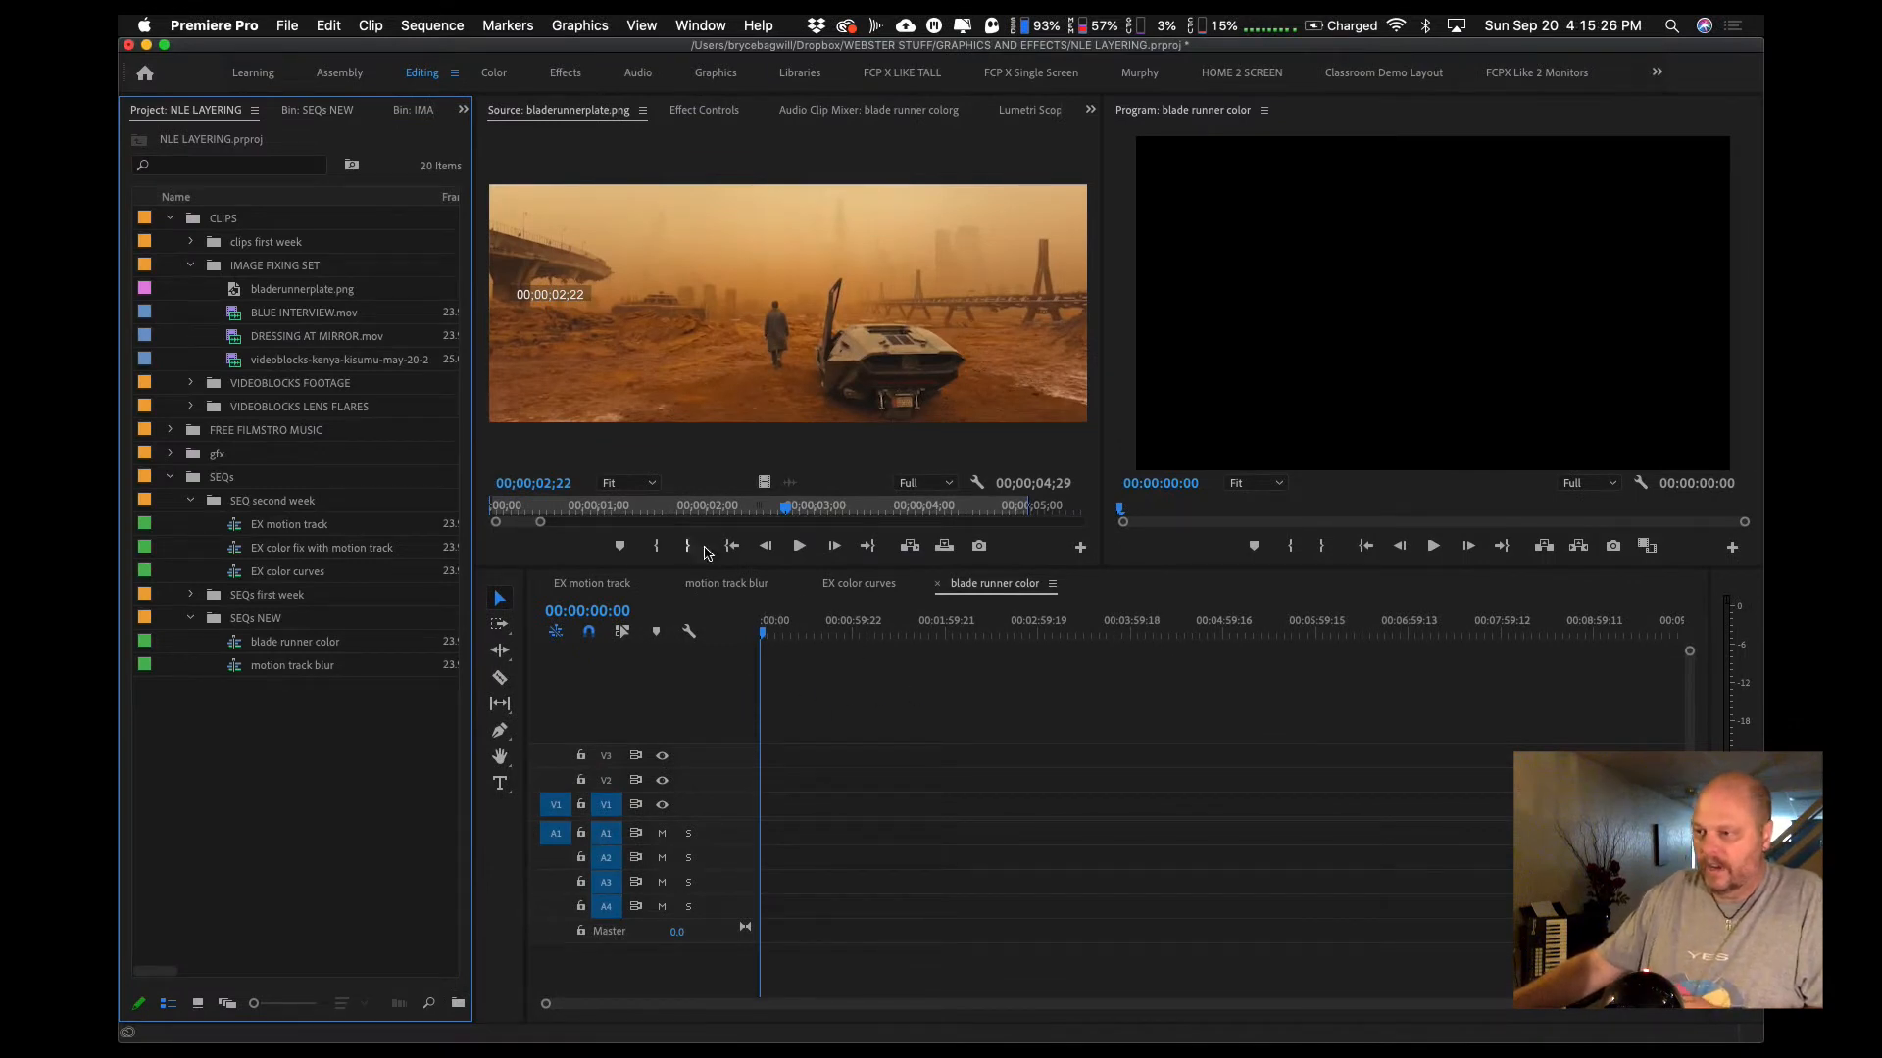
- Mark an in point at 00;00;02;06 and an out point at 00;00;03;14 on the bladerunnerplate.png source
{"action": "left_click", "coordinate": [727, 504]}
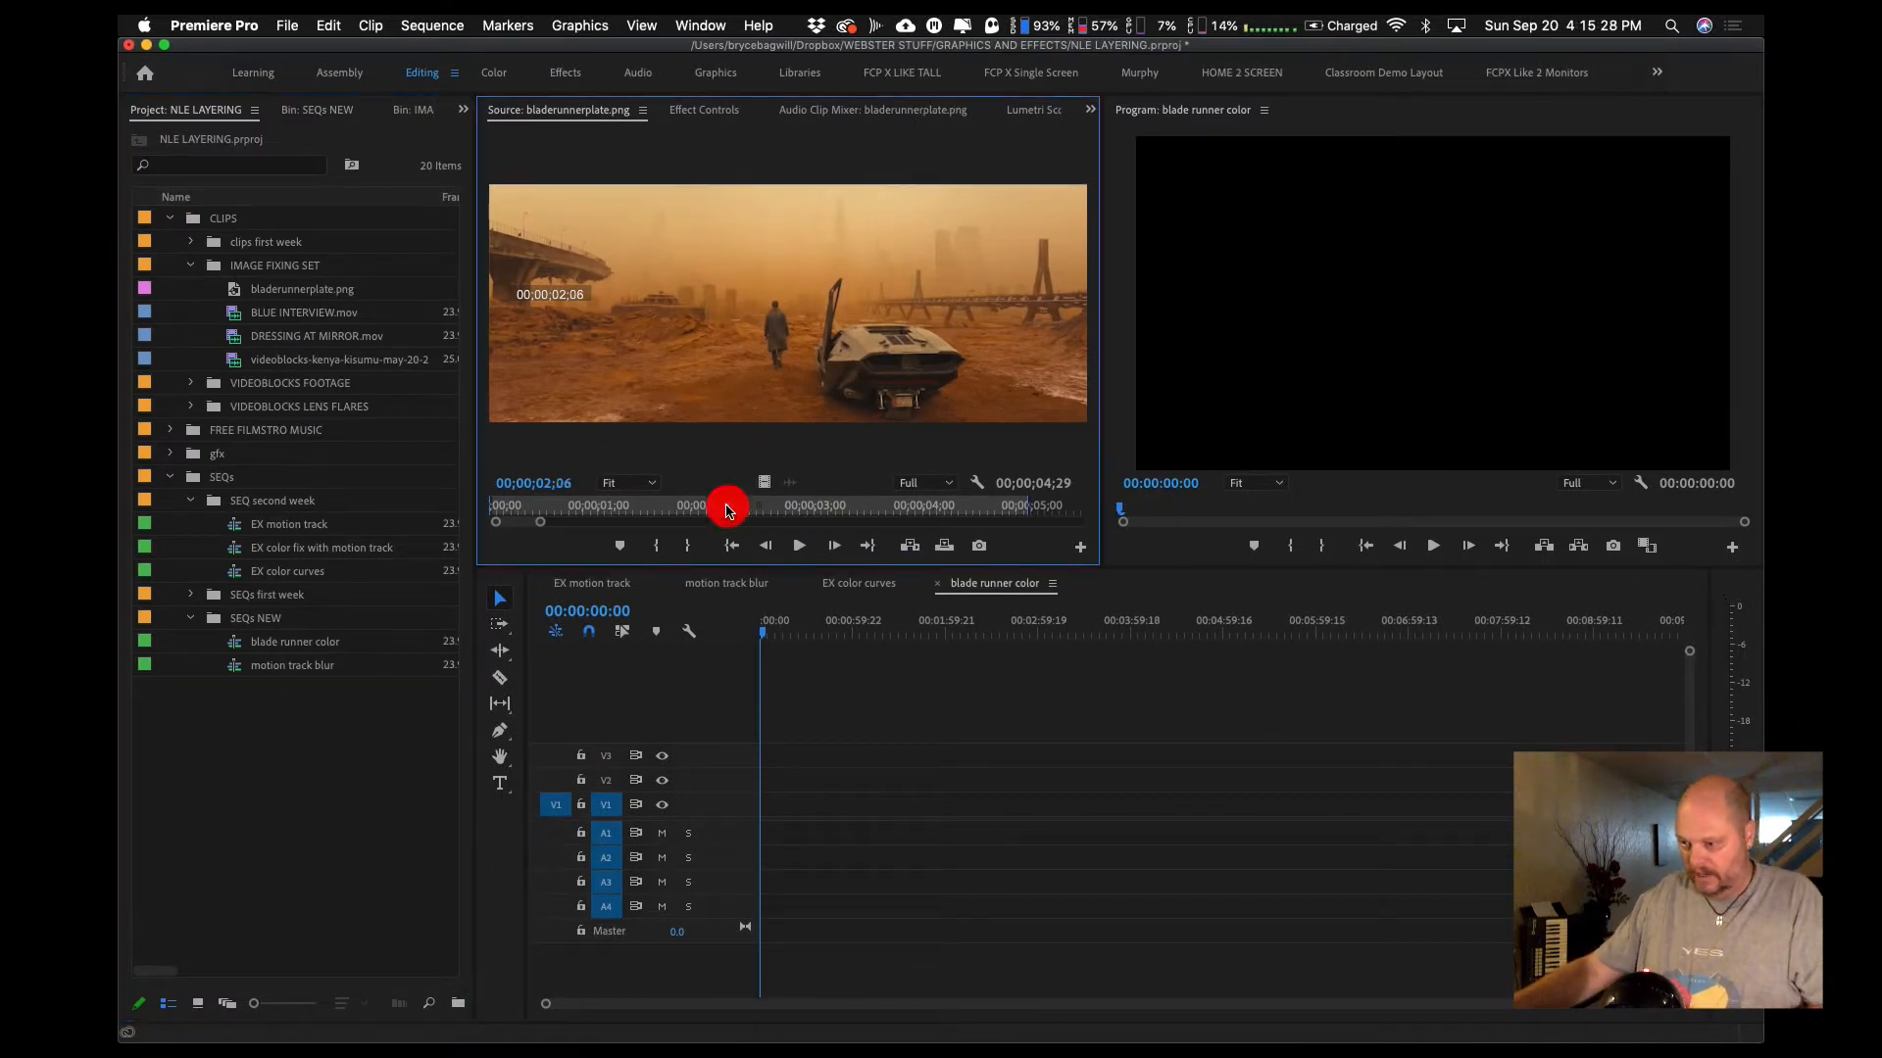
{"action": "key", "text": "i"}
{"action": "left_click_drag", "start_coordinate": [727, 504], "coordinate": [867, 500]}
{"action": "key", "text": "o"}
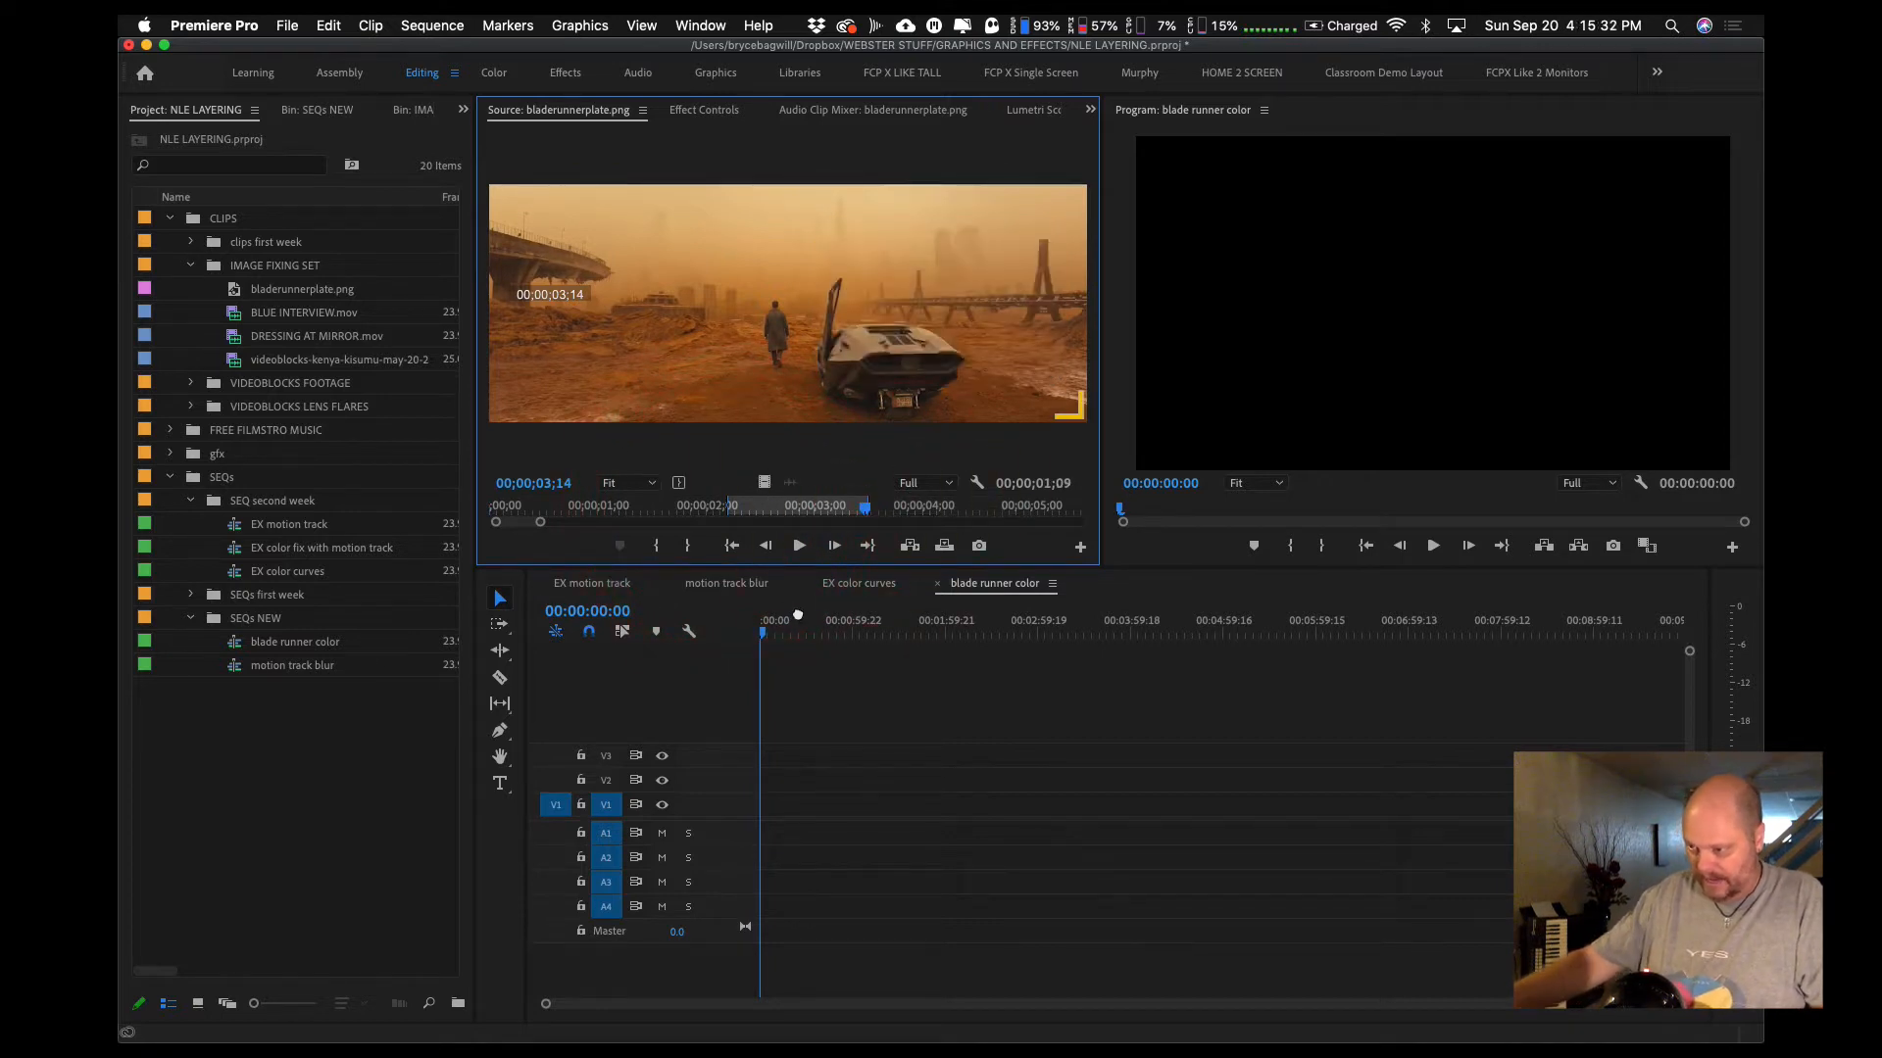
- Place the marked bladerunnerplate.png range on video track V1 at the start of the blade runner color sequence
{"action": "left_click_drag", "start_coordinate": [797, 616], "coordinate": [740, 802]}
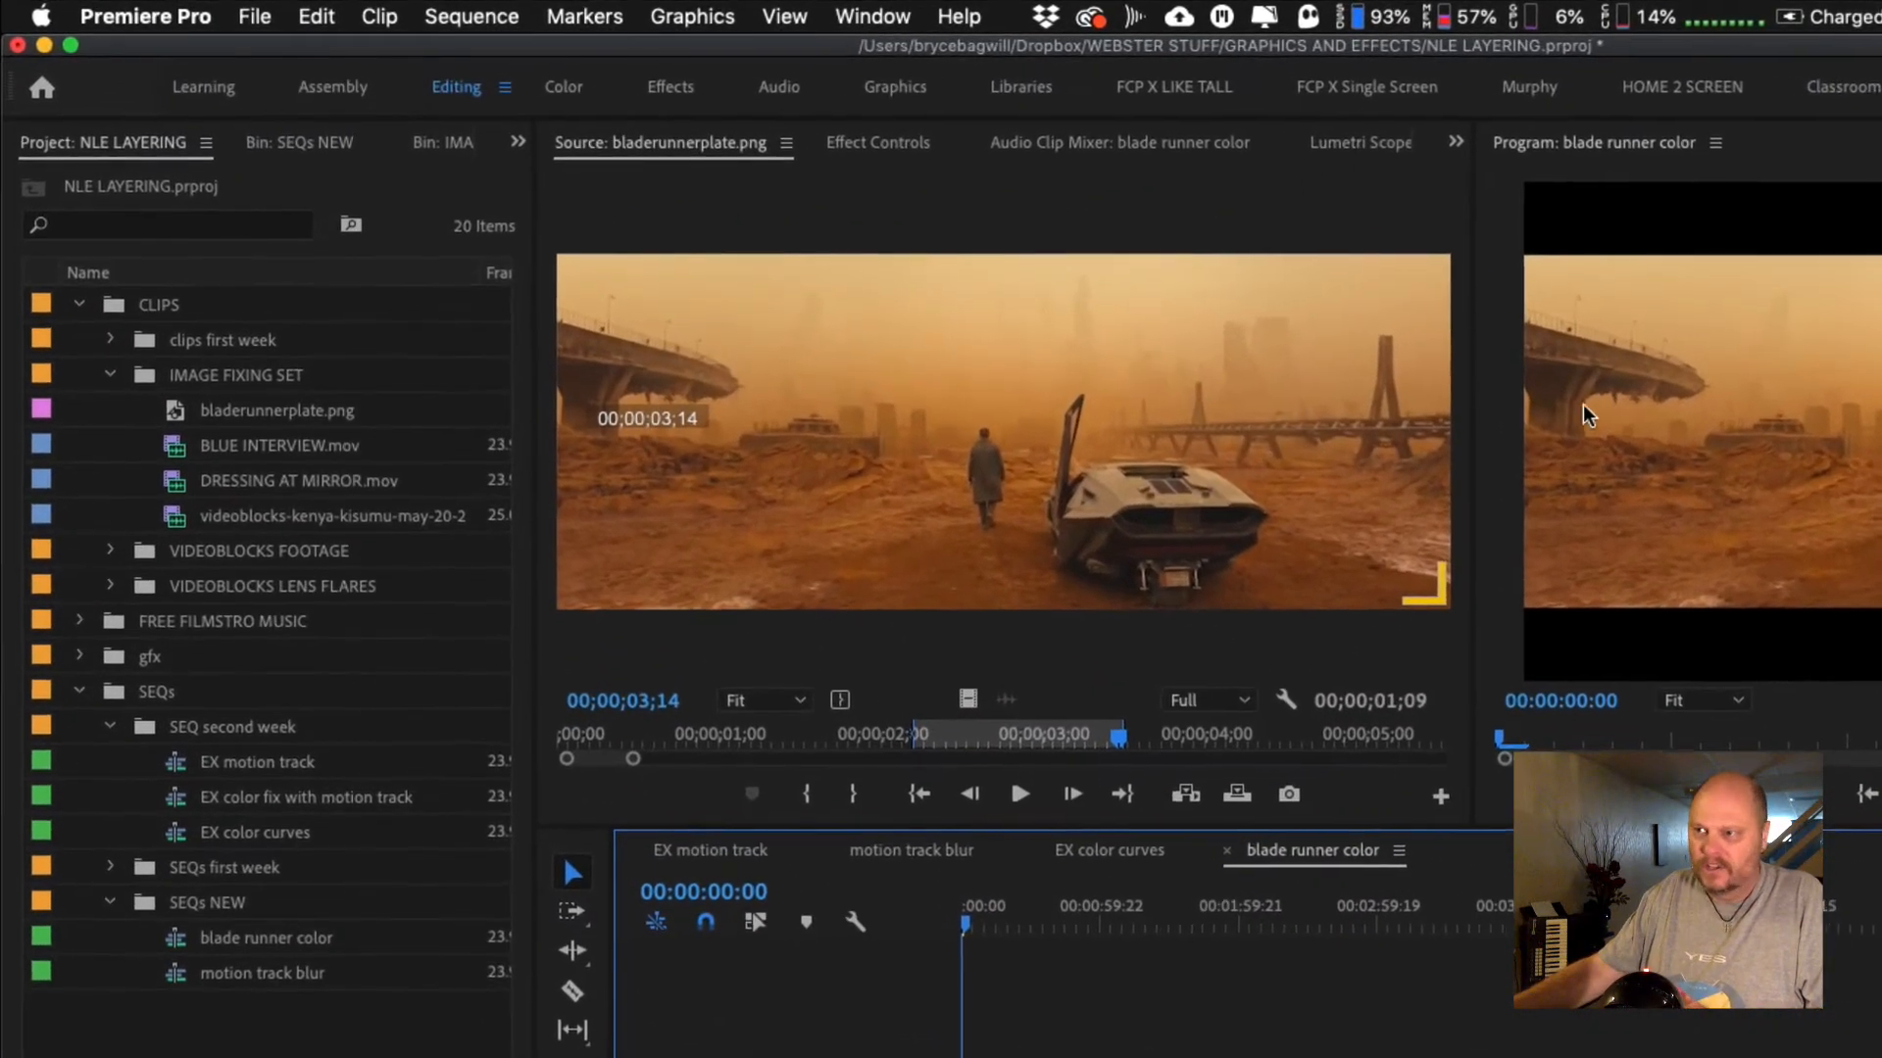
- In the Media preferences, choose "Set to frame size" as the default media scaling and accept the settings
{"action": "left_click", "coordinate": [200, 18]}
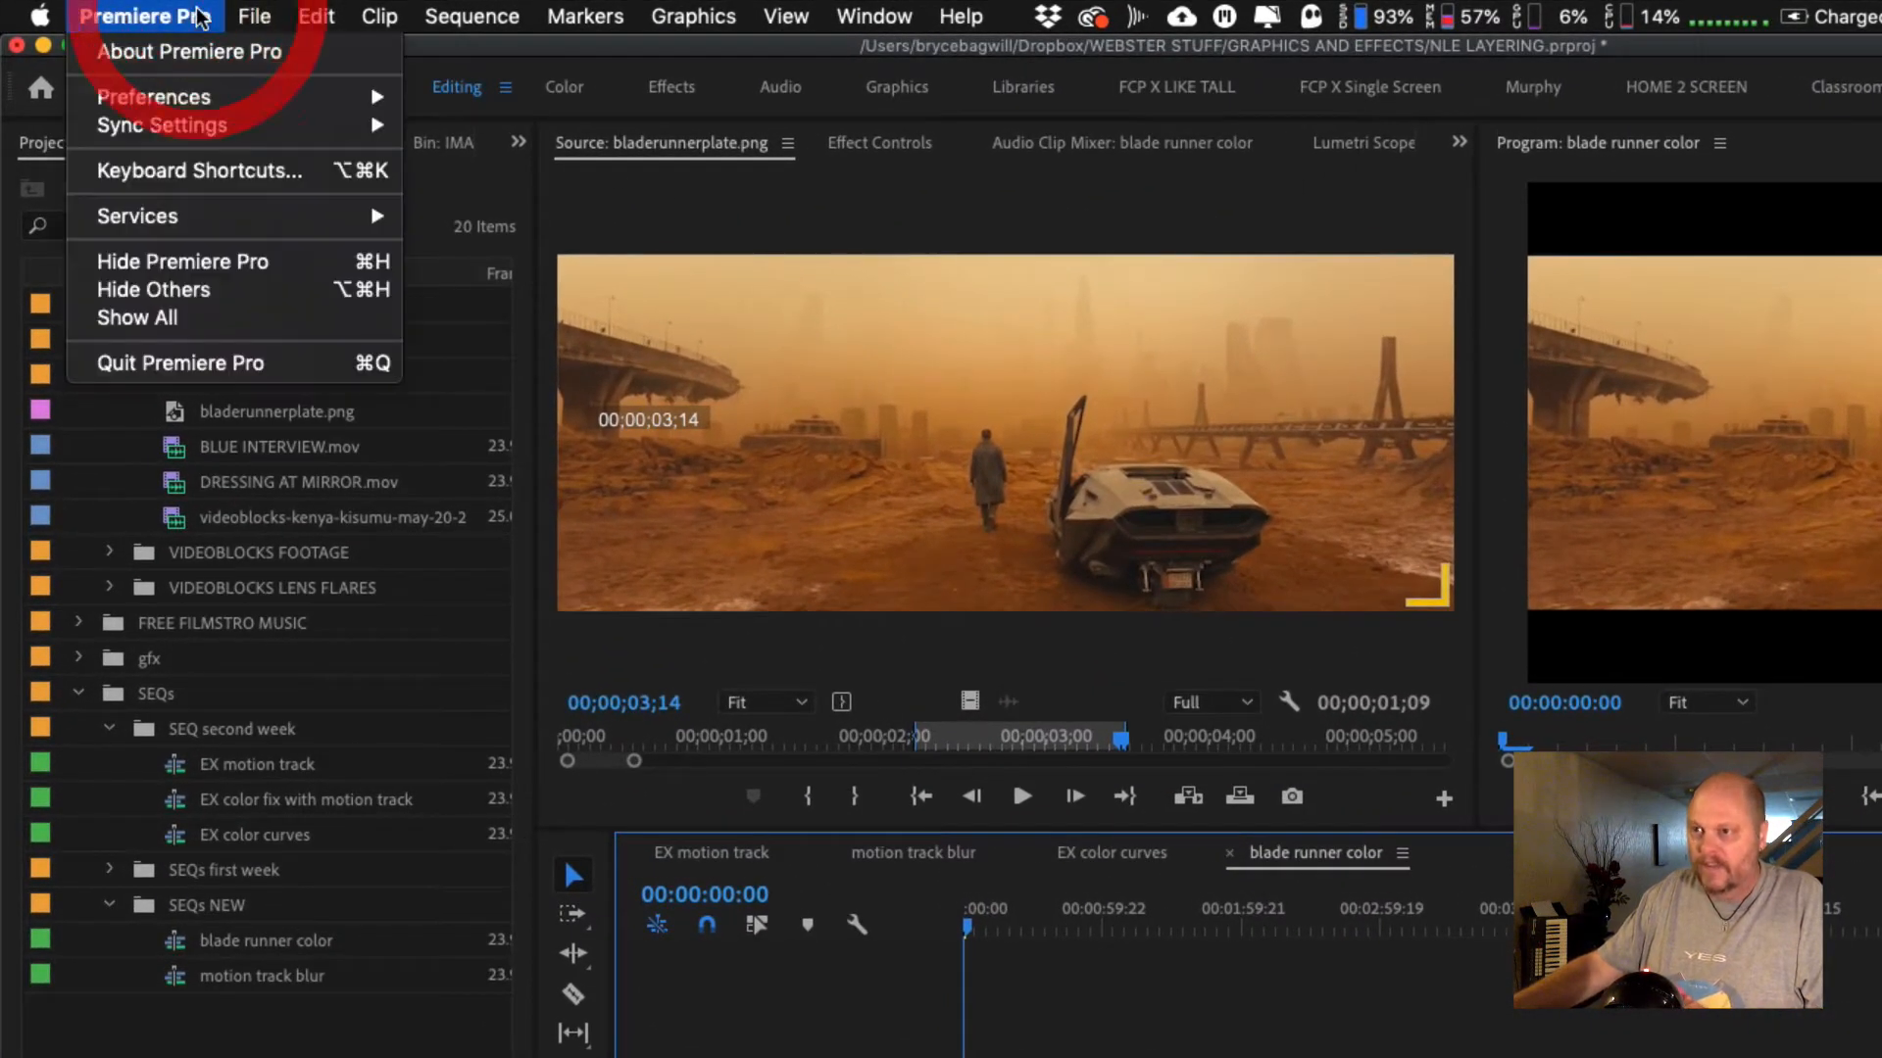
{"action": "mouse_move", "coordinate": [213, 86]}
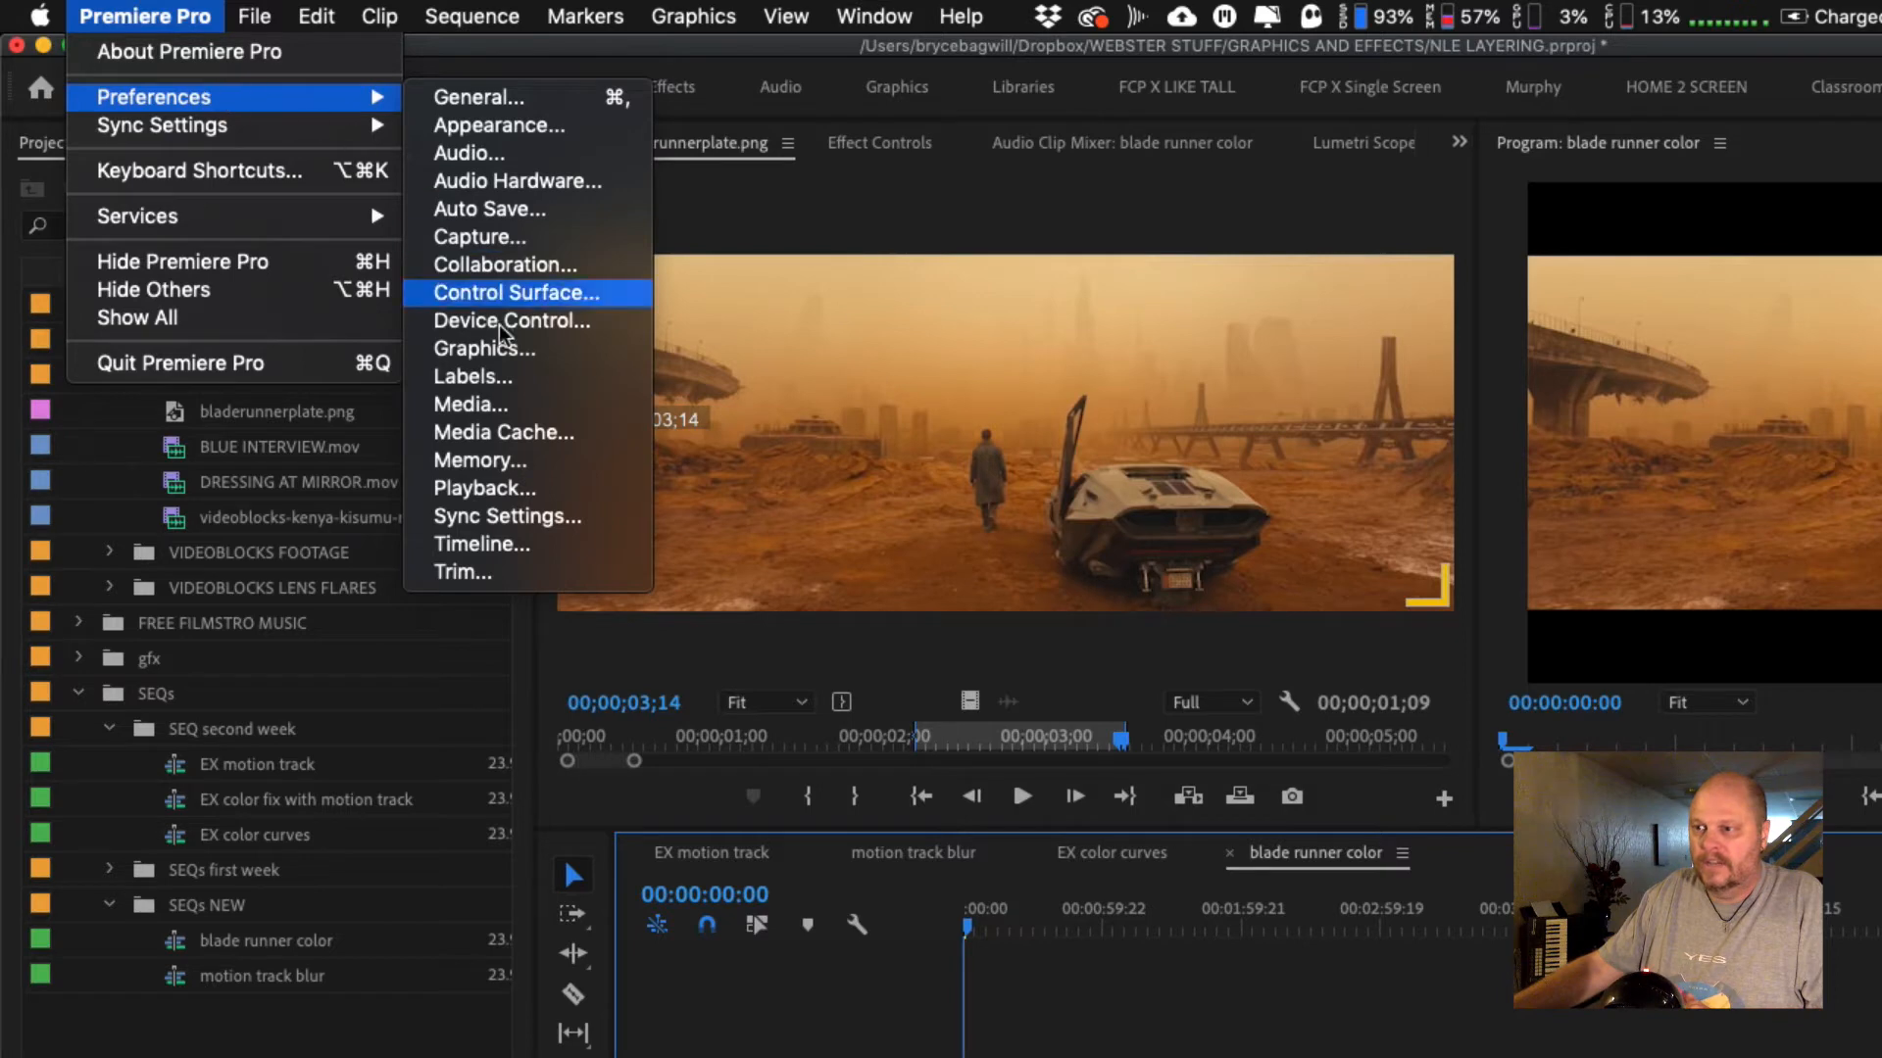
{"action": "left_click", "coordinate": [521, 412]}
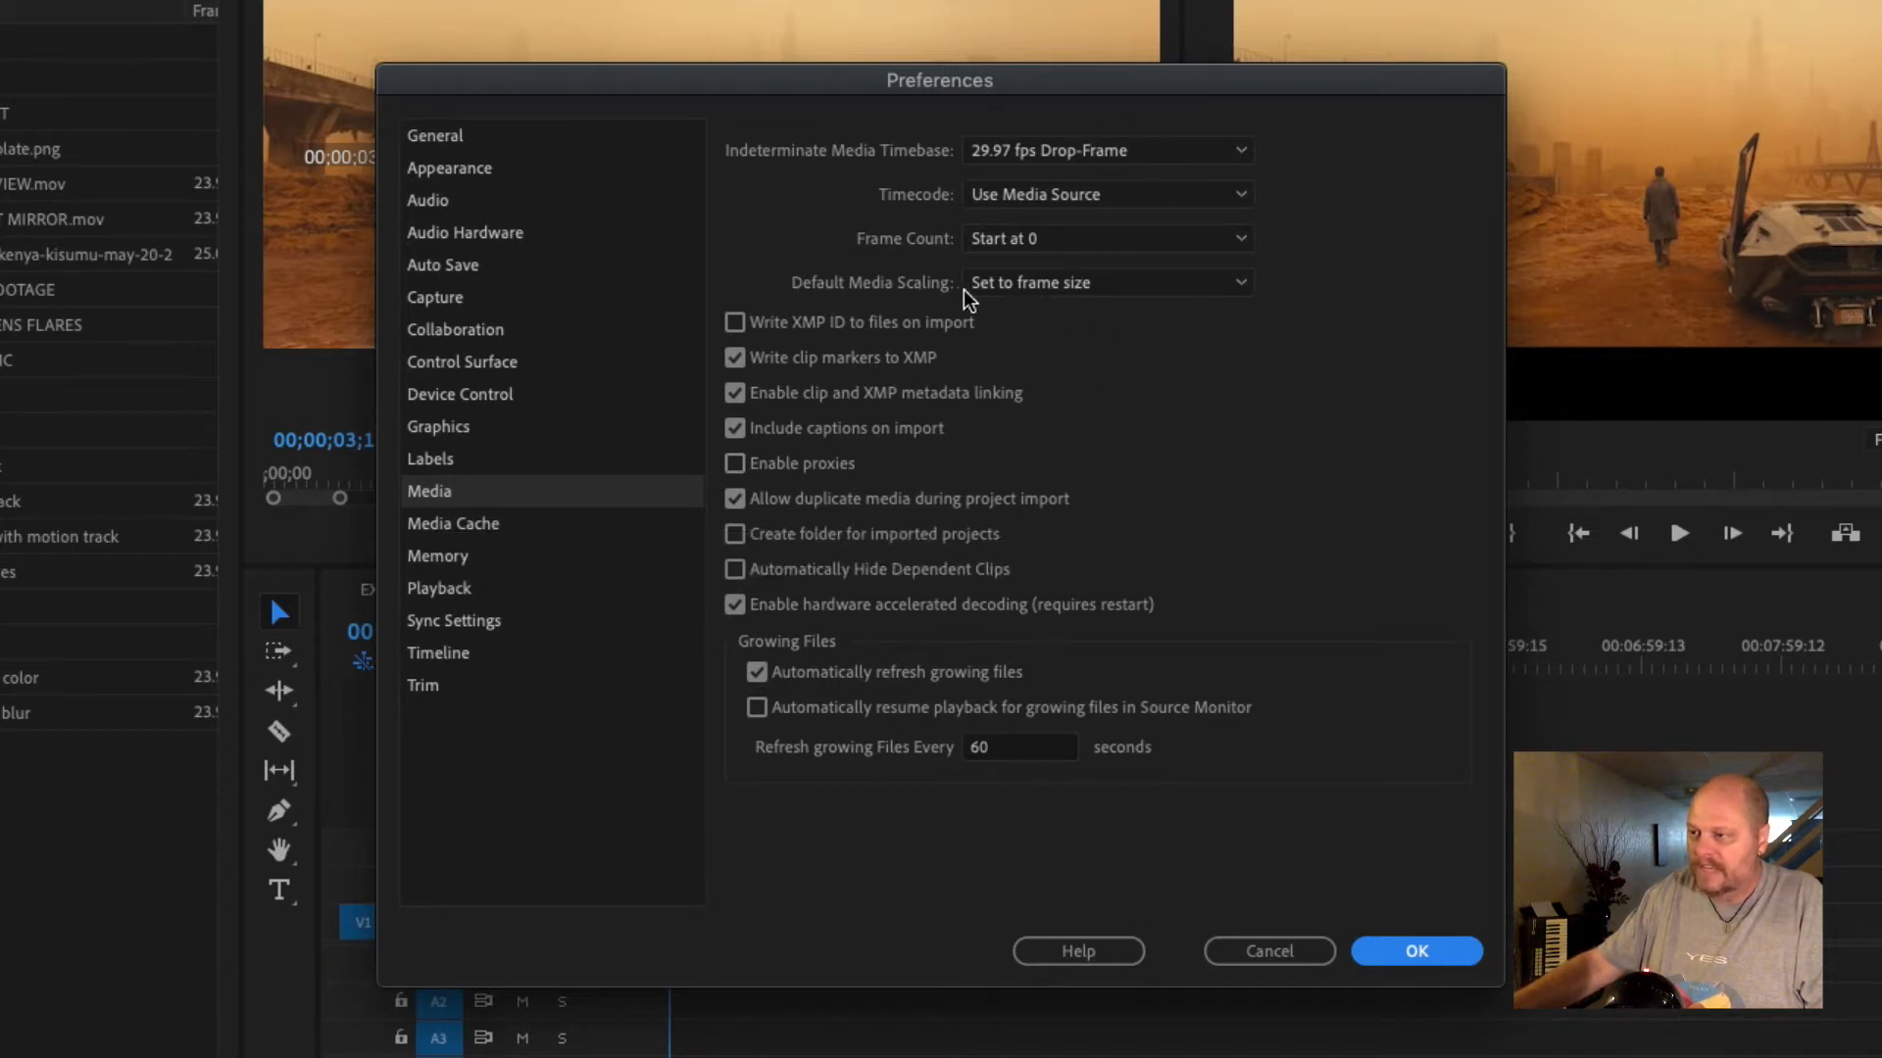
{"action": "left_click", "coordinate": [1241, 283]}
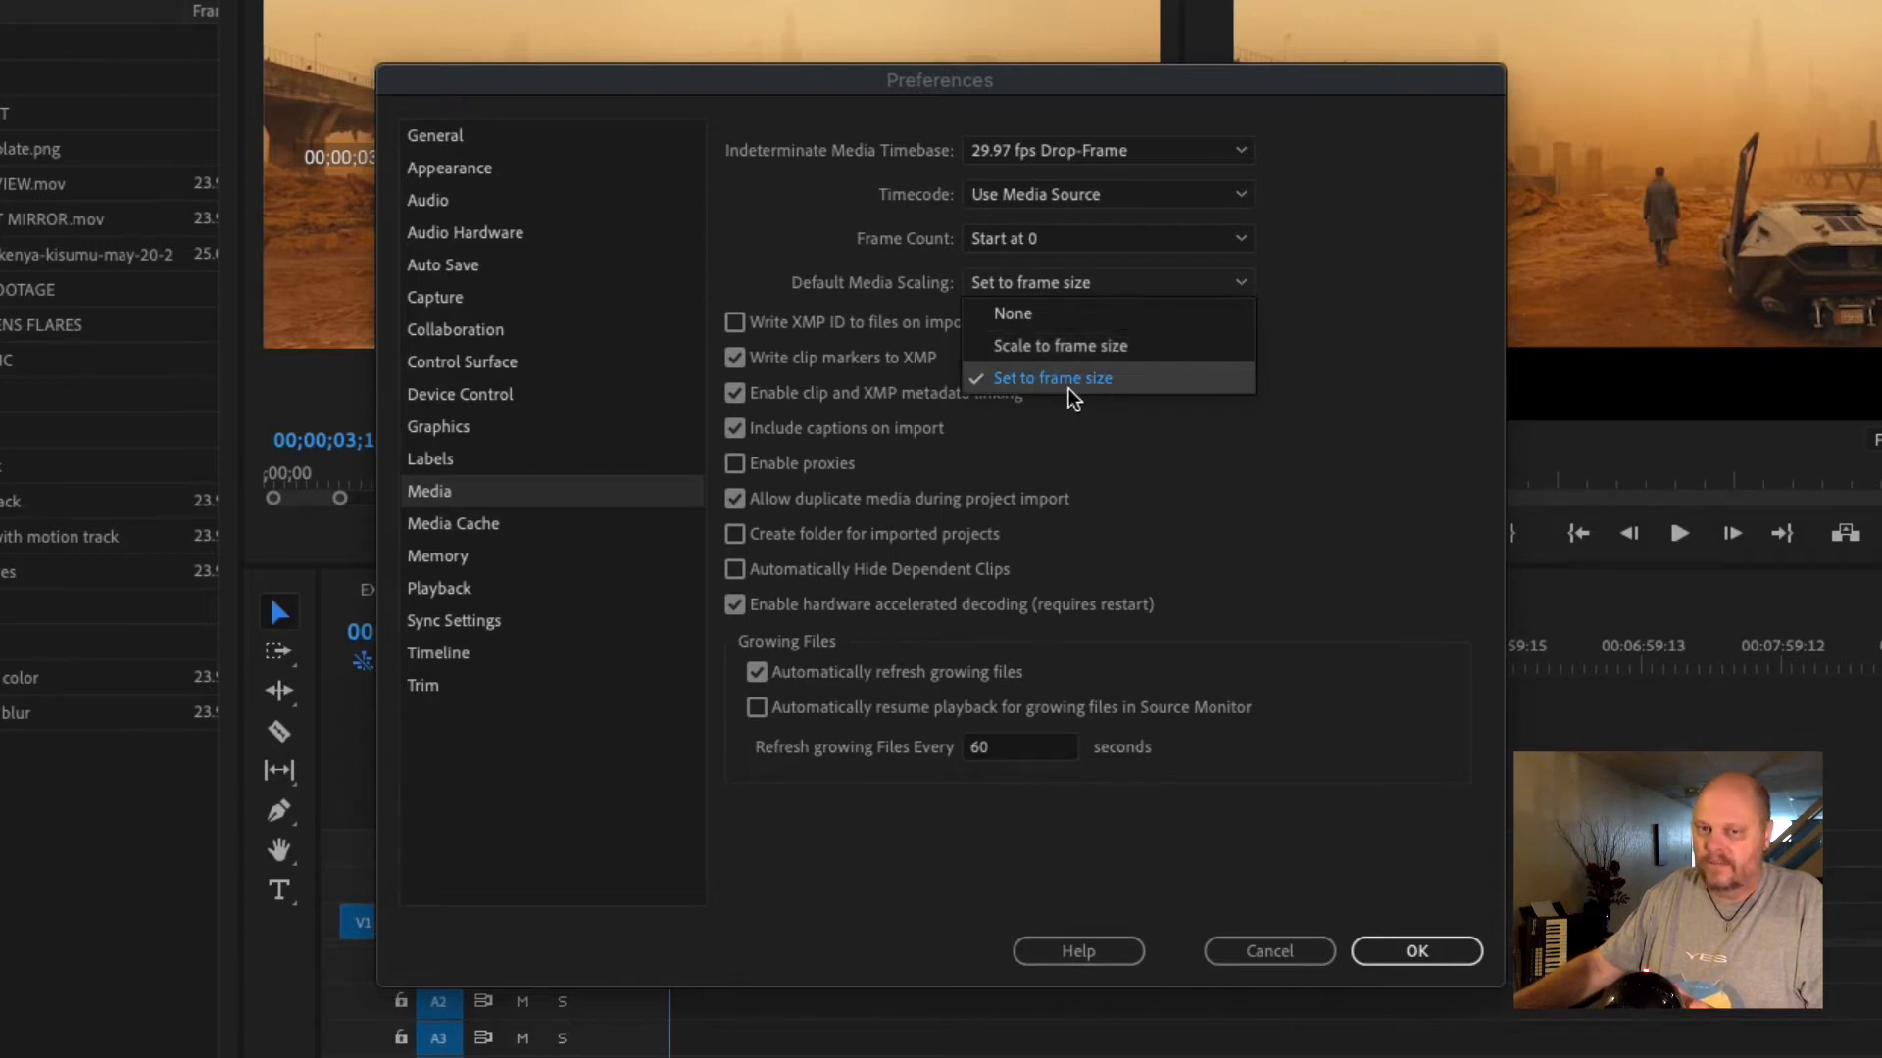
{"action": "left_click", "coordinate": [1117, 380]}
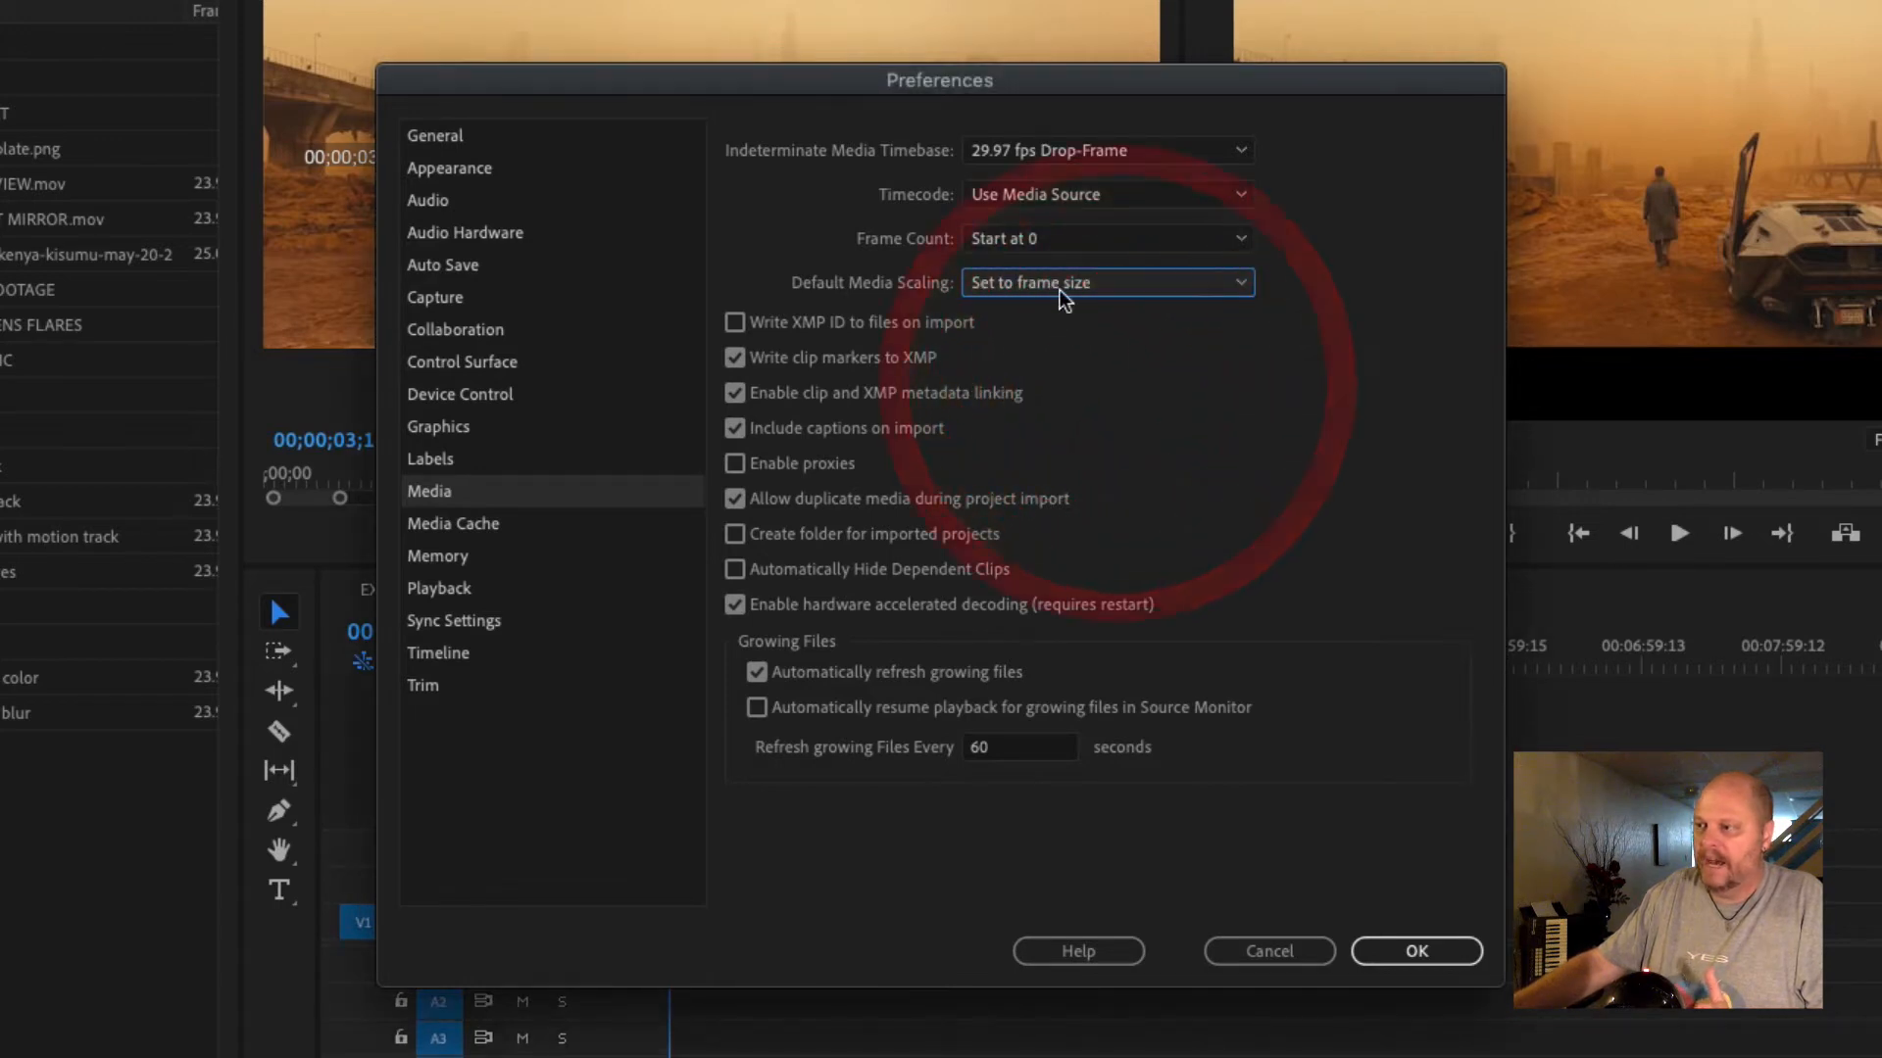
{"action": "left_click", "coordinate": [1418, 950]}
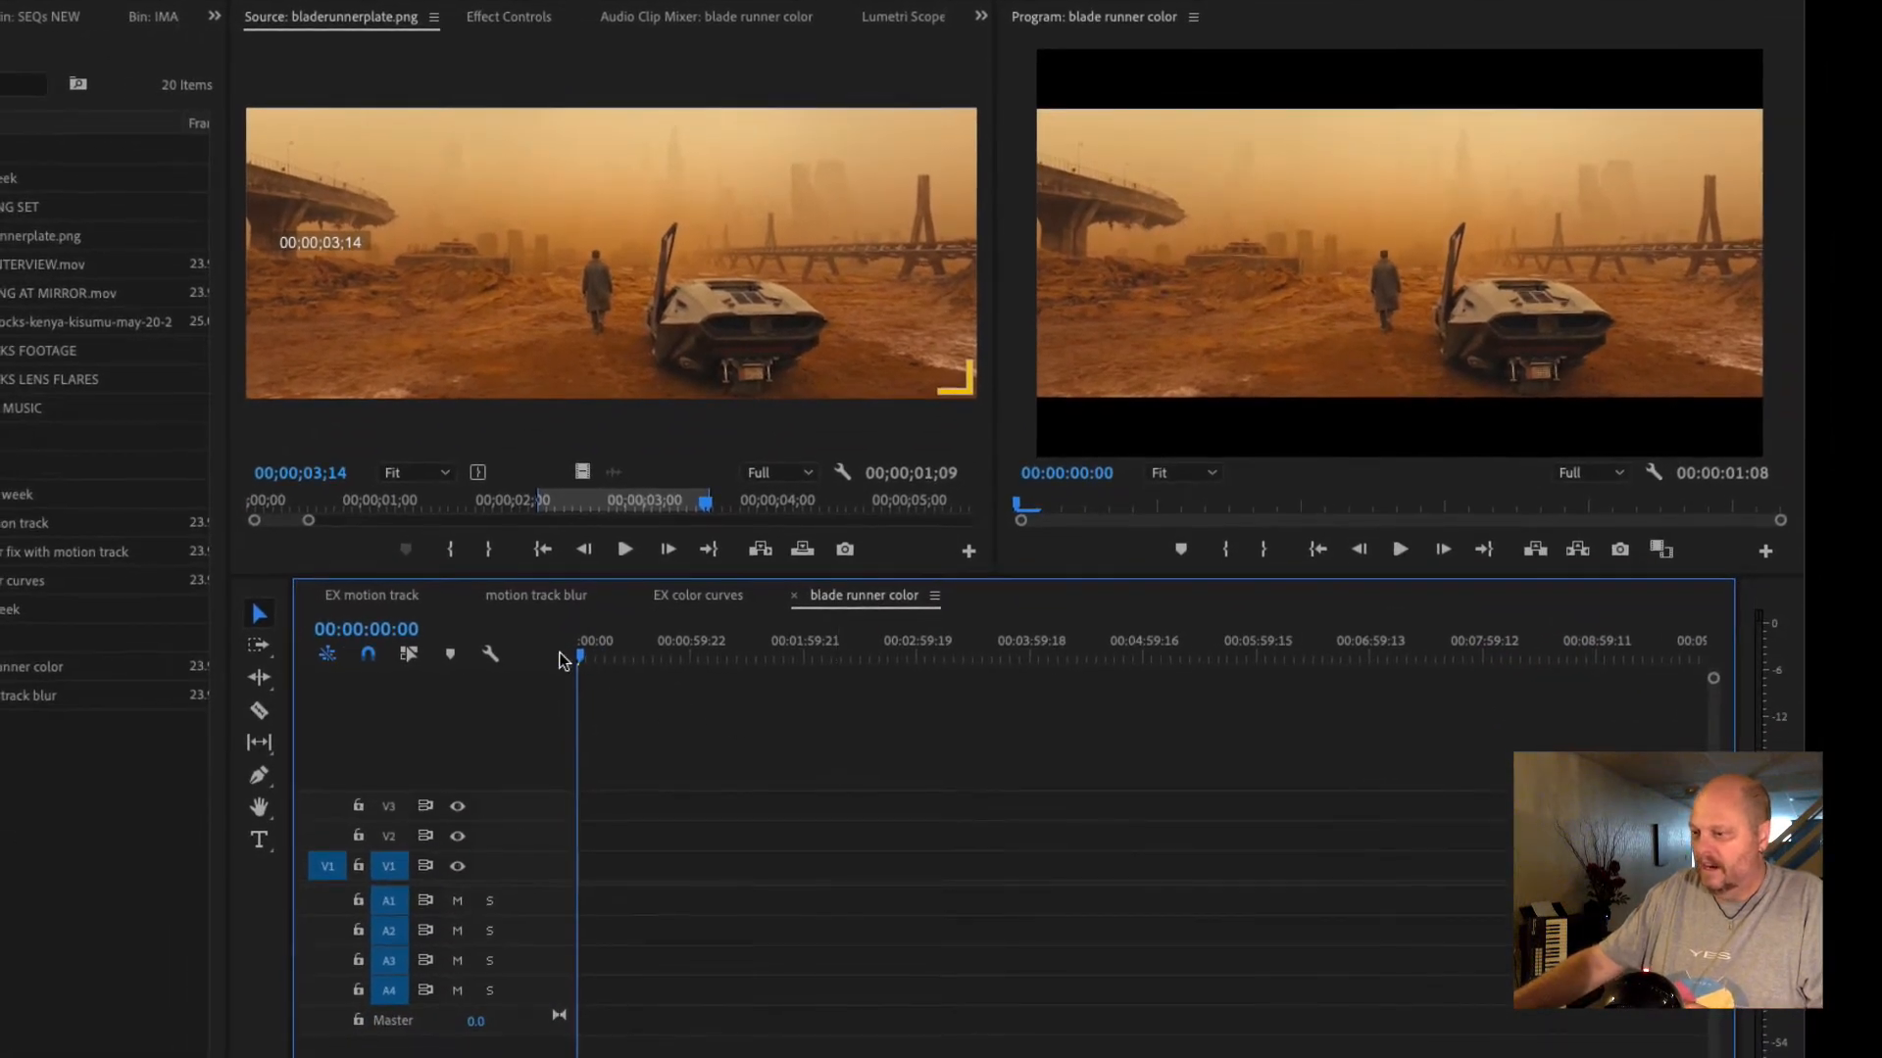
- Fit the whole sequence in the timeline, select the bladerunnerplate.png clip and return the playhead to the start
{"action": "left_click", "coordinate": [558, 651]}
{"action": "key", "text": "backslash"}
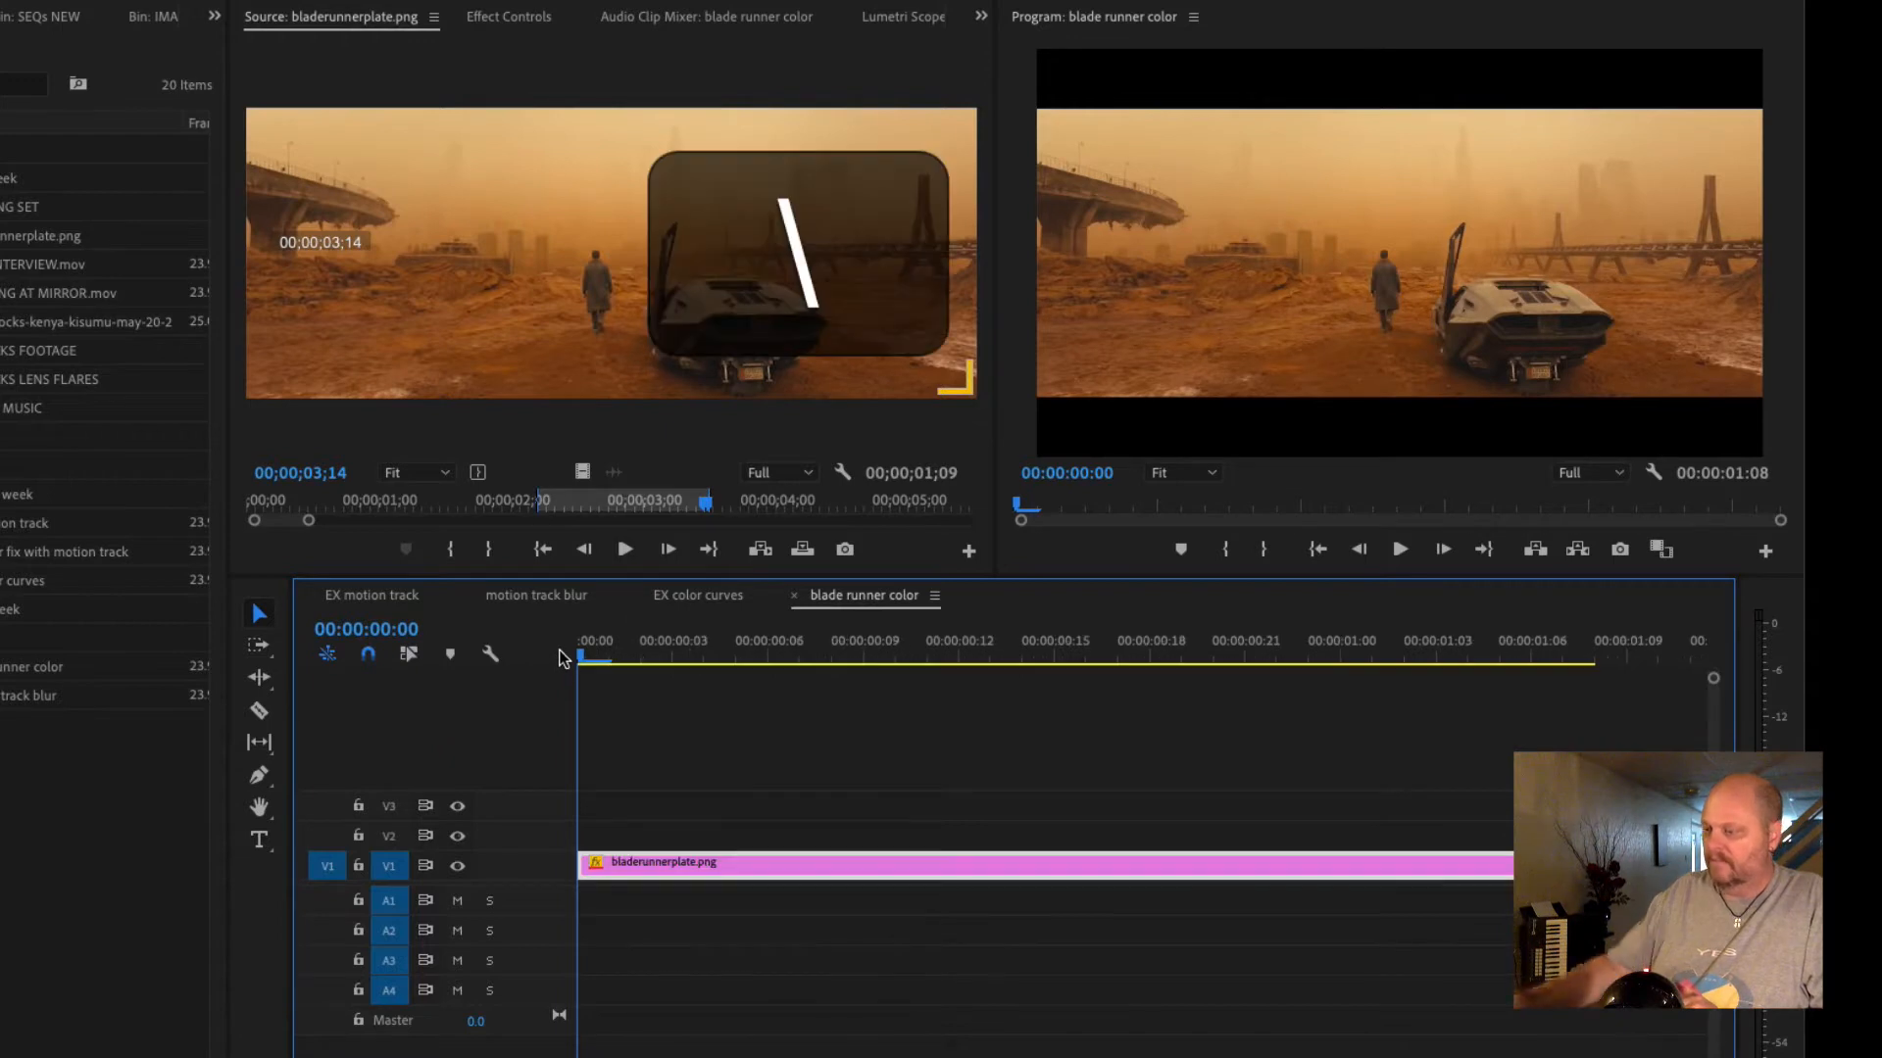
{"action": "left_click", "coordinate": [745, 658]}
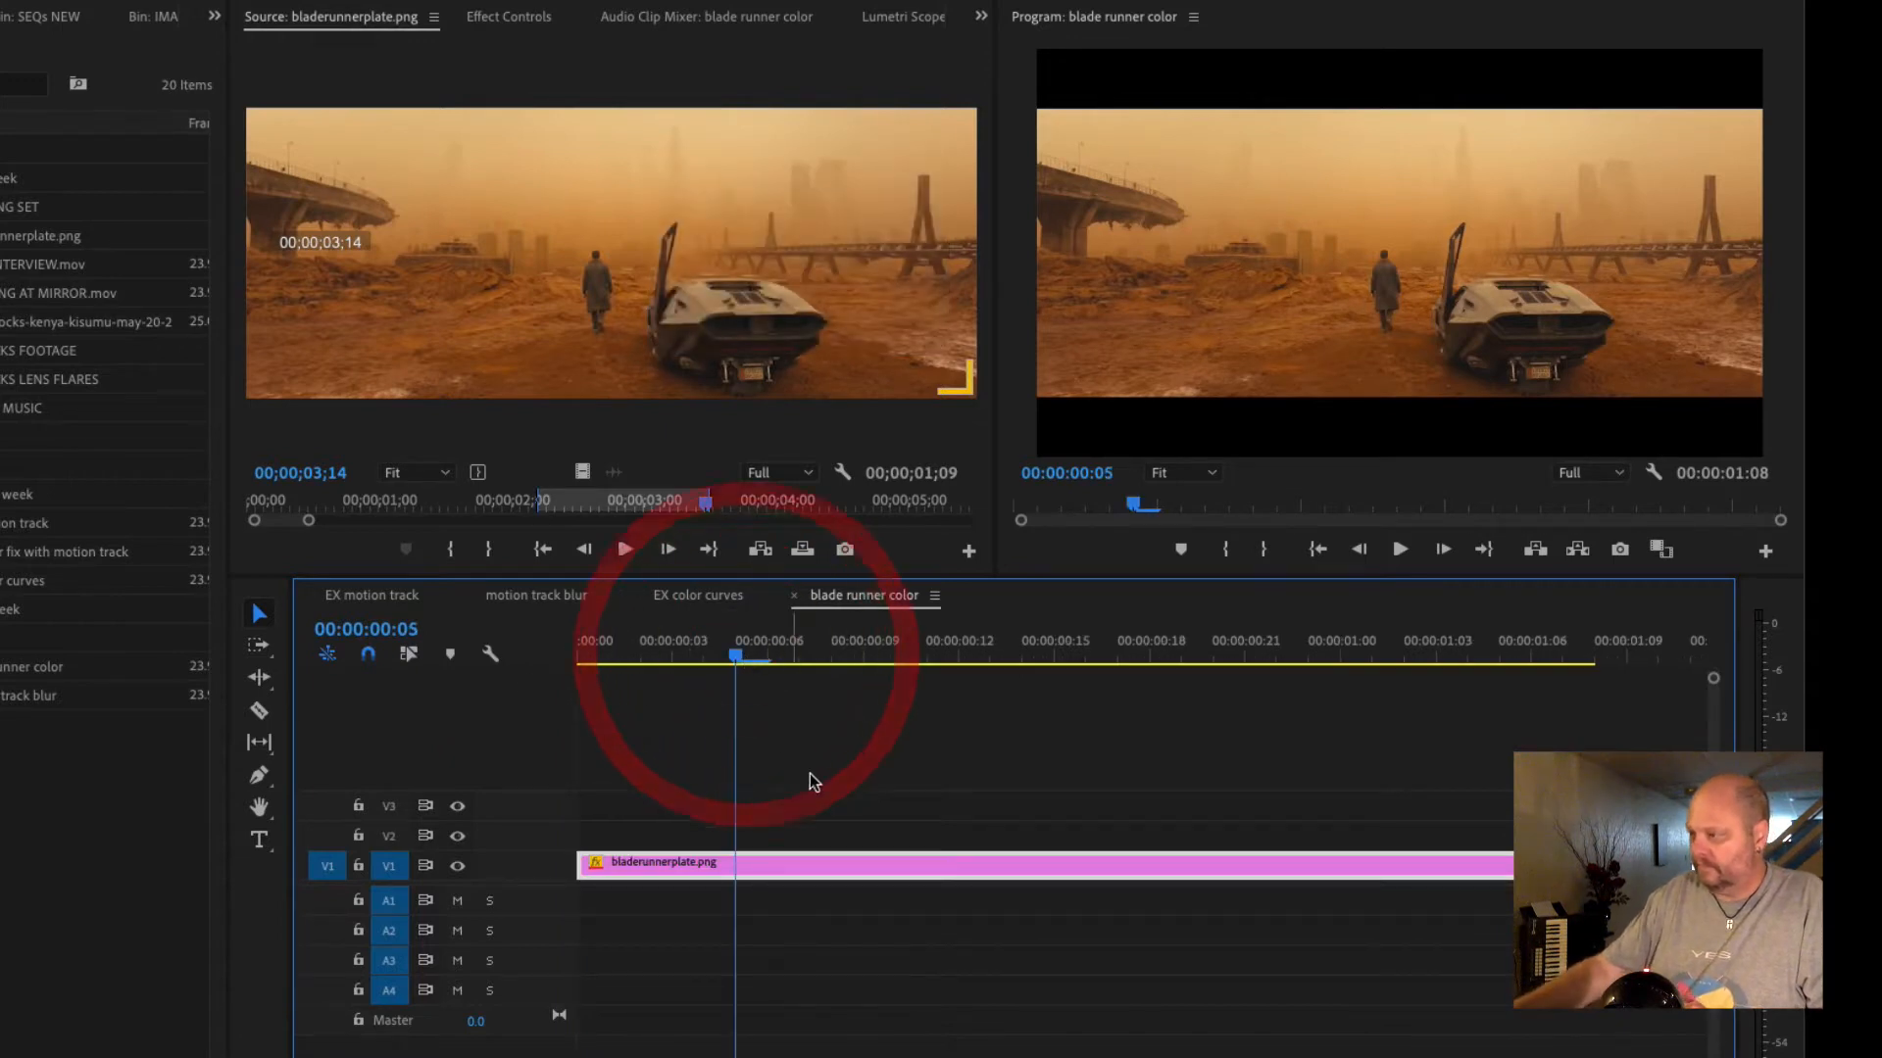
{"action": "left_click", "coordinate": [838, 871]}
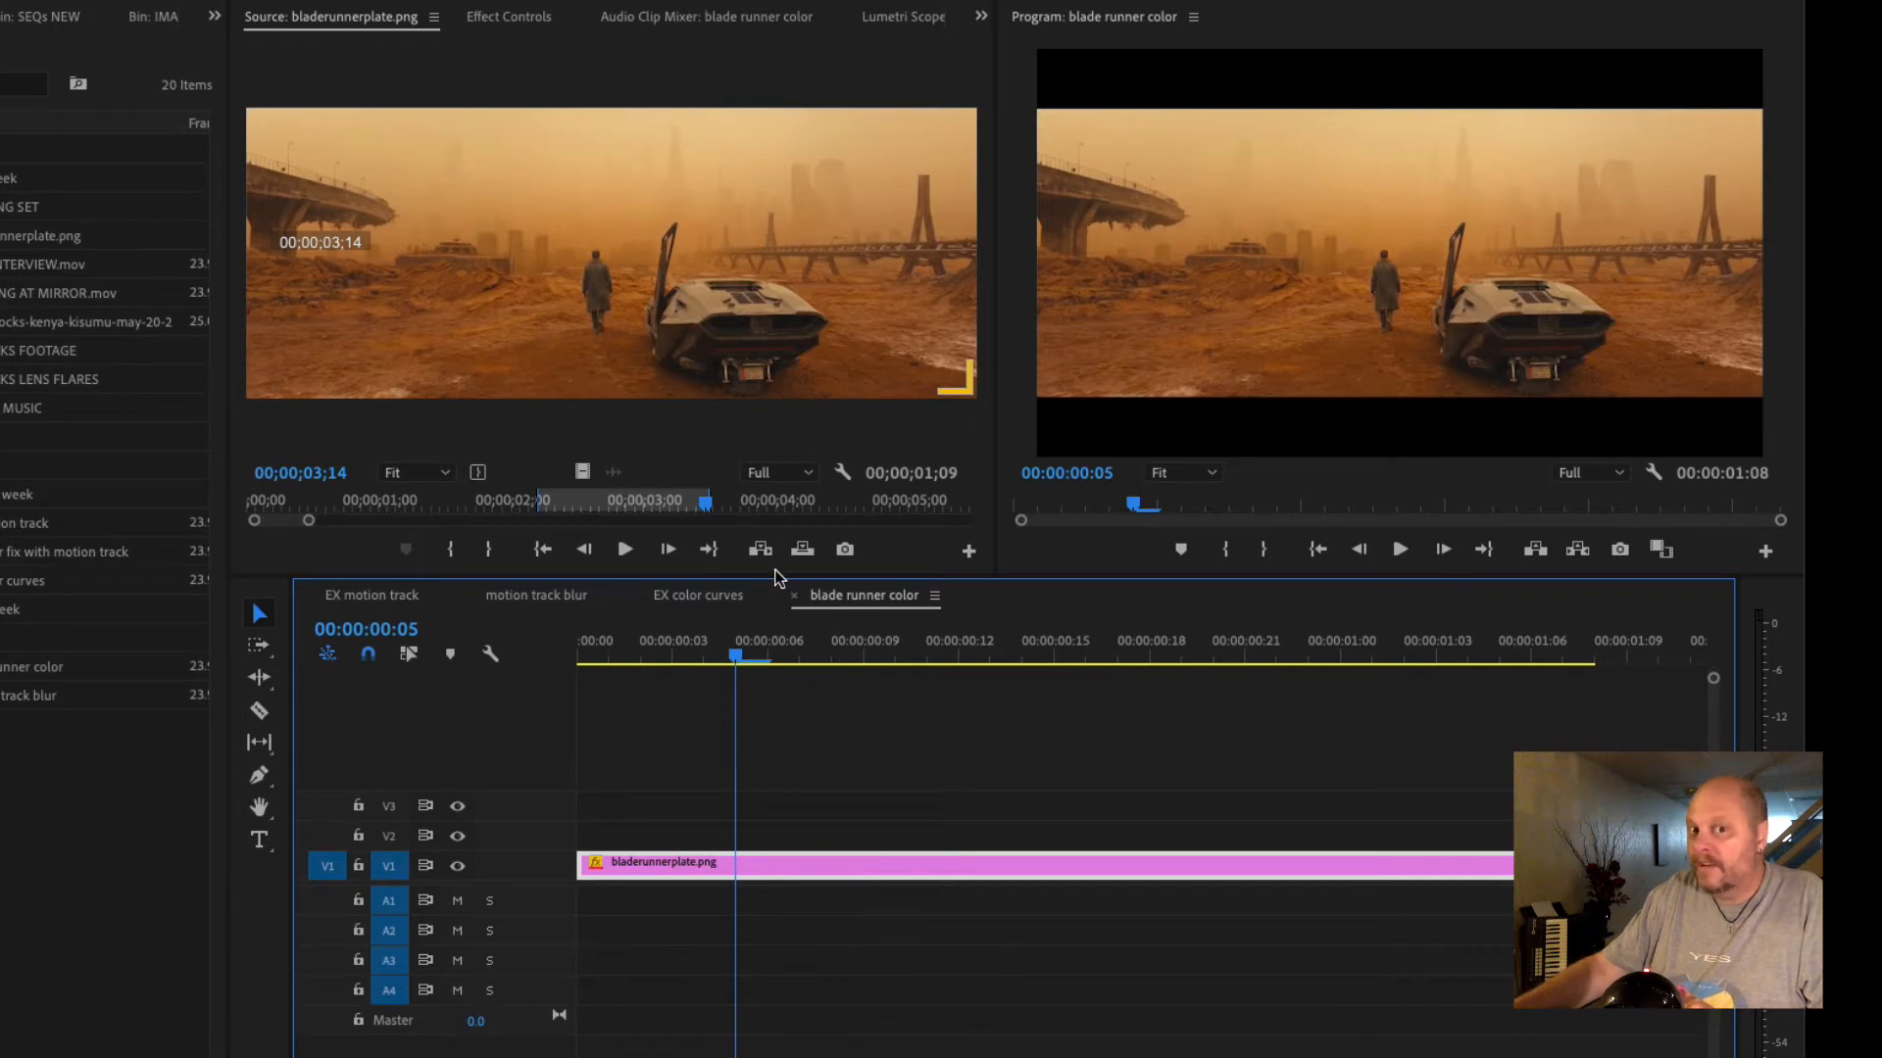
{"action": "key", "text": "Home"}
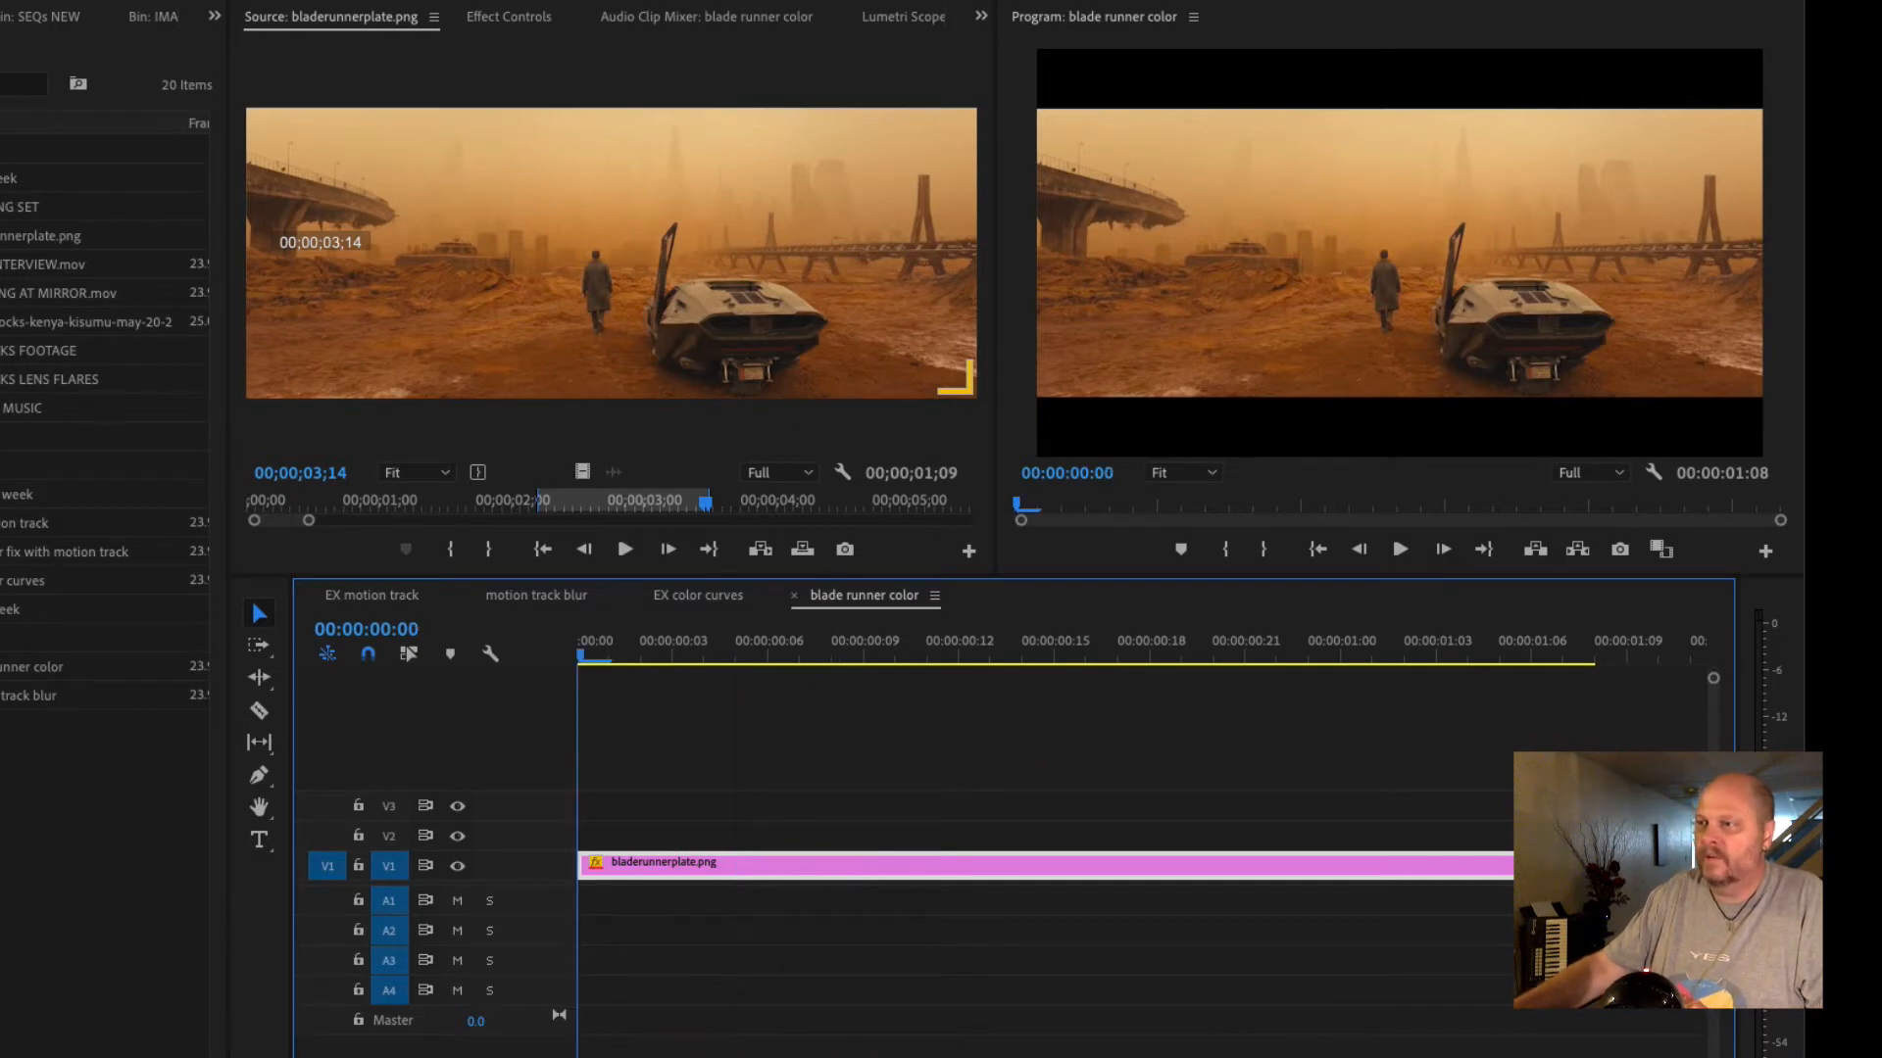
- Show the Lumetri Color controls, widen the program monitor and expand the Basic Correction section
{"action": "left_click", "coordinate": [517, 0]}
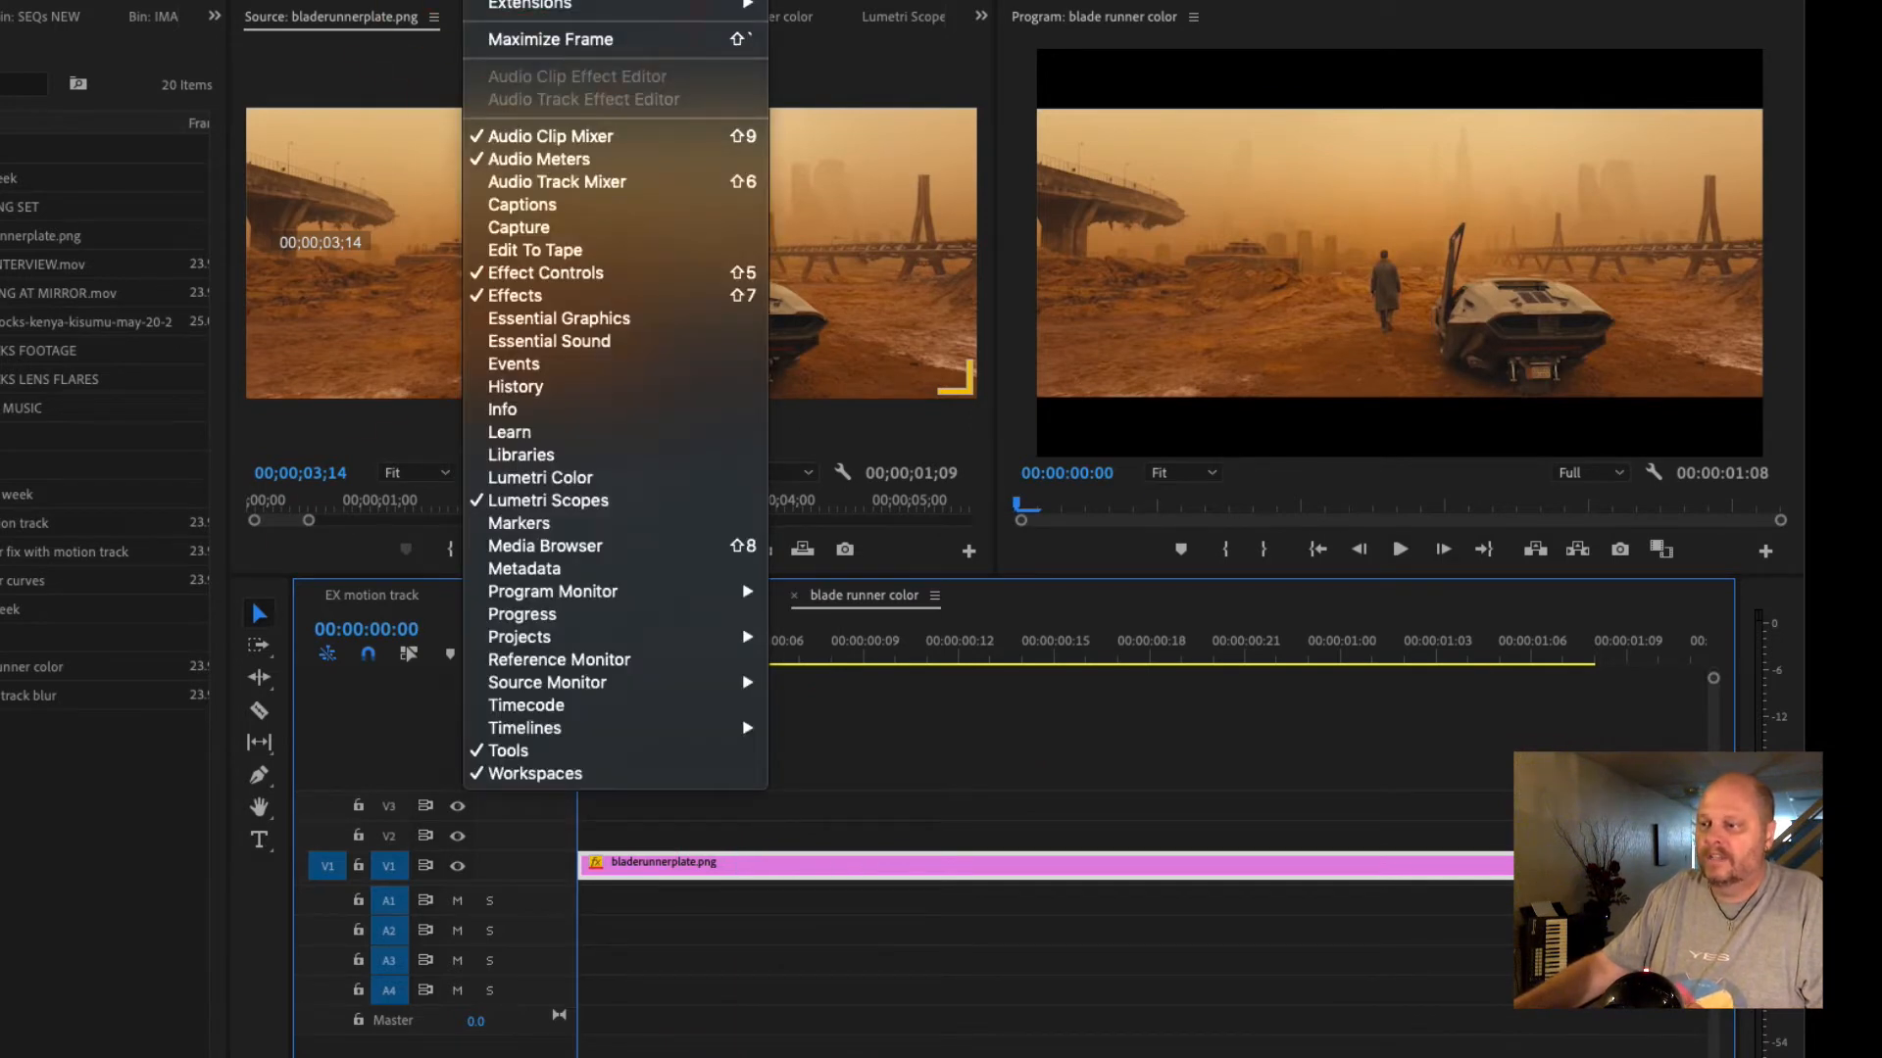
{"action": "left_click", "coordinate": [613, 480]}
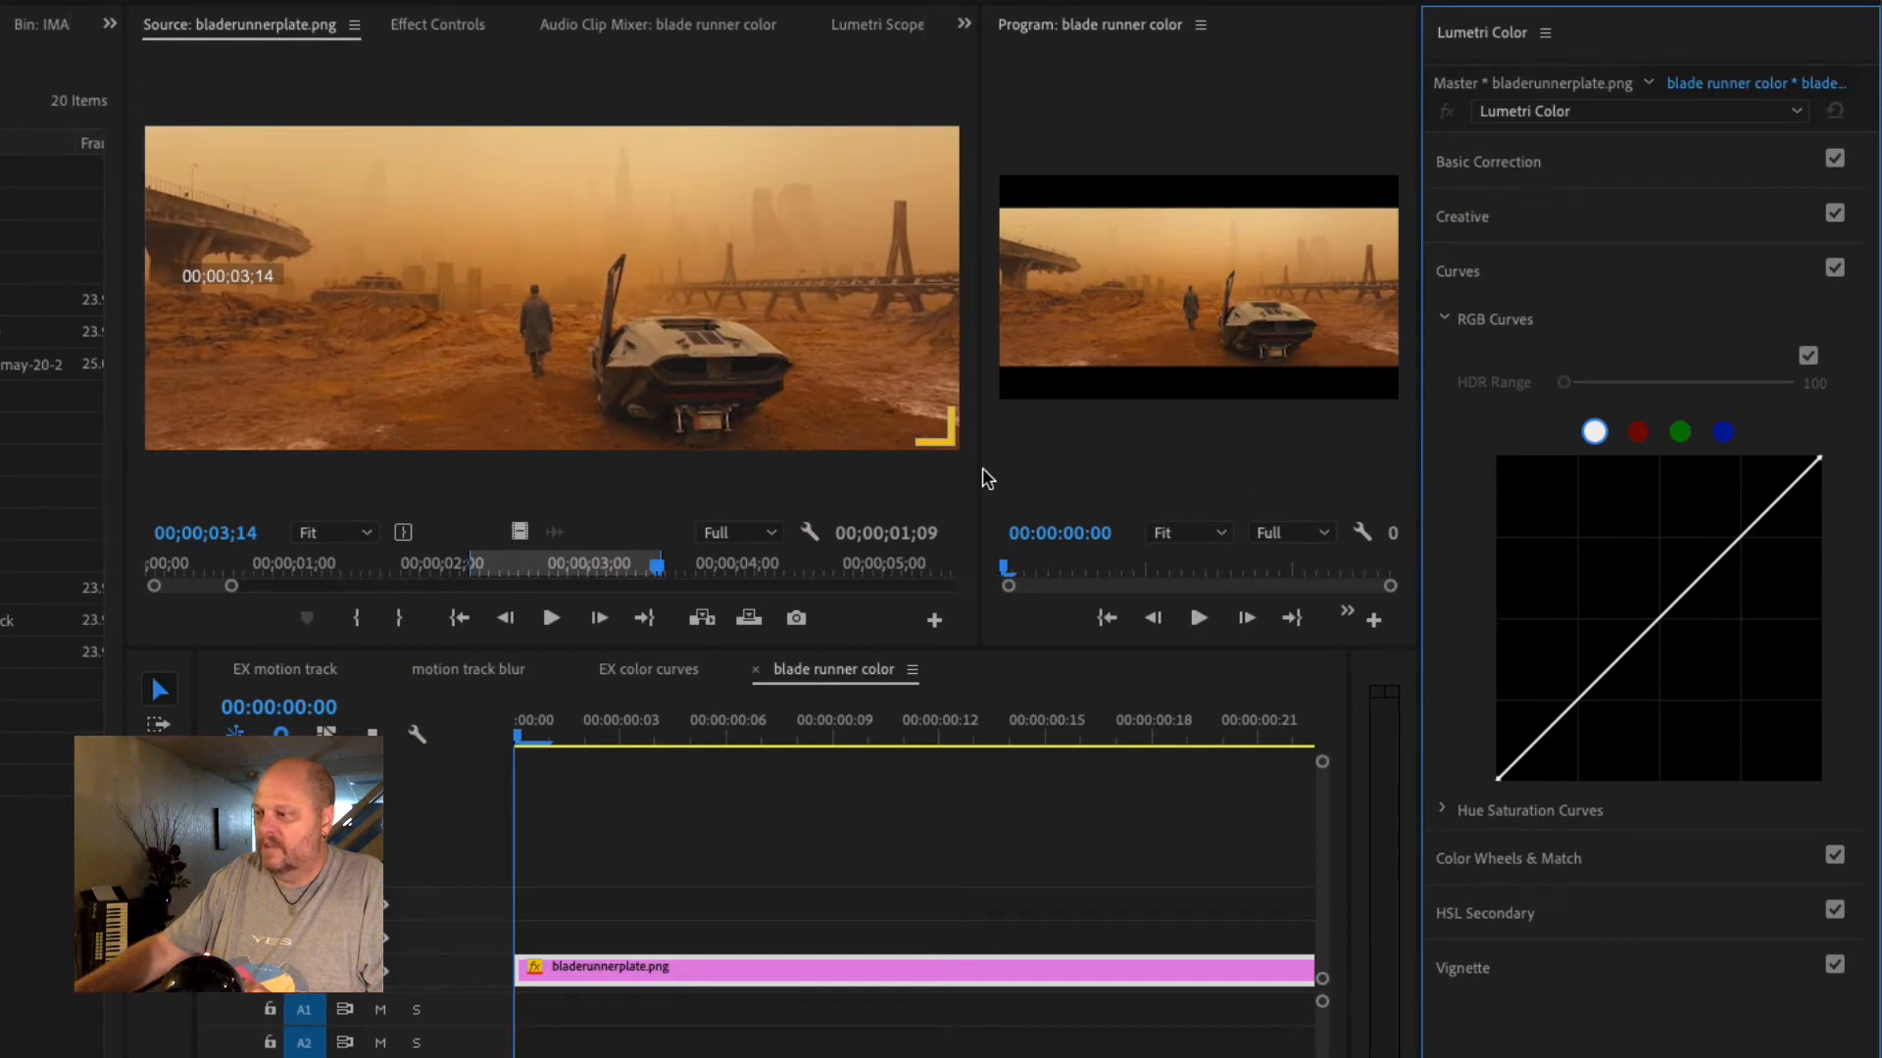
{"action": "left_click_drag", "start_coordinate": [979, 467], "coordinate": [749, 472]}
{"action": "left_click", "coordinate": [1529, 164]}
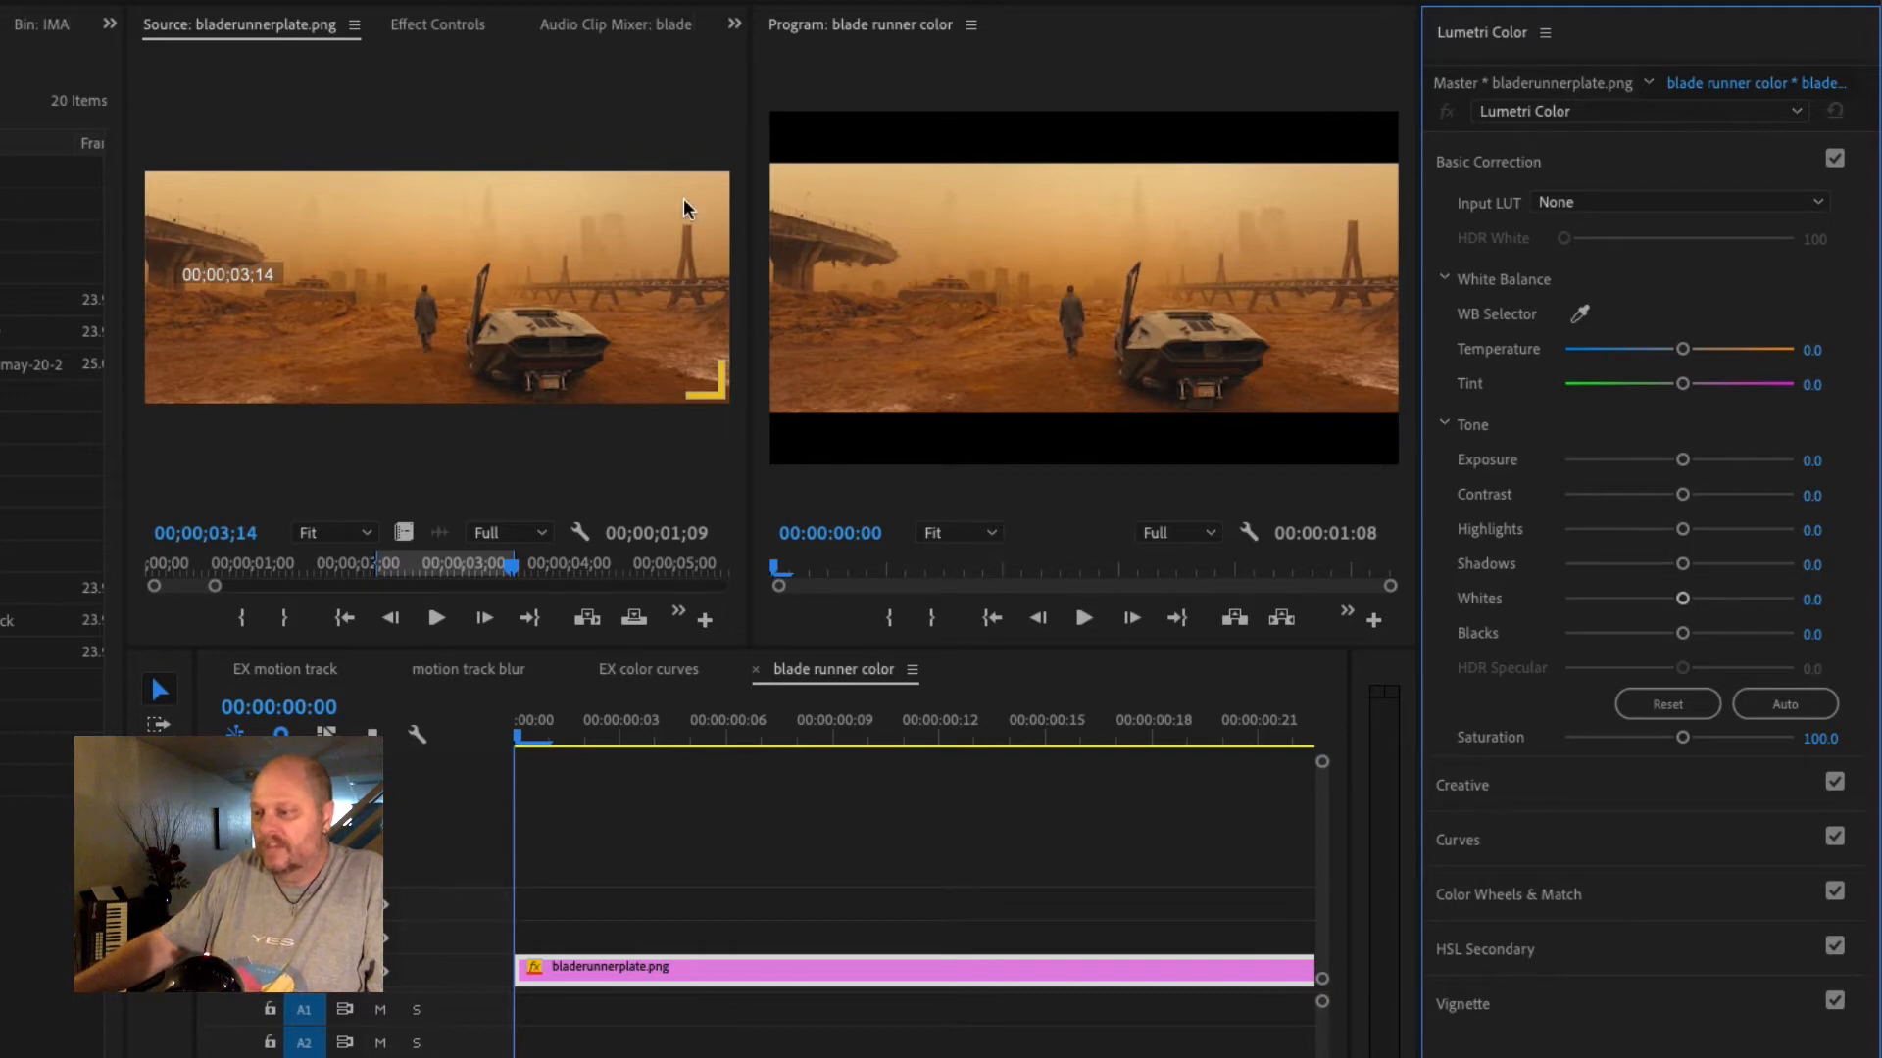
- Try an Exposure of 0.7 on the bladerunnerplate.png clip with its effect controls shown, and undo the Lumetri Color effect
{"action": "left_click", "coordinate": [588, 929]}
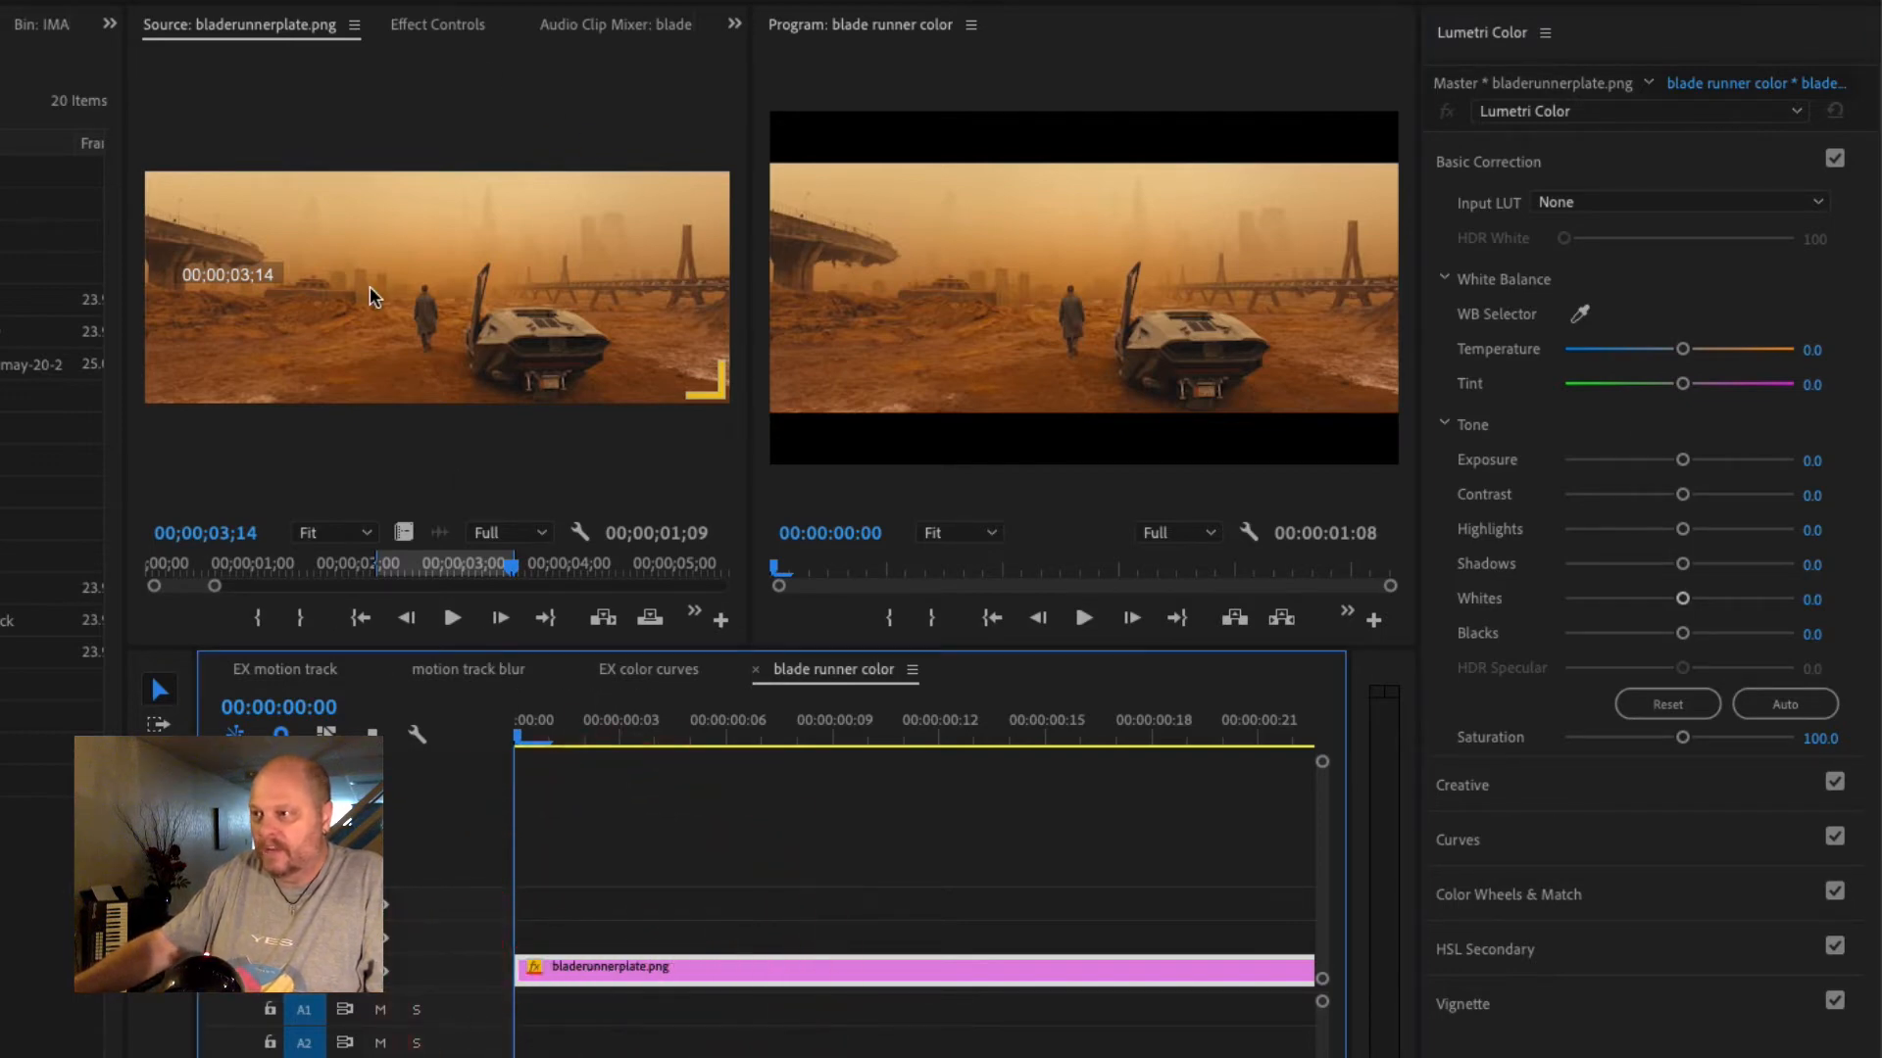
{"action": "left_click", "coordinate": [468, 27]}
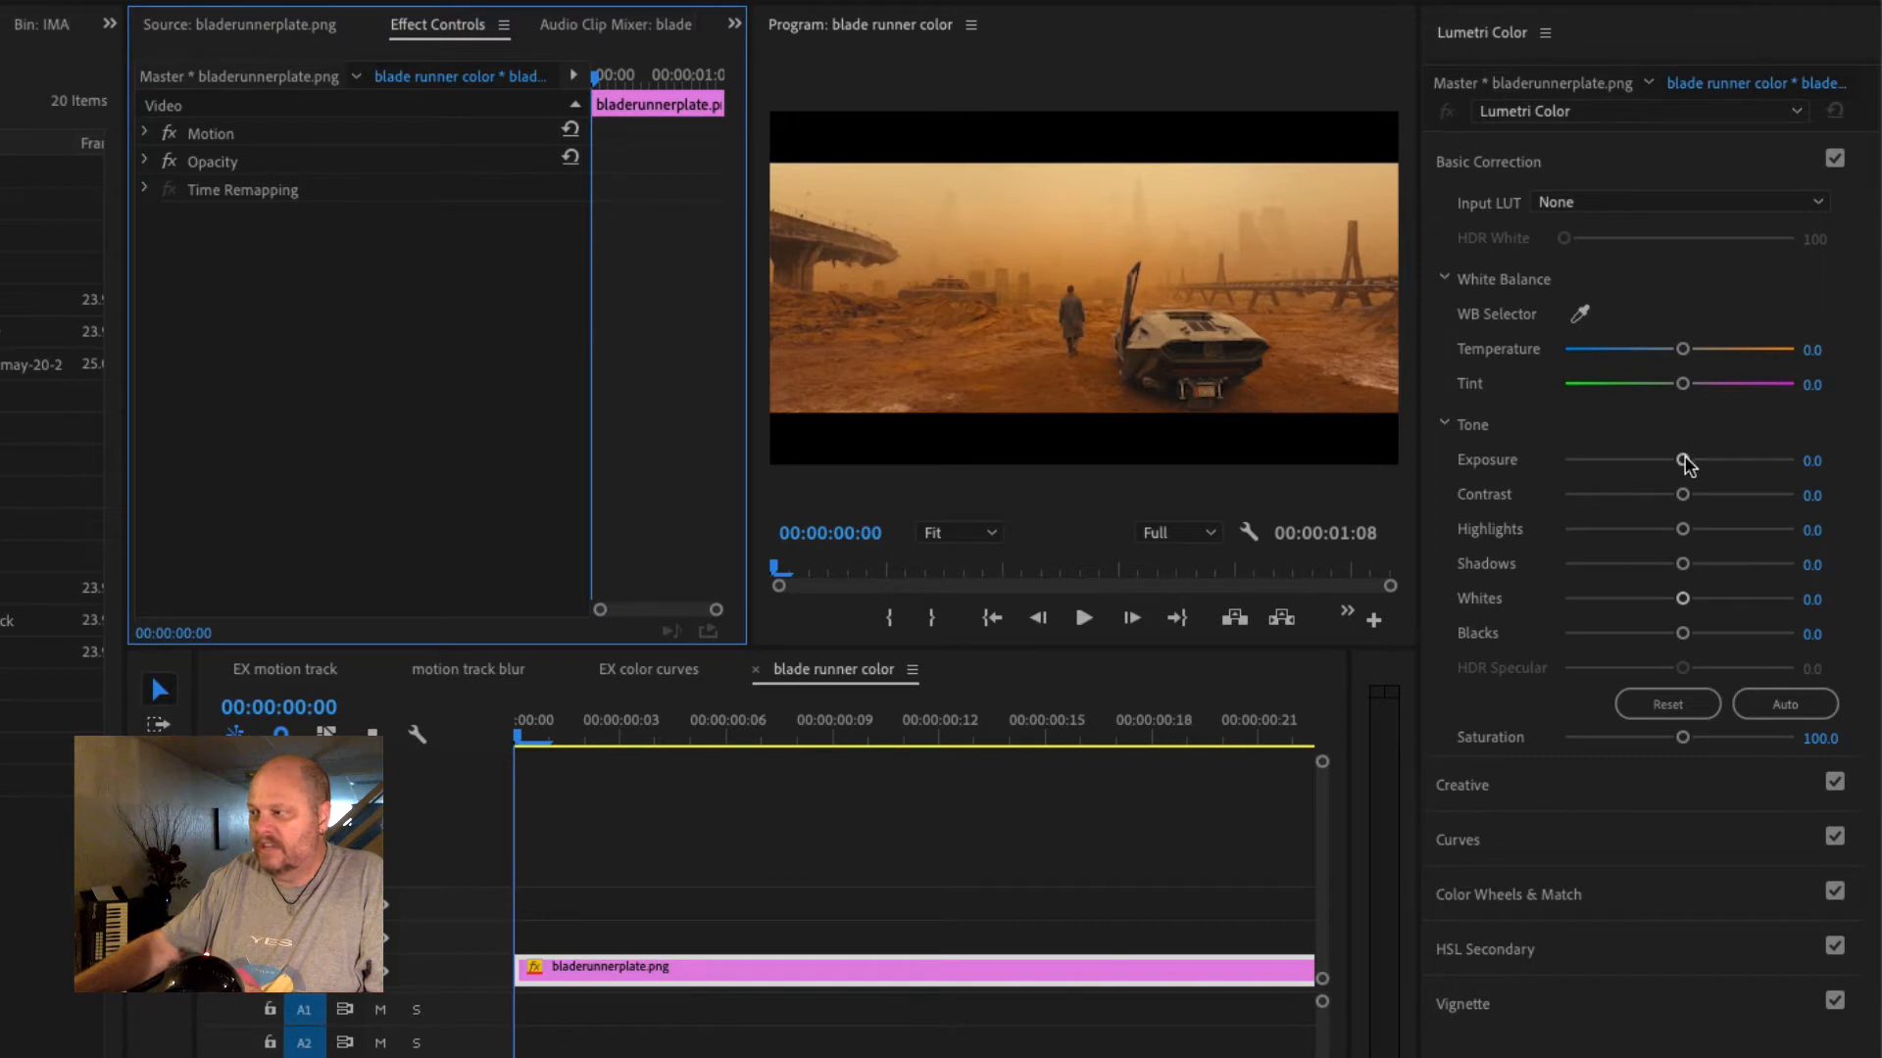
{"action": "left_click_drag", "start_coordinate": [1685, 462], "coordinate": [1697, 467]}
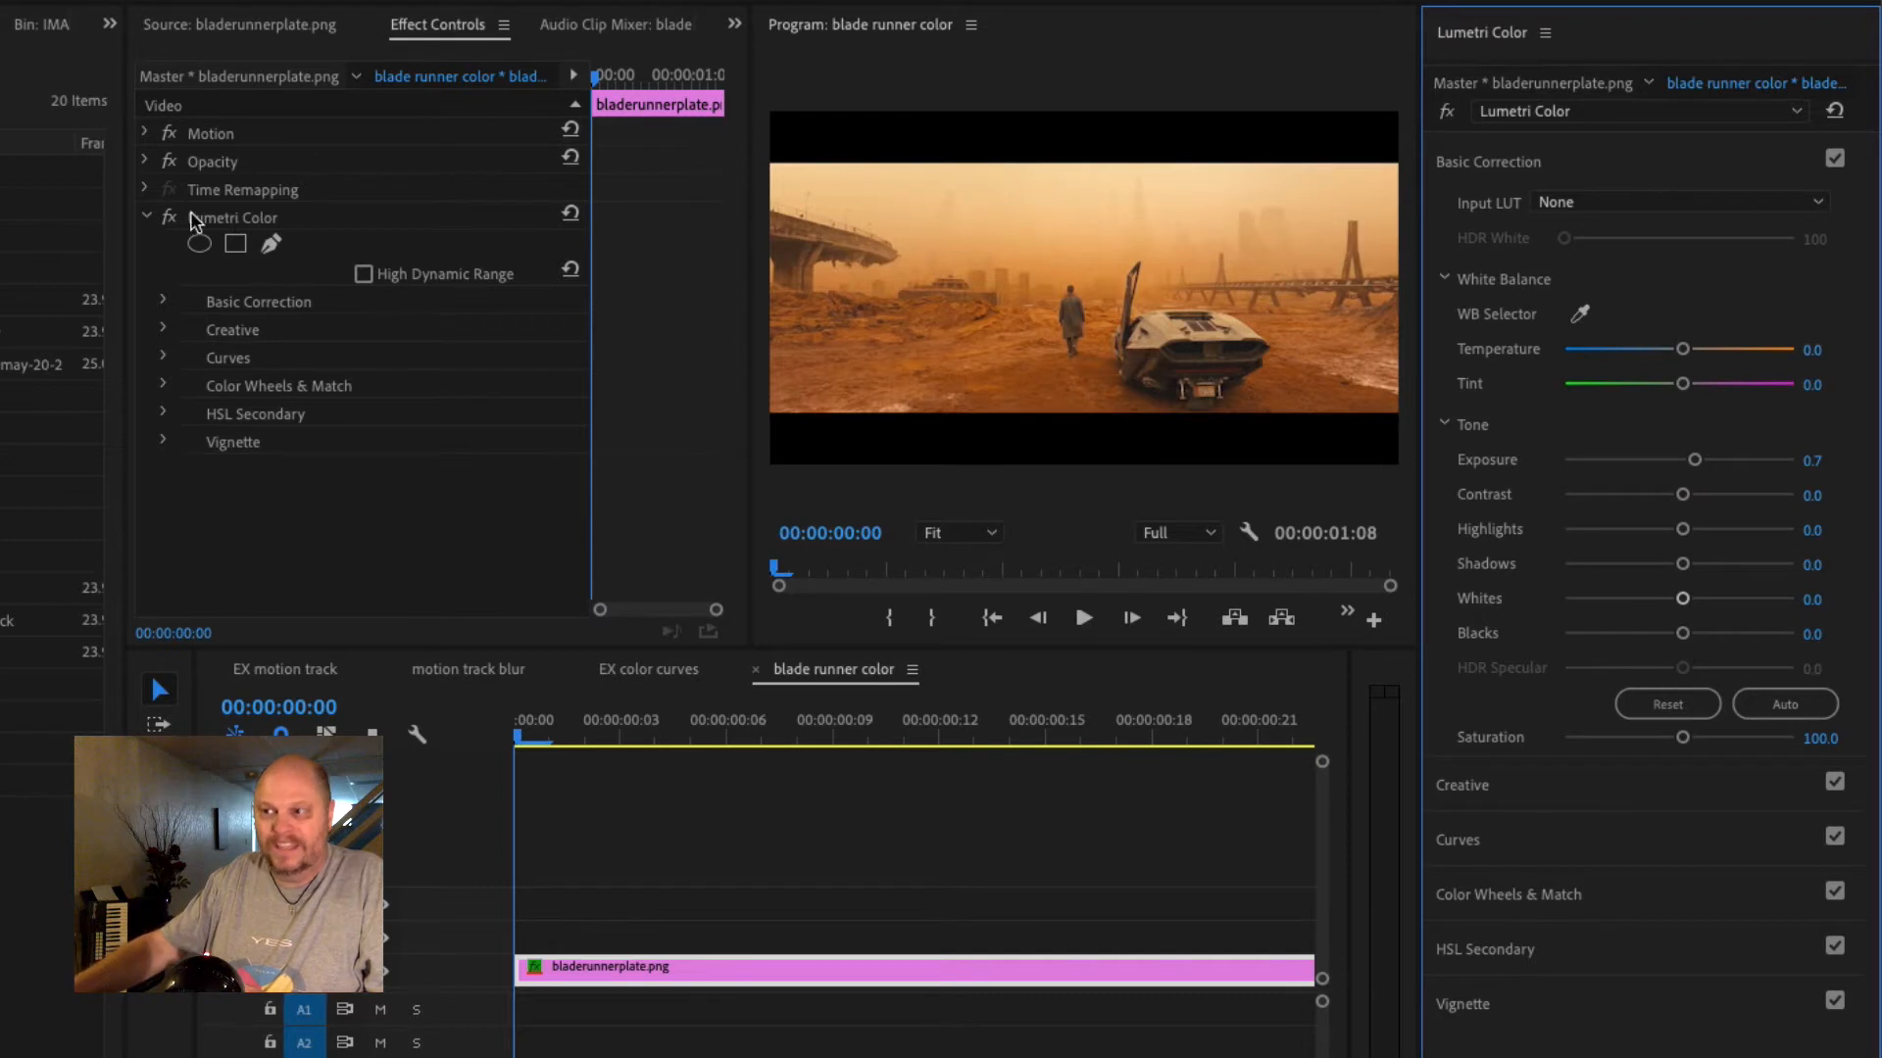
{"action": "key", "text": "super+z"}
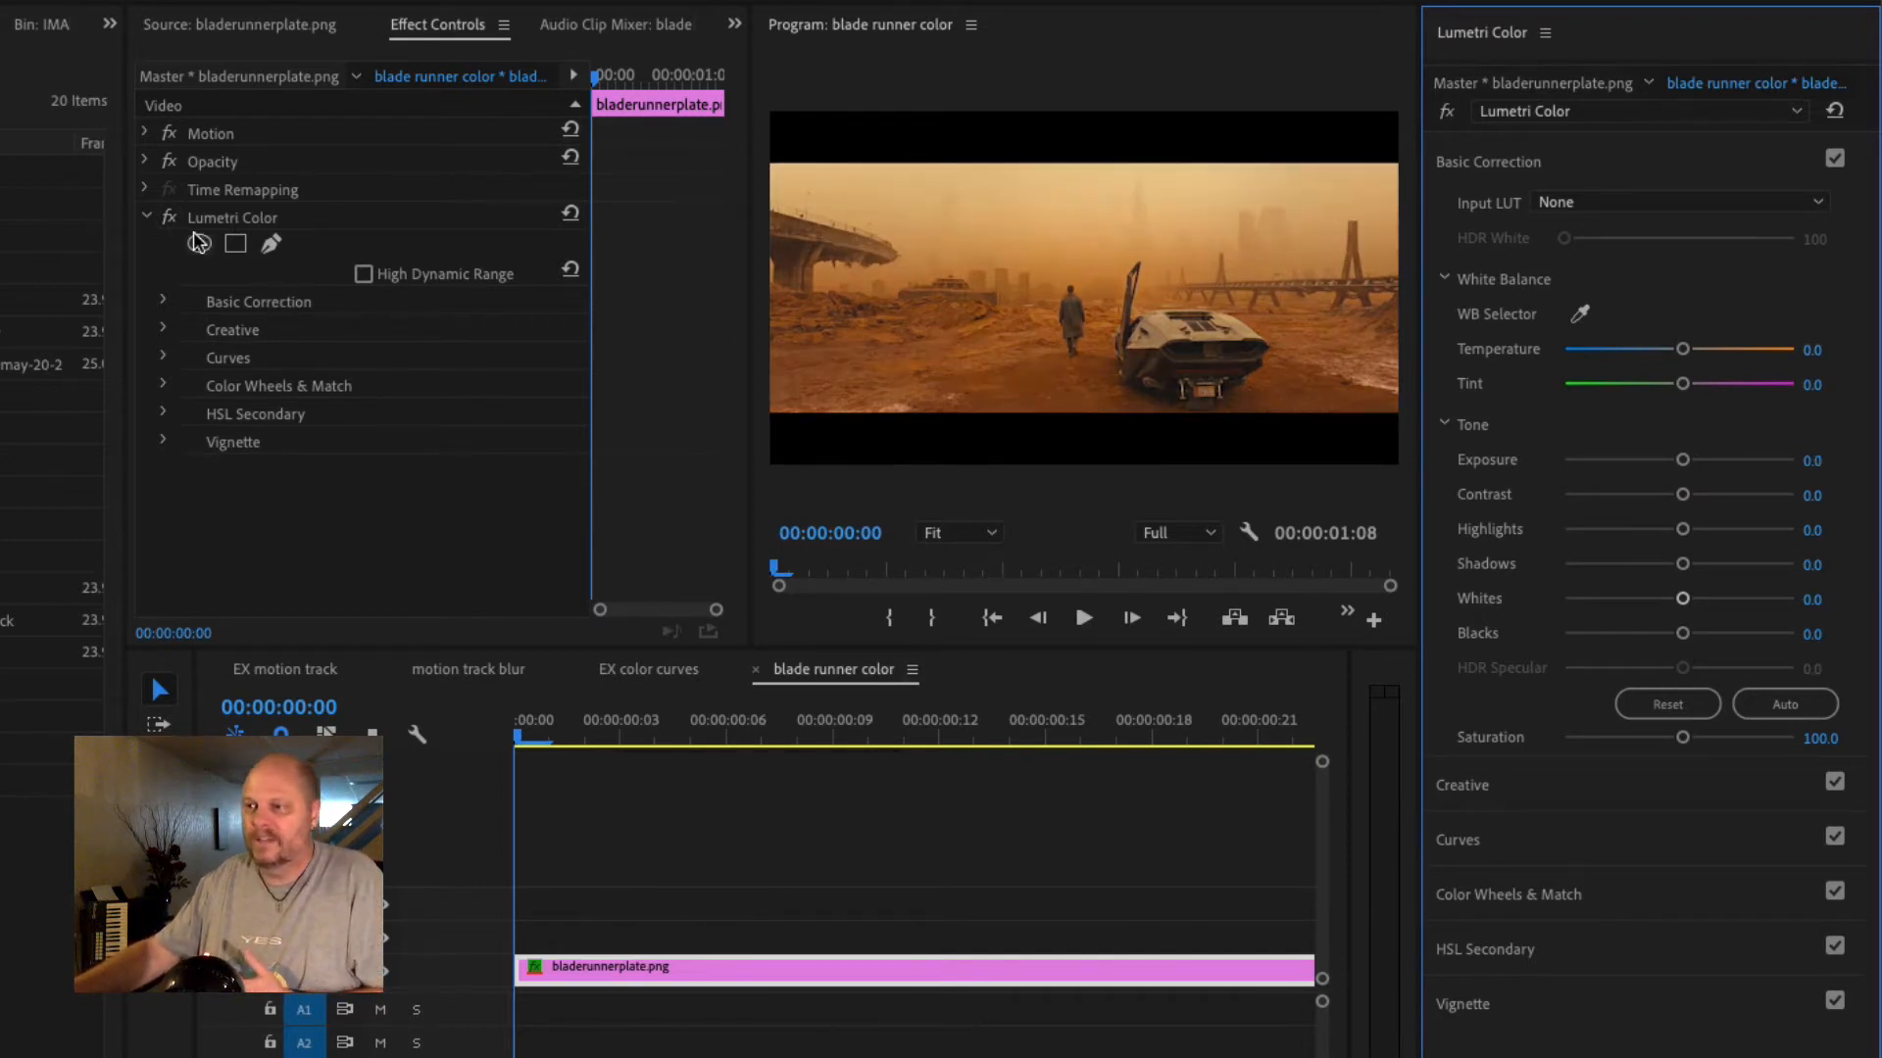
{"action": "key", "text": "super+z"}
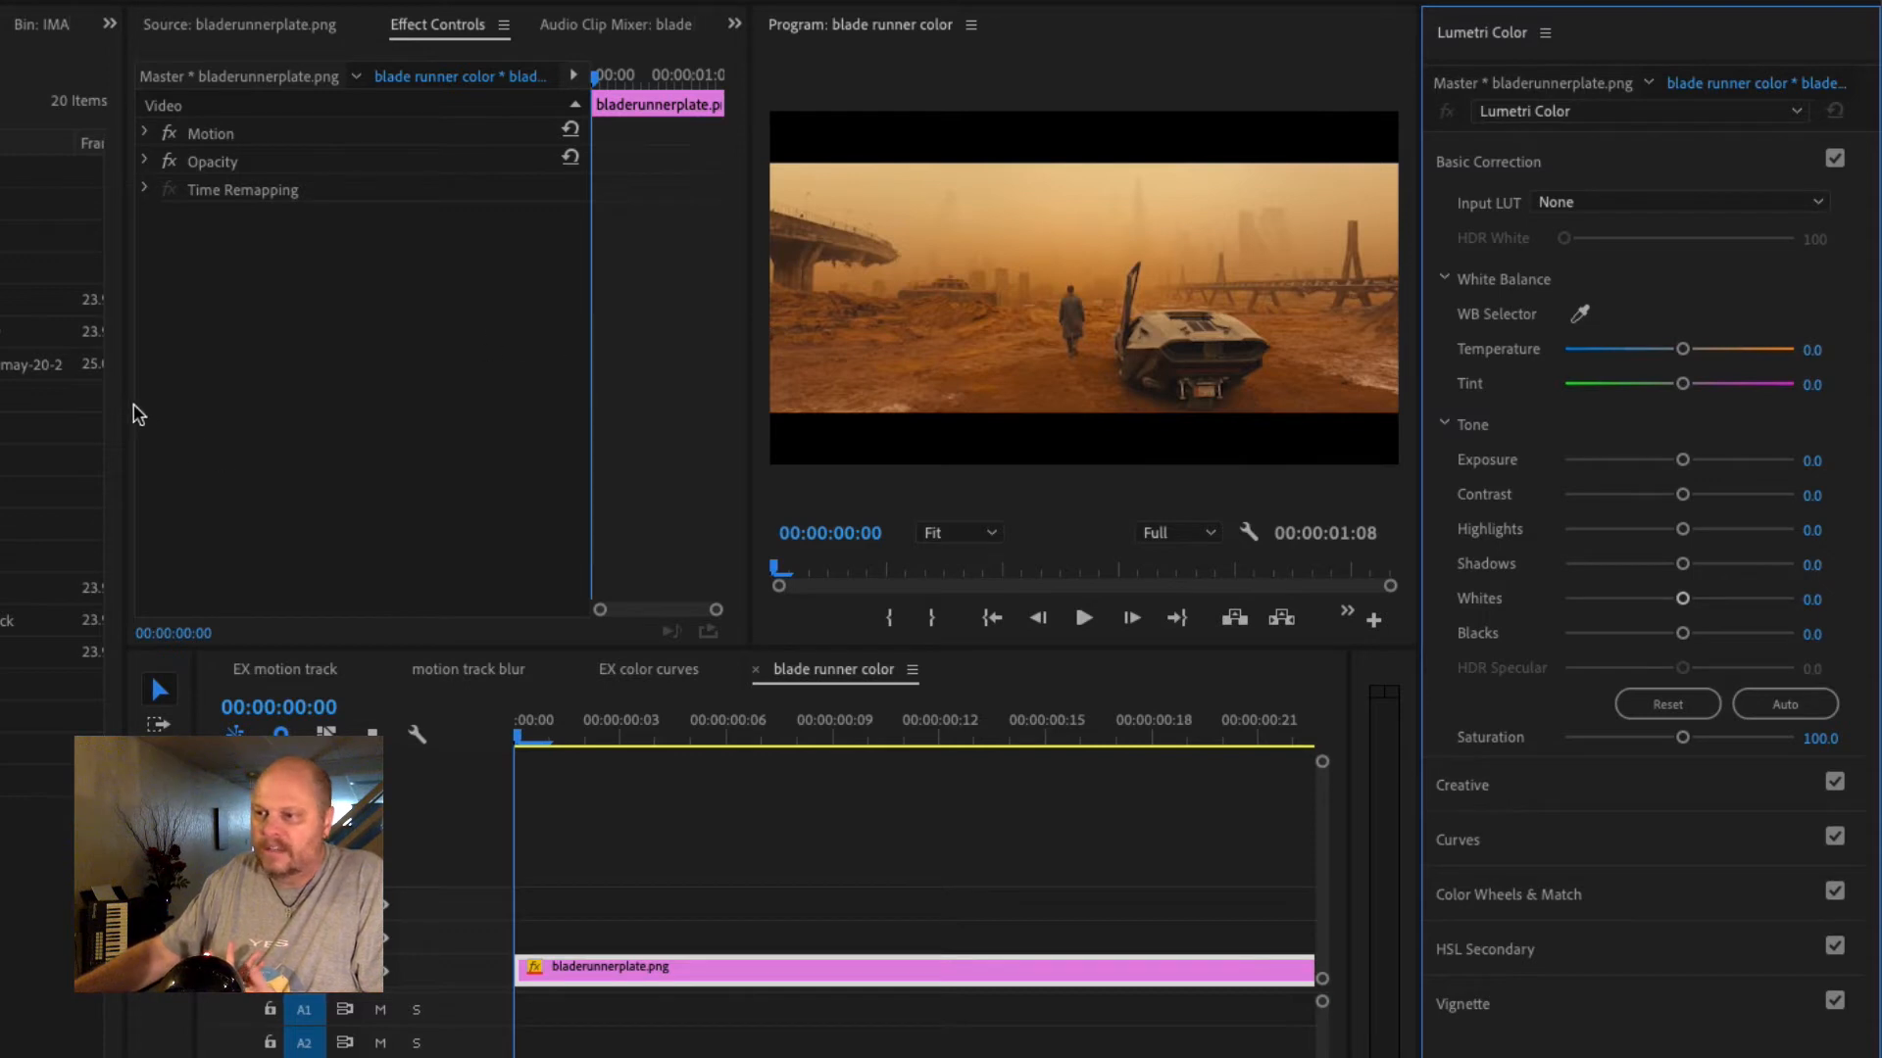
- Widen the effect controls area, display the Lumetri Scopes there and look through the available scope types
{"action": "left_click_drag", "start_coordinate": [125, 403], "coordinate": [90, 403]}
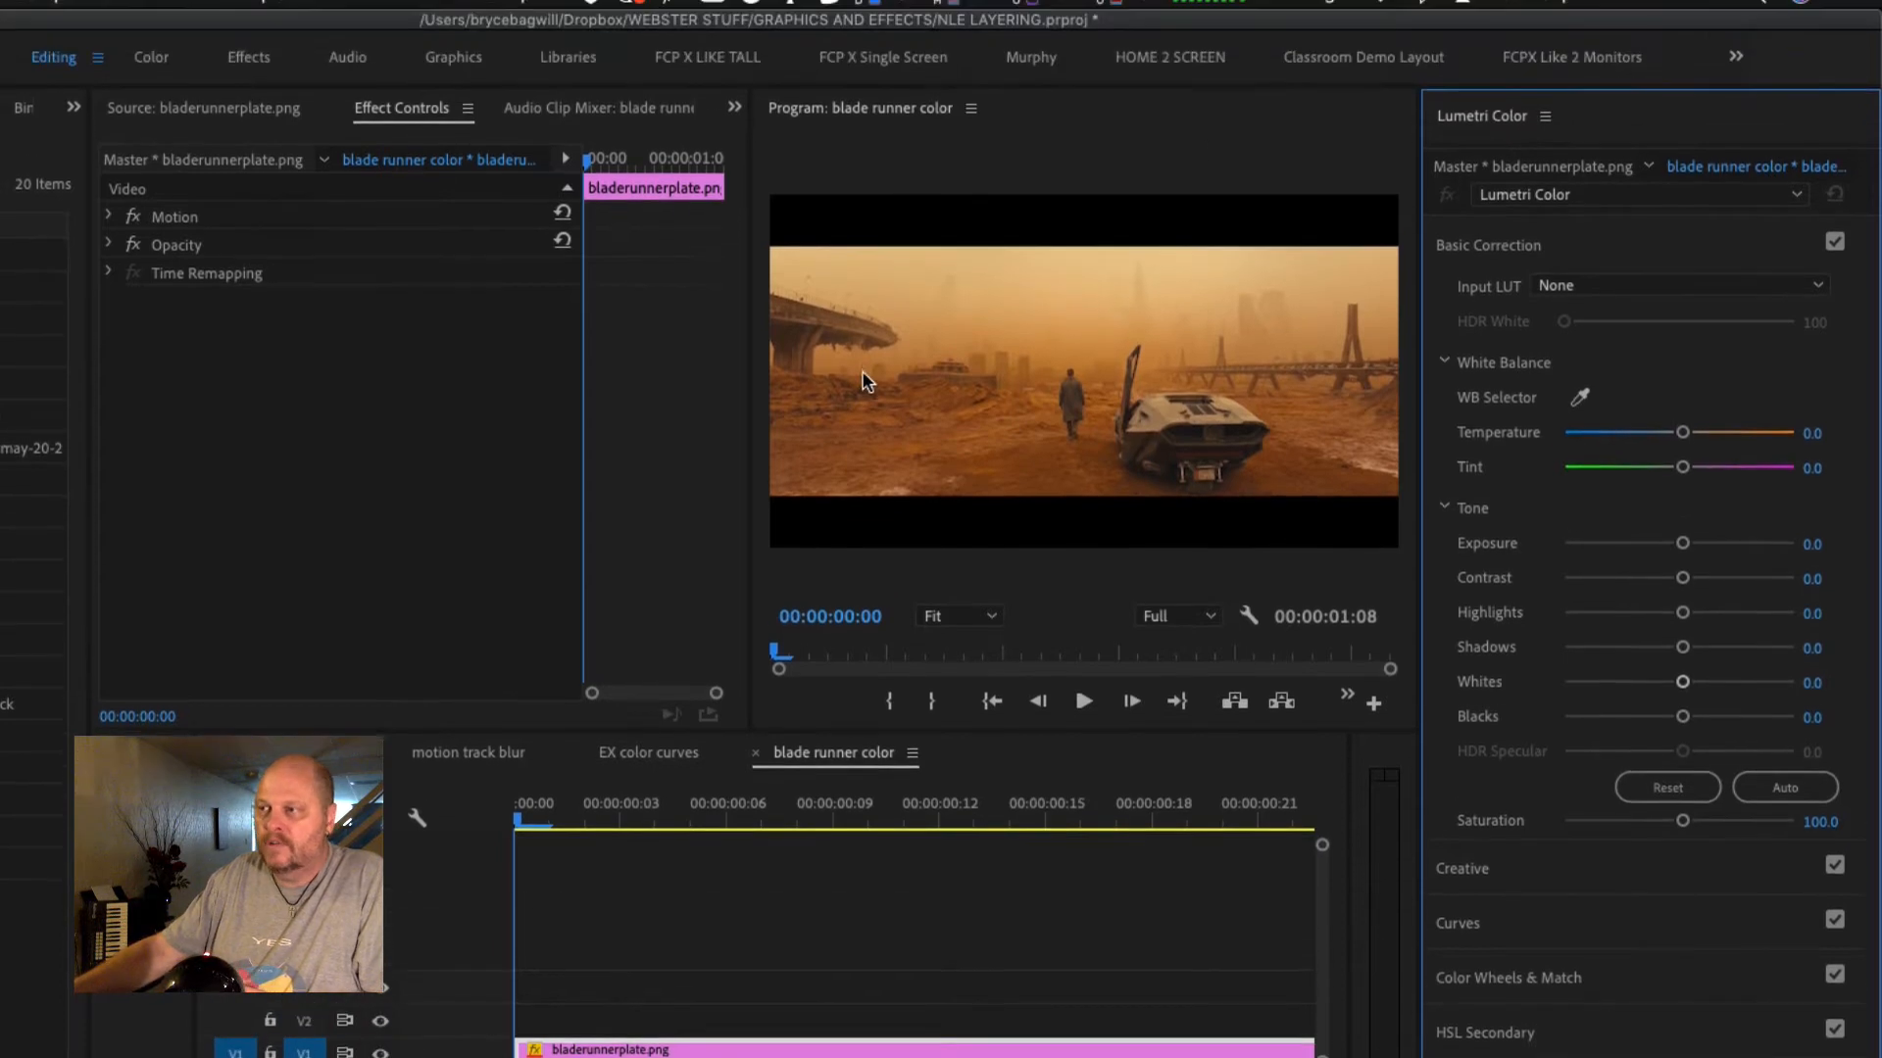
{"action": "left_click", "coordinate": [454, 14]}
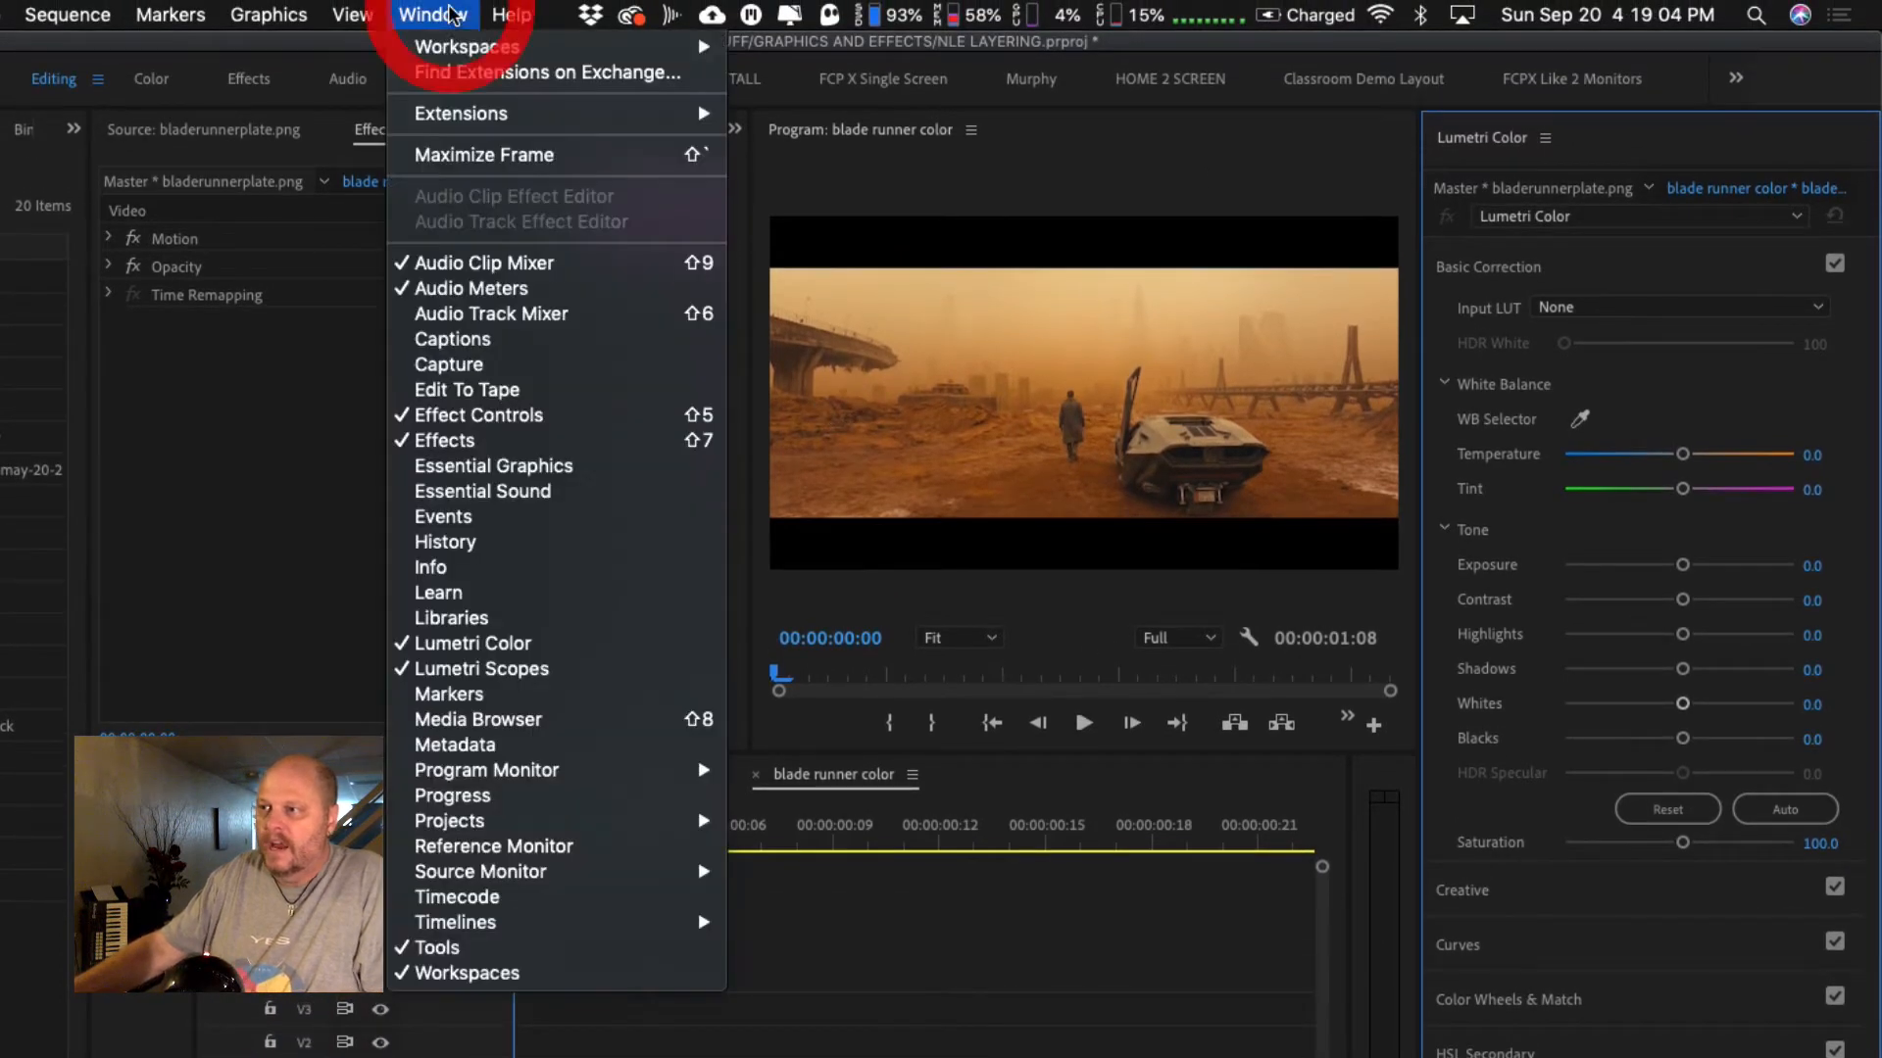
{"action": "left_click", "coordinate": [548, 680]}
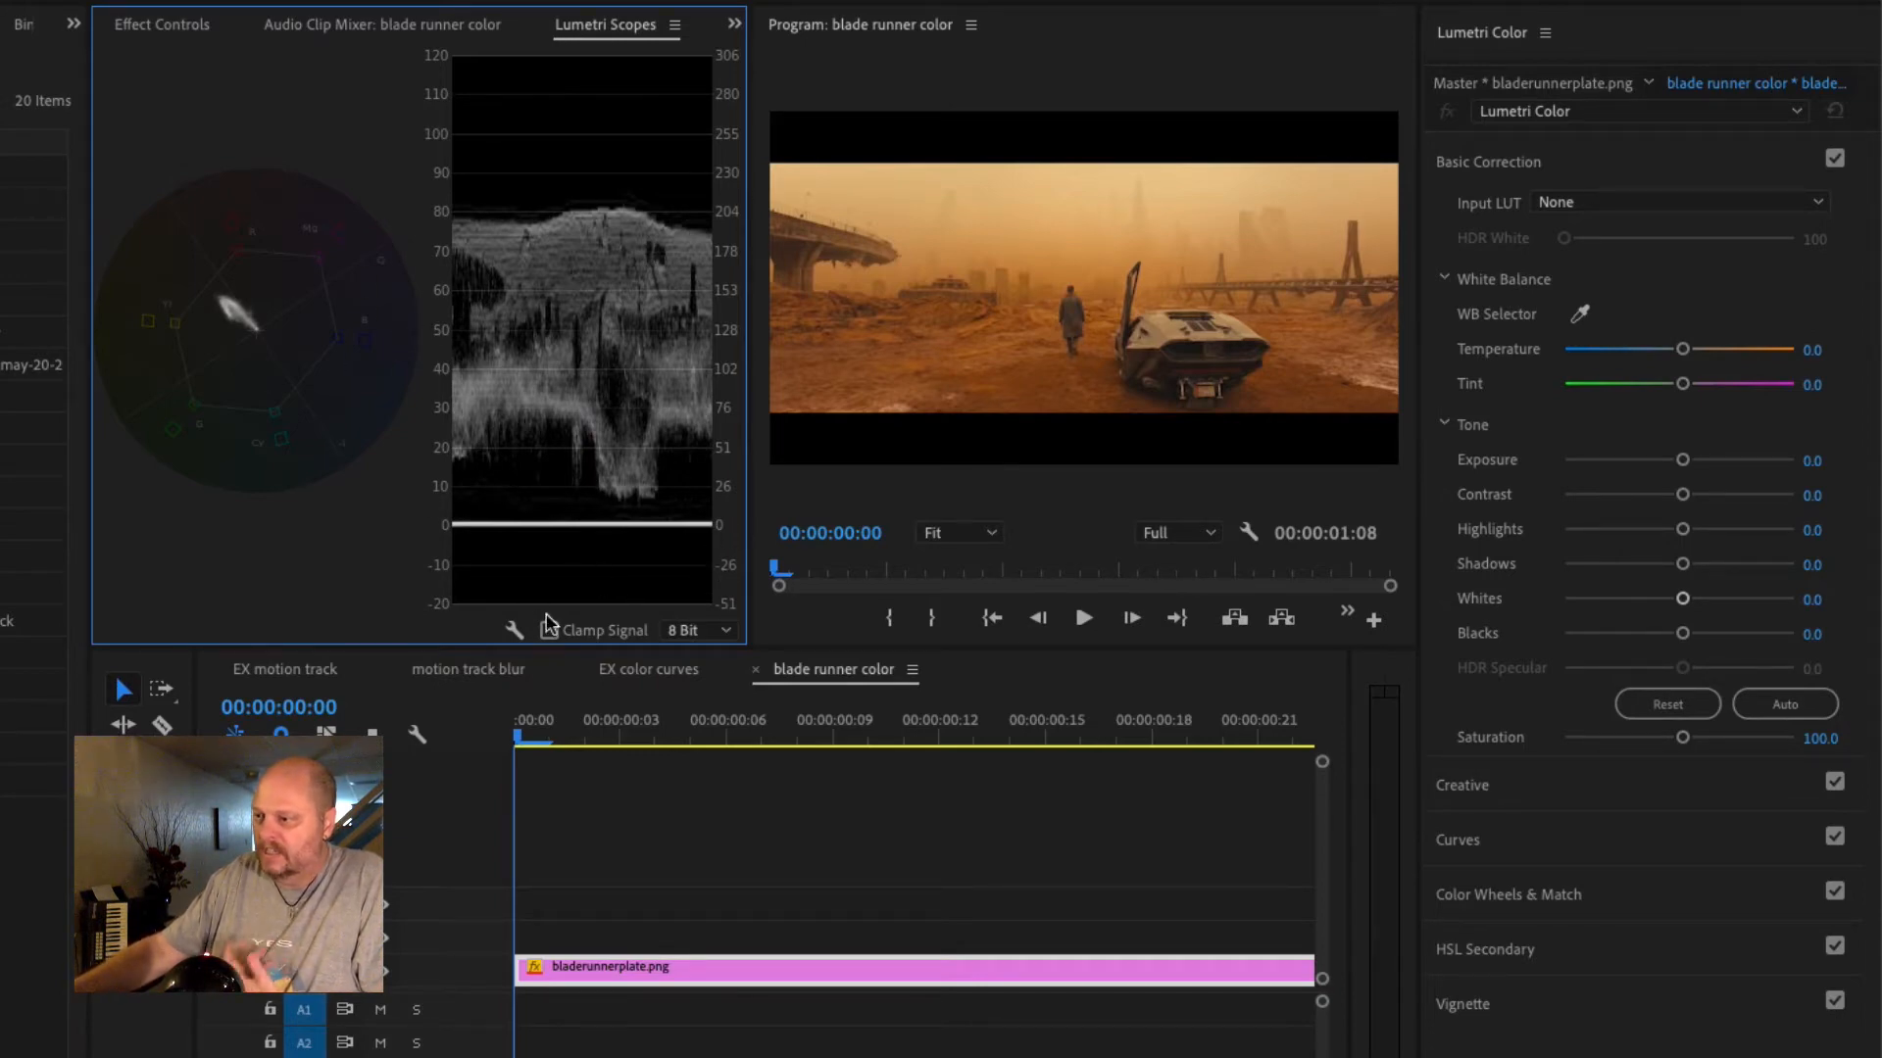
{"action": "left_click", "coordinate": [514, 630]}
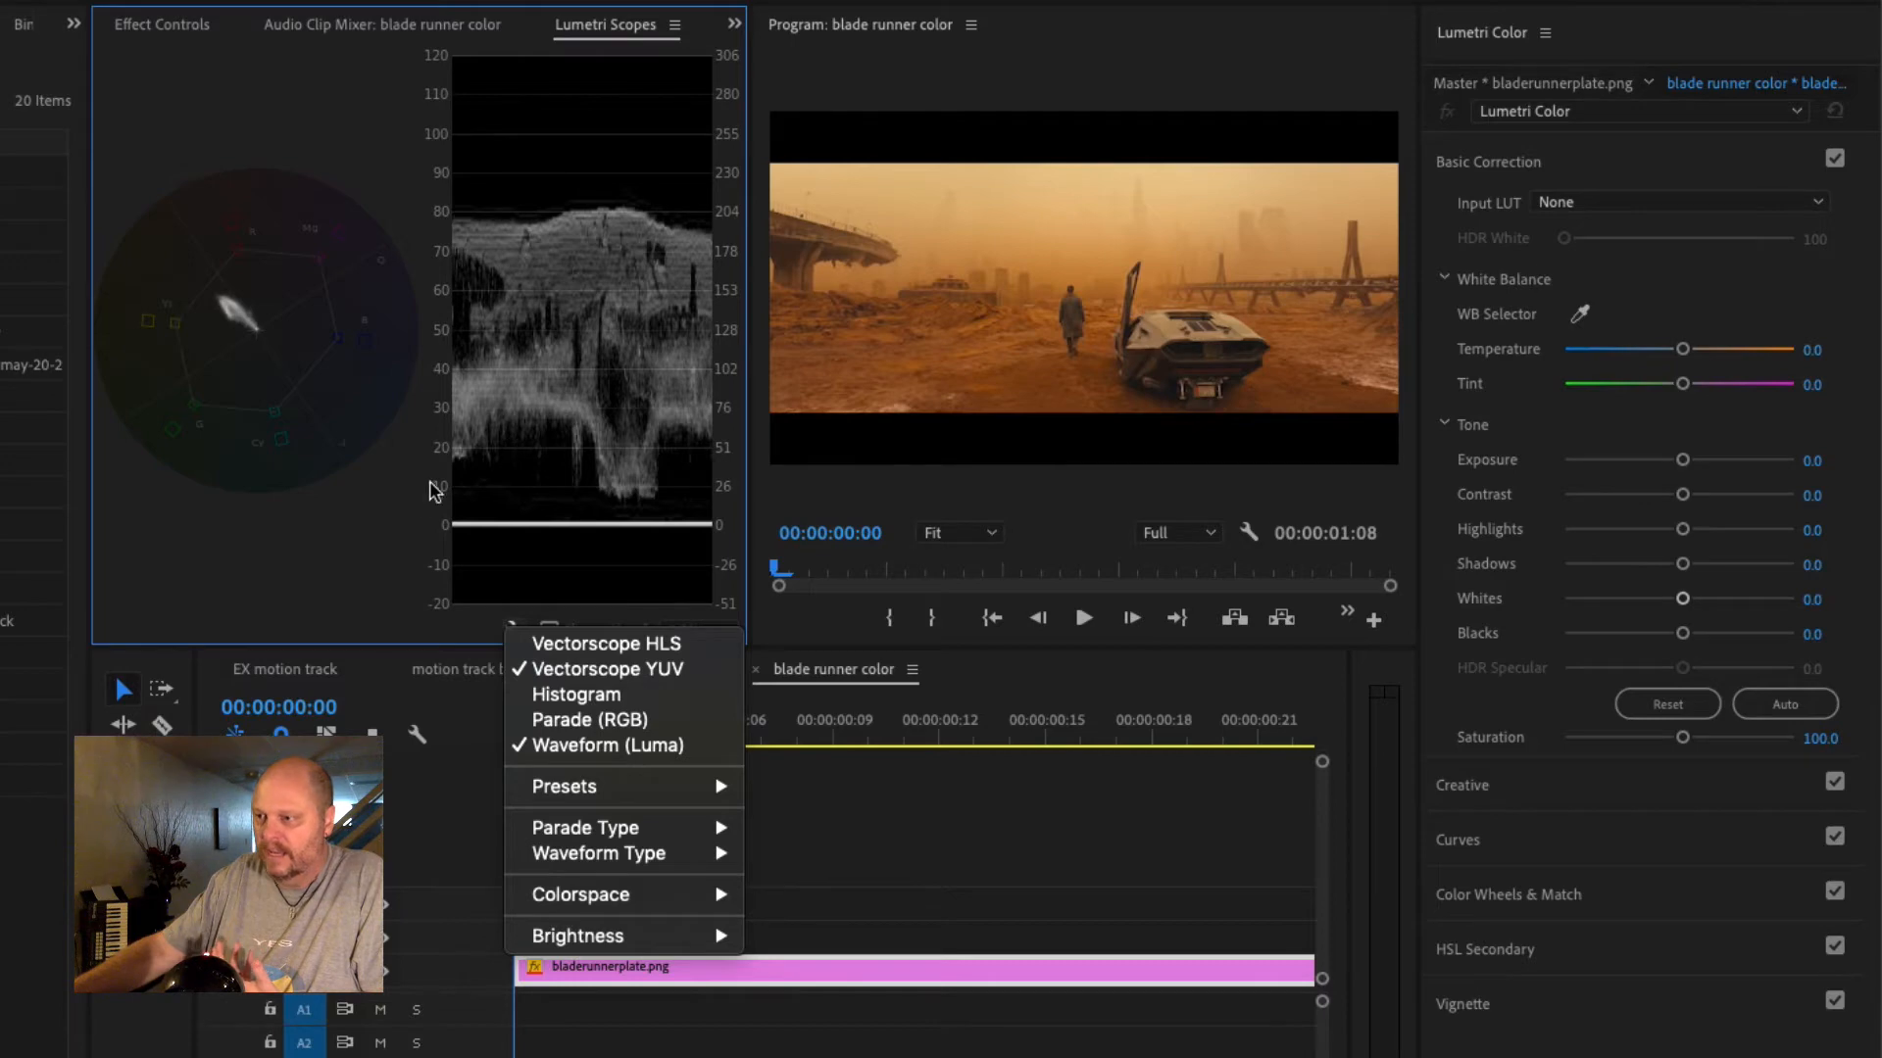
{"action": "left_click", "coordinate": [427, 505]}
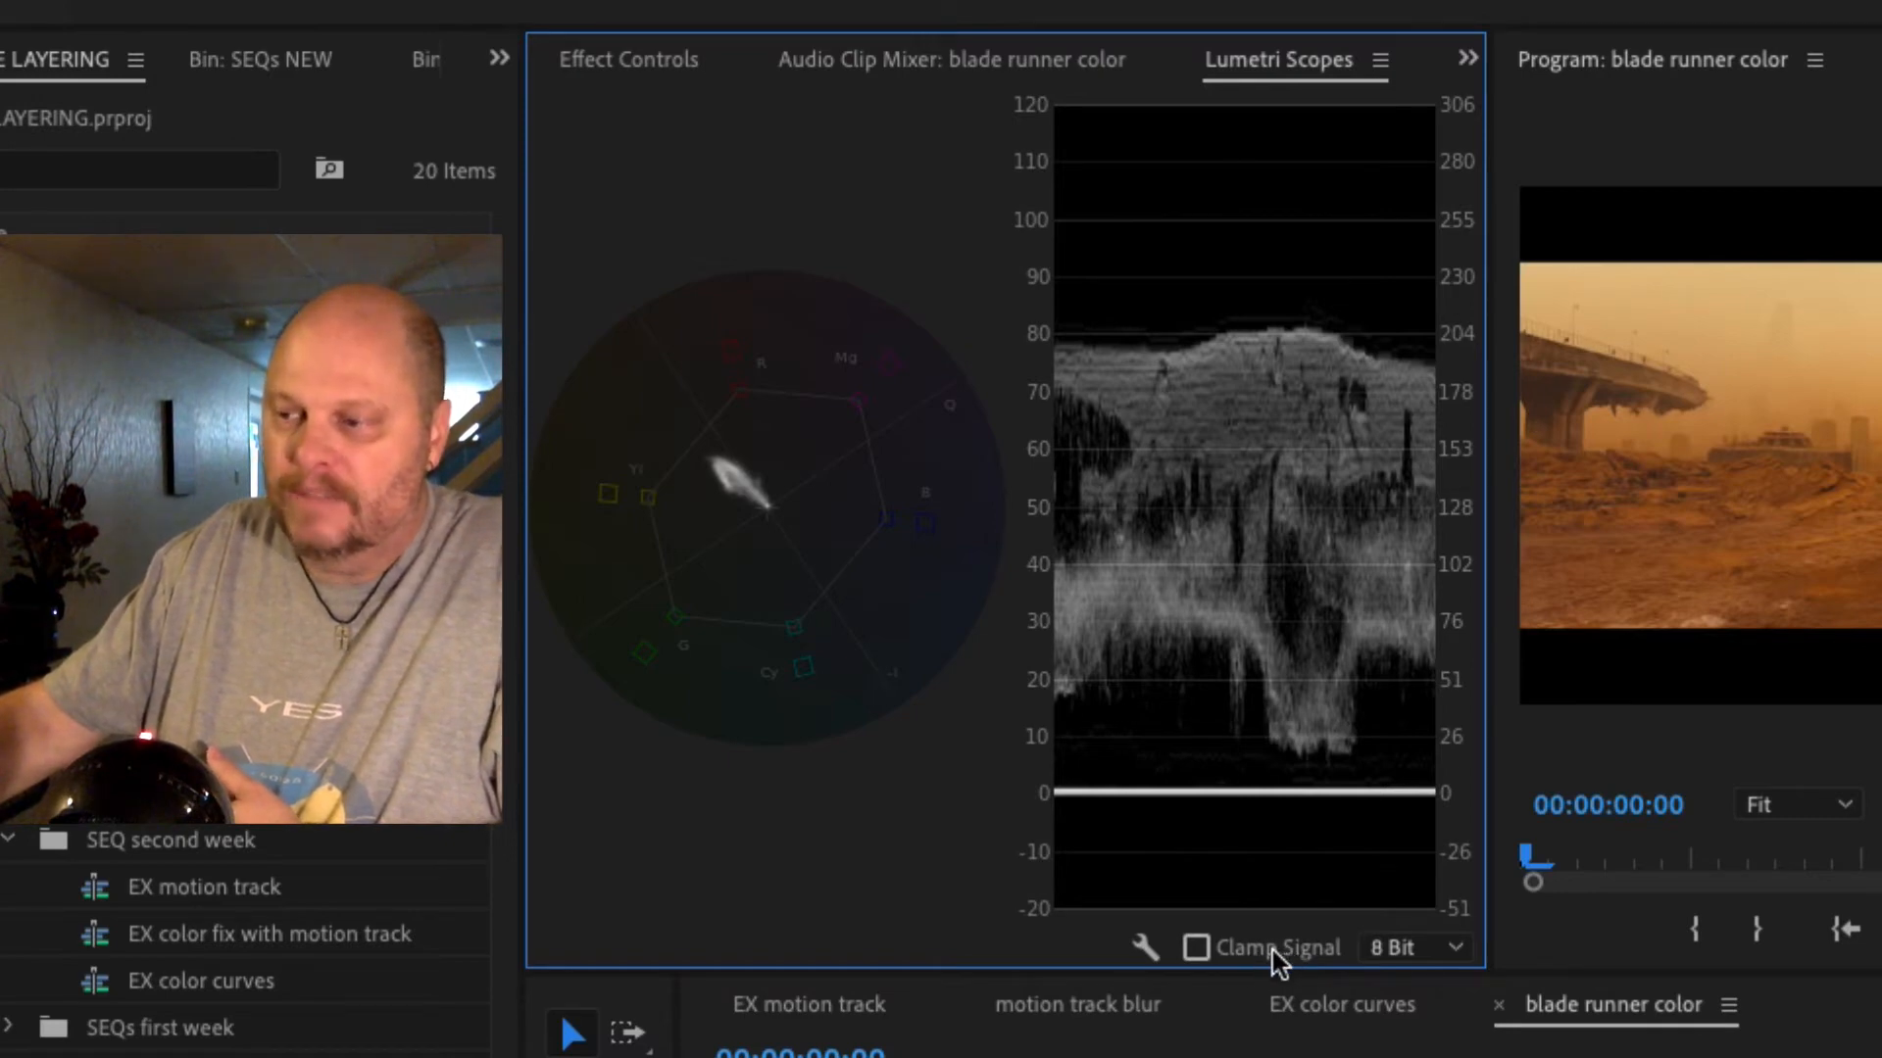
- Try the Clamp Signal option in the Lumetri Scopes and turn it off again
{"action": "left_click", "coordinate": [1196, 948]}
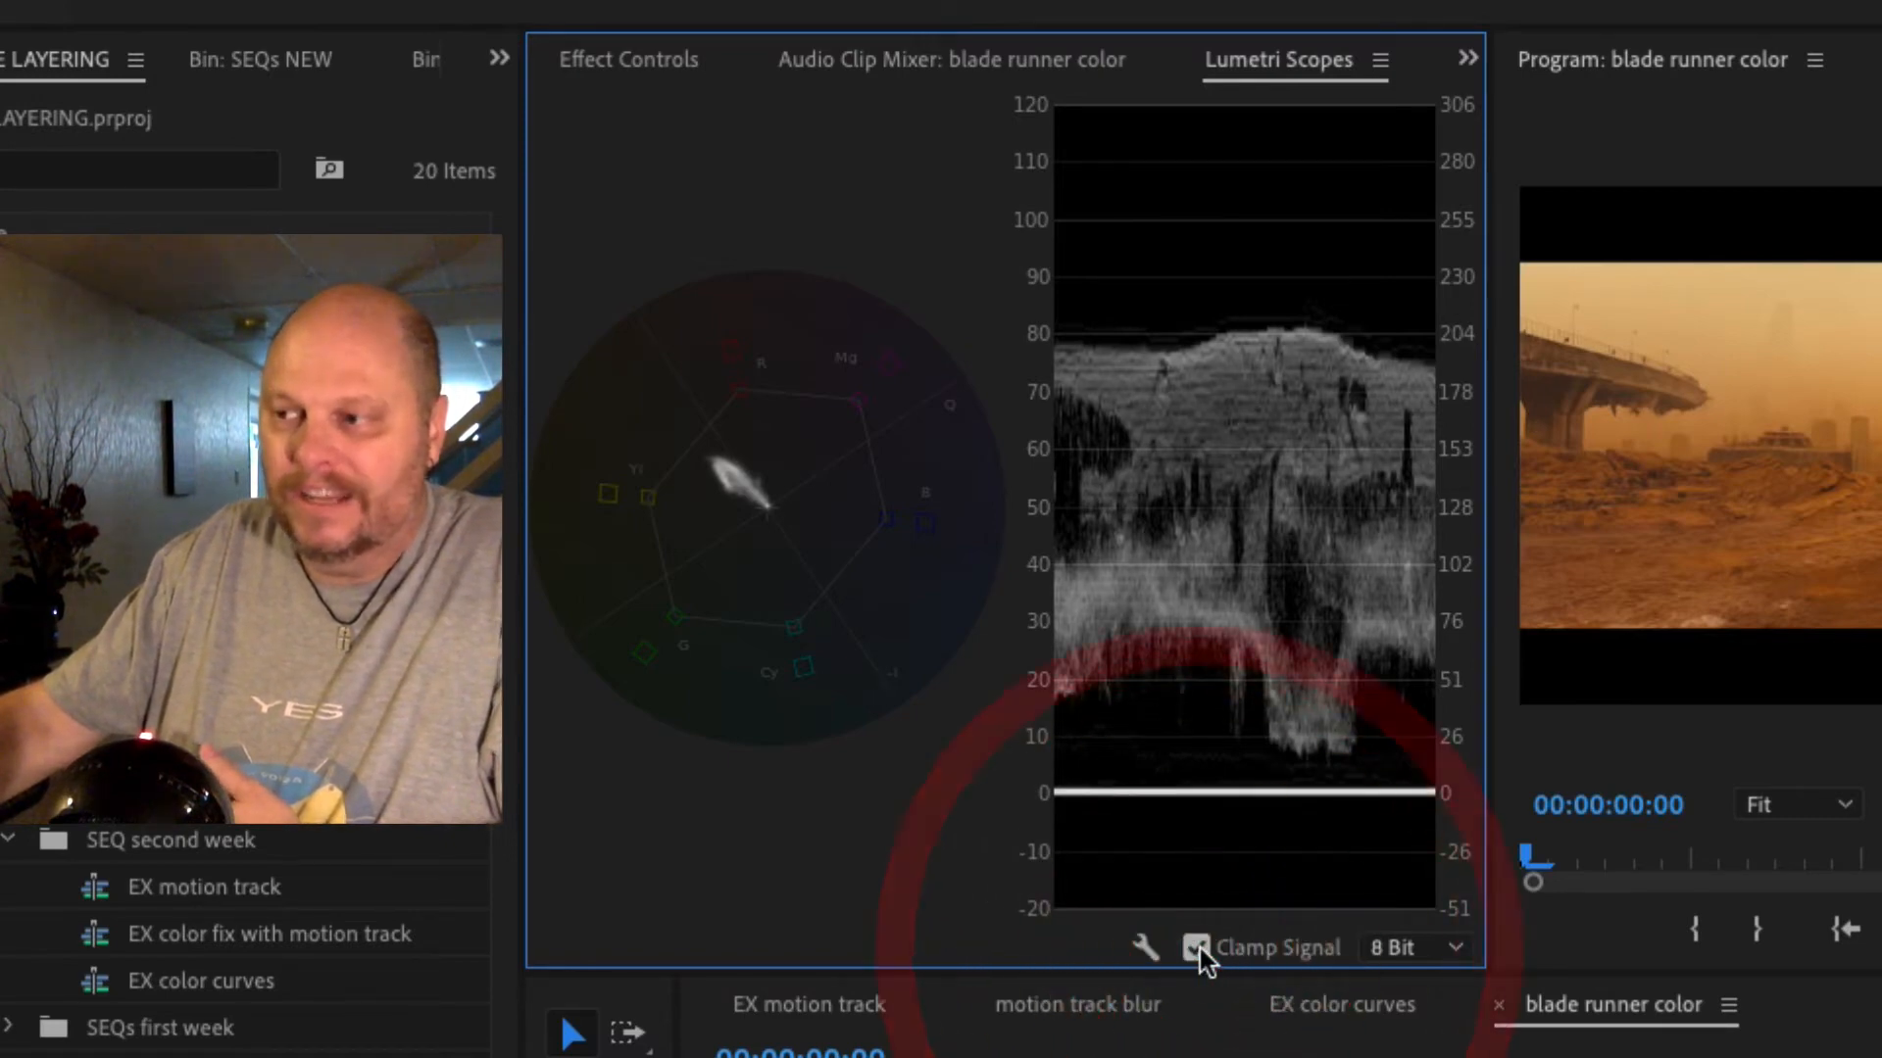
{"action": "left_click", "coordinate": [1197, 947]}
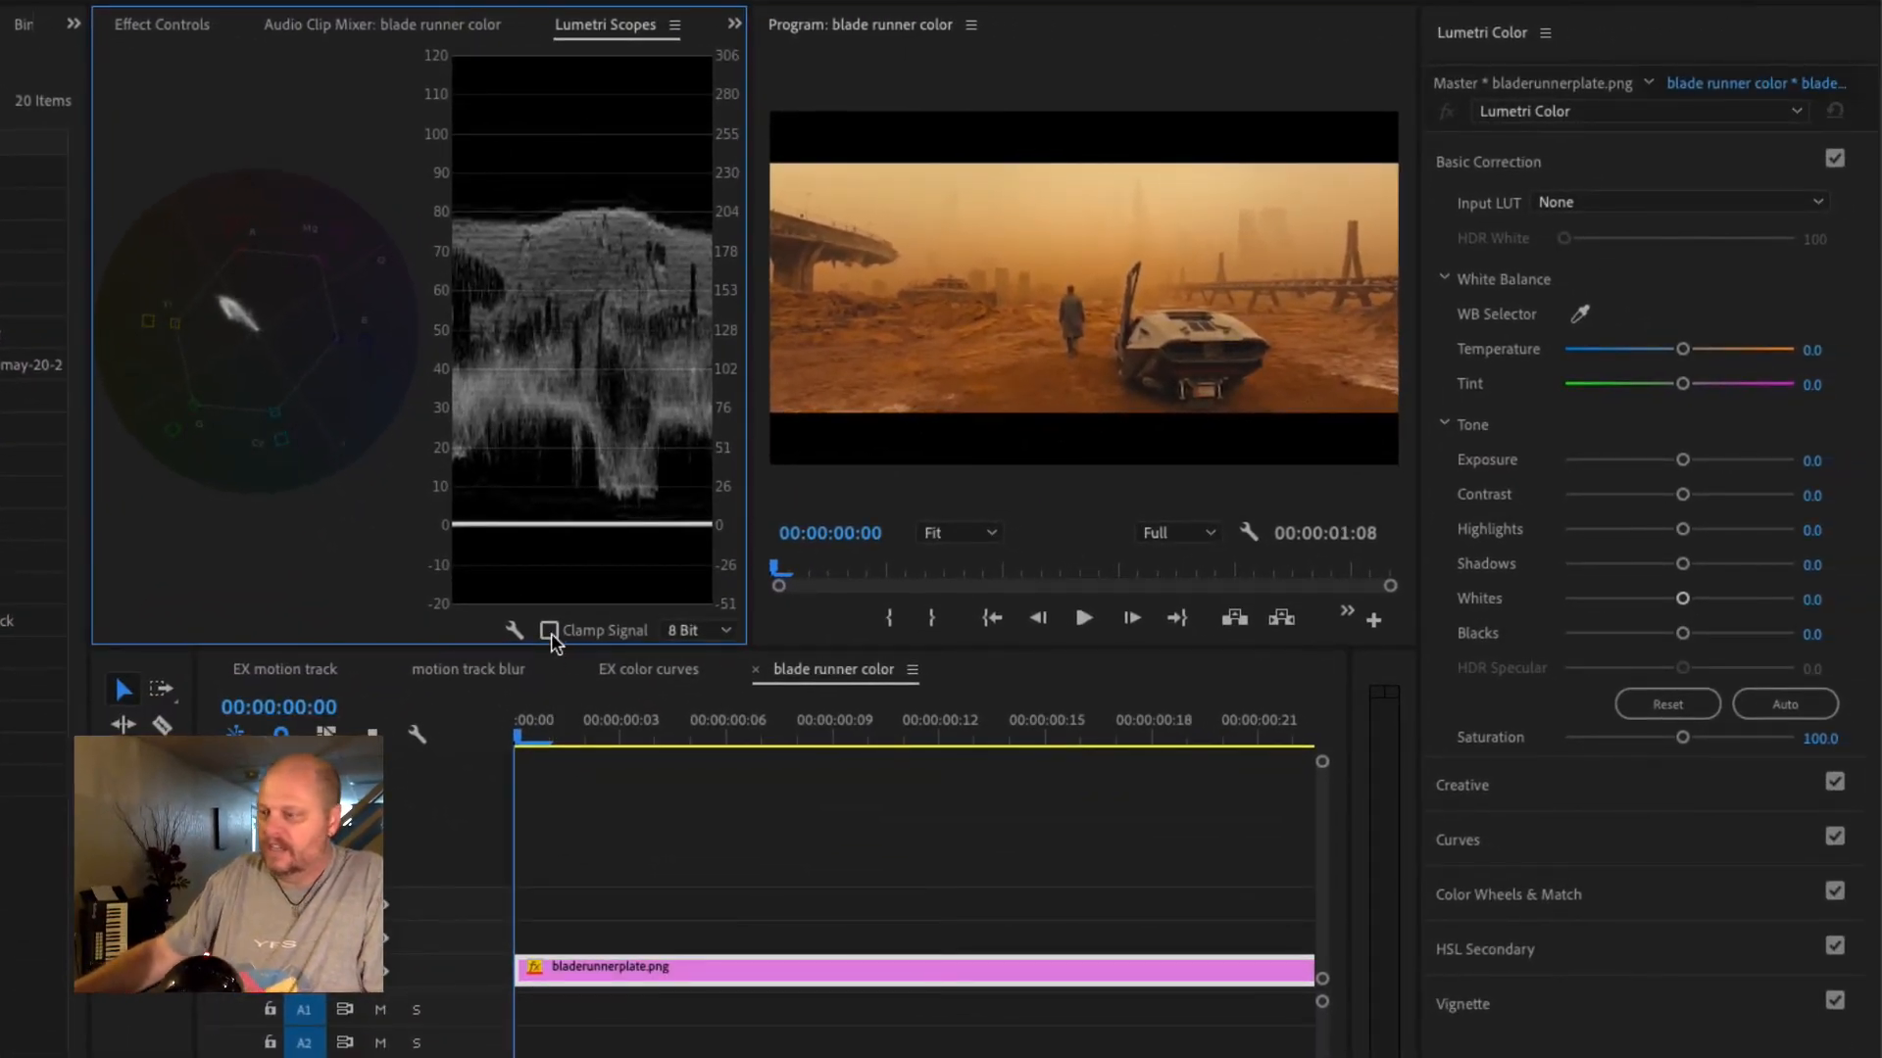
- Enlarge the video tracks in the timeline and, after trying stronger values, set the bladerunnerplate.png clip's Exposure to 1.6
{"action": "left_click", "coordinate": [546, 737]}
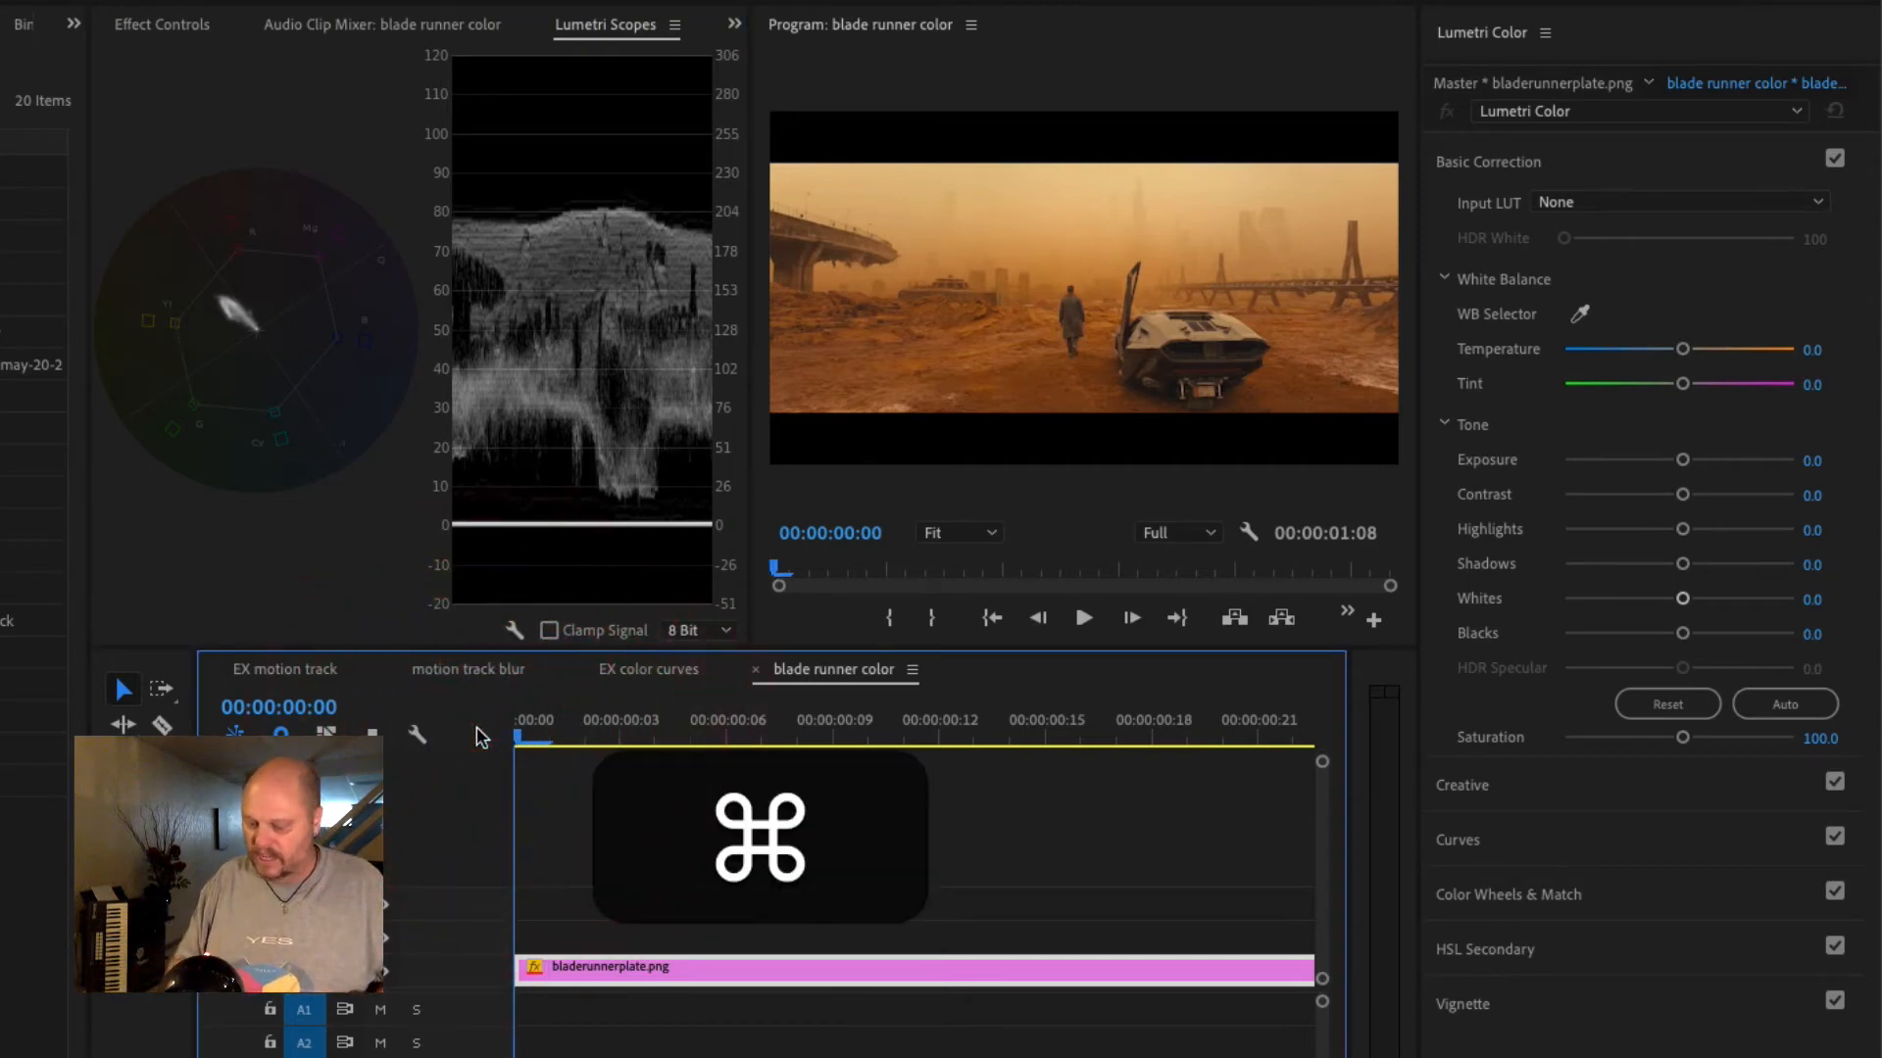
{"action": "key", "text": "super+equal"}
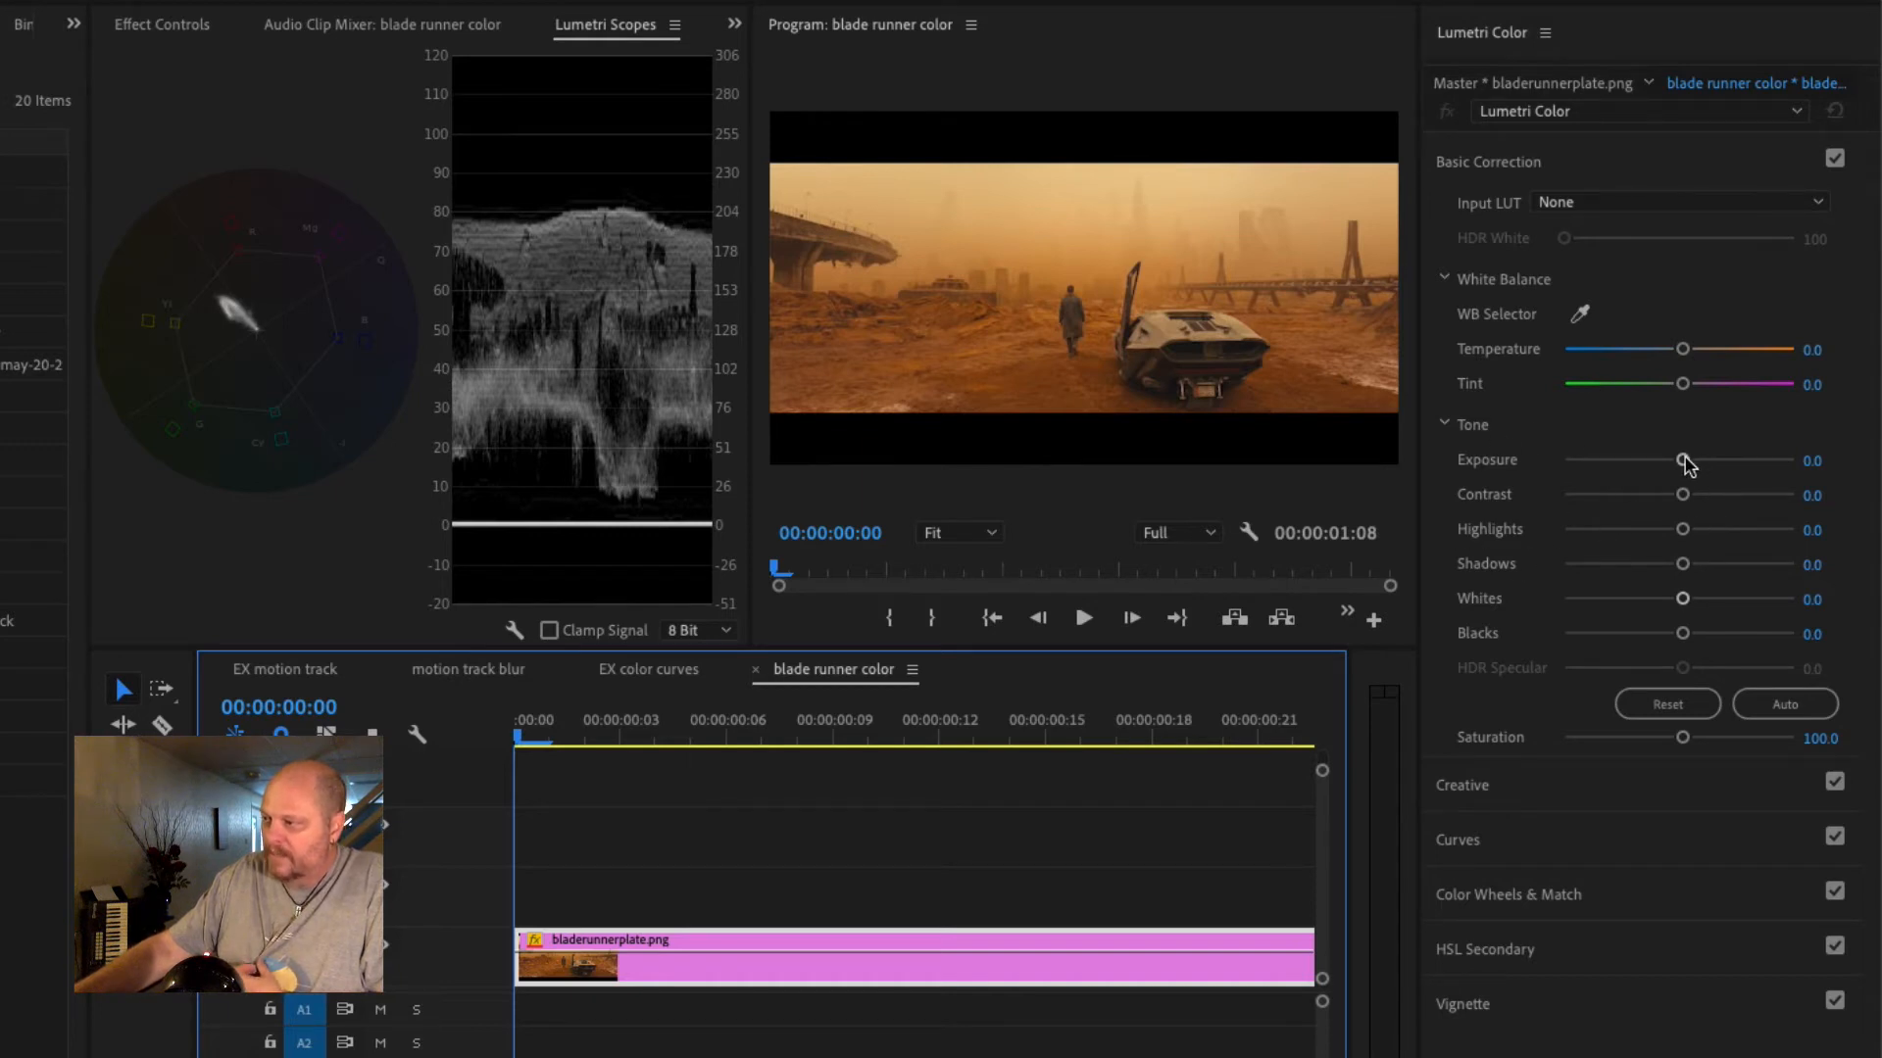
{"action": "mouse_move", "coordinate": [1683, 461]}
{"action": "left_mouse_down"}
{"action": "mouse_move", "coordinate": [1770, 457]}
{"action": "mouse_move", "coordinate": [1663, 456]}
{"action": "mouse_move", "coordinate": [1770, 455]}
{"action": "left_mouse_up"}
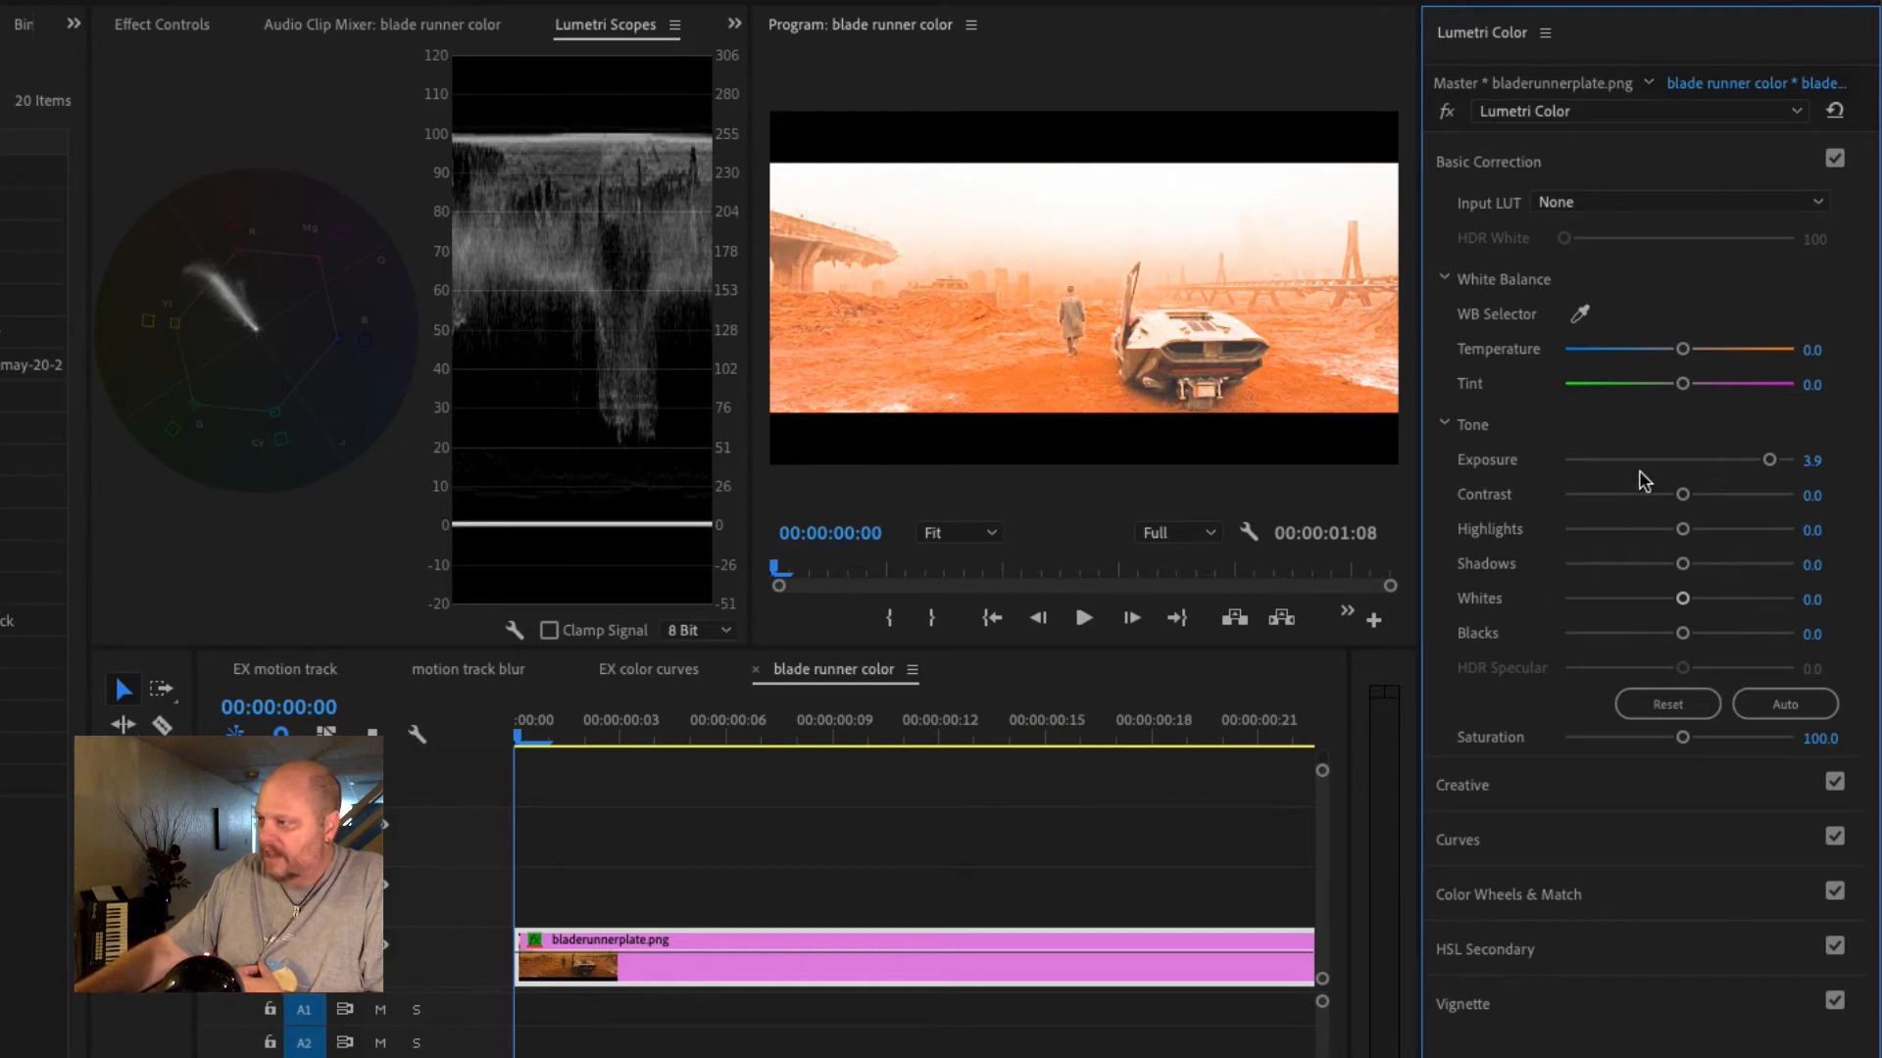
{"action": "mouse_move", "coordinate": [1774, 463]}
{"action": "left_mouse_down"}
{"action": "mouse_move", "coordinate": [1713, 460]}
{"action": "mouse_move", "coordinate": [1794, 463]}
{"action": "left_mouse_up"}
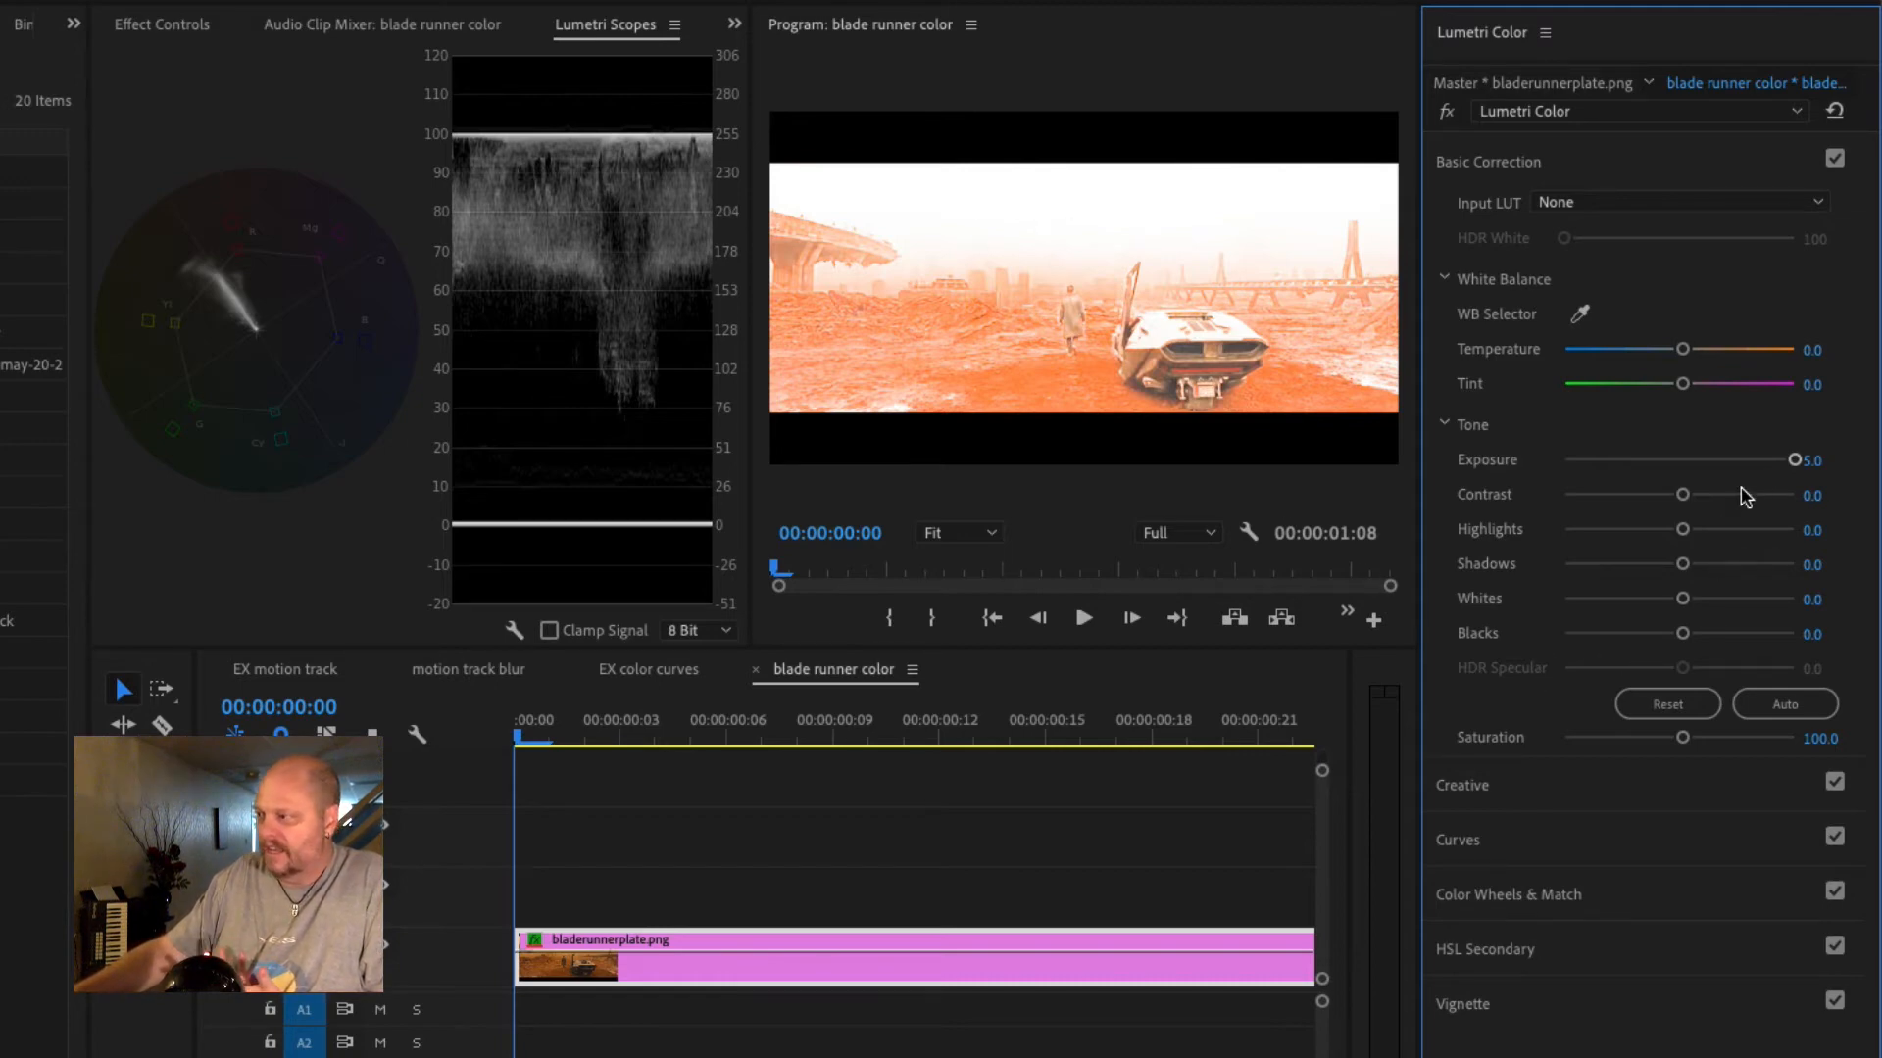
{"action": "left_click_drag", "start_coordinate": [1799, 459], "coordinate": [1712, 458]}
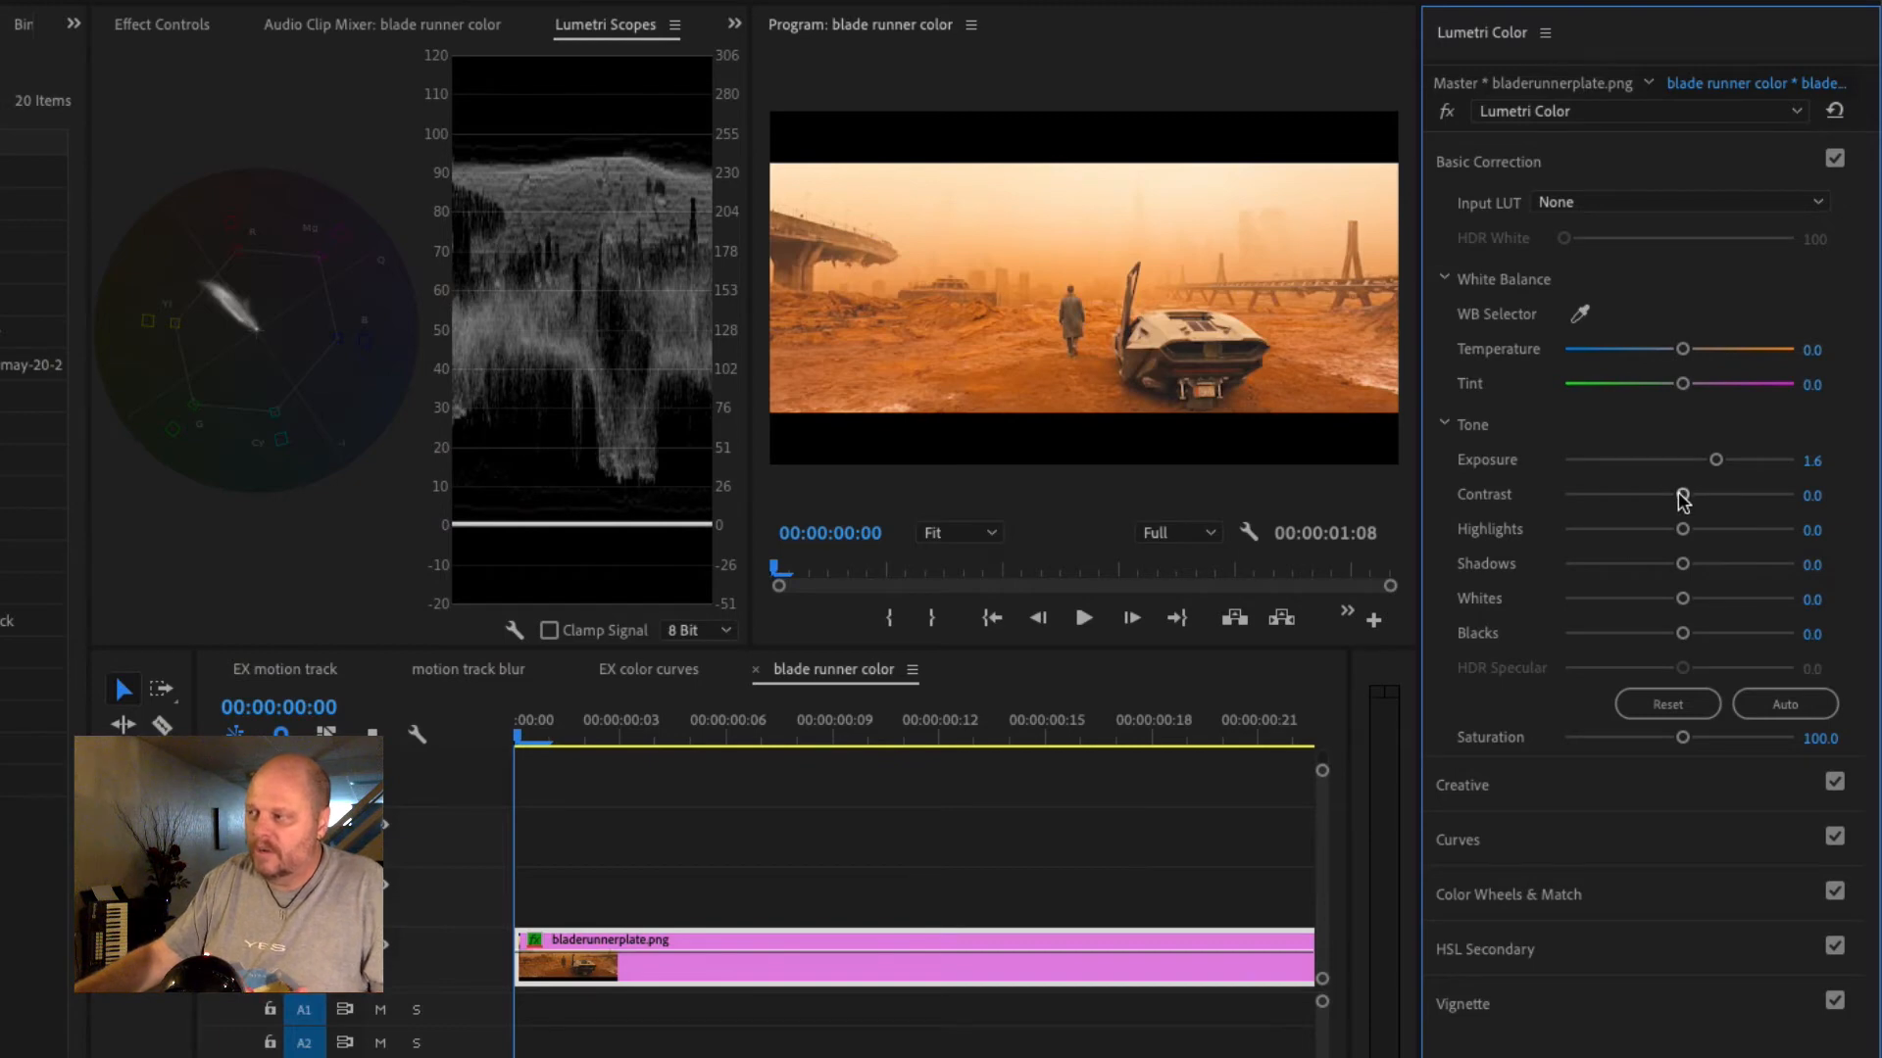
- Try raising the clip's Contrast to about 27 and undo that change
{"action": "mouse_move", "coordinate": [1683, 498]}
{"action": "left_mouse_down"}
{"action": "mouse_move", "coordinate": [1722, 499]}
{"action": "mouse_move", "coordinate": [1642, 493]}
{"action": "mouse_move", "coordinate": [1744, 493]}
{"action": "mouse_move", "coordinate": [1580, 495]}
{"action": "mouse_move", "coordinate": [1708, 495]}
{"action": "left_mouse_up"}
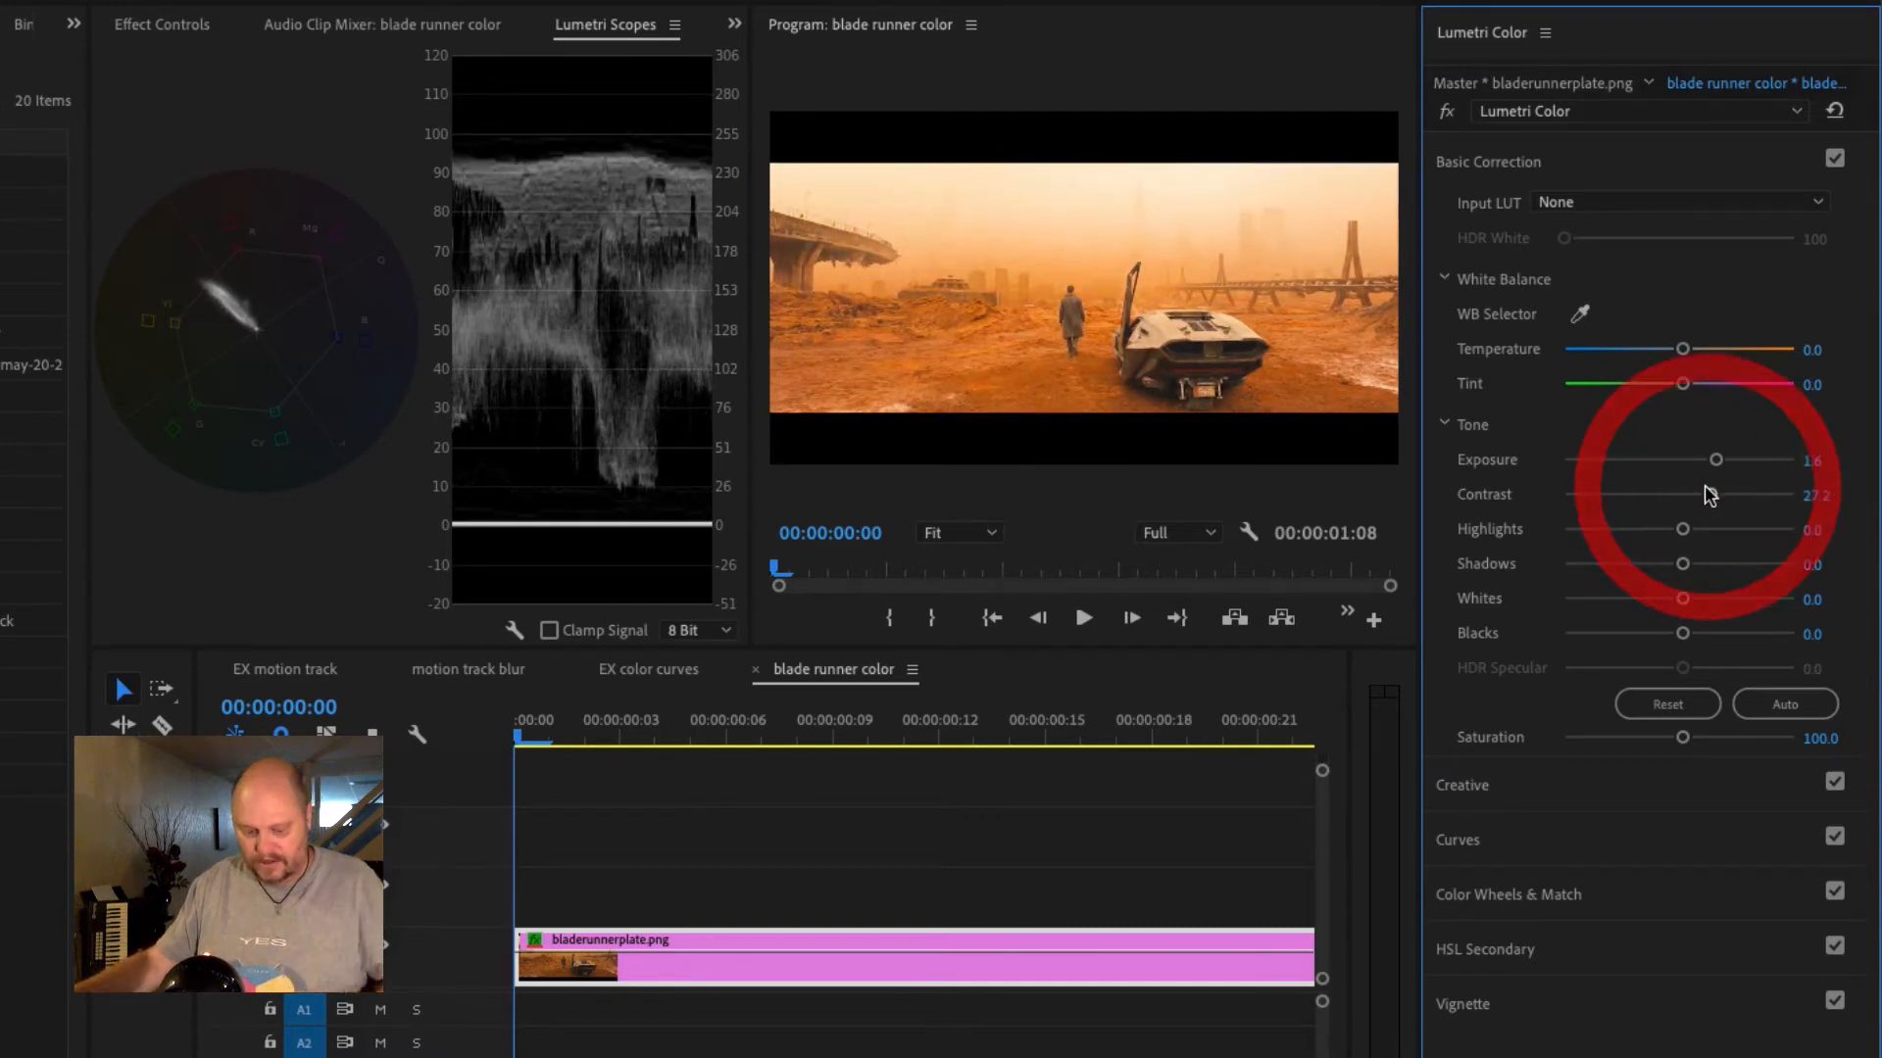
{"action": "key", "text": "super+z"}
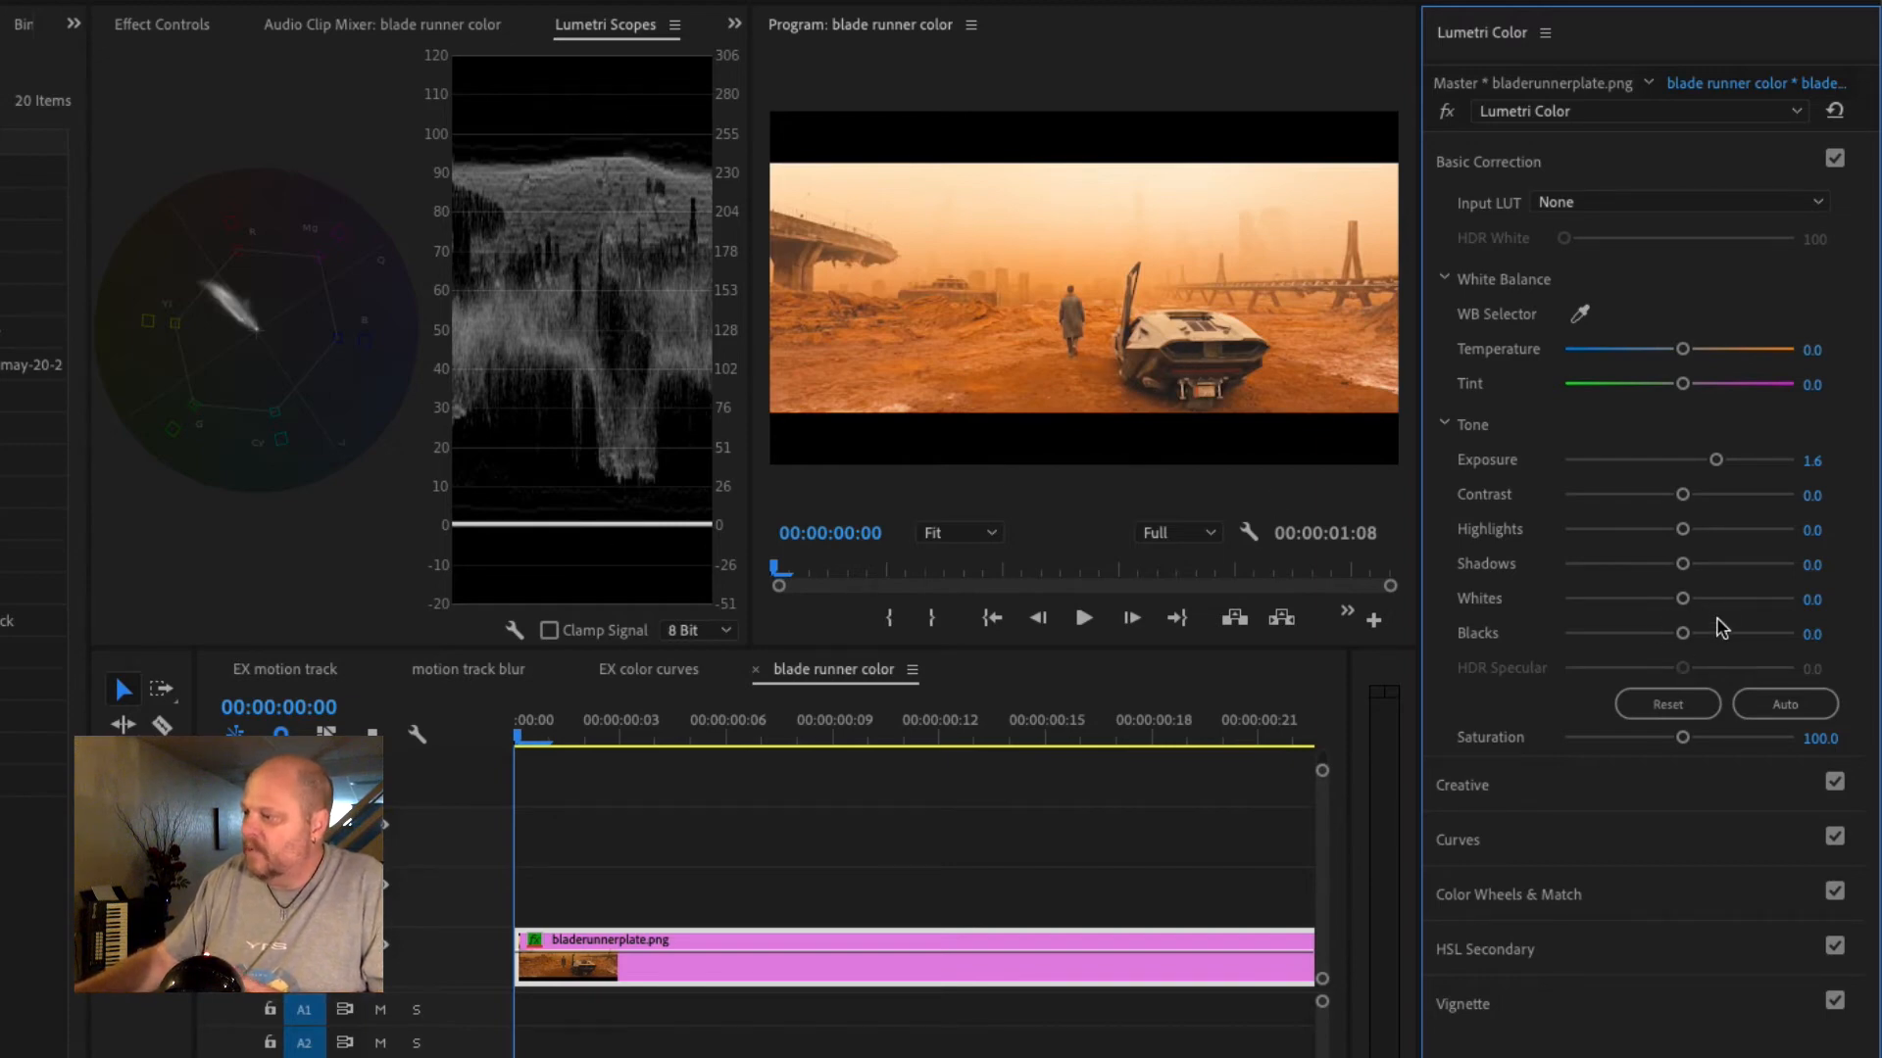
- Try the clip's Blacks at -100 while watching the waveform, and bring them back to -12.1
{"action": "left_click_drag", "start_coordinate": [1686, 637], "coordinate": [1494, 617]}
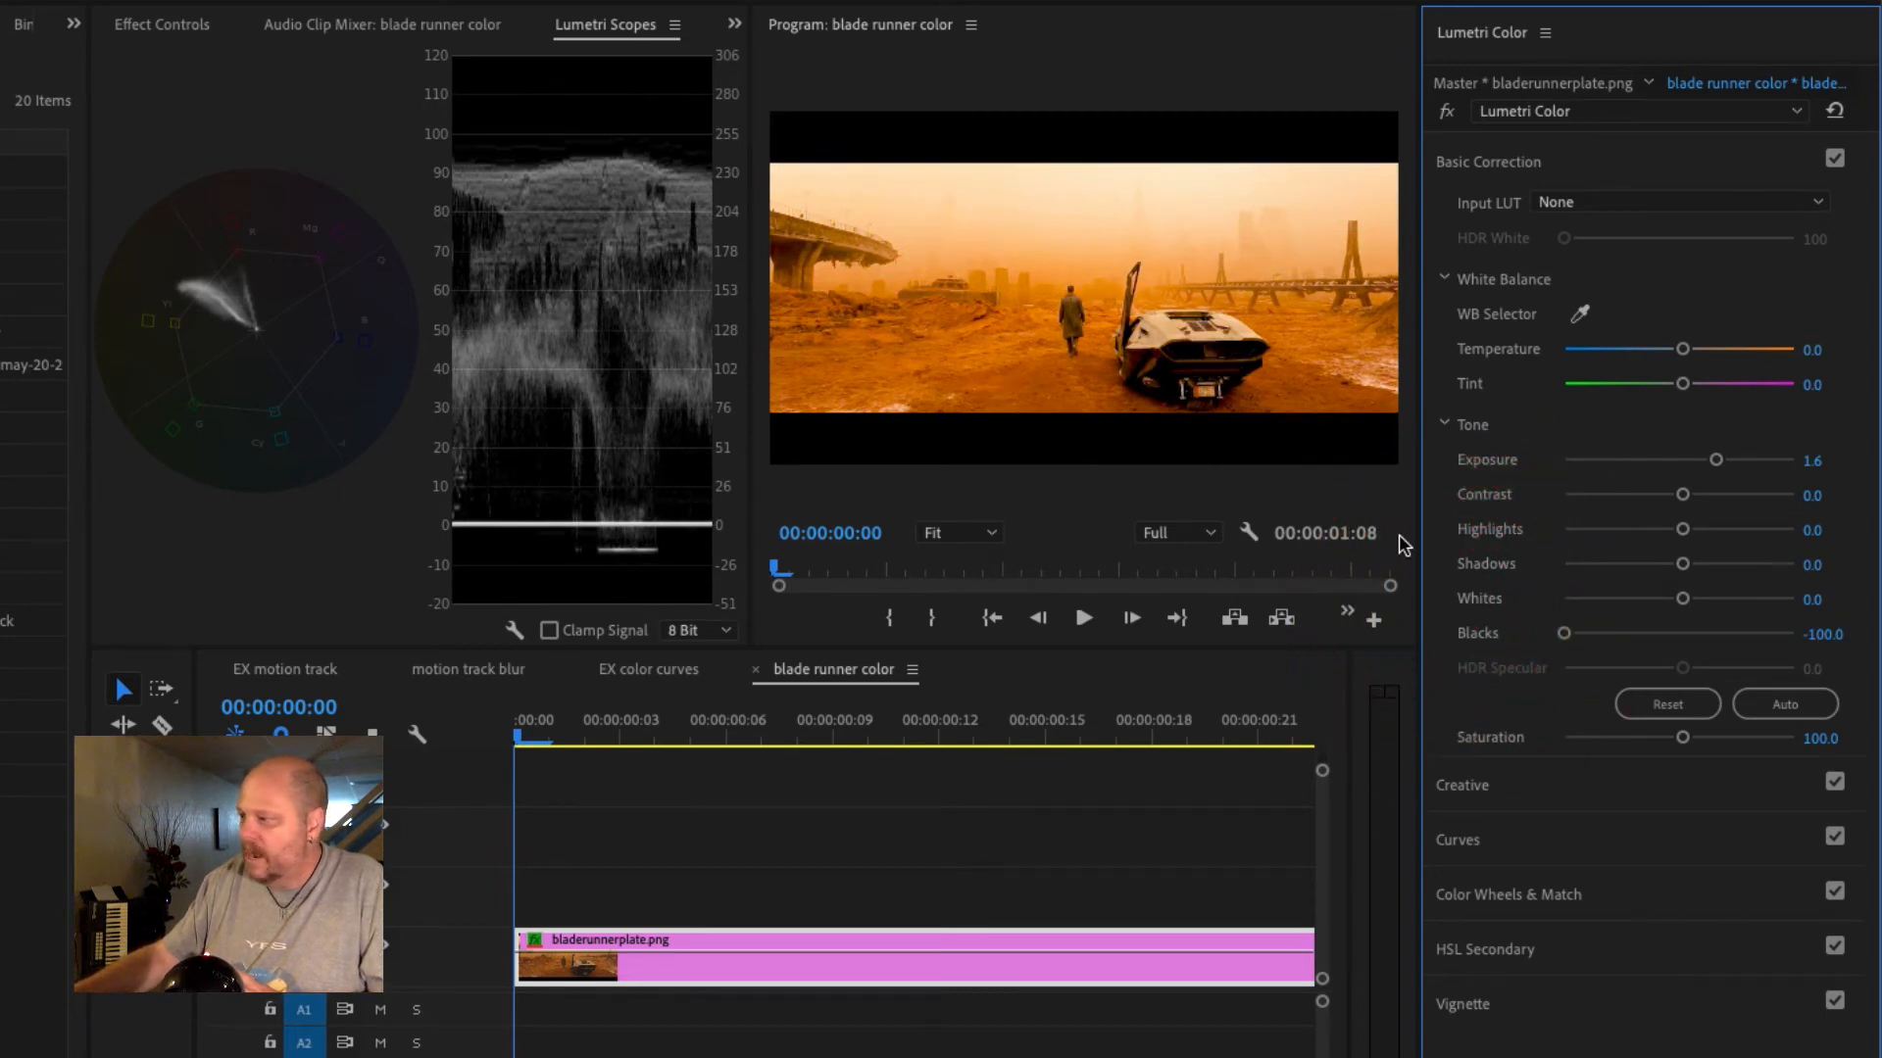
{"action": "left_click_drag", "start_coordinate": [1565, 634], "coordinate": [1664, 630]}
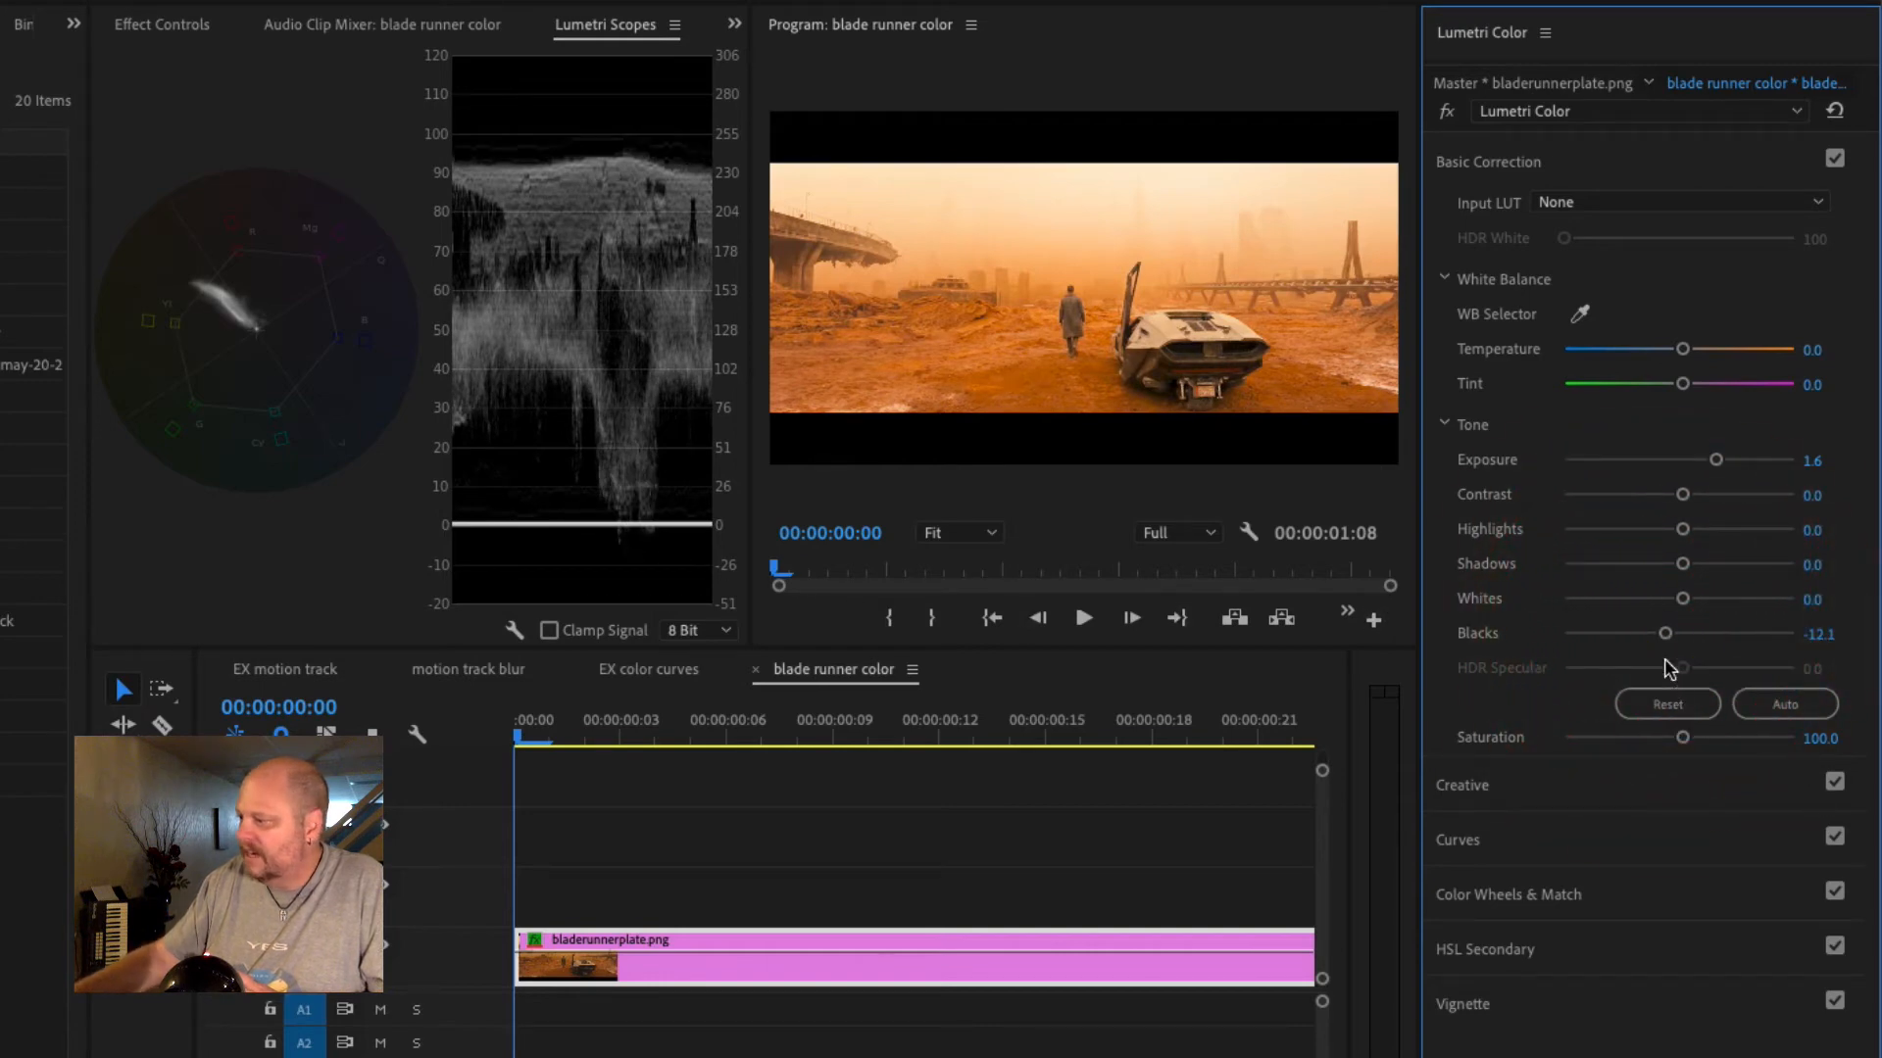
- Set the clip's Blacks to -11.0, Shadows to -16.8, Highlights to -82.7 and Whites to 42.2
{"action": "left_click_drag", "start_coordinate": [1666, 635], "coordinate": [1666, 641]}
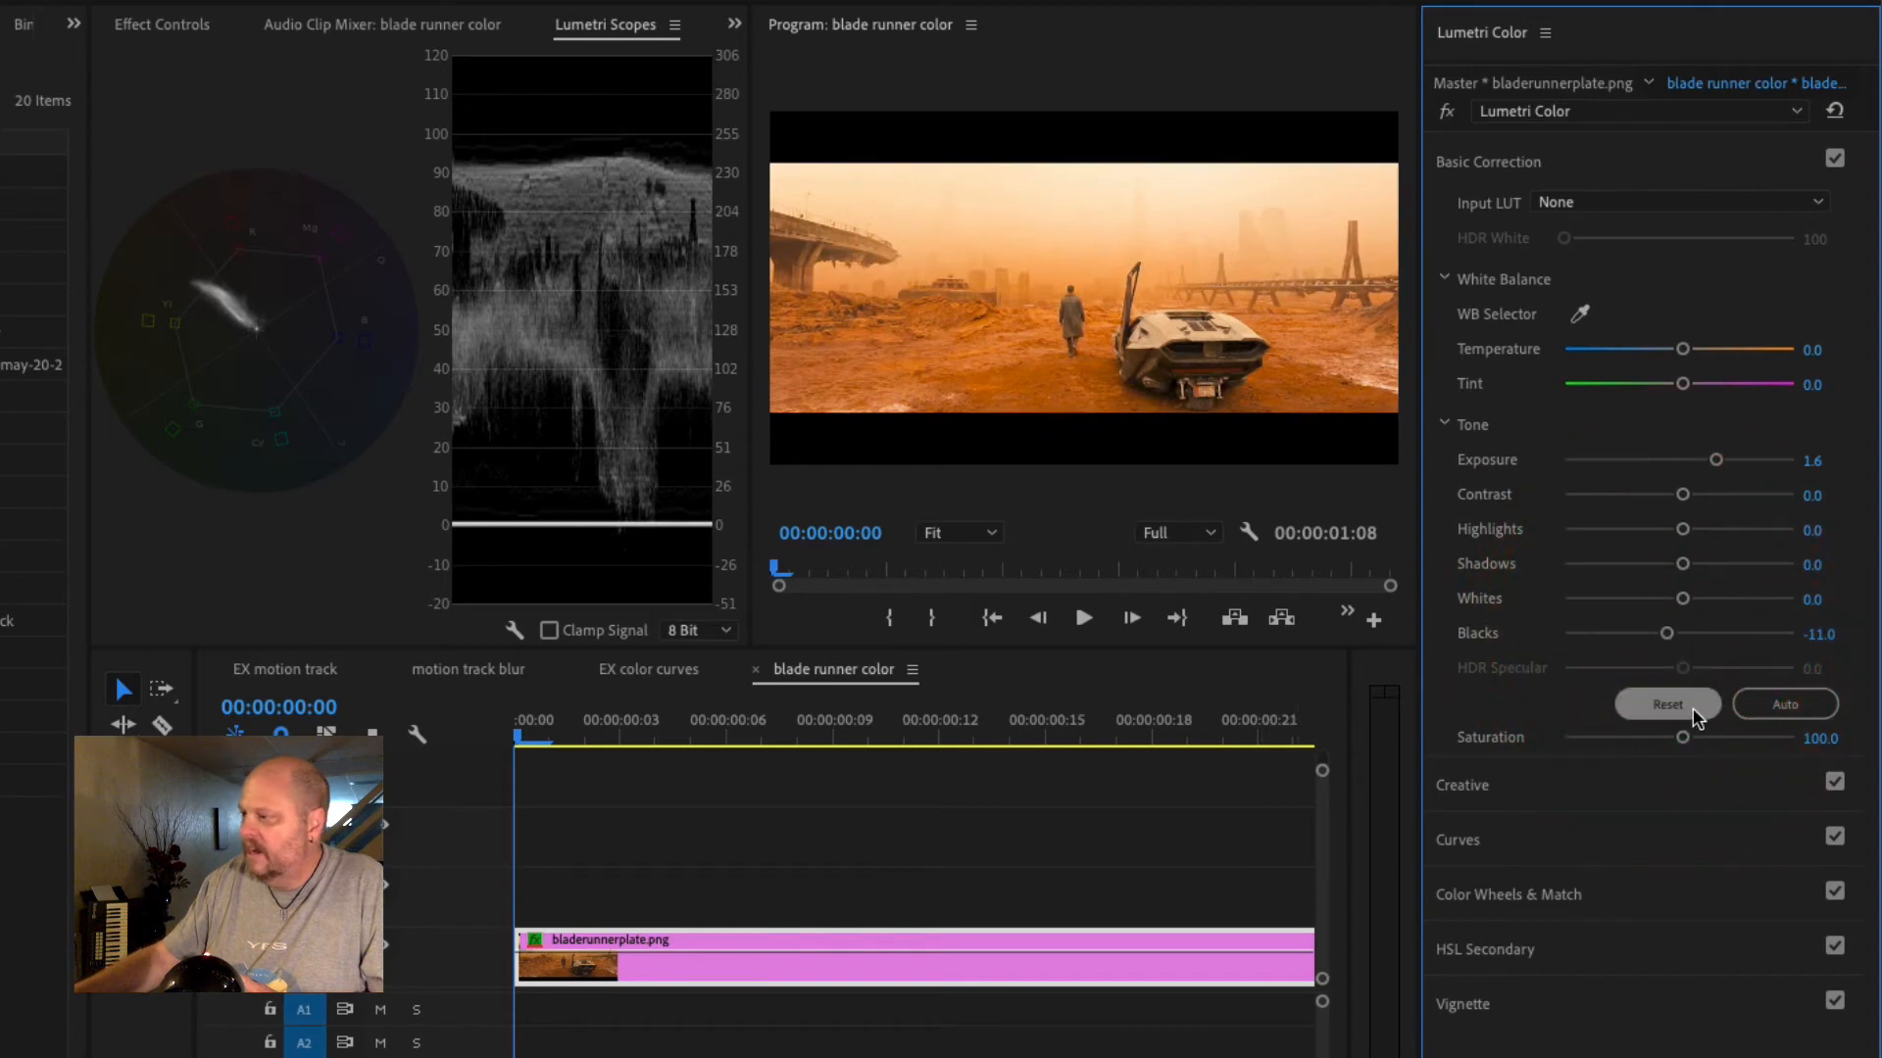
{"action": "mouse_move", "coordinate": [1682, 598]}
{"action": "left_mouse_down"}
{"action": "mouse_move", "coordinate": [1796, 595]}
{"action": "mouse_move", "coordinate": [1562, 598]}
{"action": "mouse_move", "coordinate": [1679, 586]}
{"action": "mouse_move", "coordinate": [1648, 581]}
{"action": "mouse_move", "coordinate": [1683, 565]}
{"action": "left_mouse_up"}
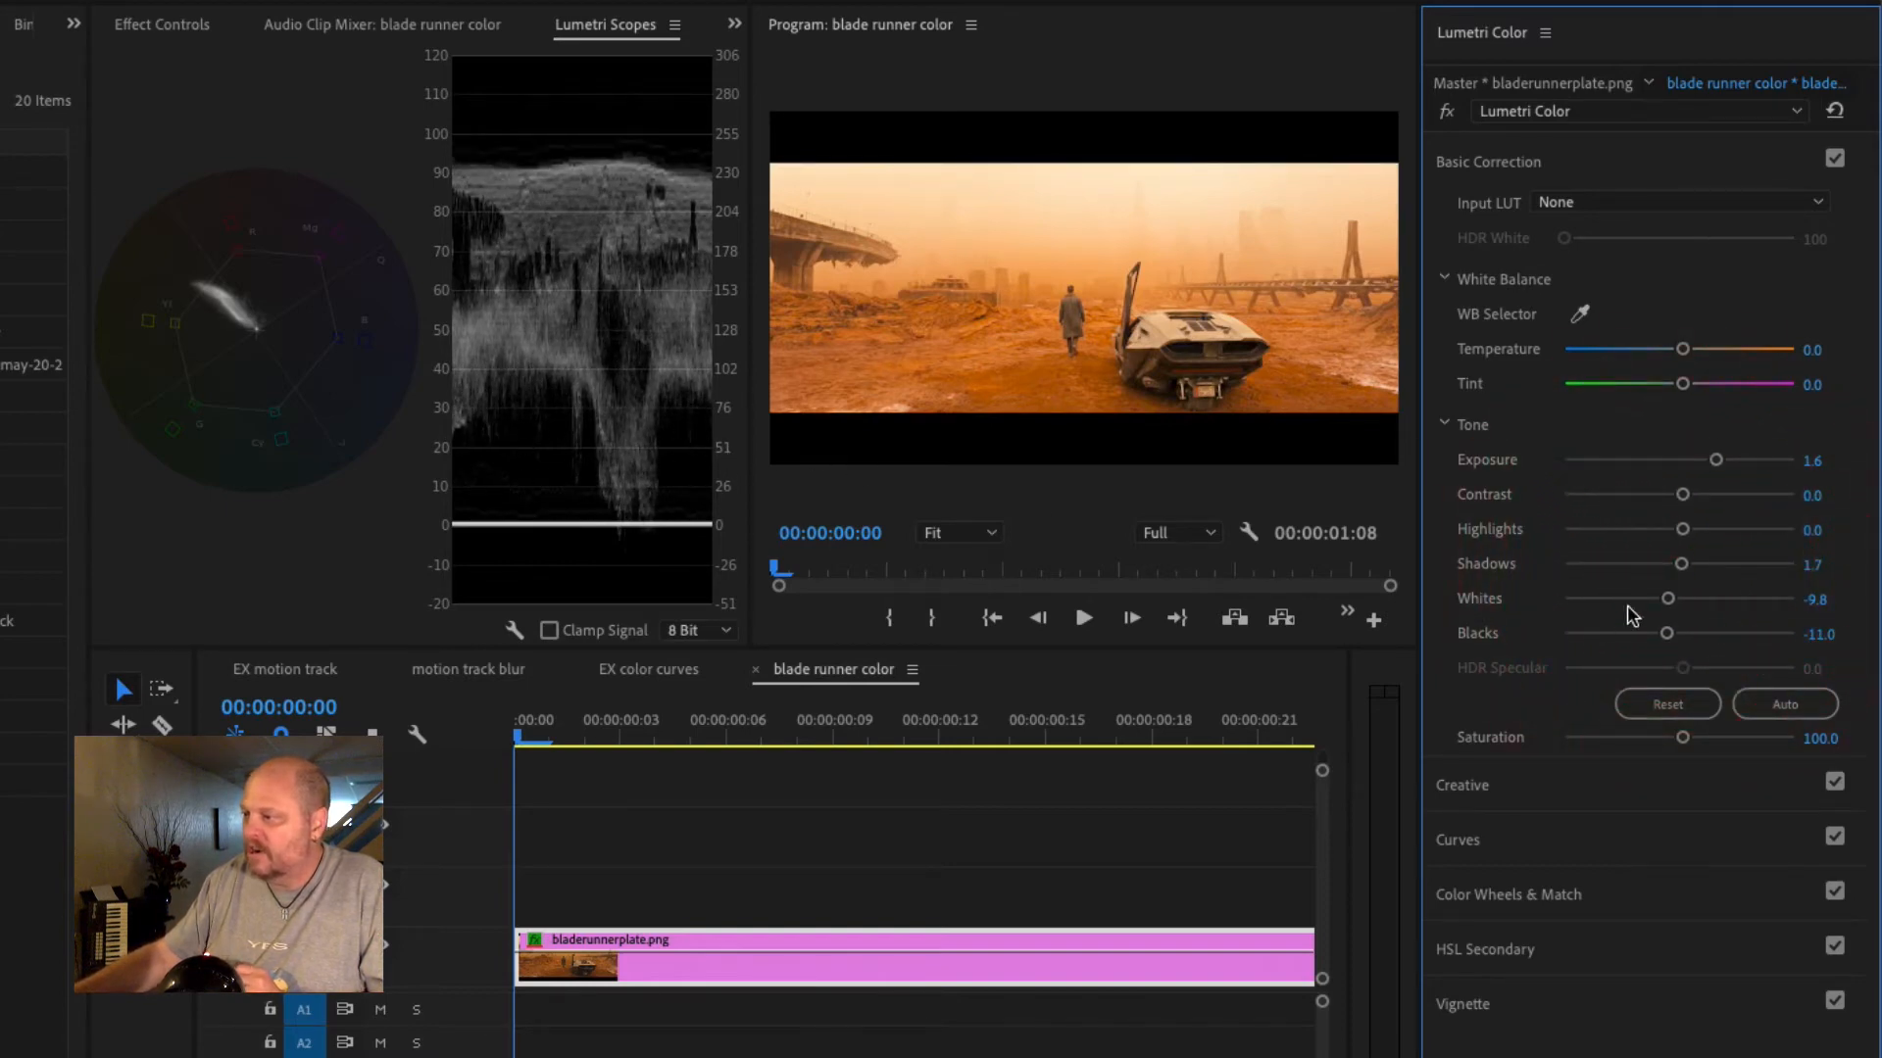
{"action": "mouse_move", "coordinate": [1682, 564]}
{"action": "left_mouse_down"}
{"action": "mouse_move", "coordinate": [1564, 562]}
{"action": "mouse_move", "coordinate": [1659, 565]}
{"action": "left_mouse_up"}
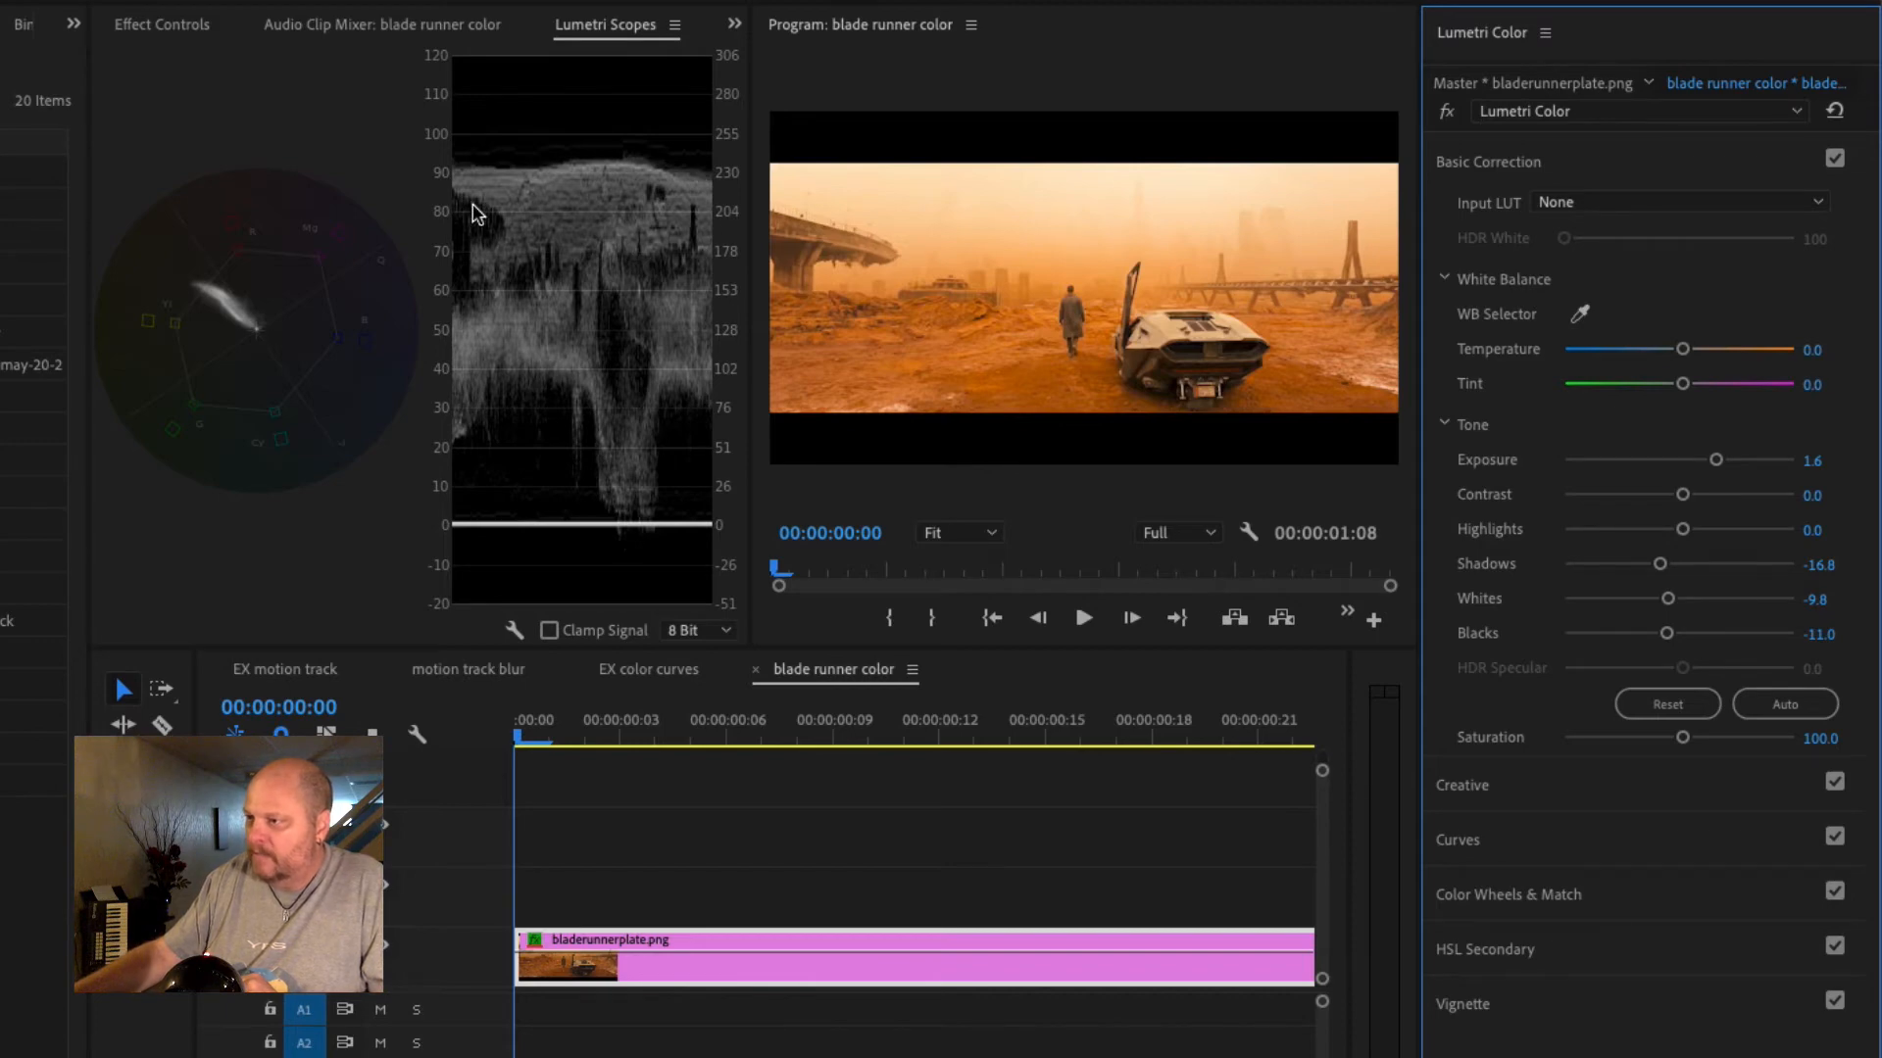
{"action": "mouse_move", "coordinate": [1682, 530]}
{"action": "left_mouse_down"}
{"action": "mouse_move", "coordinate": [1558, 530]}
{"action": "mouse_move", "coordinate": [1647, 531]}
{"action": "mouse_move", "coordinate": [1592, 530]}
{"action": "left_mouse_up"}
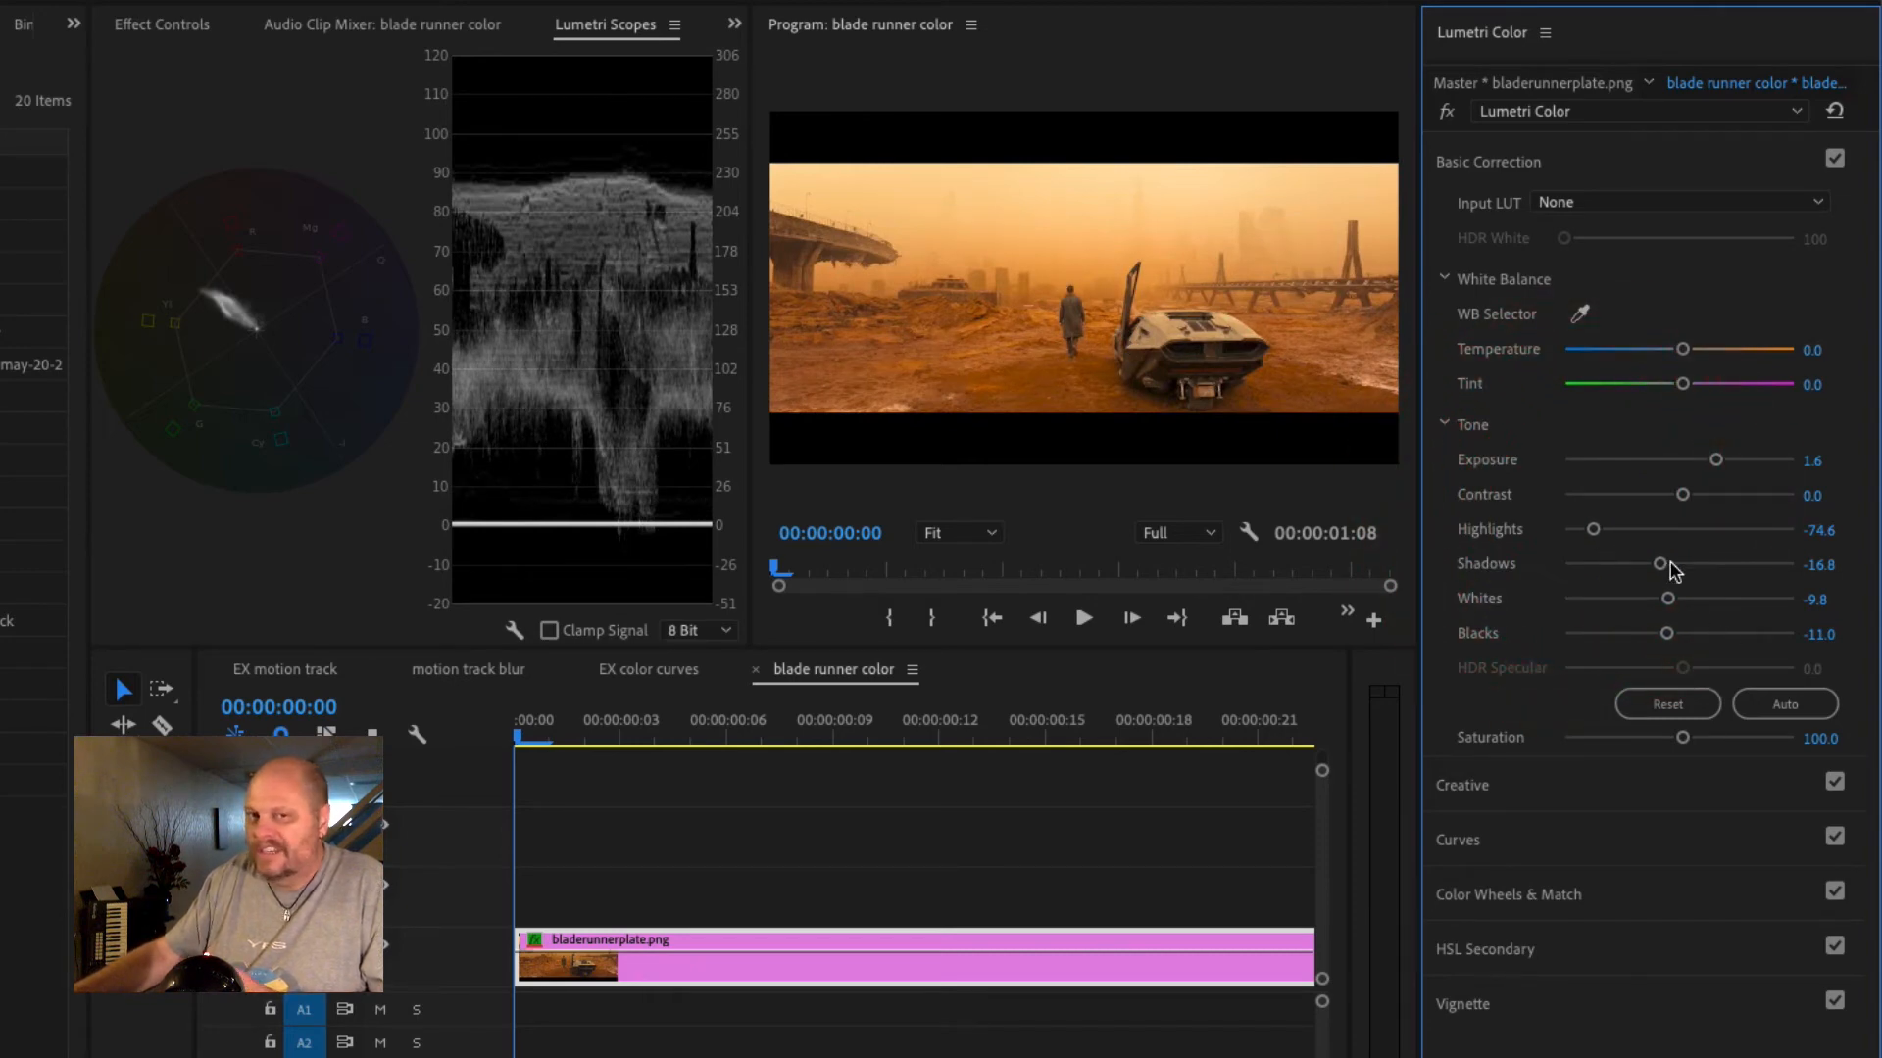
{"action": "left_click_drag", "start_coordinate": [1593, 531], "coordinate": [1582, 530]}
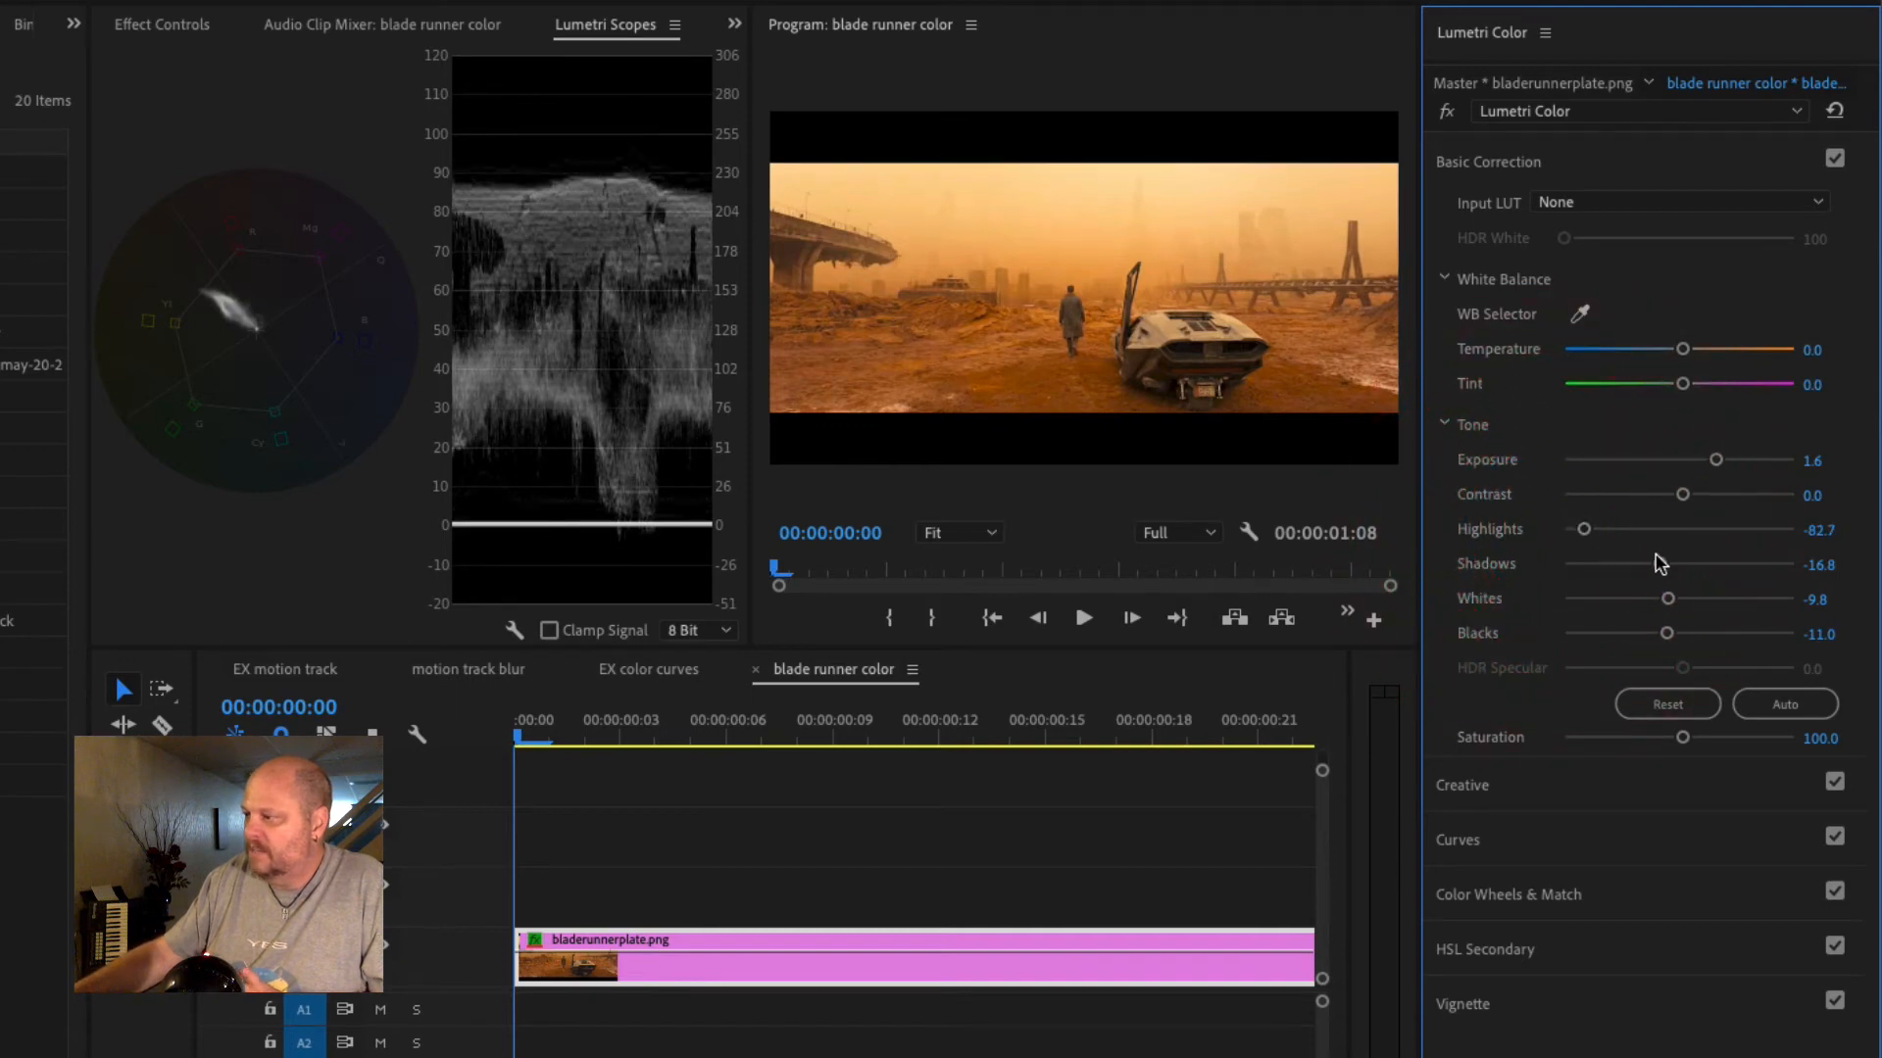
{"action": "left_click_drag", "start_coordinate": [1667, 599], "coordinate": [1729, 605]}
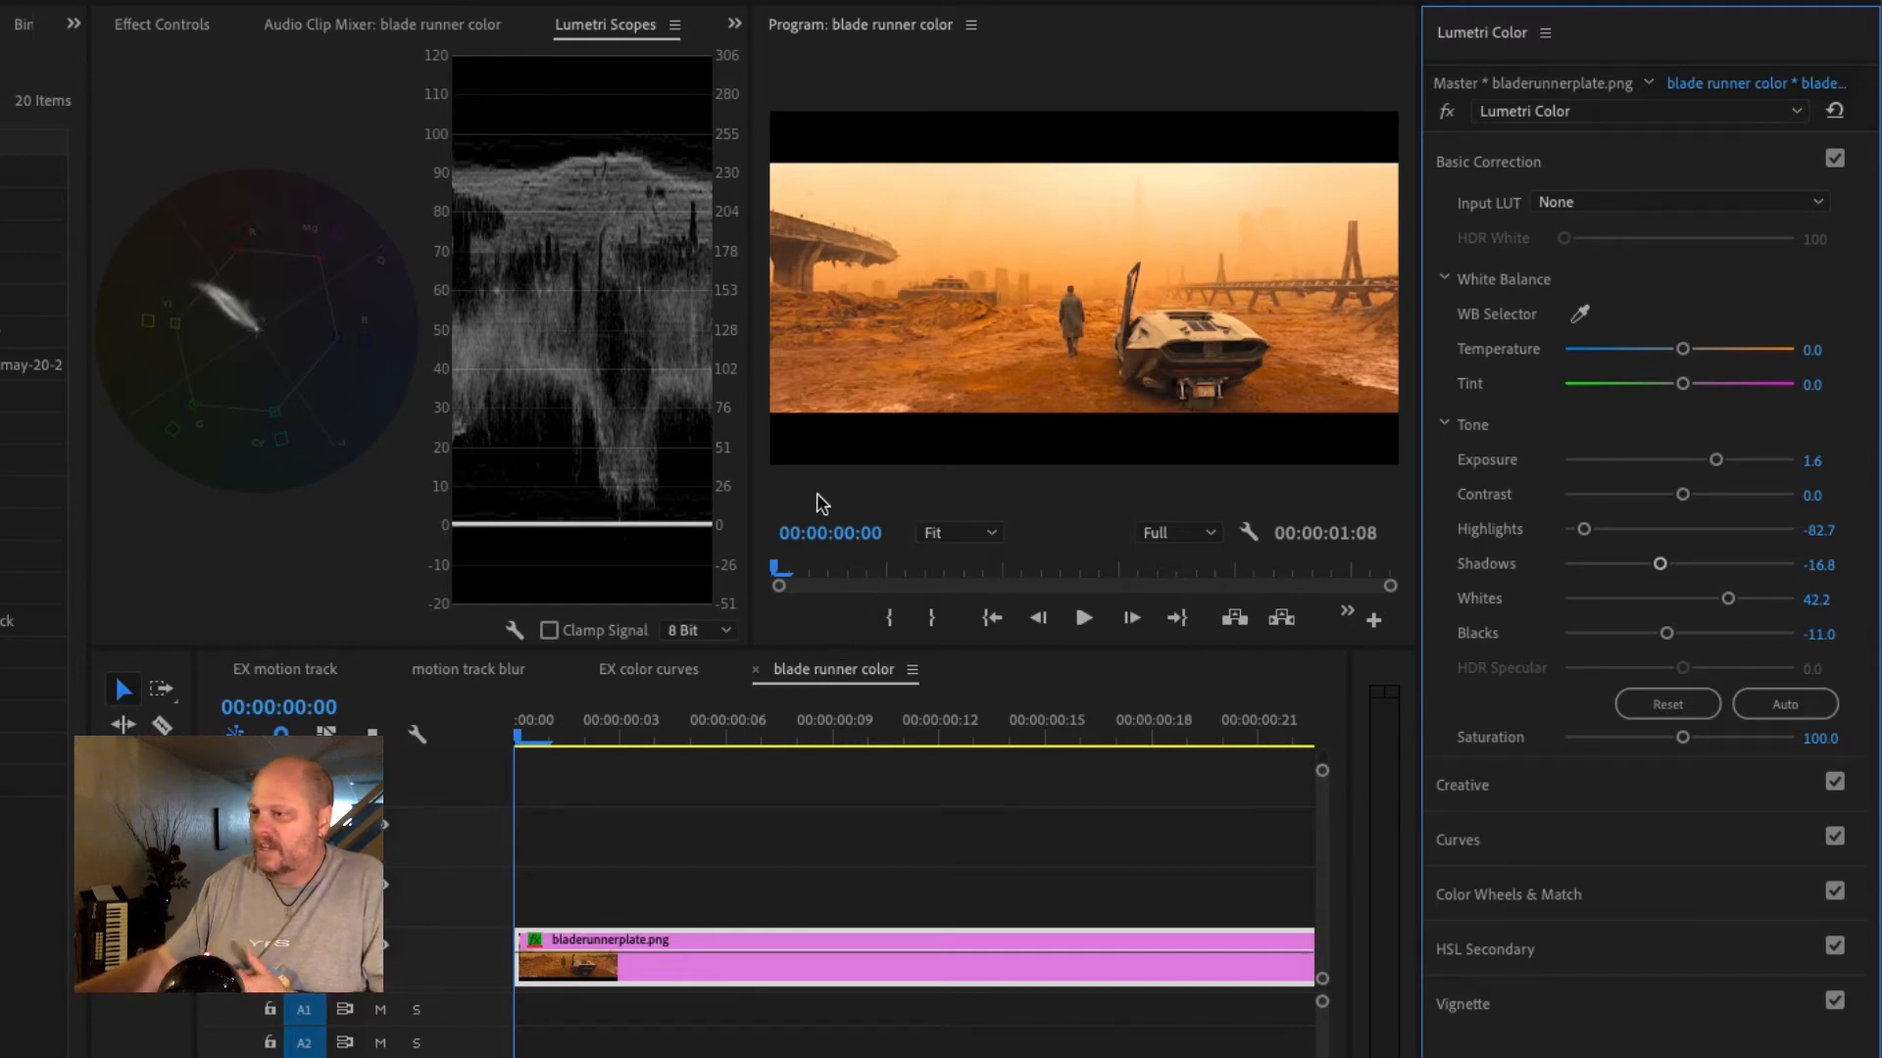
- Show the original bladerunnerplate.png in the Source Monitor beside the graded sequence
{"action": "left_click", "coordinate": [162, 23]}
{"action": "left_click", "coordinate": [734, 23]}
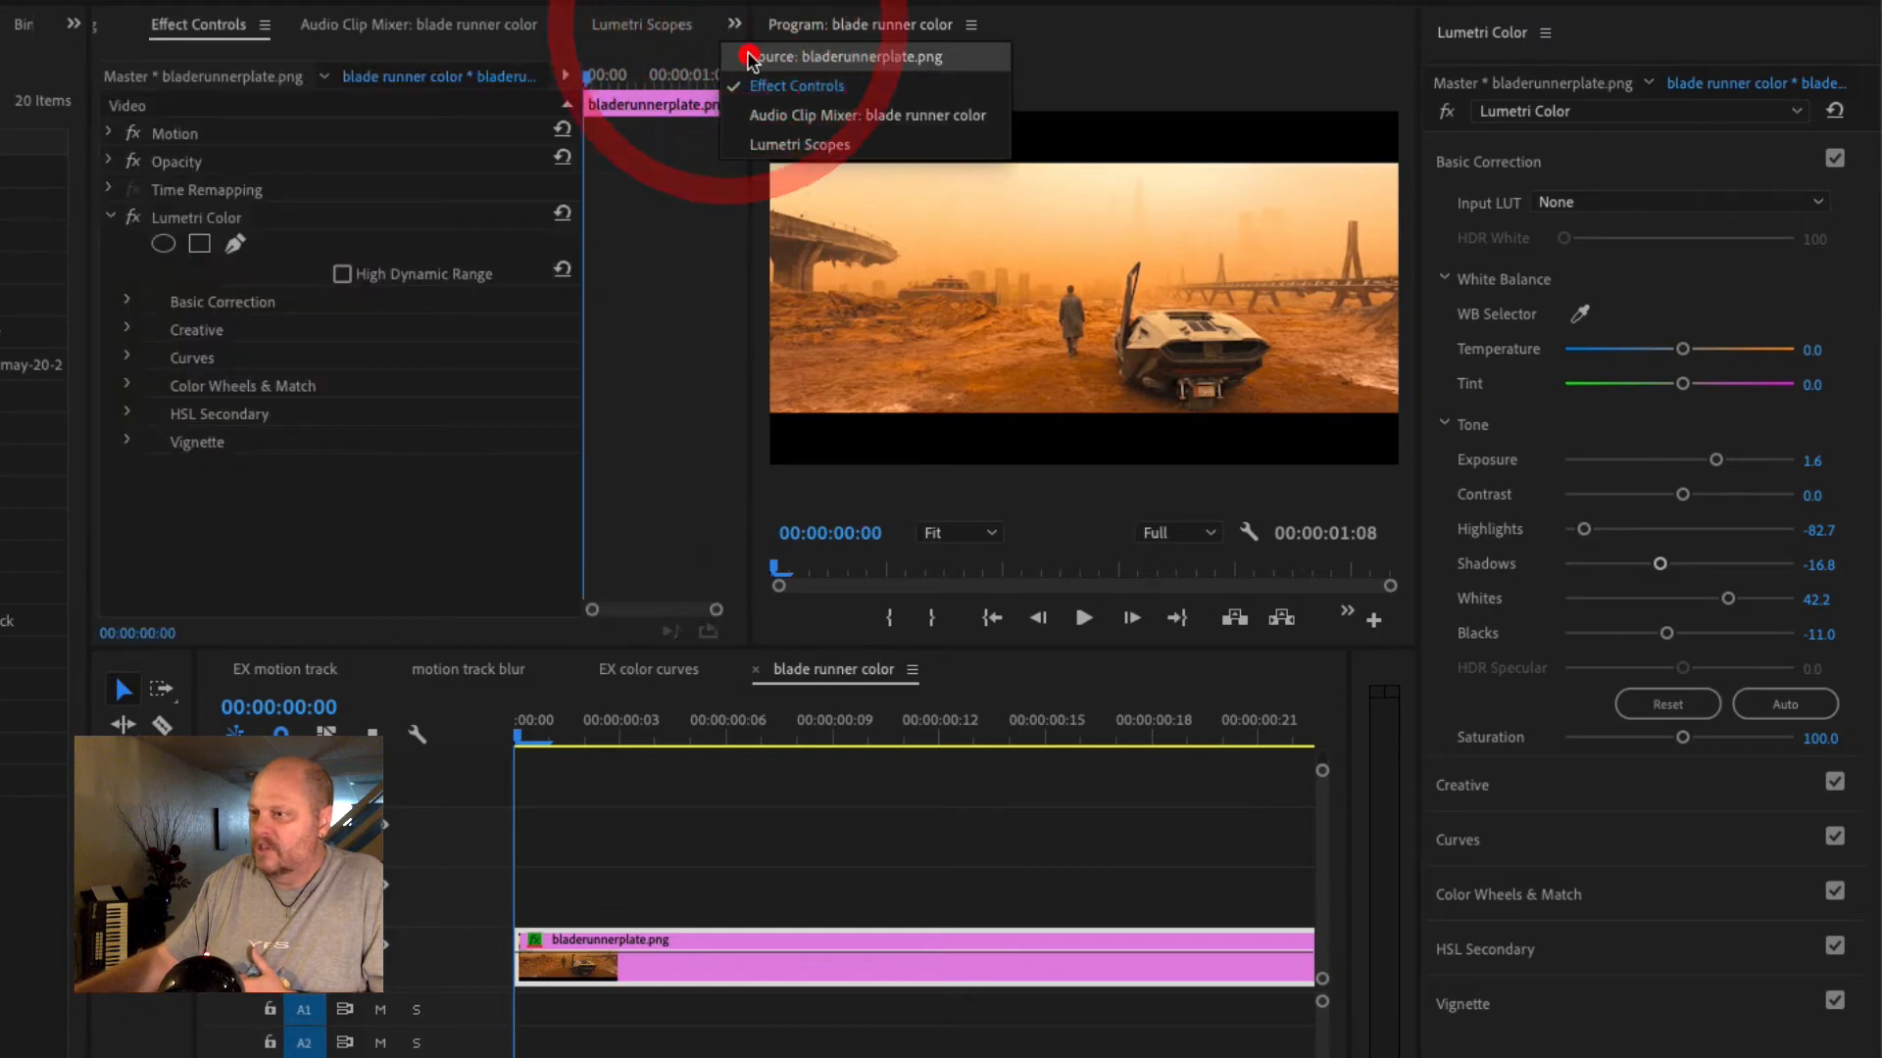
{"action": "left_click", "coordinate": [814, 47]}
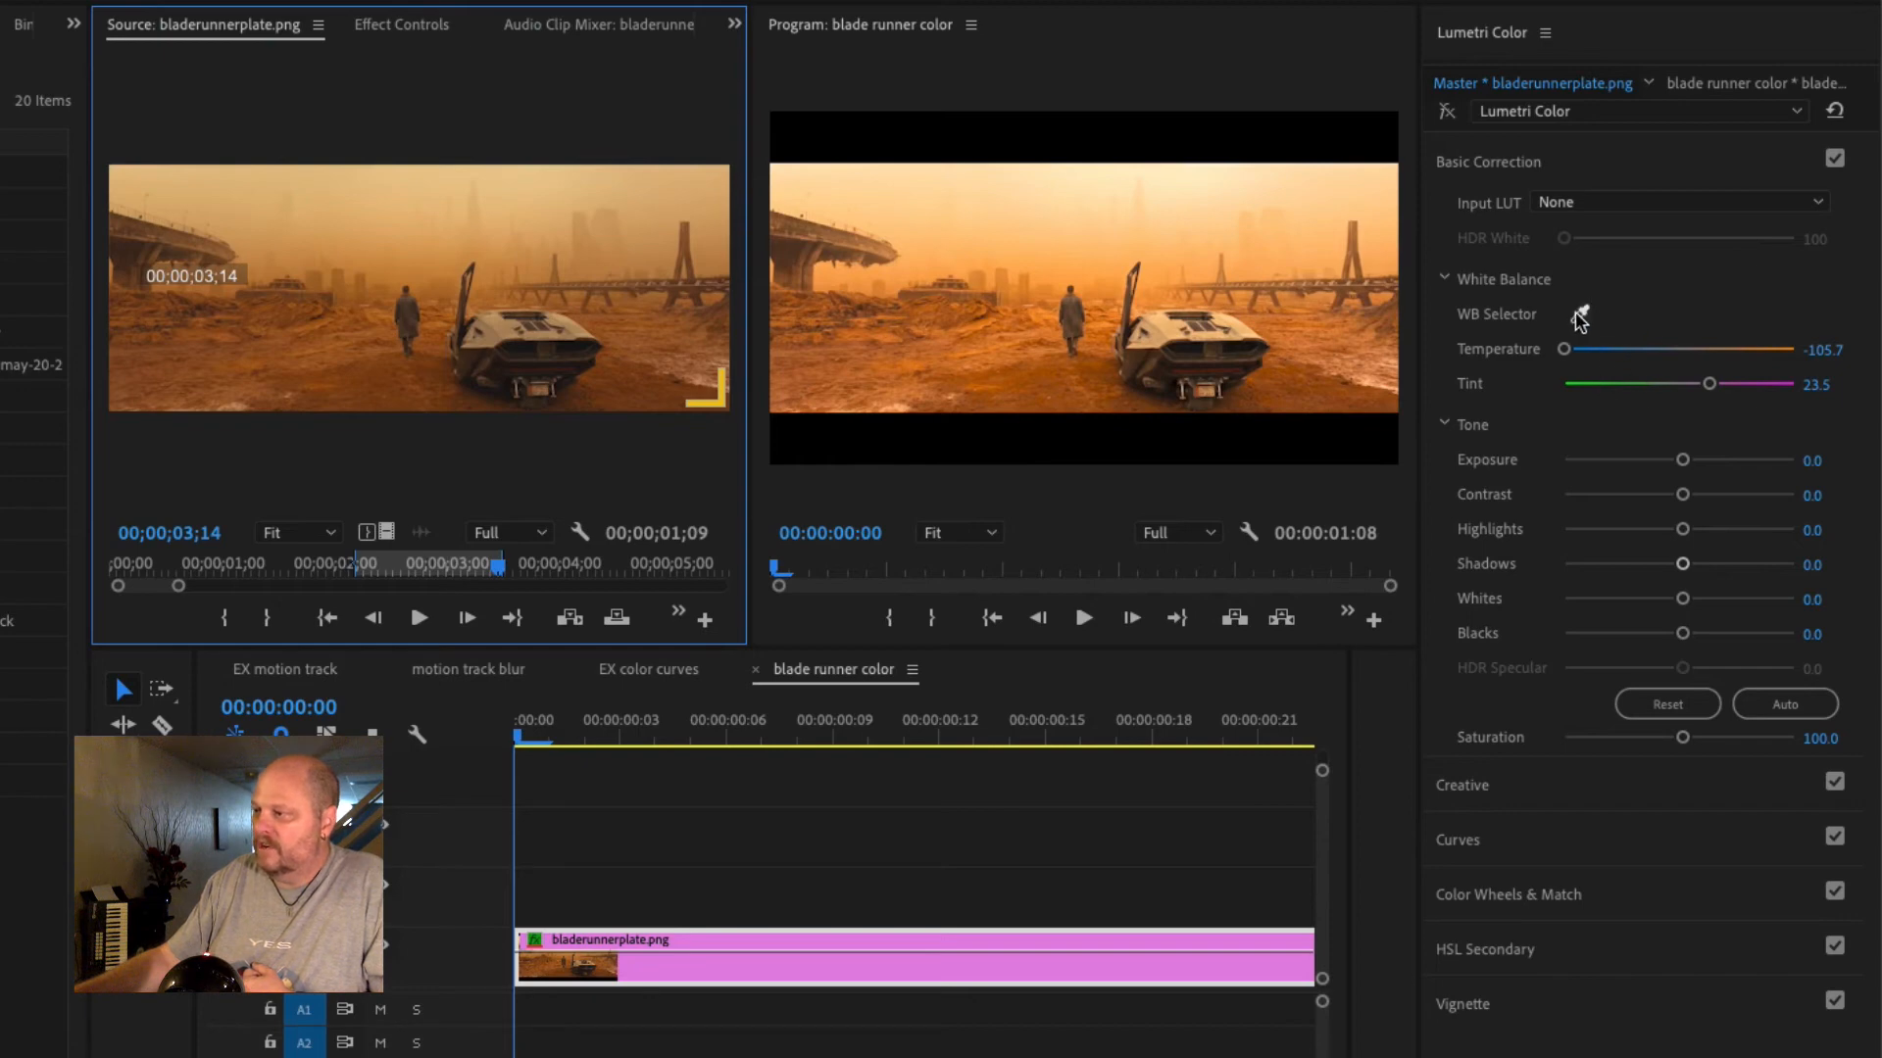
- Reselect the bladerunnerplate.png clip in the sequence and set its white balance by sampling the bright sky above the car with the WB Selector
{"action": "scroll", "coordinate": [1182, 597], "scroll_direction": "down", "scroll_amount": 1}
{"action": "left_click", "coordinate": [527, 742]}
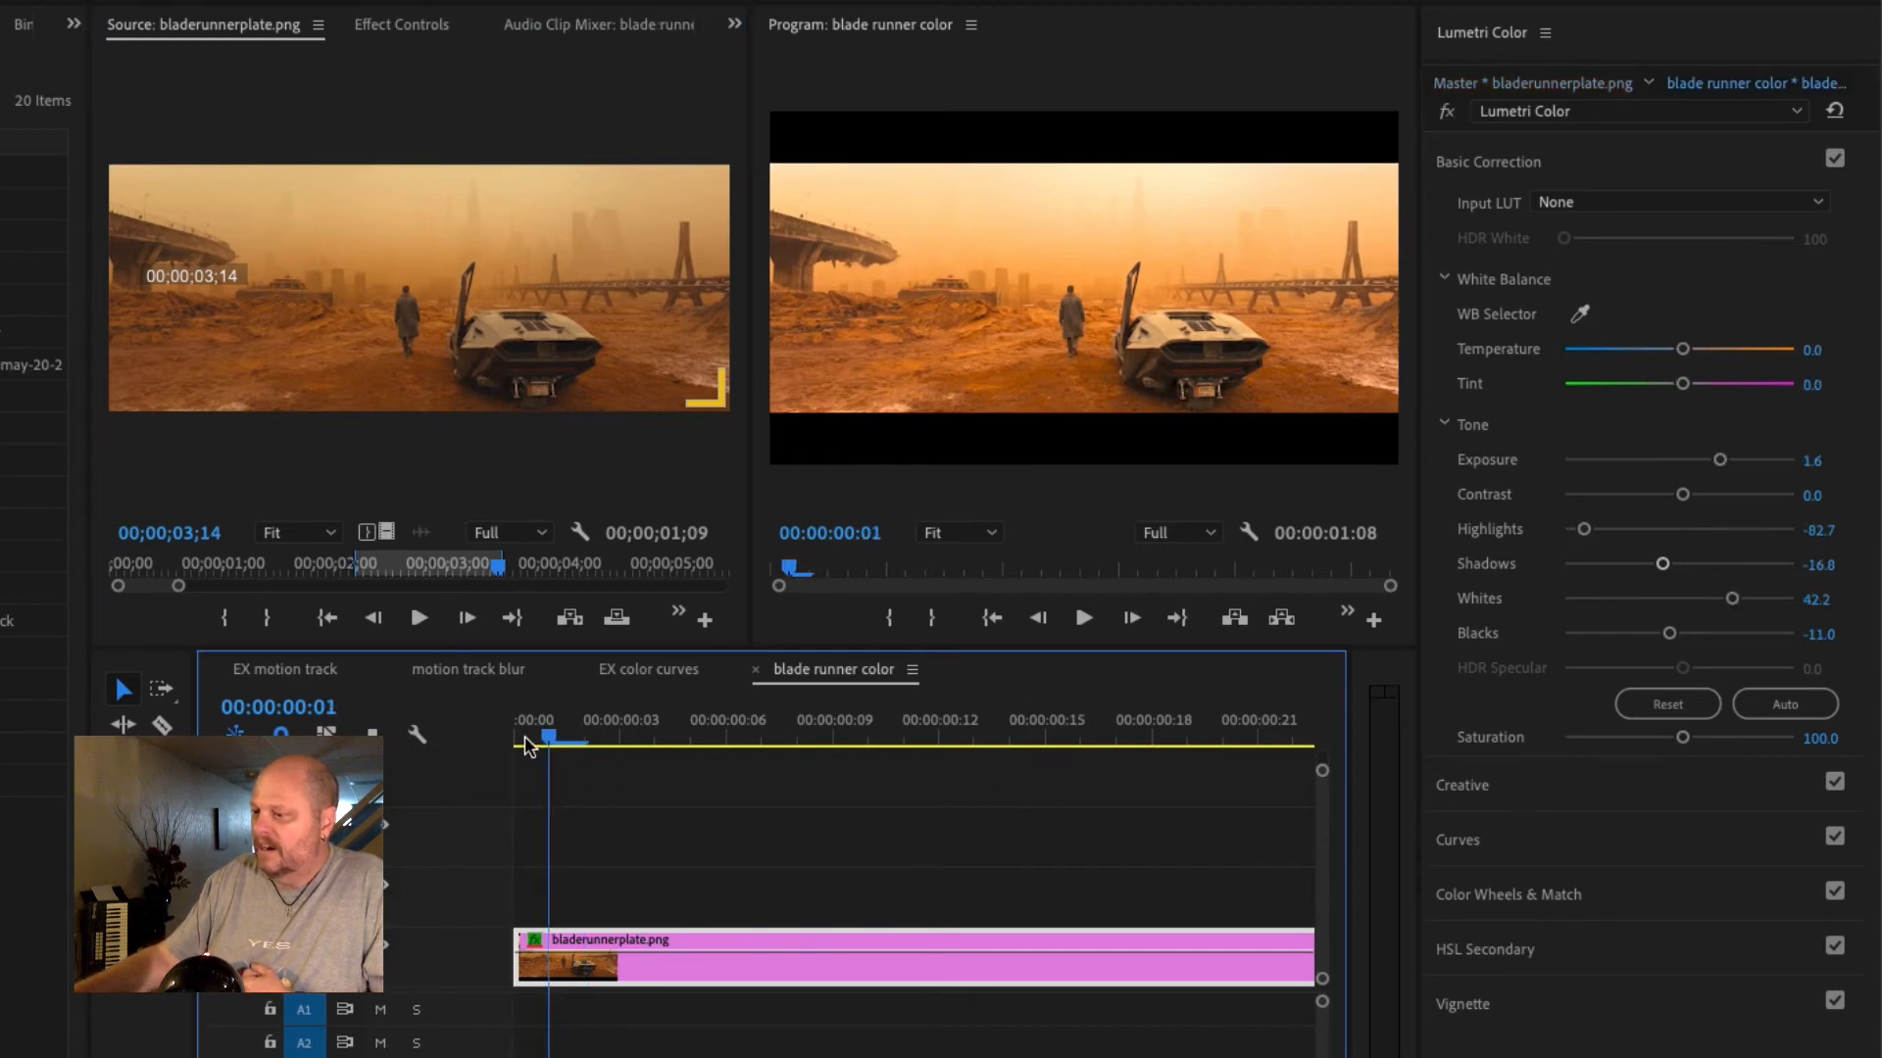
{"action": "left_click", "coordinate": [595, 964]}
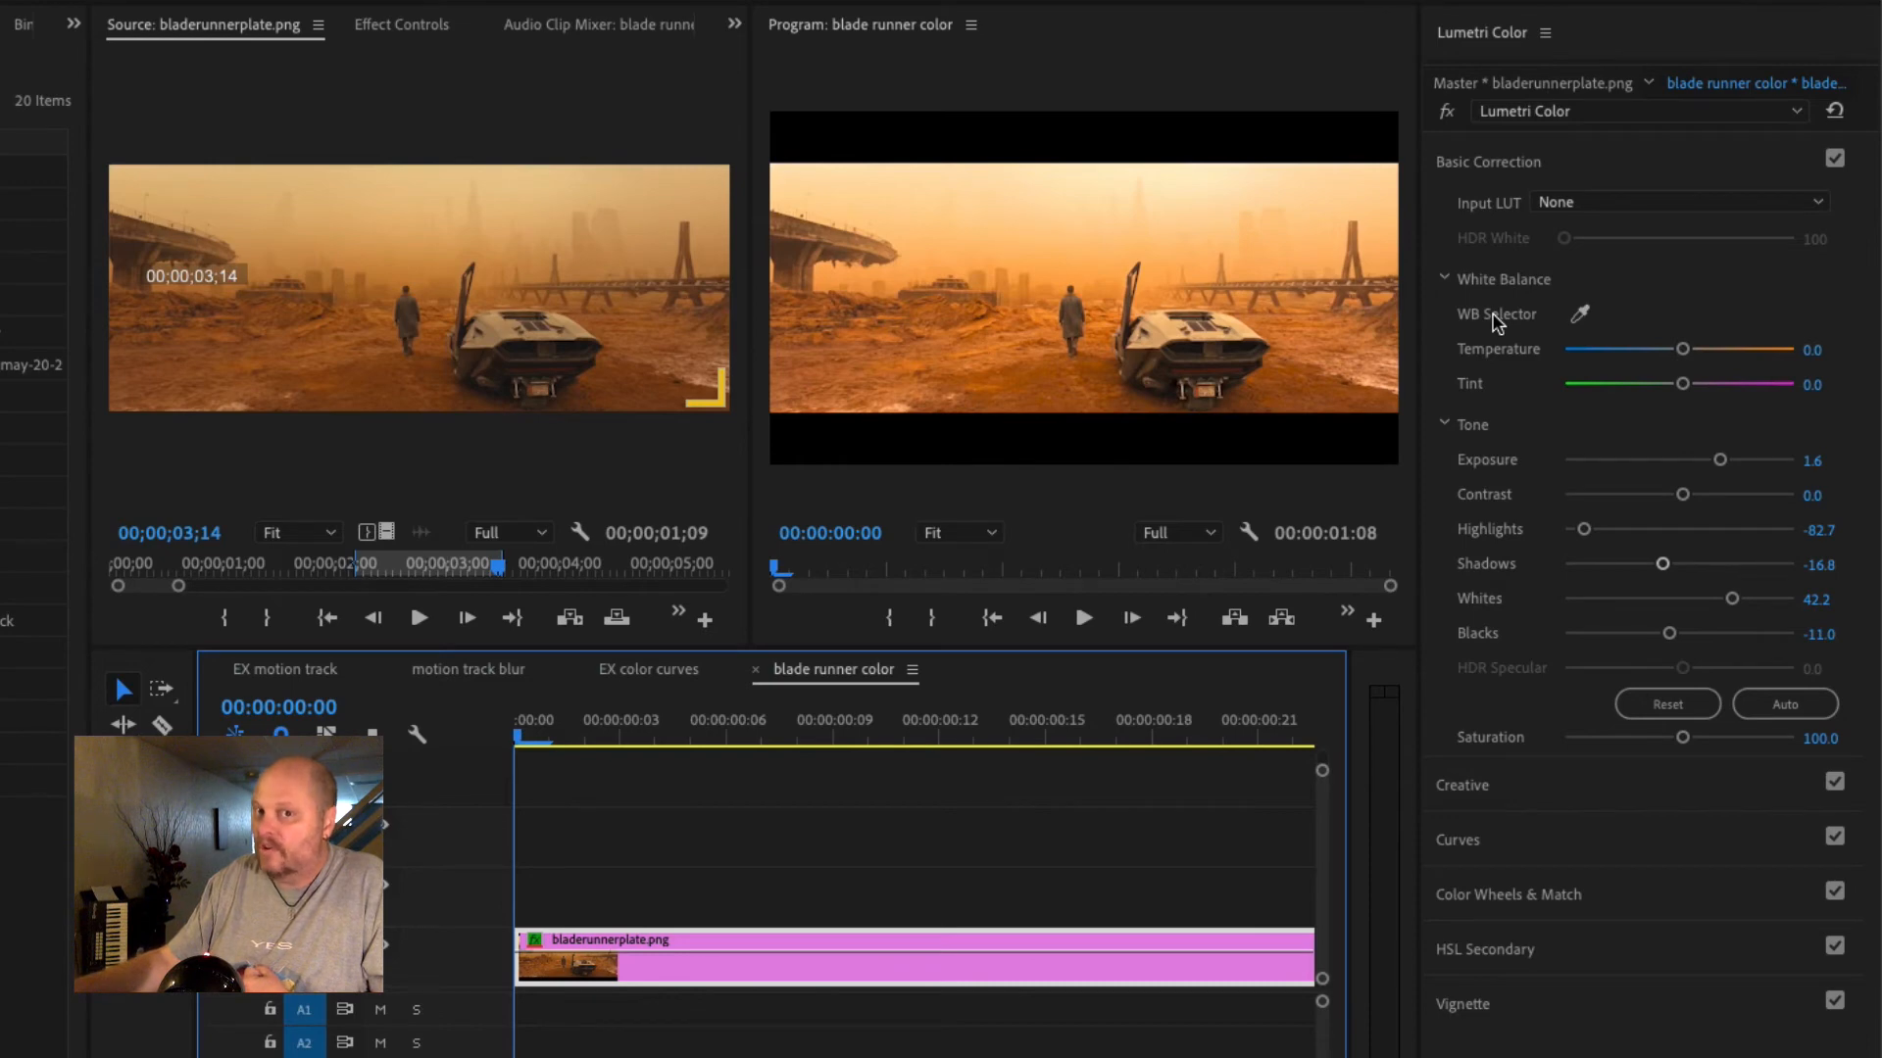
{"action": "left_click", "coordinate": [1579, 313]}
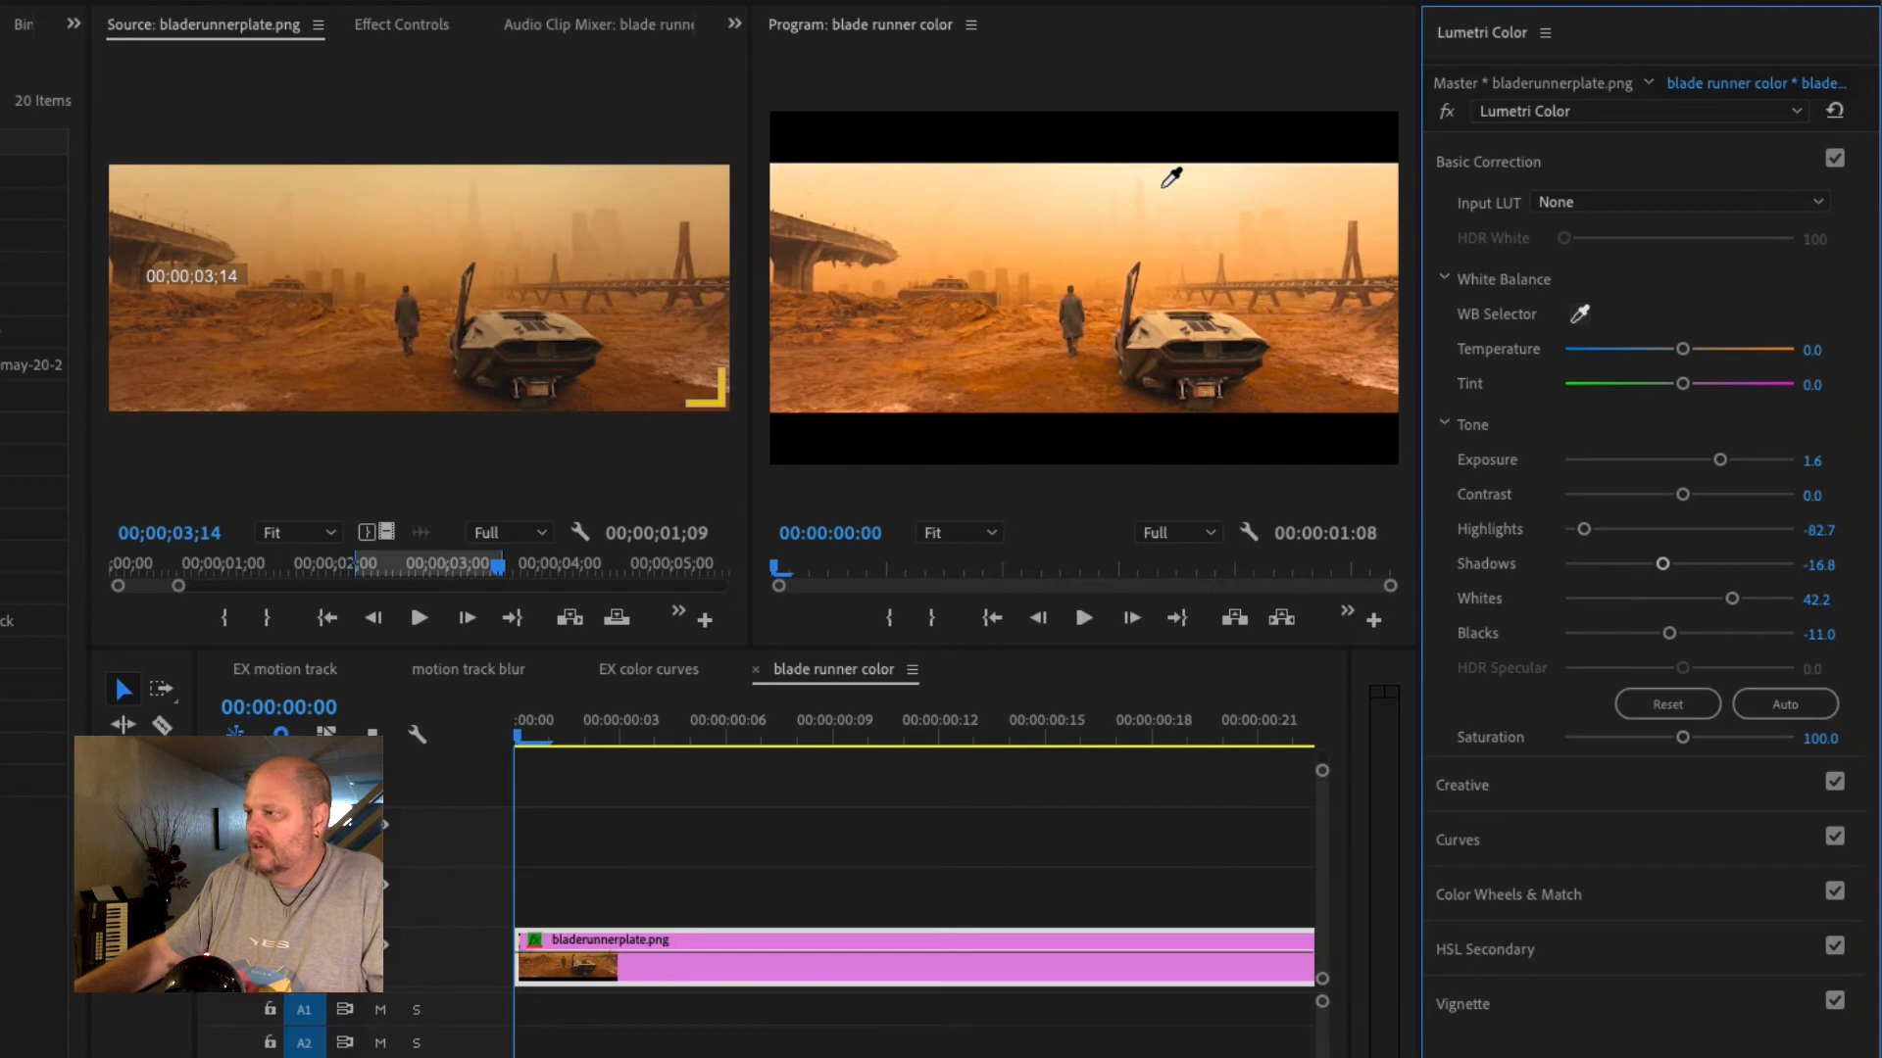
{"action": "left_click", "coordinate": [1163, 186]}
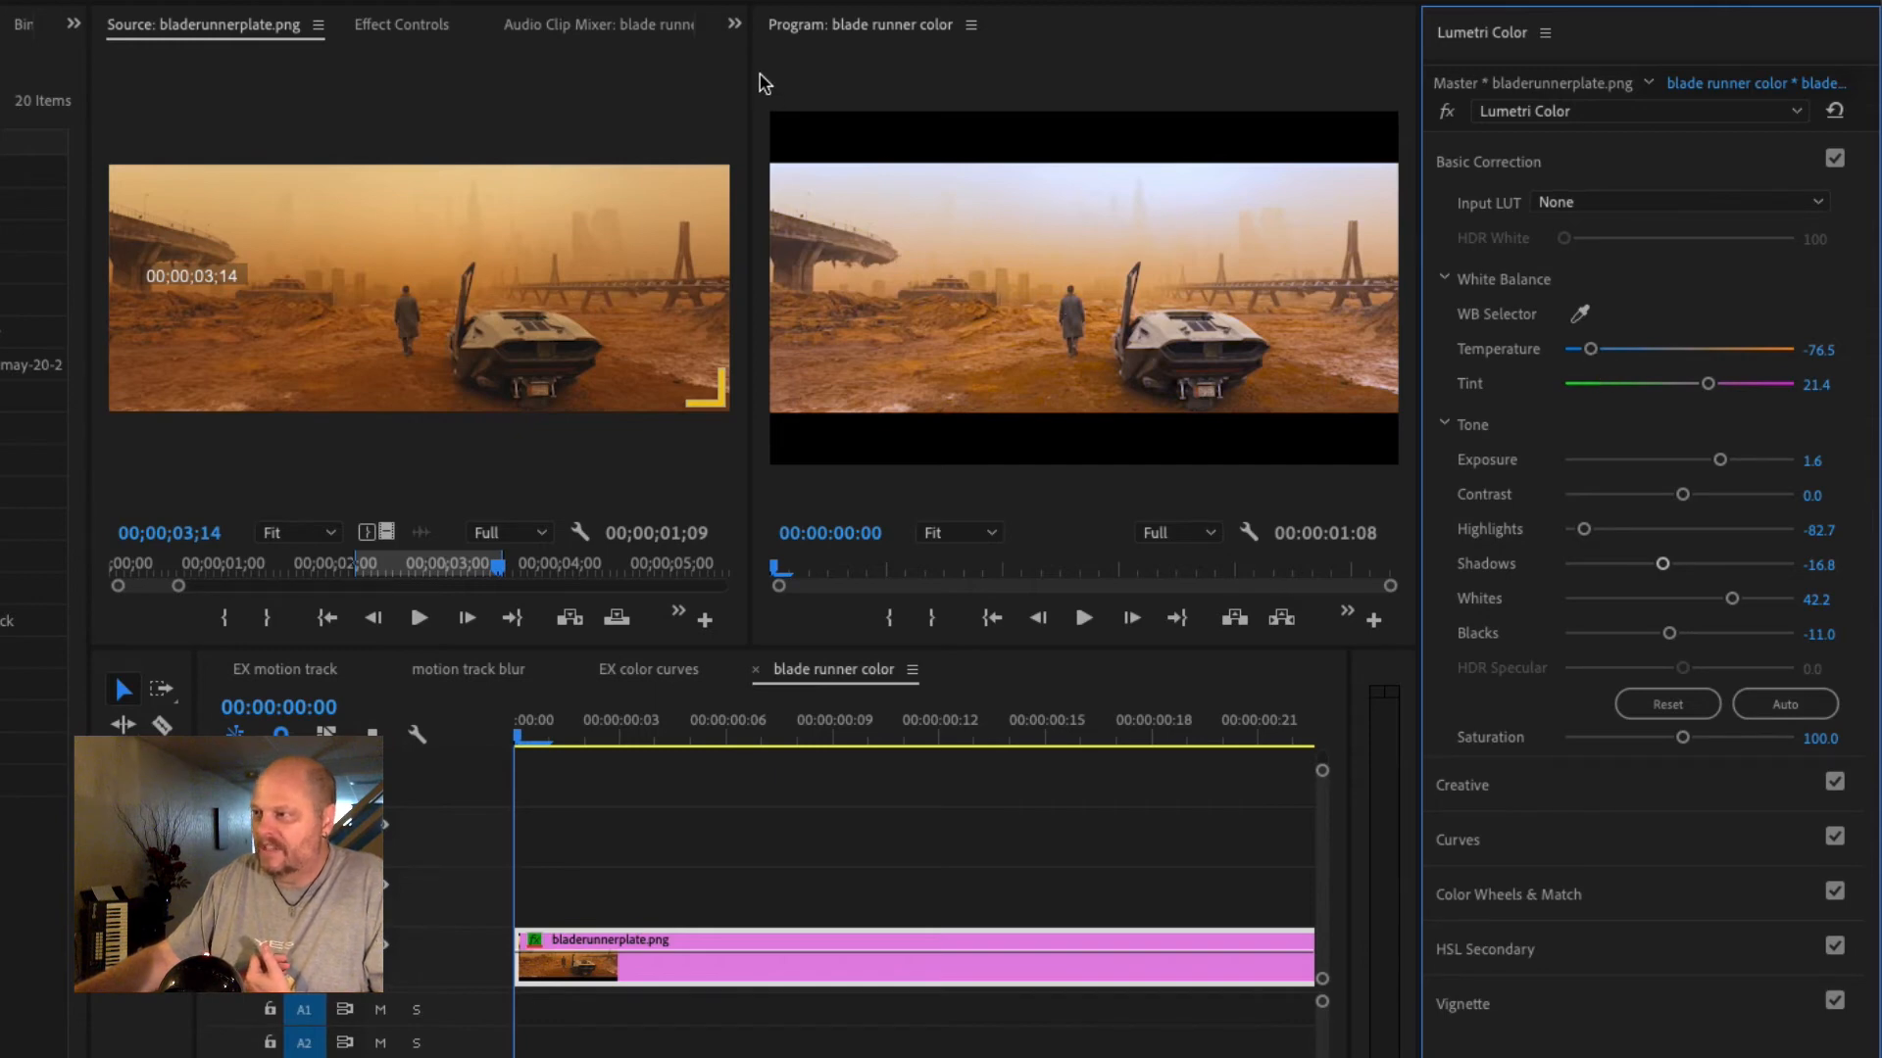
- Compare the graded program image with the original source image by viewing each one enlarged to full screen in turn
{"action": "left_click", "coordinate": [766, 116]}
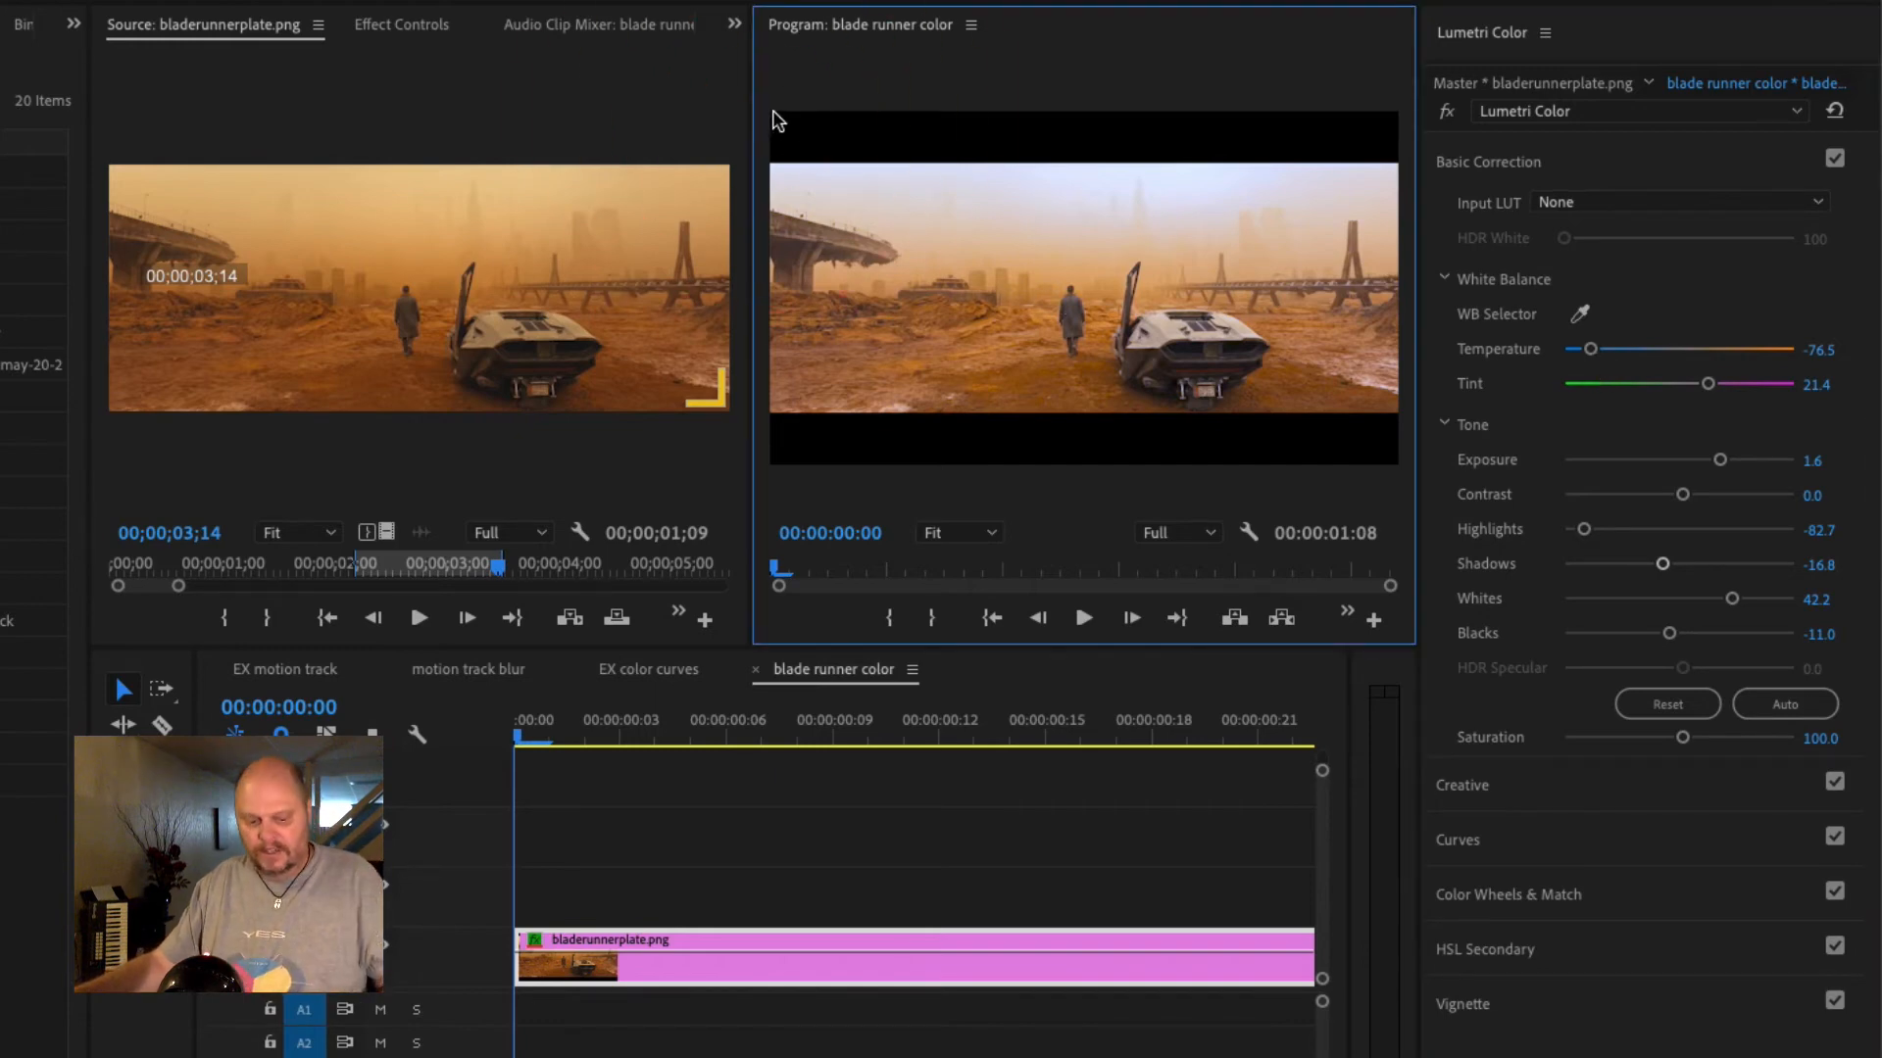
{"action": "key", "text": "grave"}
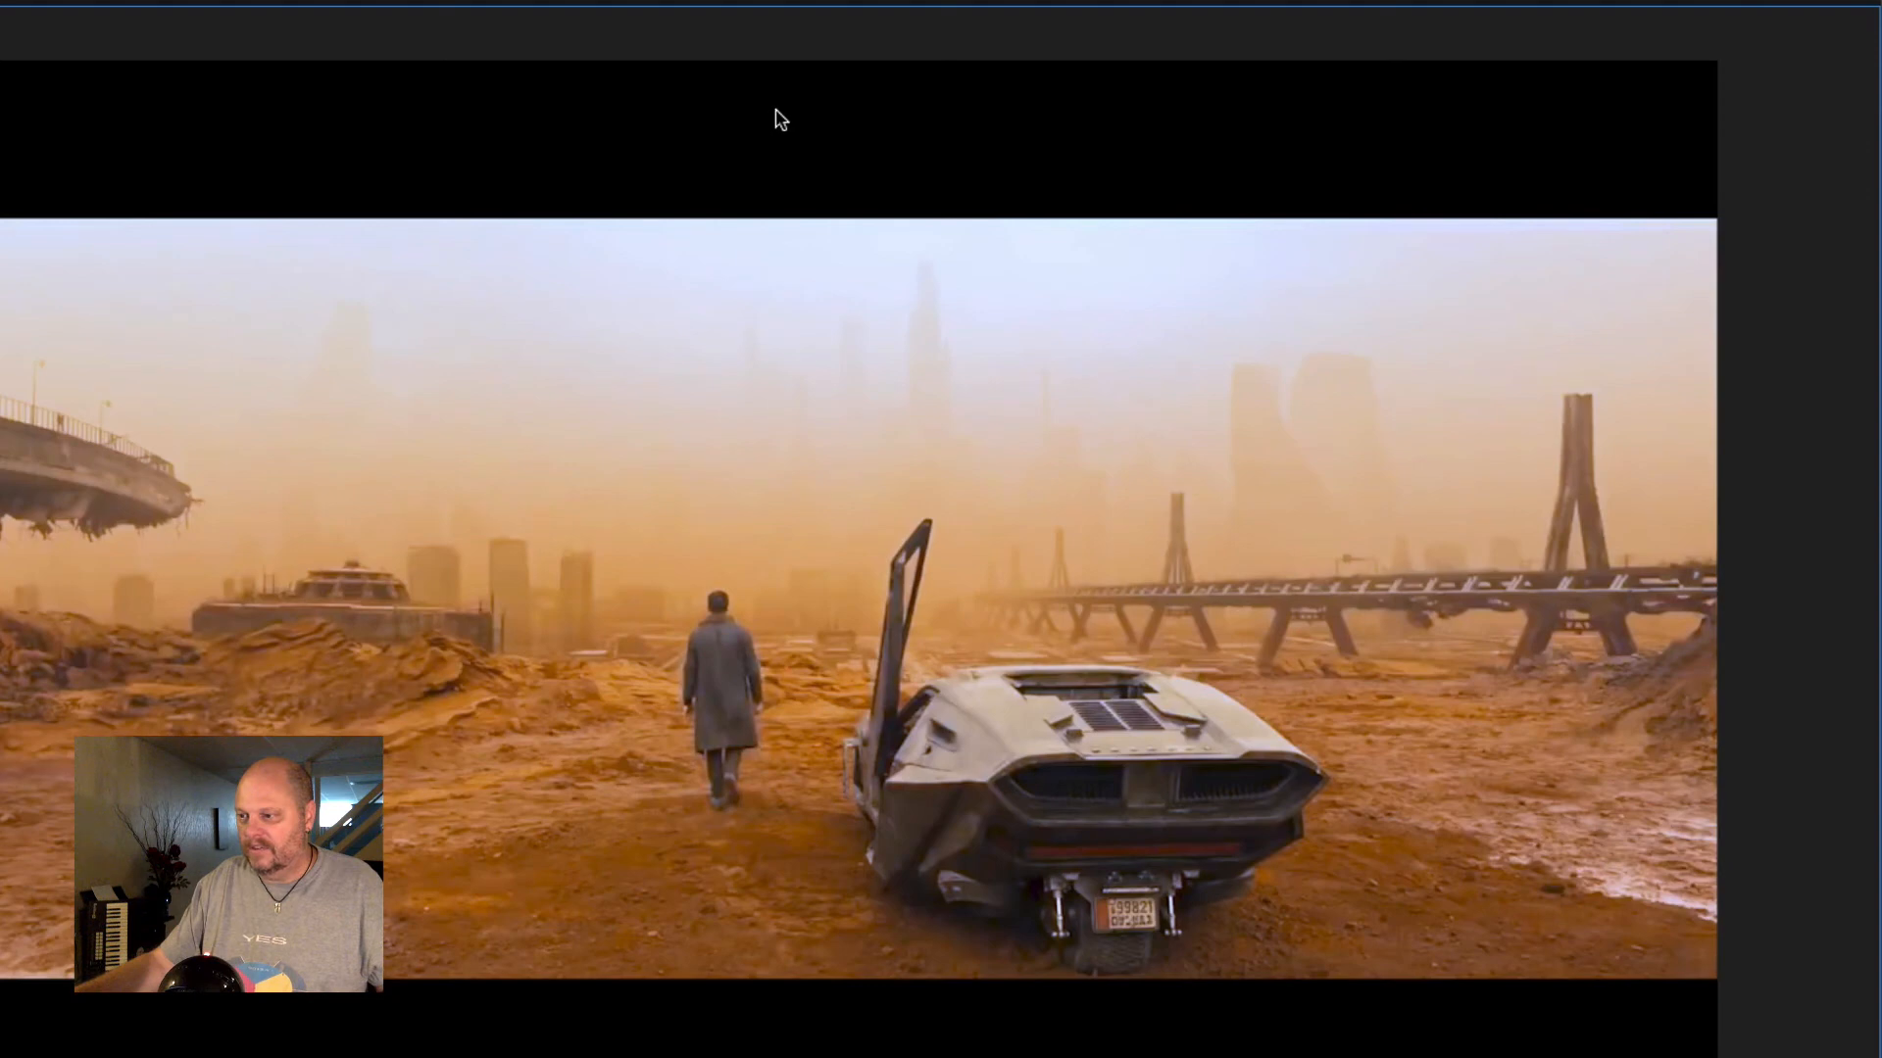
{"action": "key", "text": "grave"}
{"action": "left_click", "coordinate": [723, 136]}
{"action": "key", "text": "grave"}
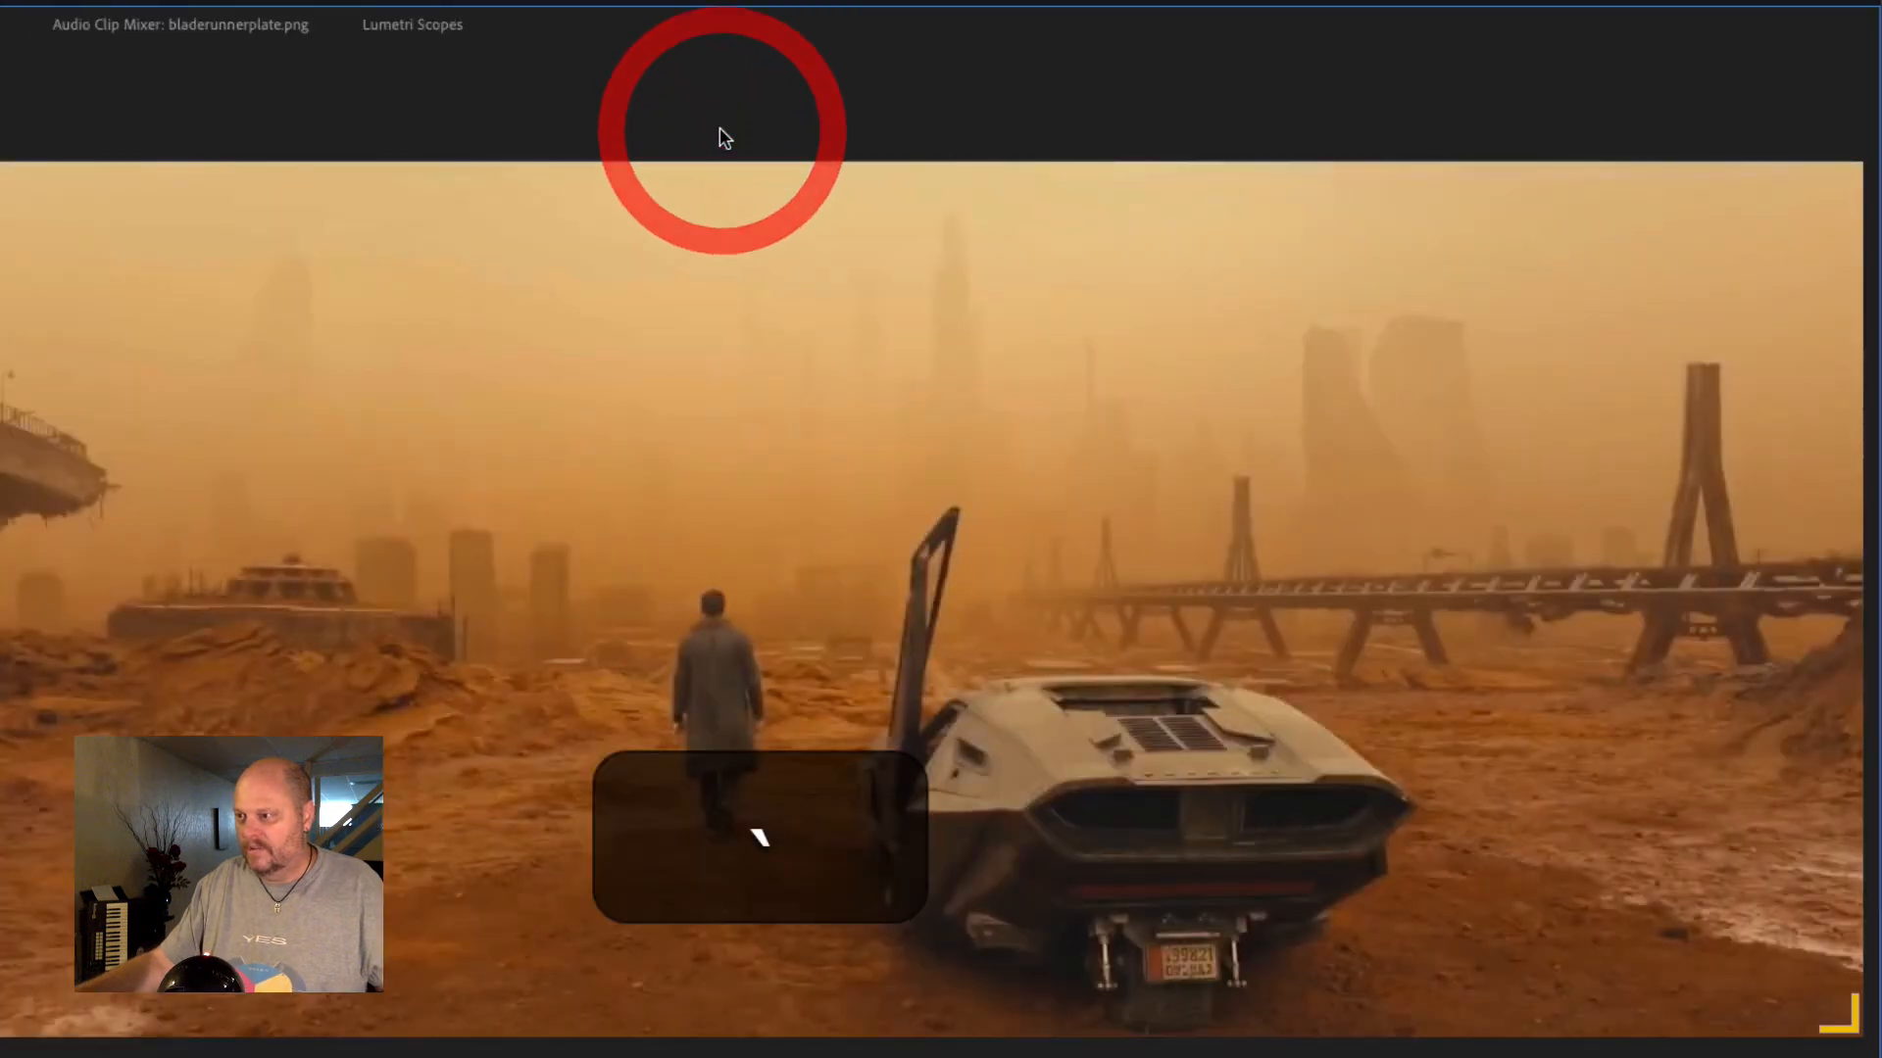
{"action": "key", "text": "grave"}
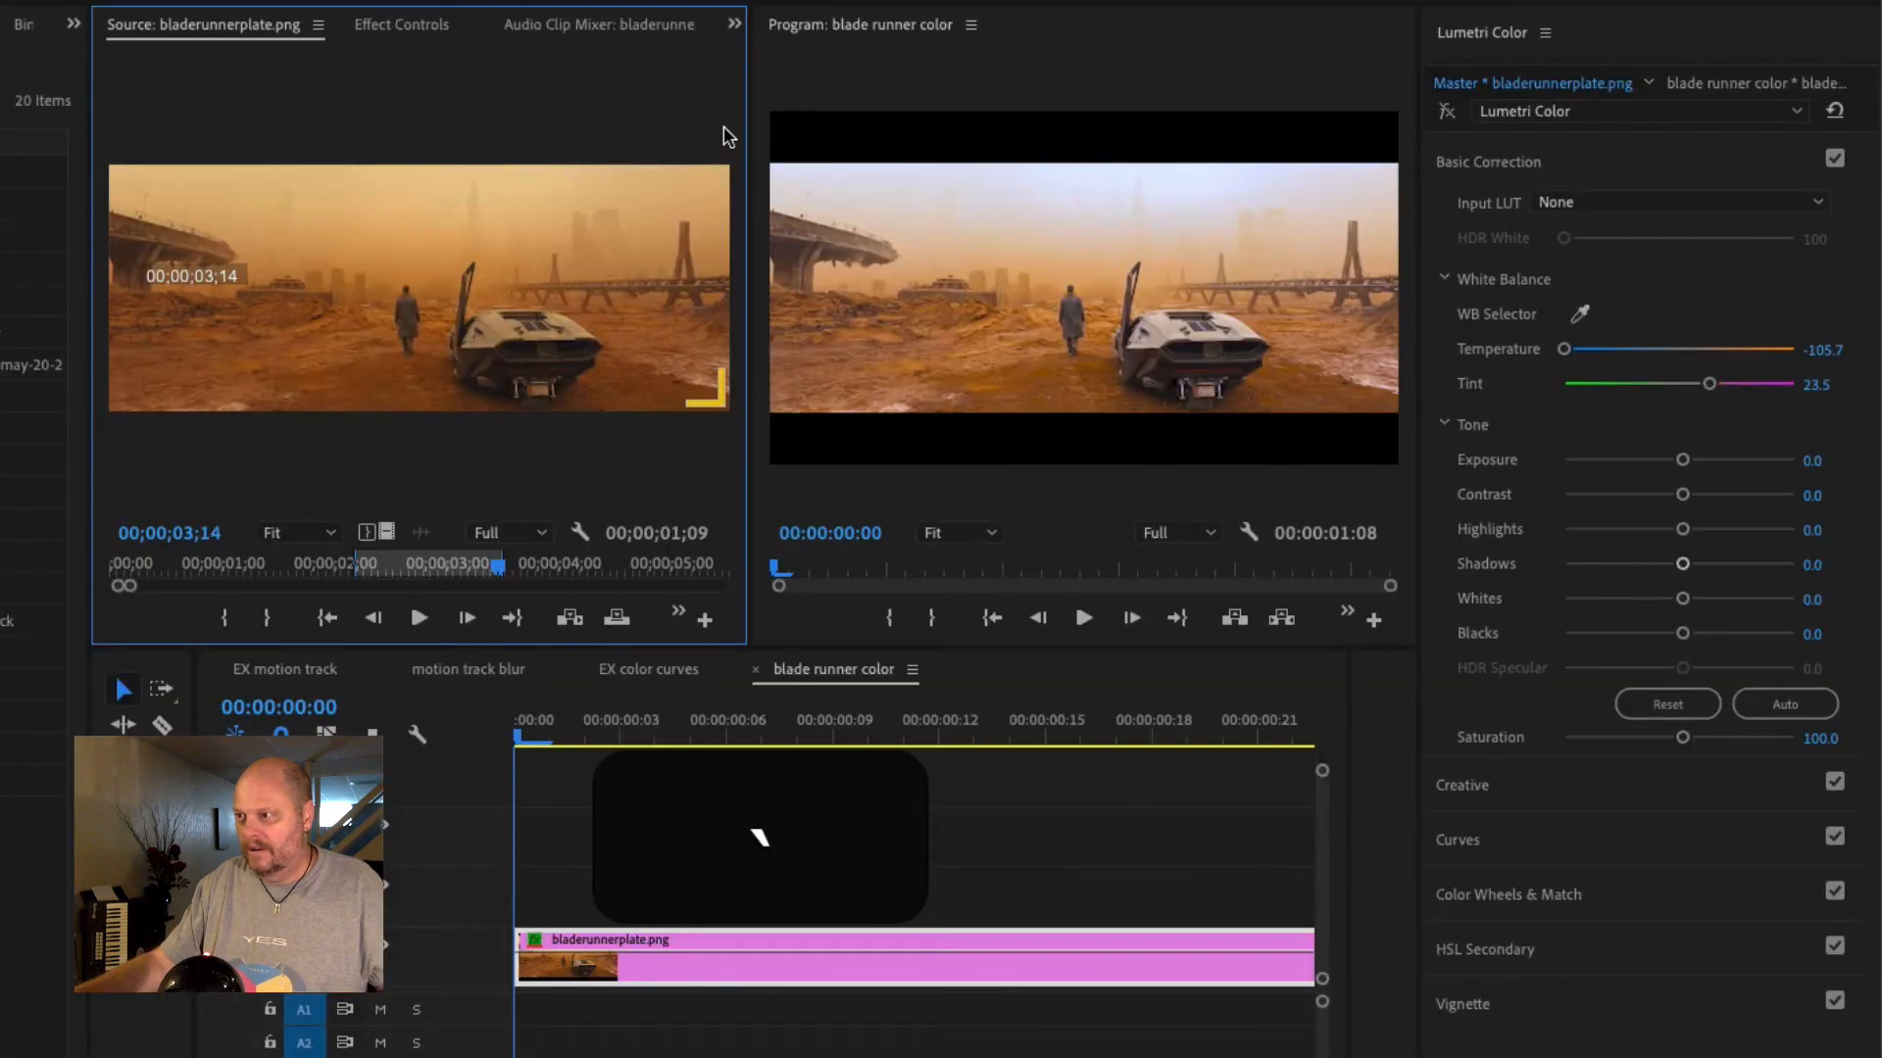
{"action": "left_click", "coordinate": [779, 98]}
{"action": "key", "text": "grave"}
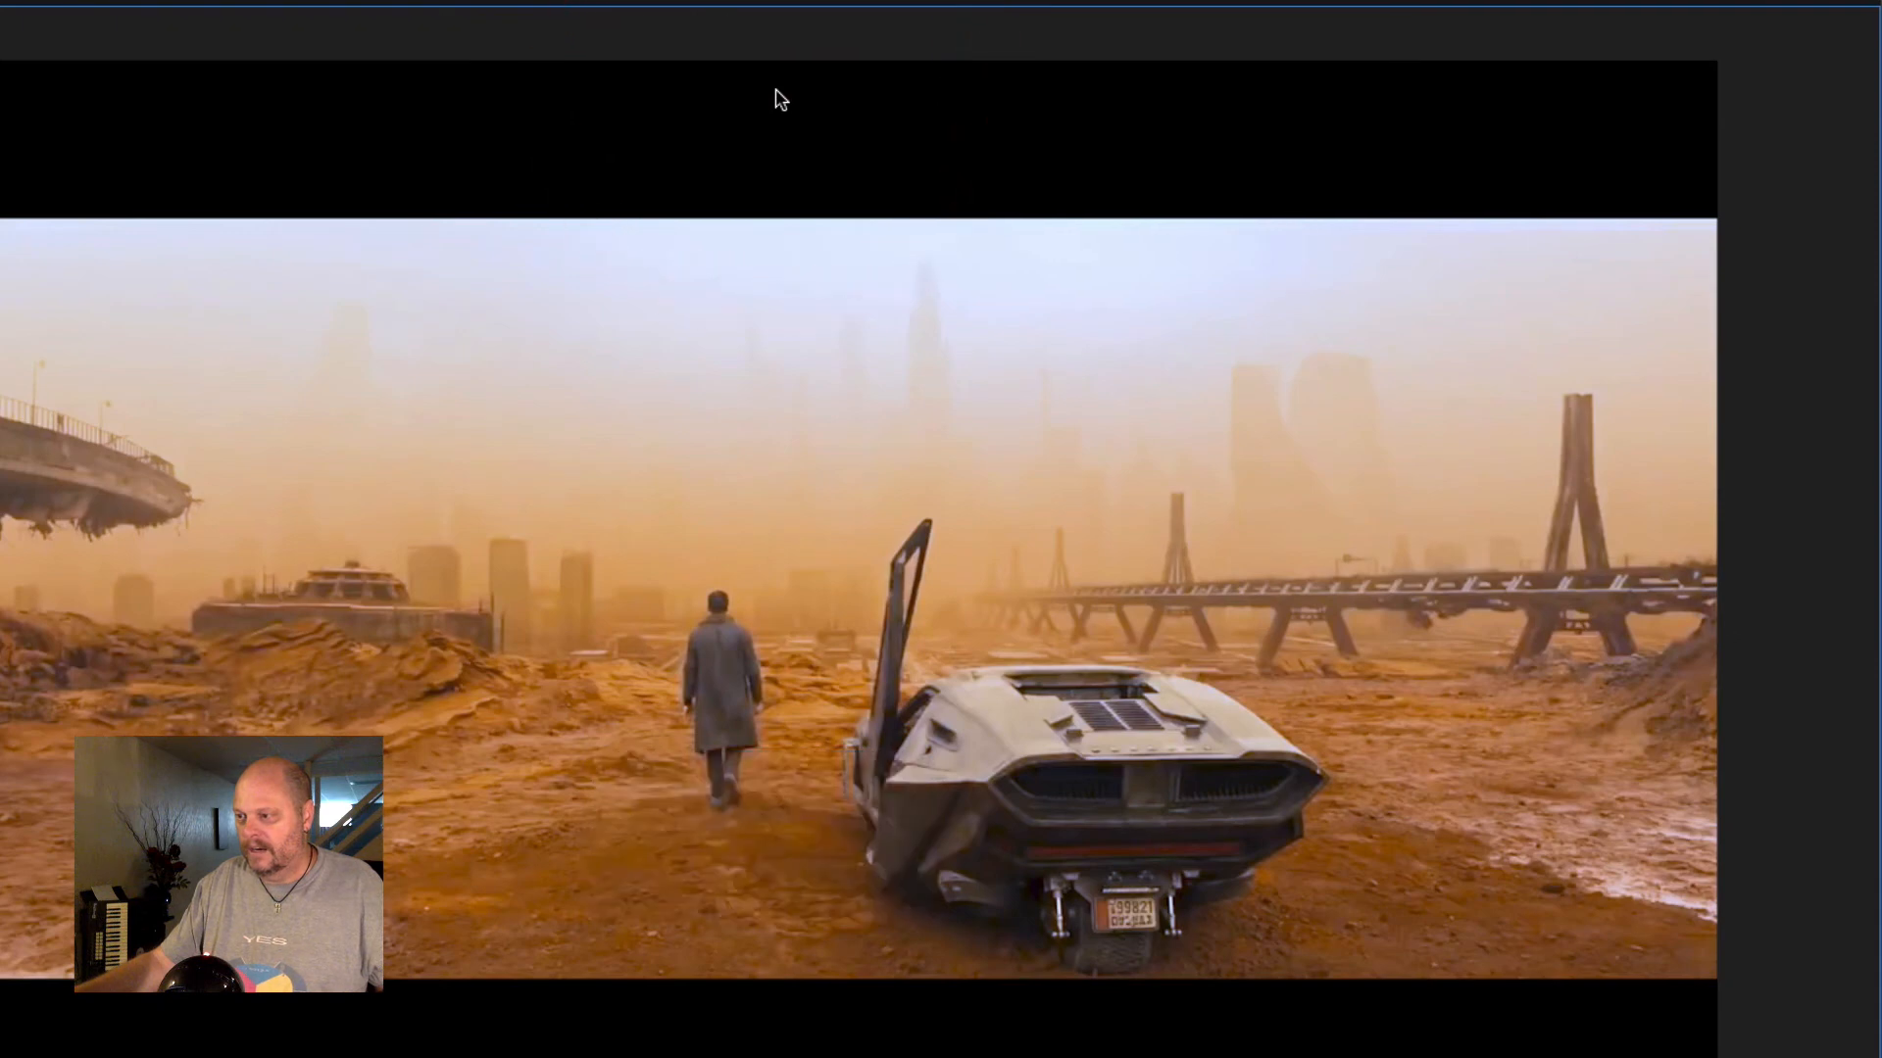
{"action": "key", "text": "grave"}
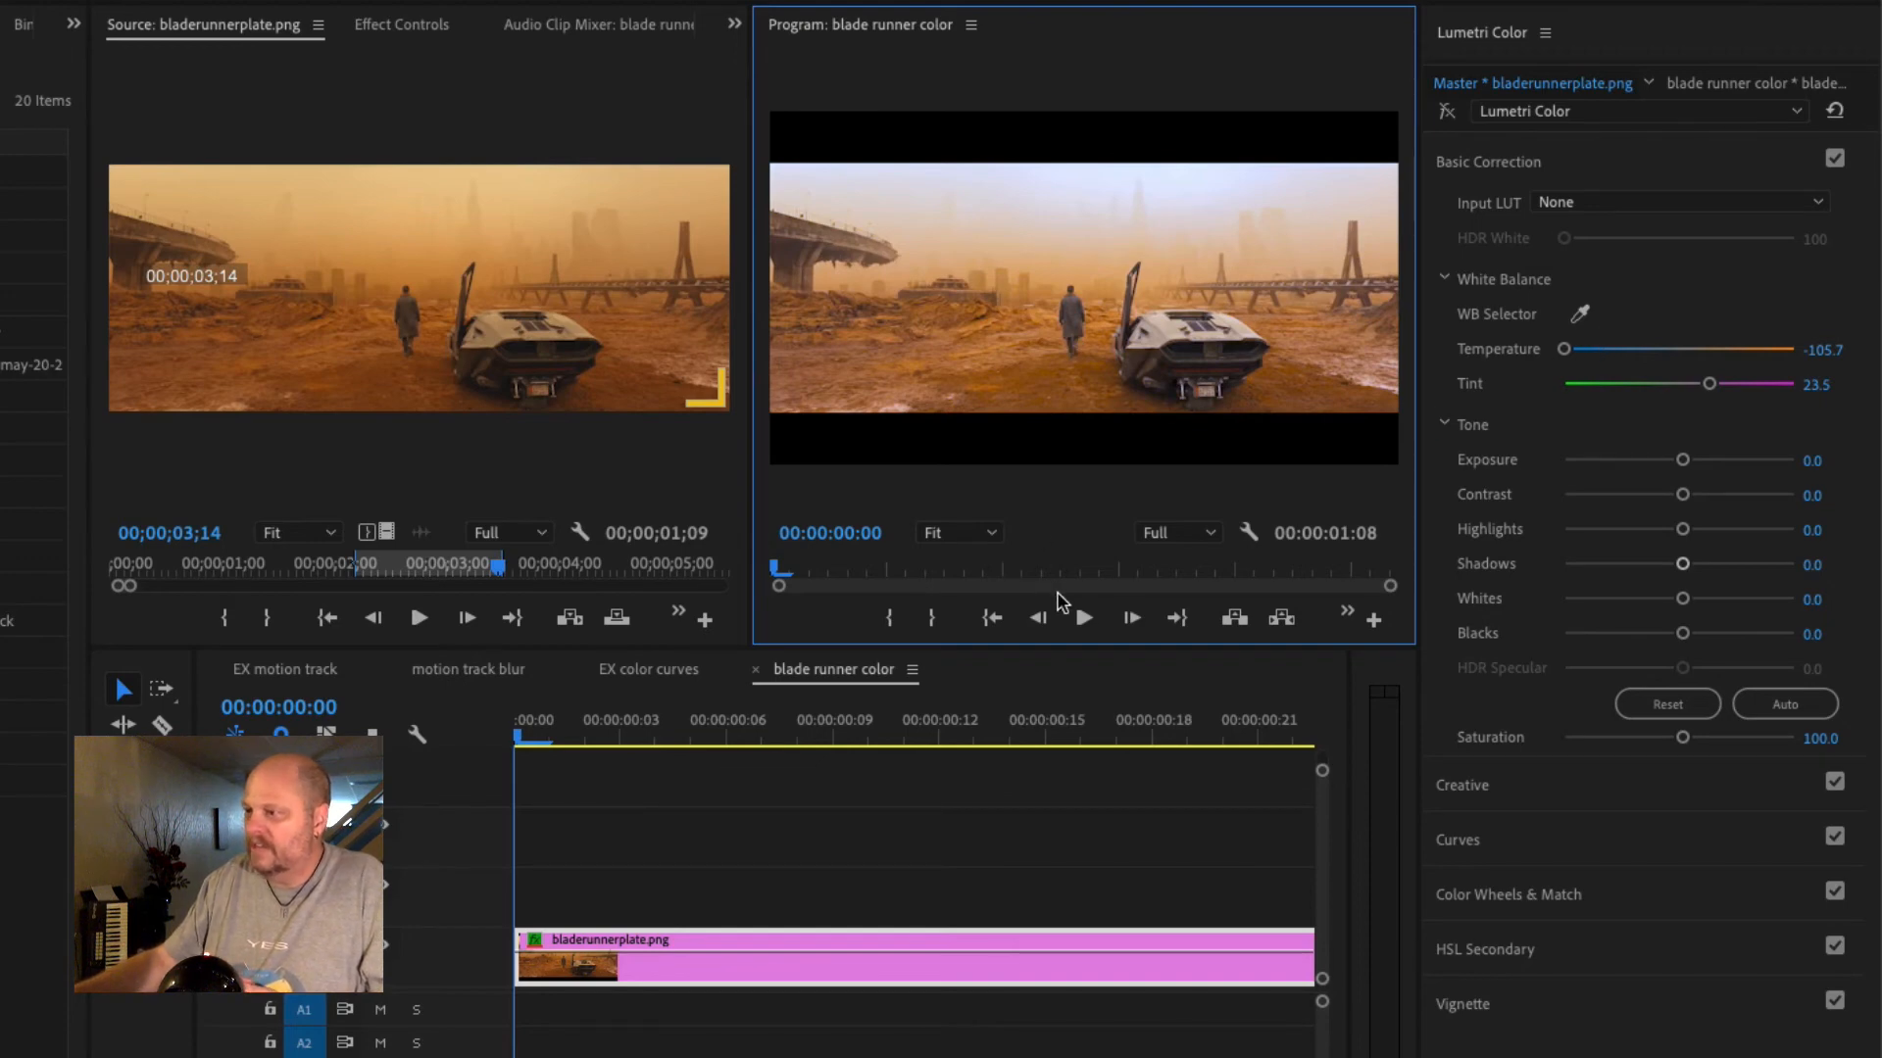
{"action": "left_click", "coordinate": [701, 132]}
{"action": "key", "text": "grave"}
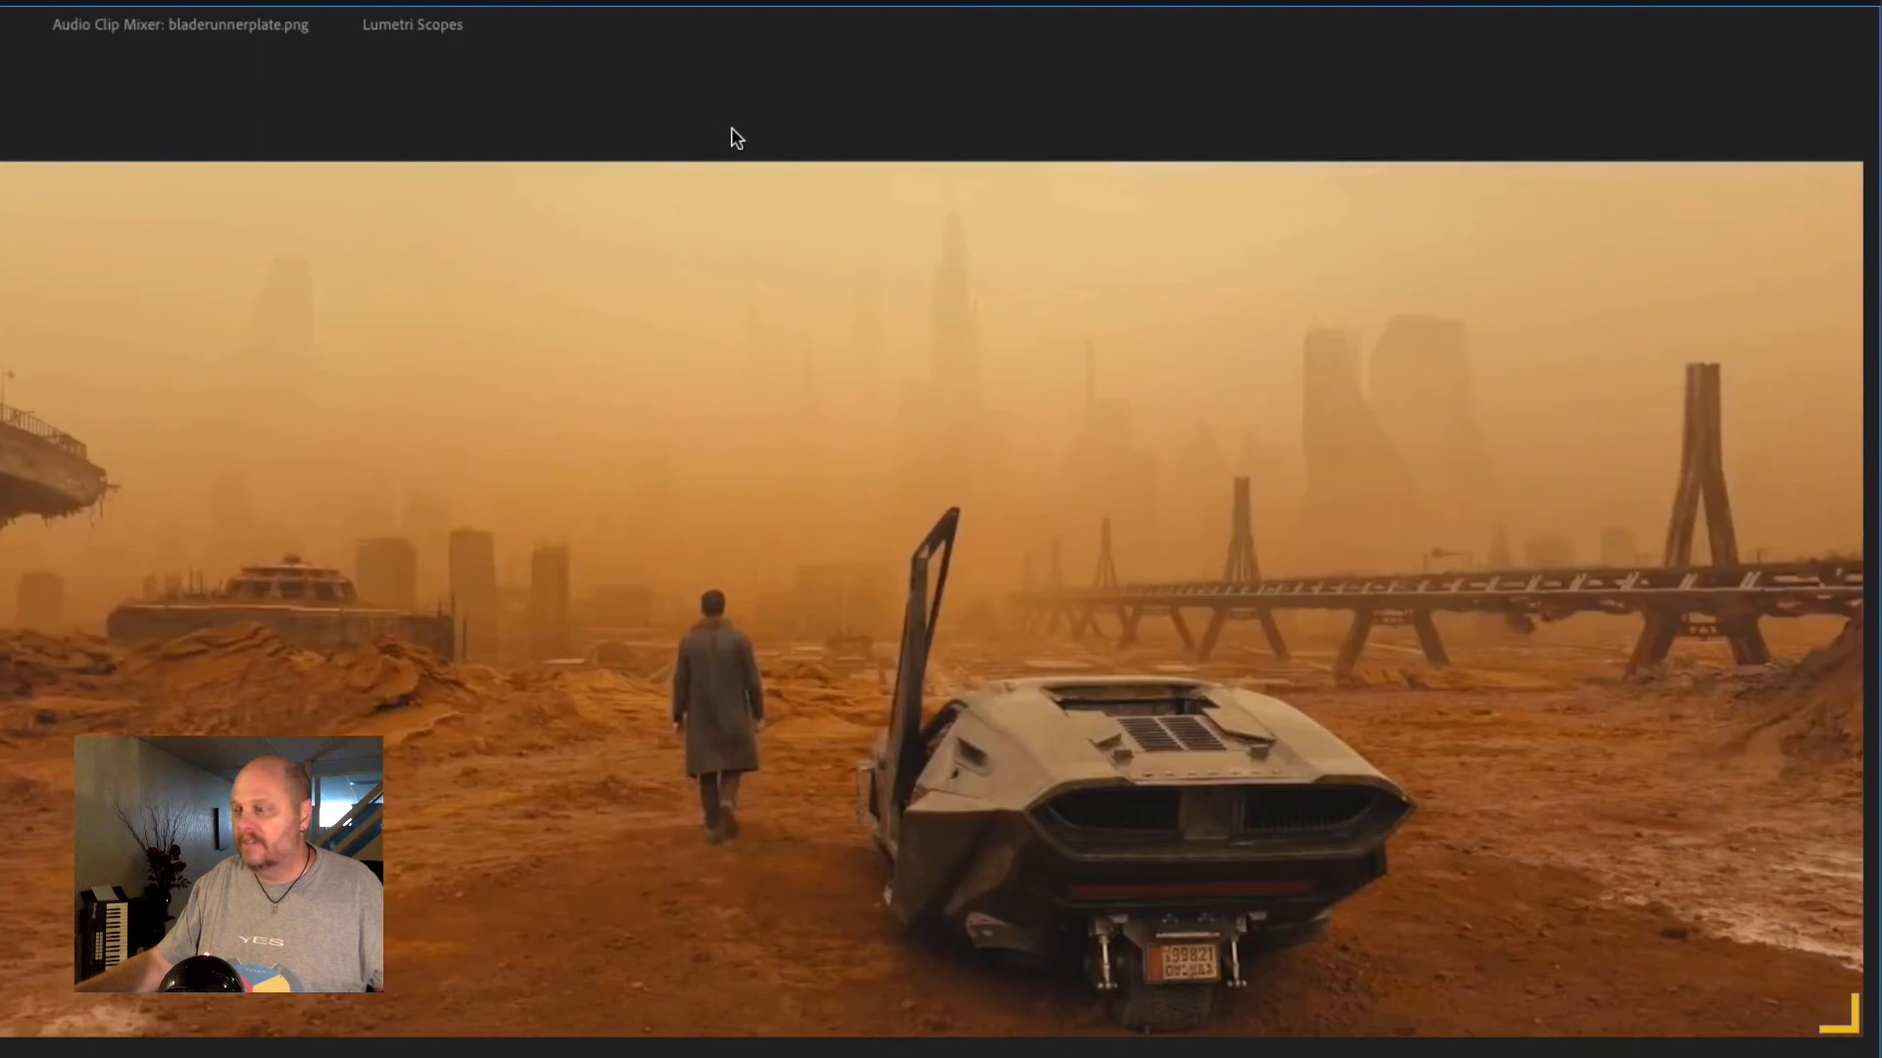
{"action": "key", "text": "grave"}
{"action": "left_click", "coordinate": [829, 91]}
{"action": "key", "text": "grave"}
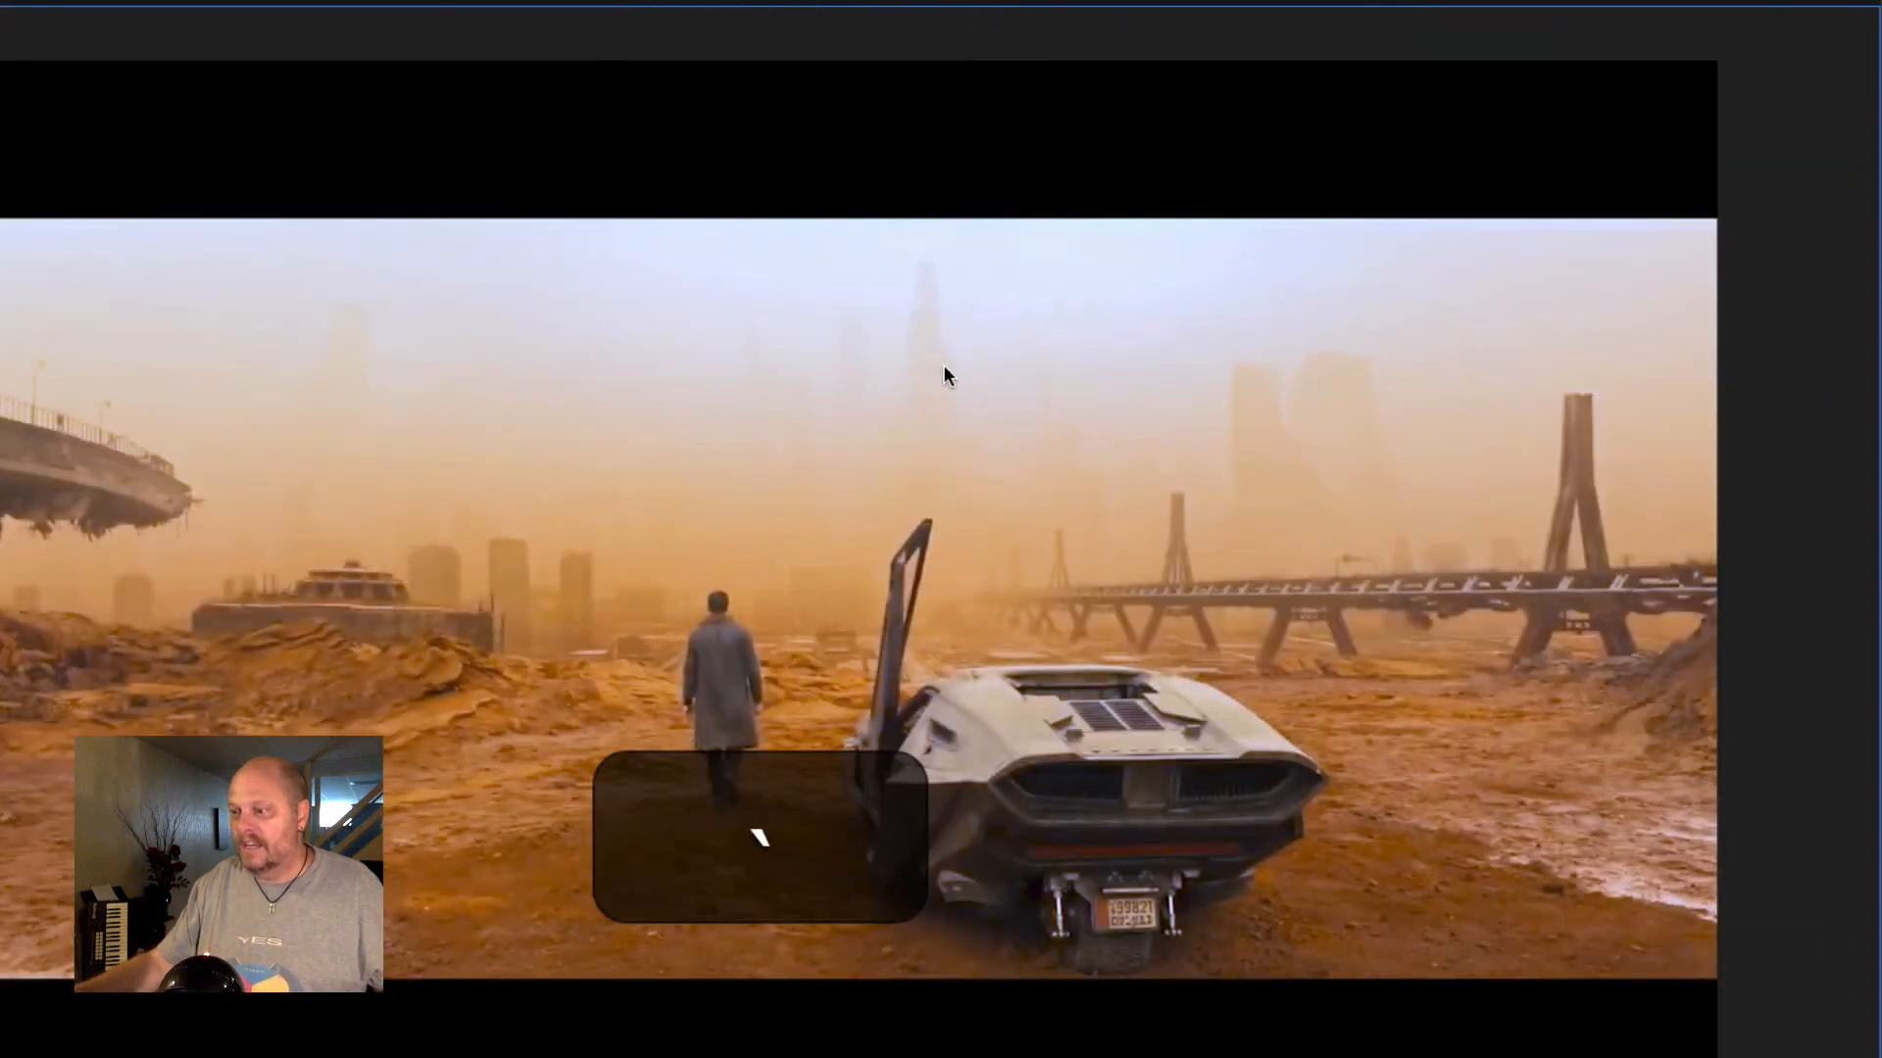
{"action": "key", "text": "grave"}
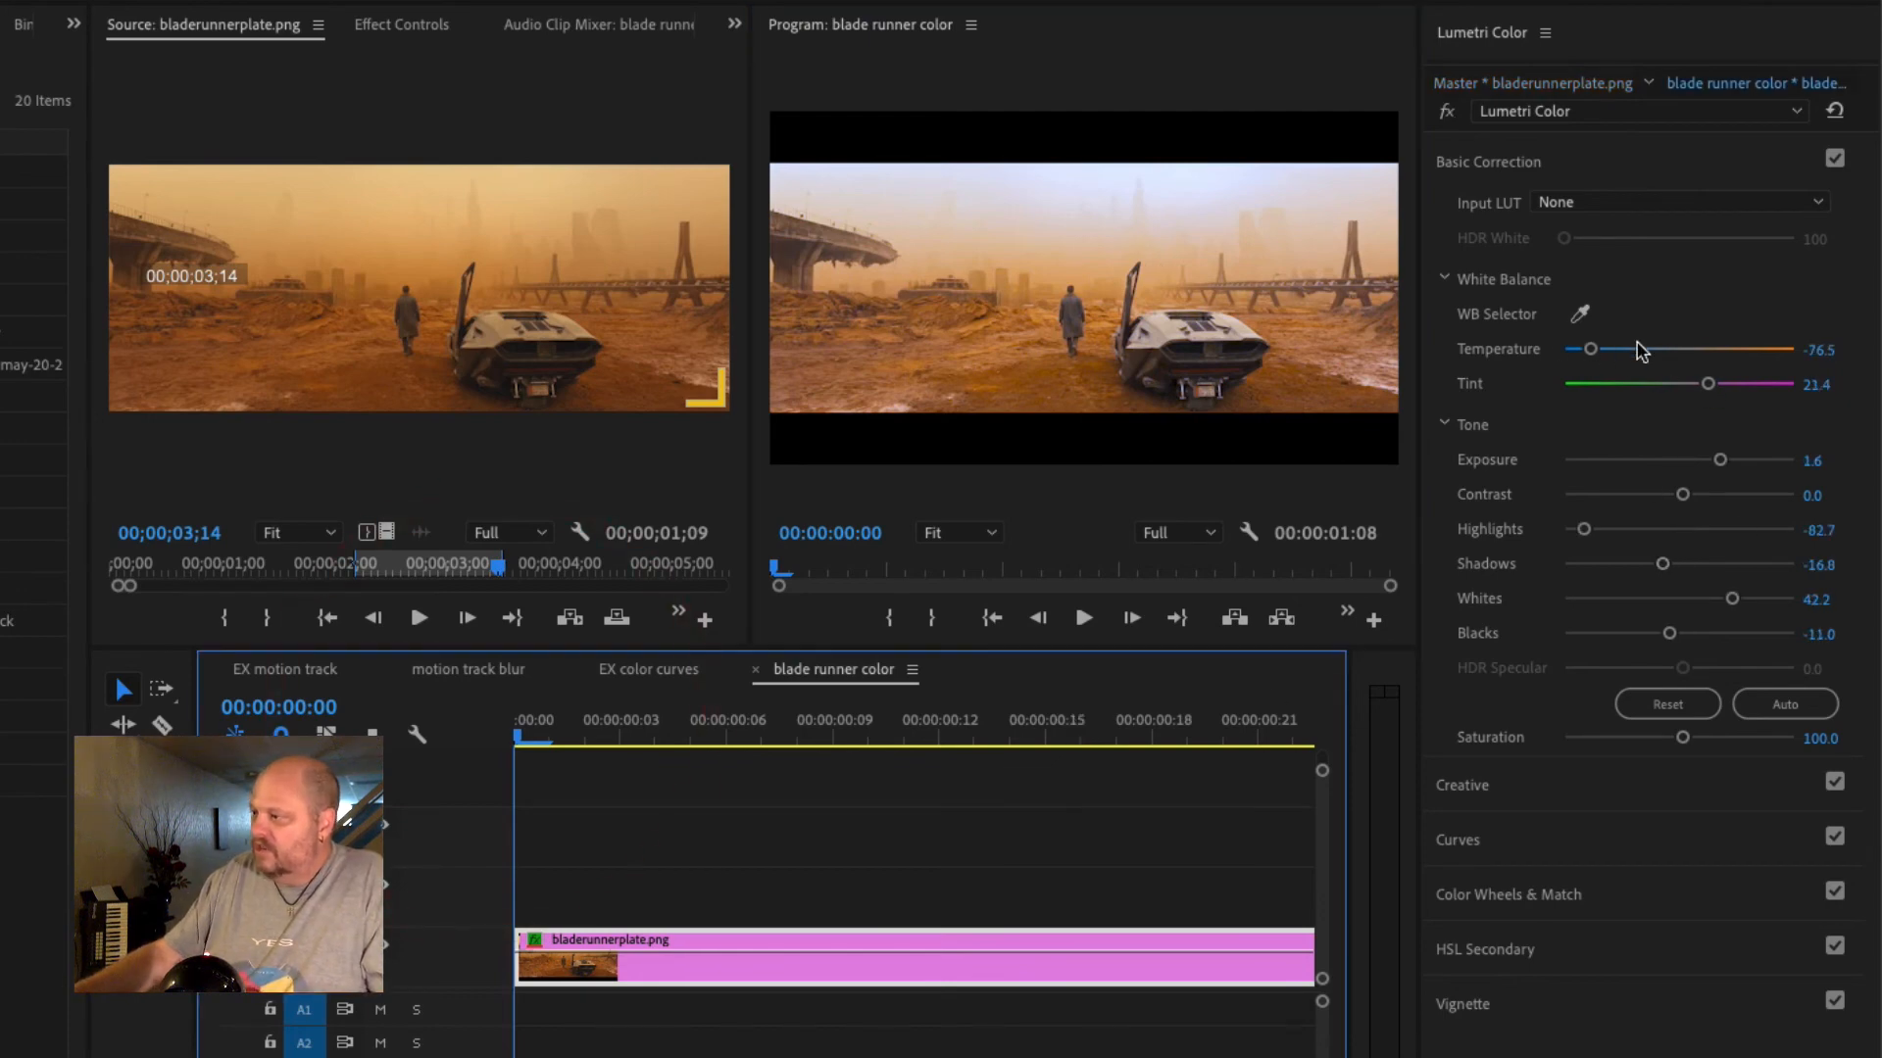
- Try the clip's Temperature at -76.9 and Tint at -60.7, and undo both changes
{"action": "mouse_move", "coordinate": [1592, 350]}
{"action": "left_mouse_down"}
{"action": "mouse_move", "coordinate": [1777, 355]}
{"action": "mouse_move", "coordinate": [1591, 351]}
{"action": "left_mouse_up"}
{"action": "left_click_drag", "start_coordinate": [1707, 384], "coordinate": [1609, 388]}
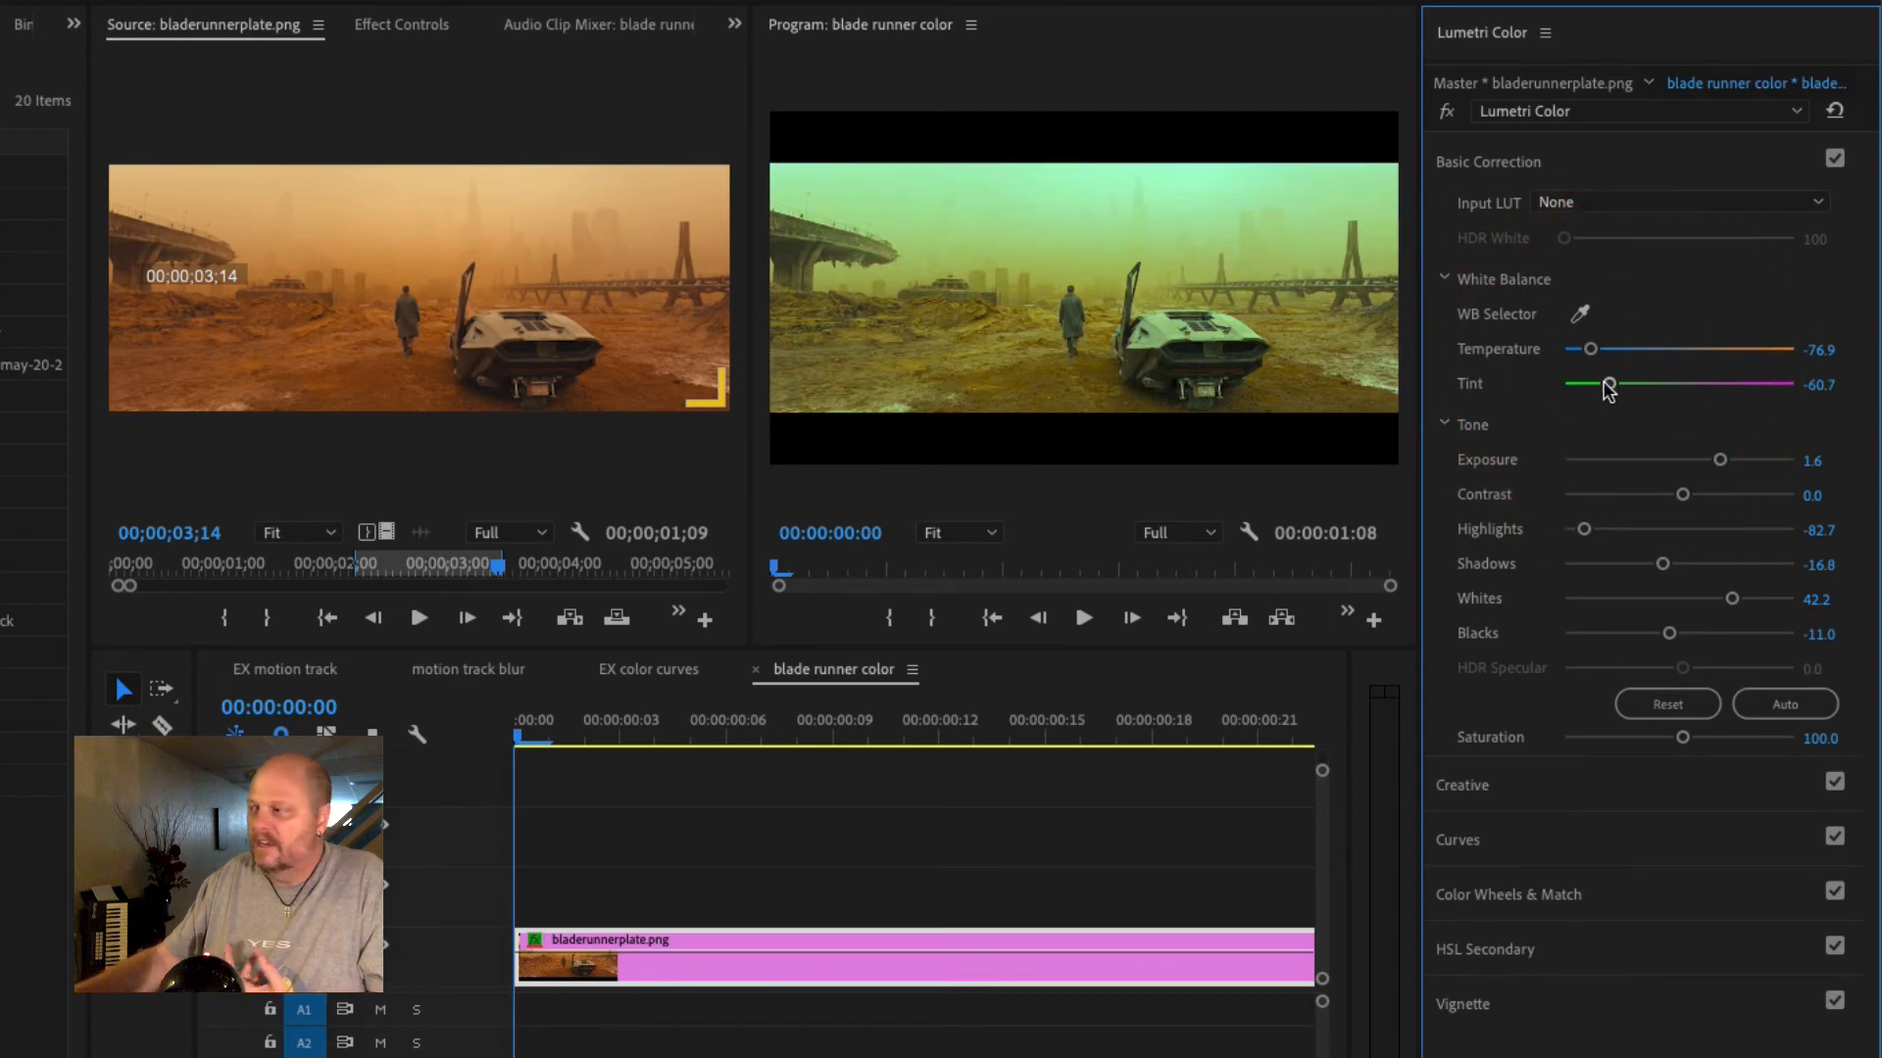
{"action": "key", "text": "super+z"}
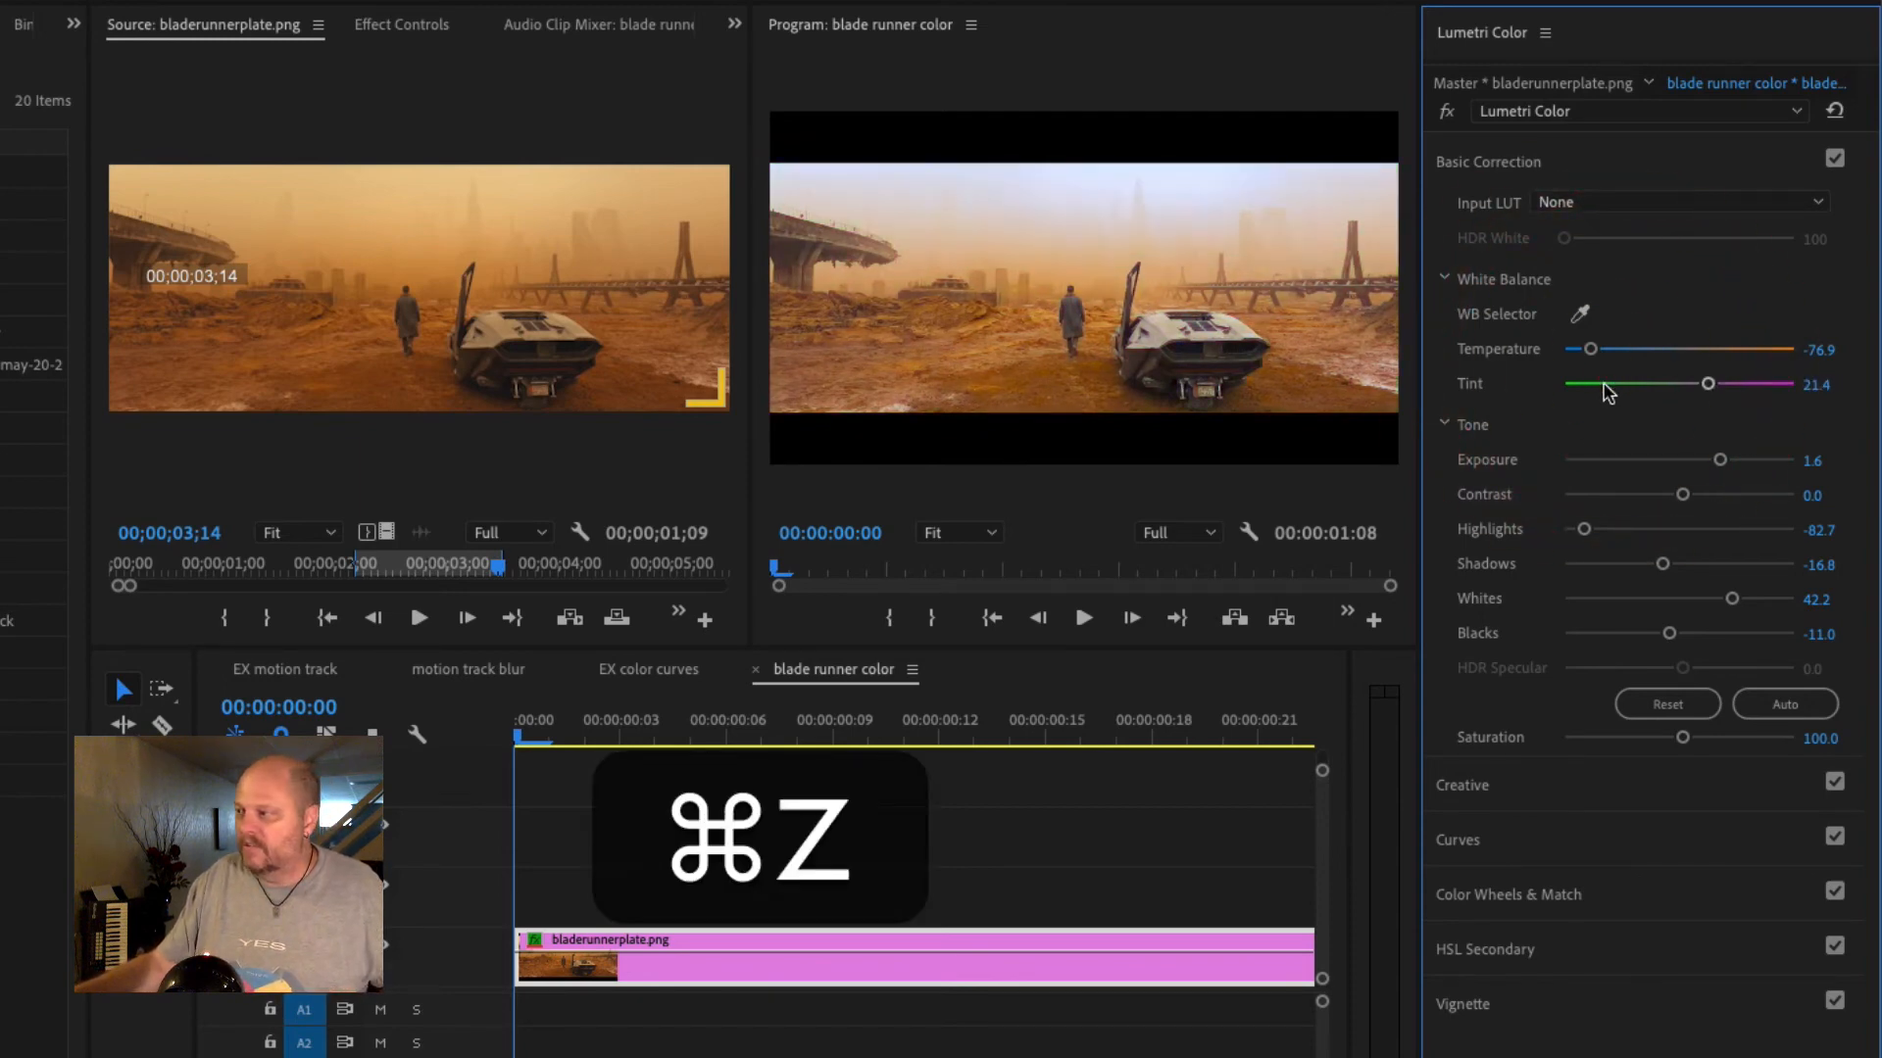
{"action": "key", "text": "super+z"}
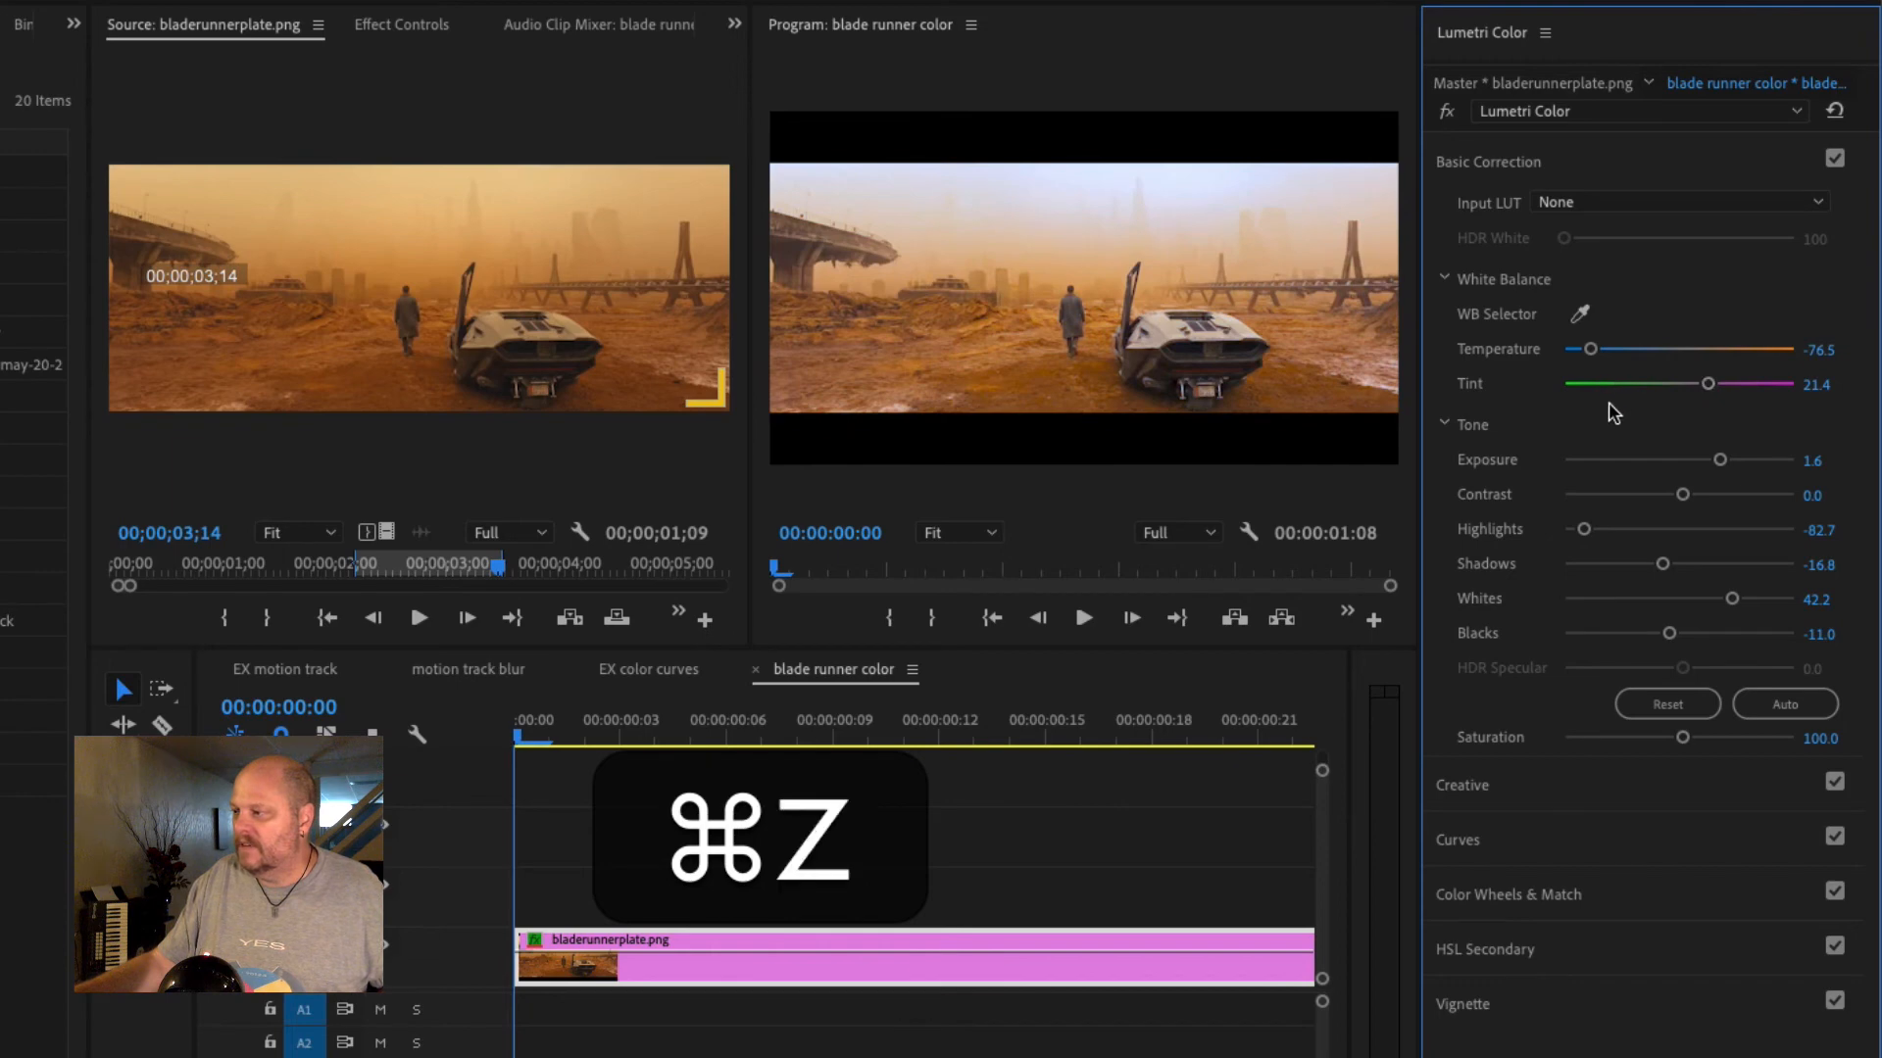
{"action": "key", "text": "Right"}
{"action": "left_click", "coordinate": [554, 753]}
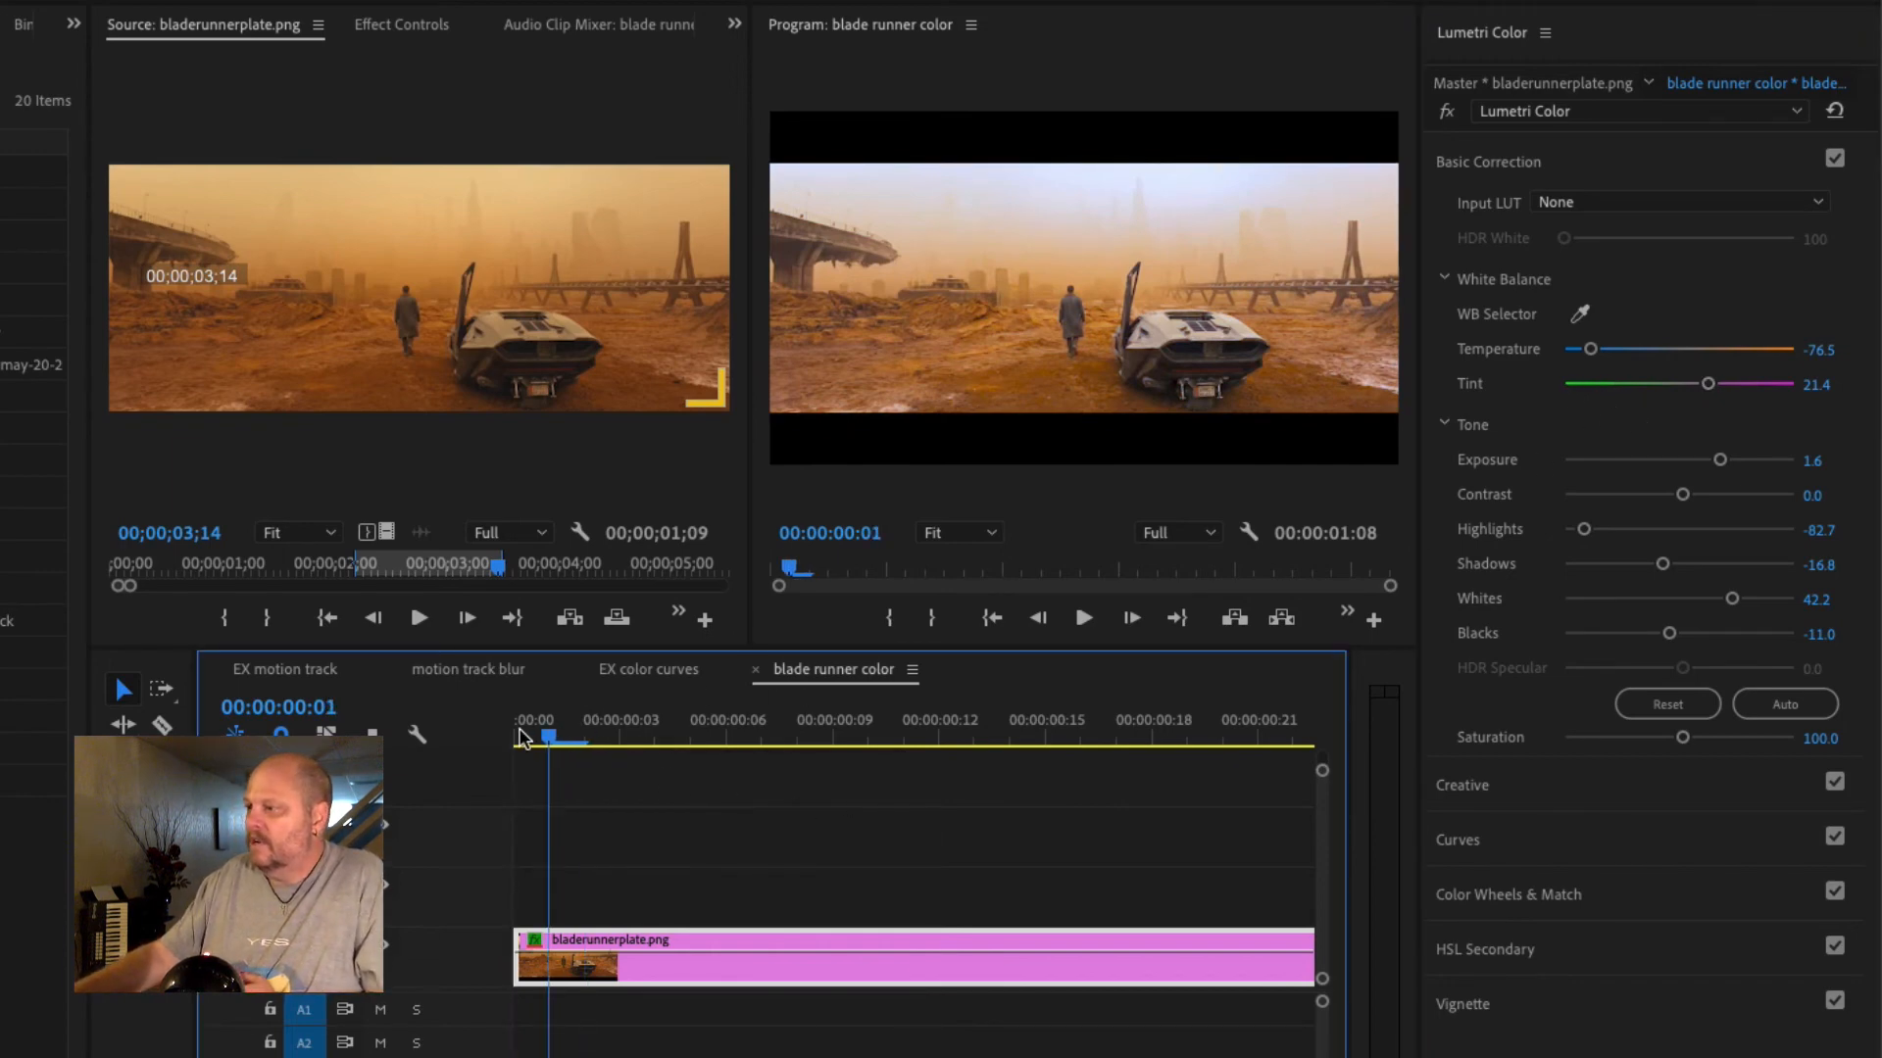
{"action": "left_click", "coordinate": [576, 973]}
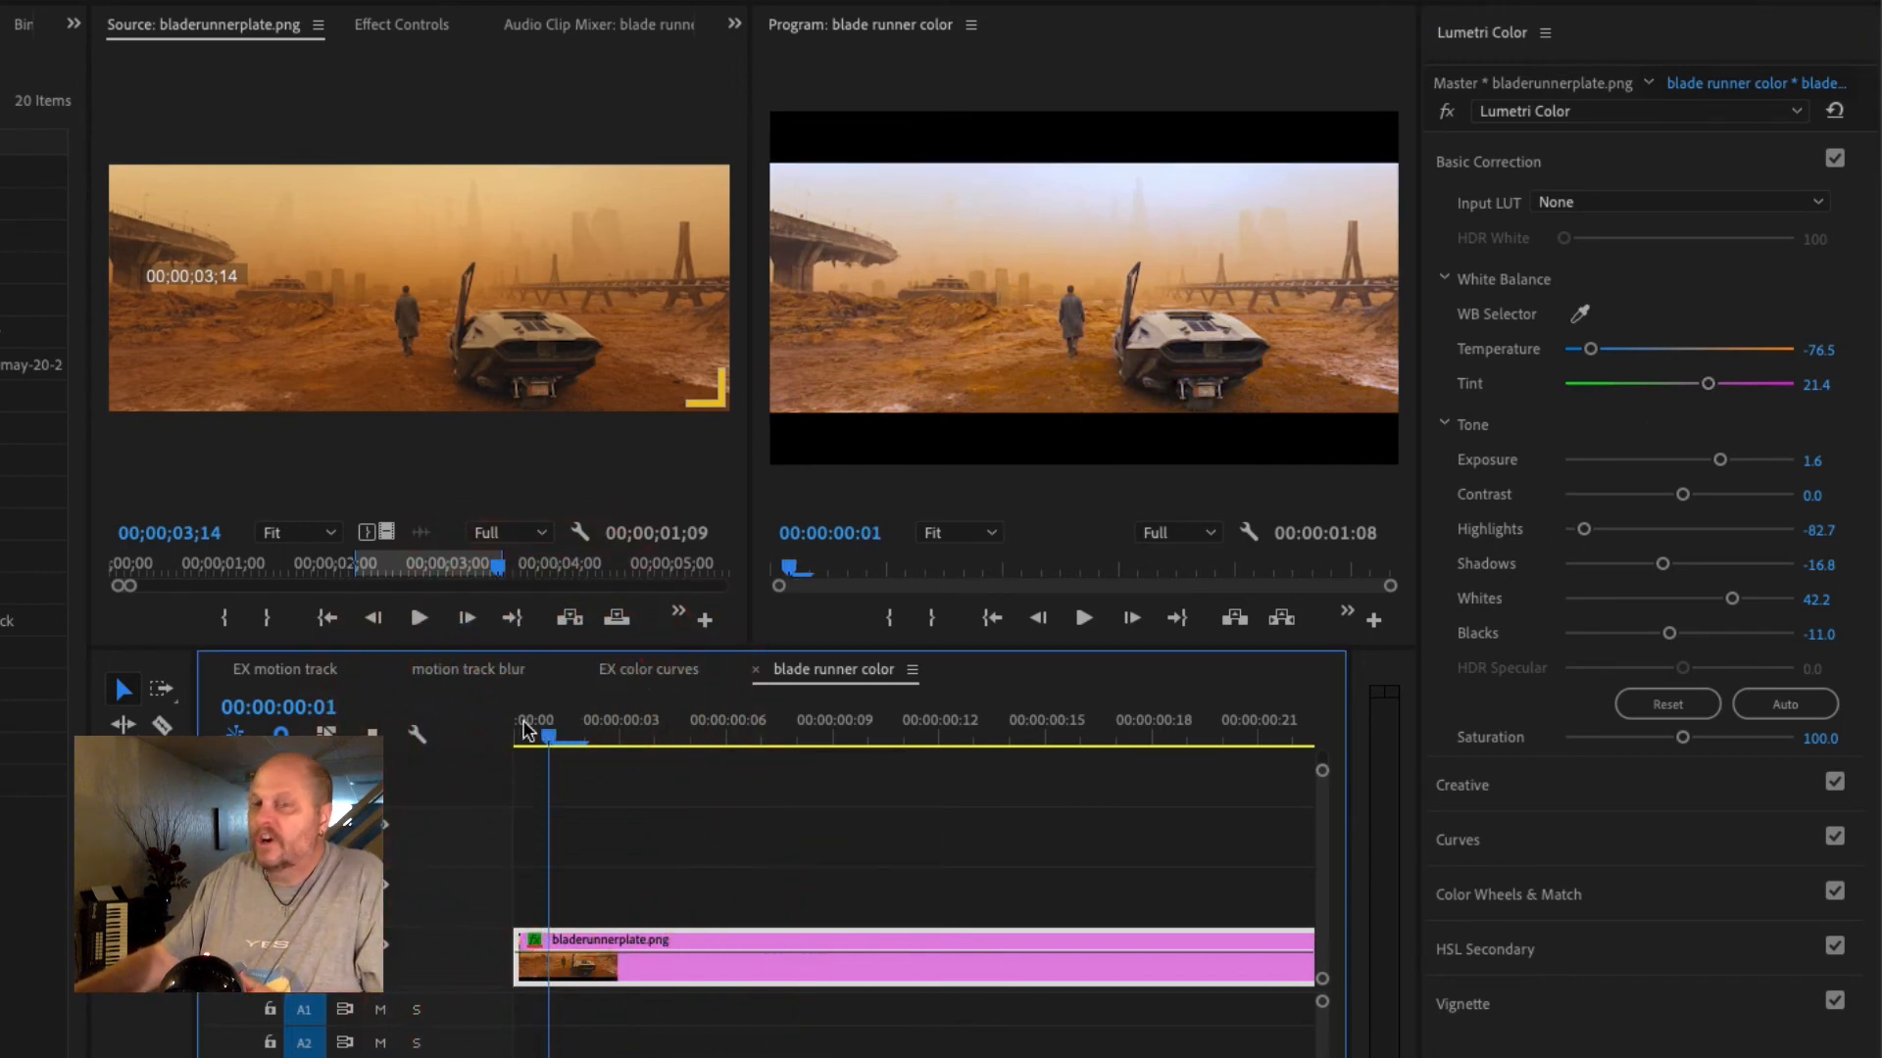
{"action": "left_click", "coordinate": [516, 725]}
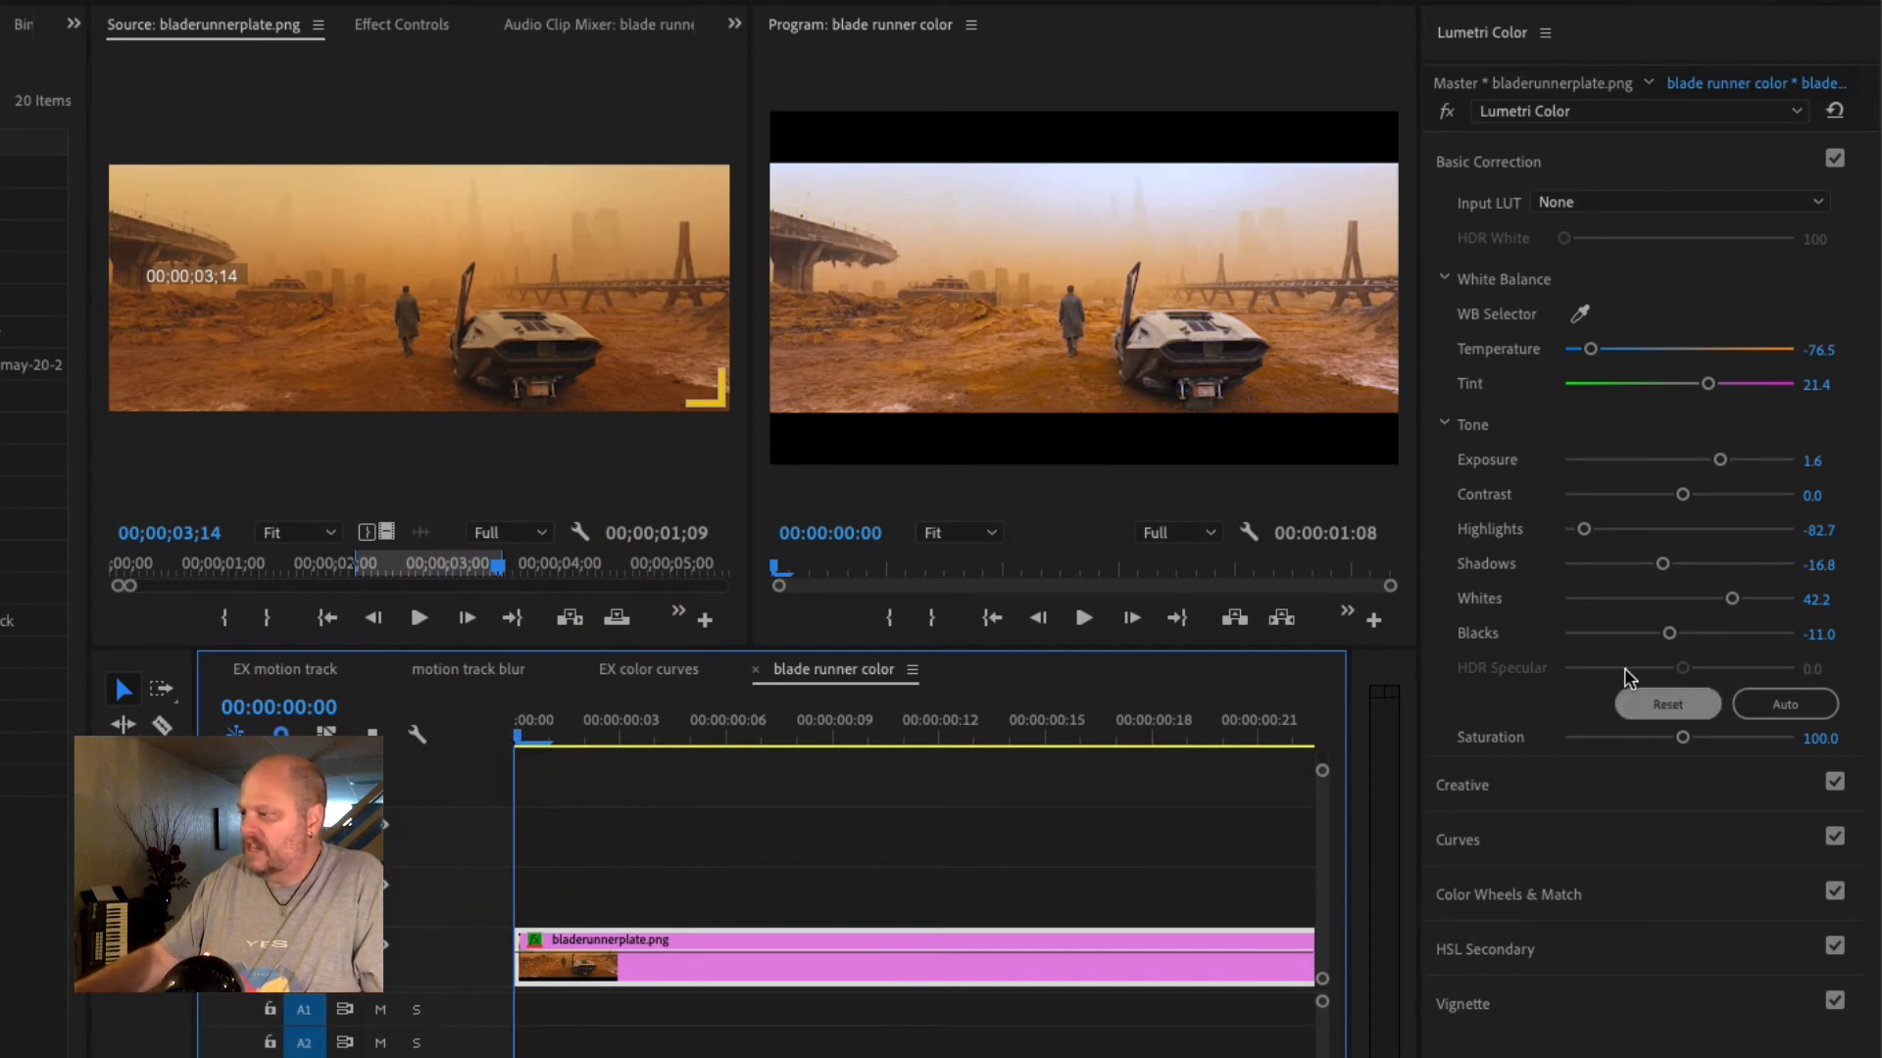
- Look at the Creative settings, close them and open the RGB Curves with the white master curve active
{"action": "left_click", "coordinate": [1490, 785]}
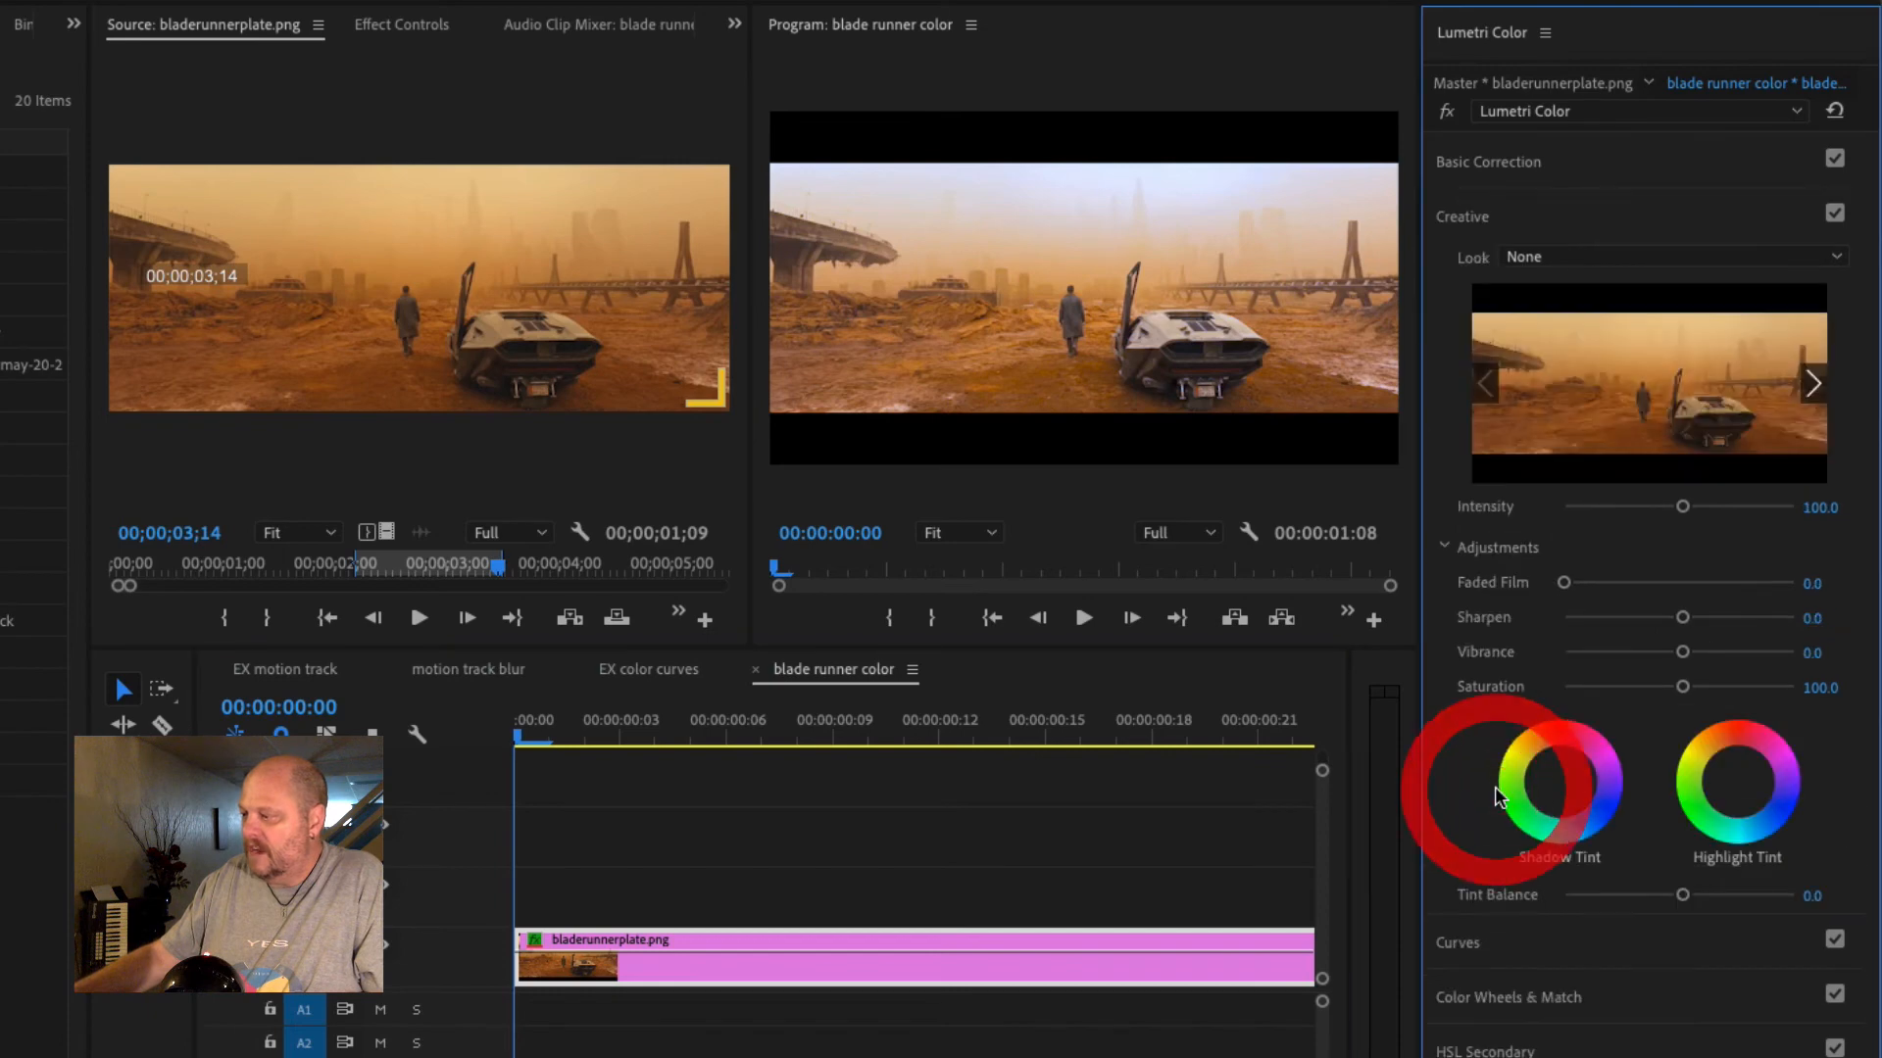
{"action": "left_click", "coordinate": [1494, 216]}
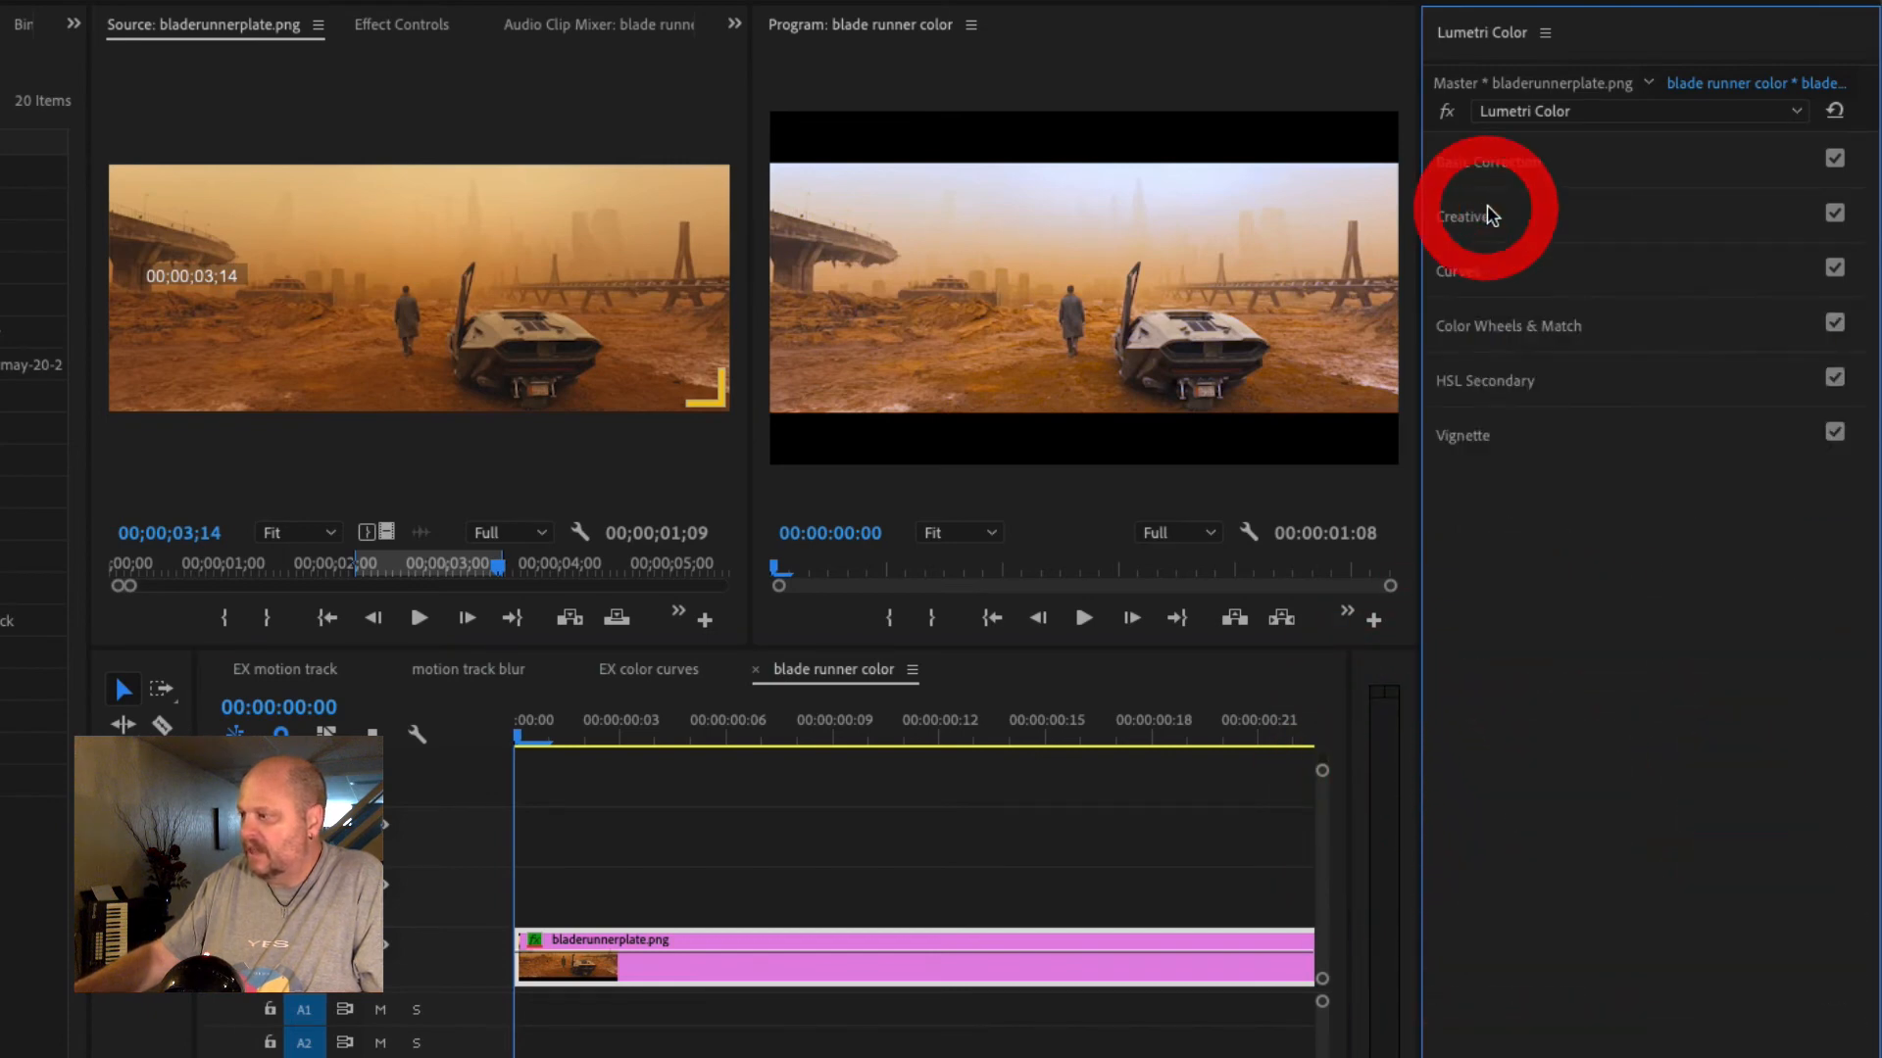
{"action": "left_click", "coordinate": [1470, 274]}
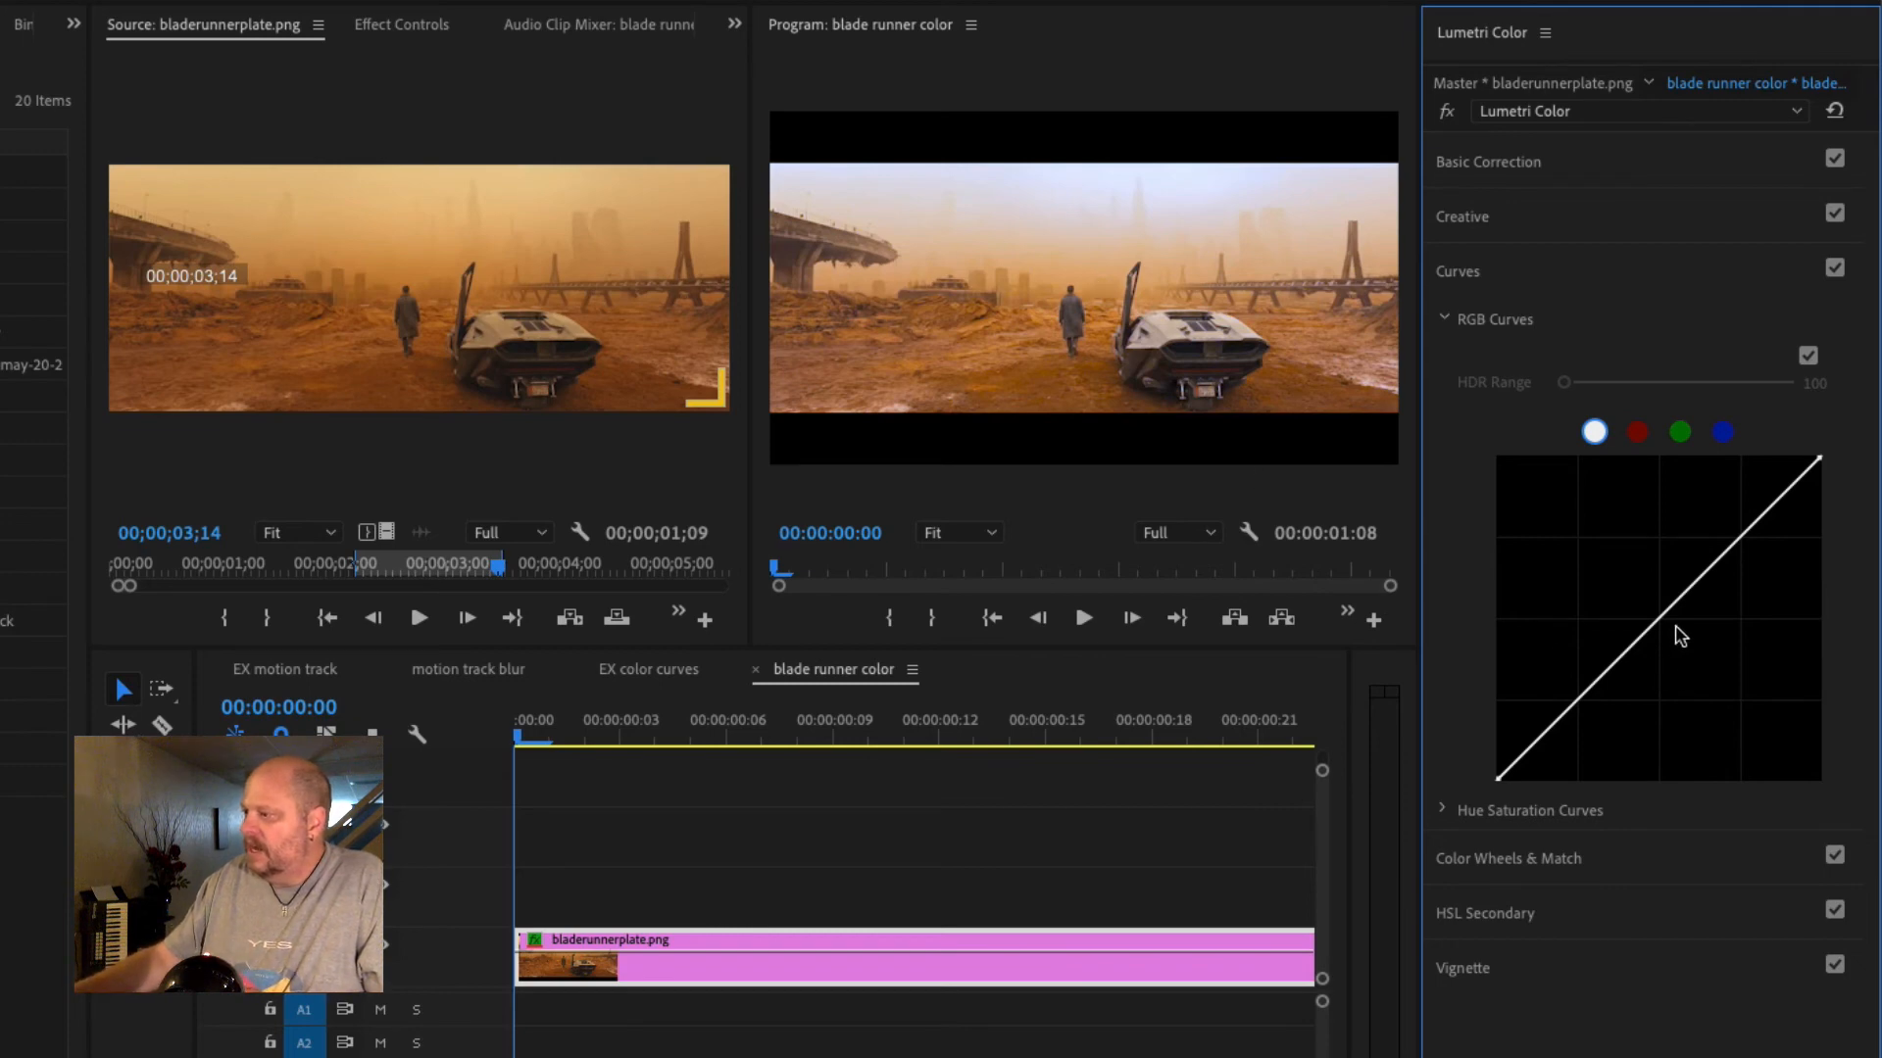
{"action": "left_click", "coordinate": [1594, 434]}
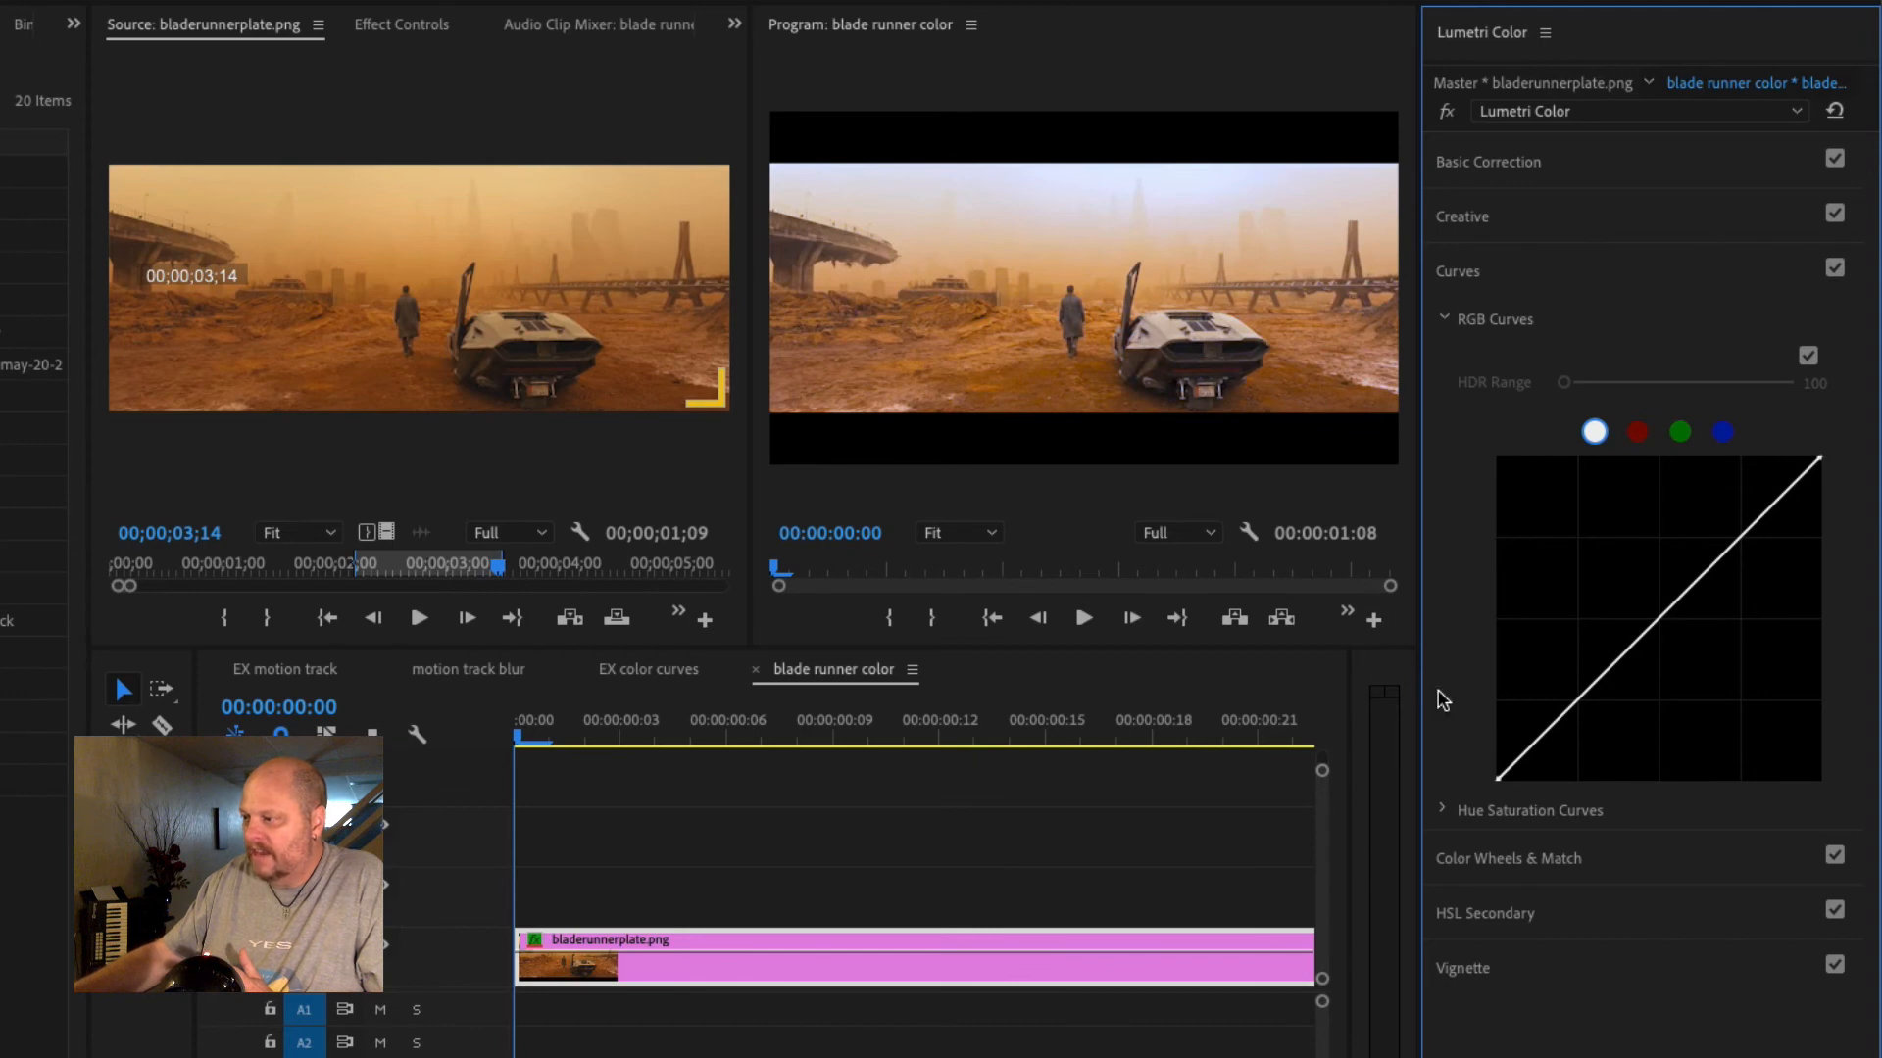
- Try lifting the shadows with a point near the dark end of the master RGB curve and undo it
{"action": "key", "text": "ctrl+s"}
{"action": "left_click_drag", "start_coordinate": [1532, 760], "coordinate": [1522, 747]}
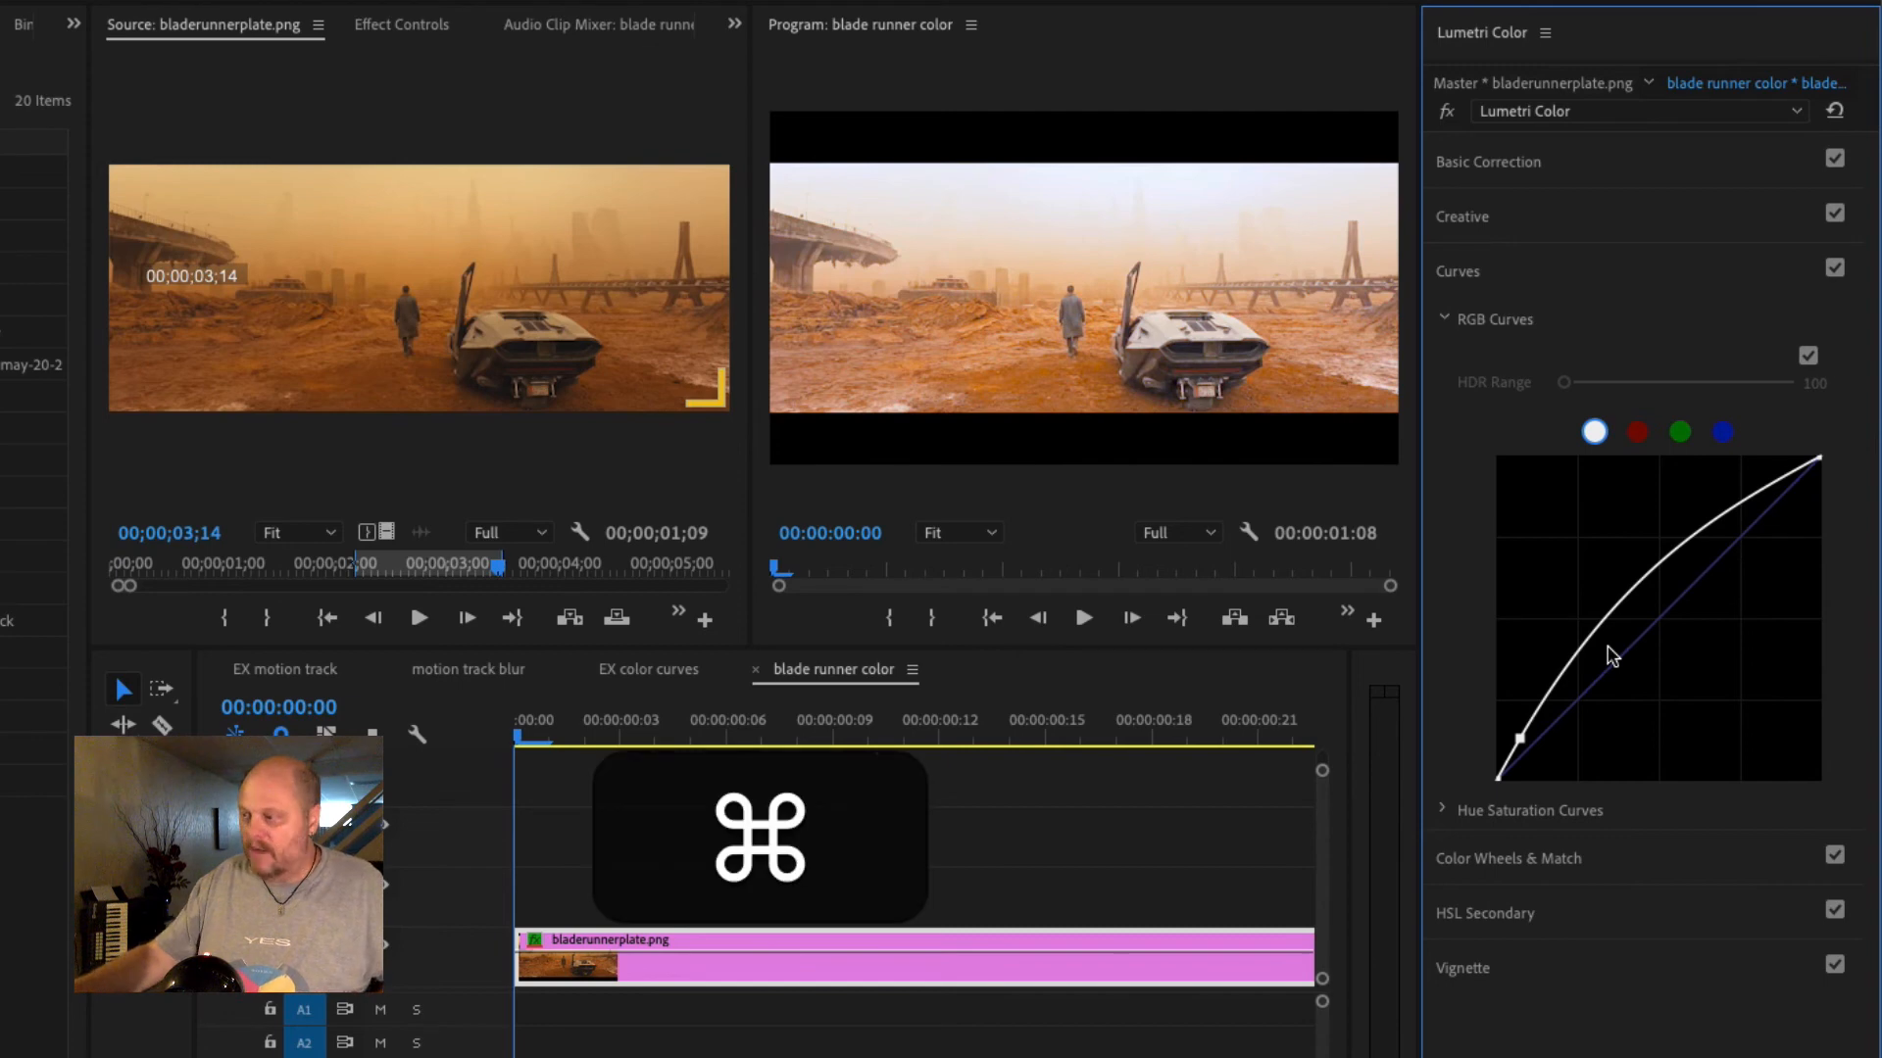
{"action": "key", "text": "super+z"}
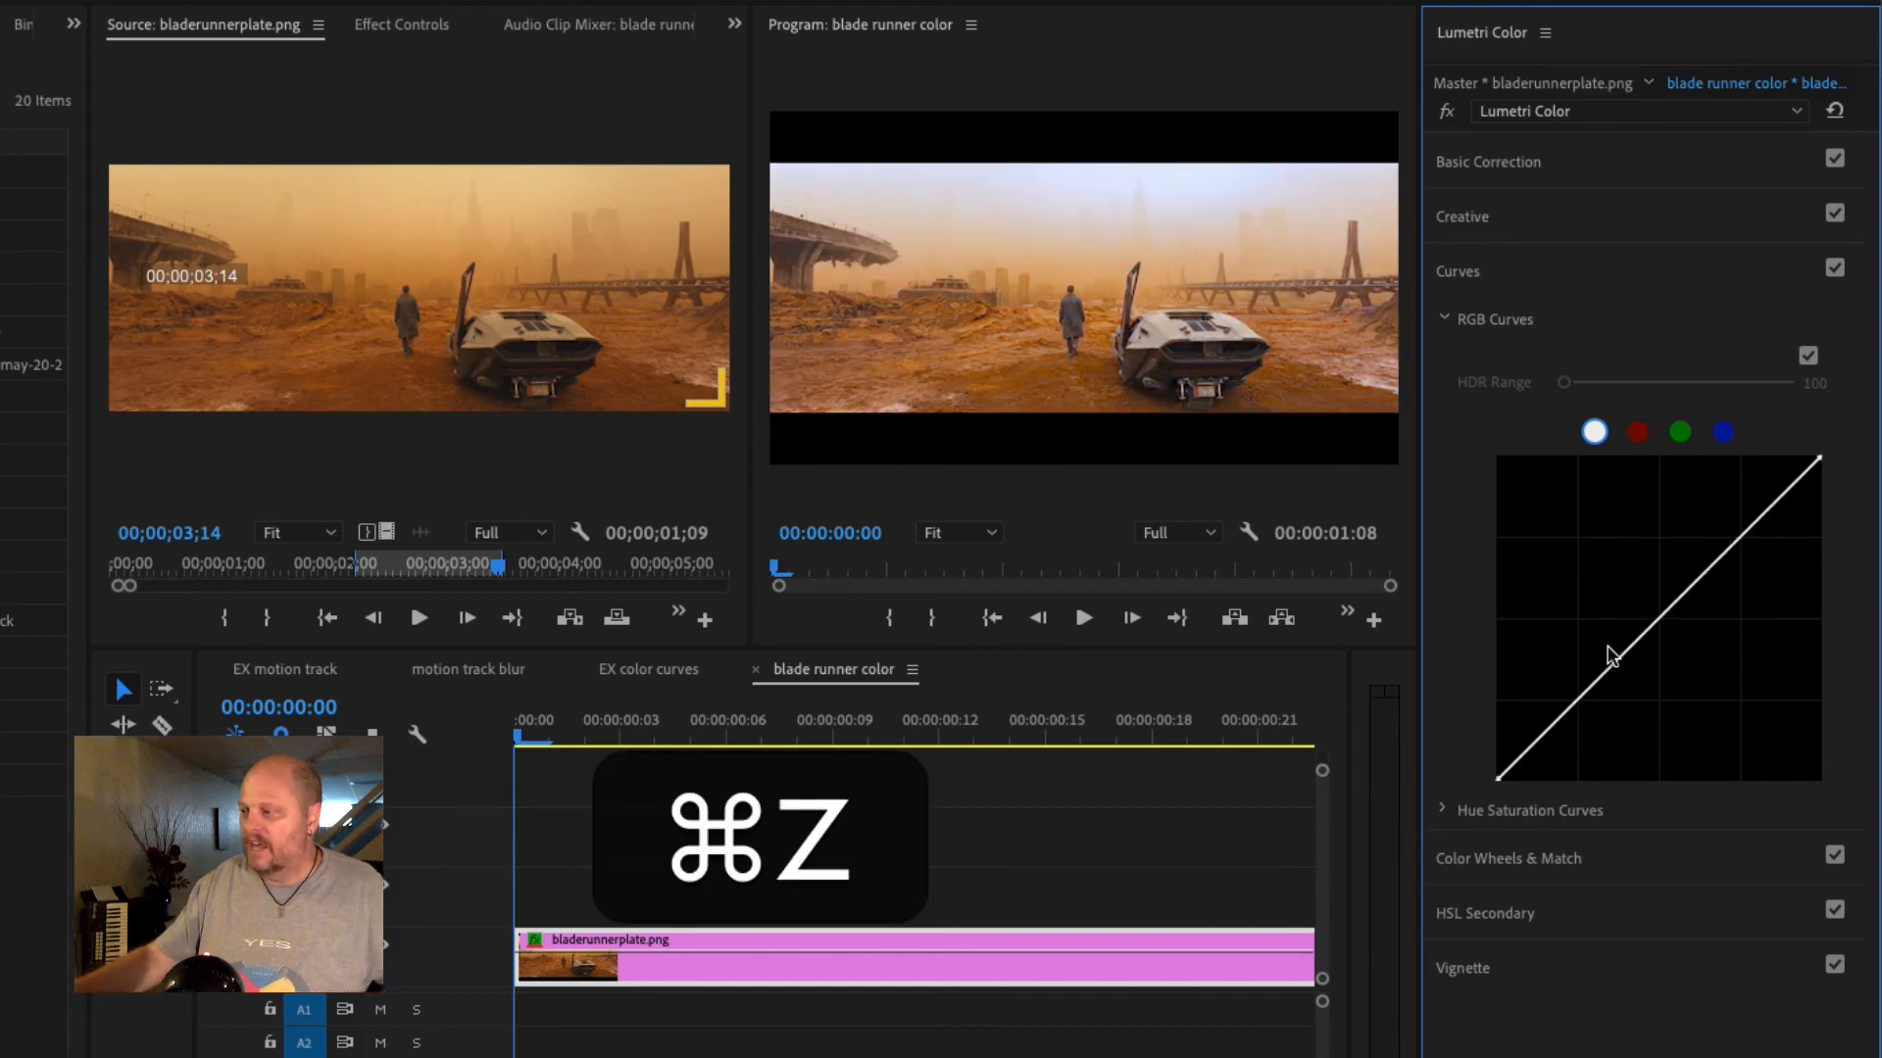
- Try lifting the darkest tones on the master RGB curve above an anchor point near the lower quarter, and undo the lift
{"action": "left_click", "coordinate": [1525, 752]}
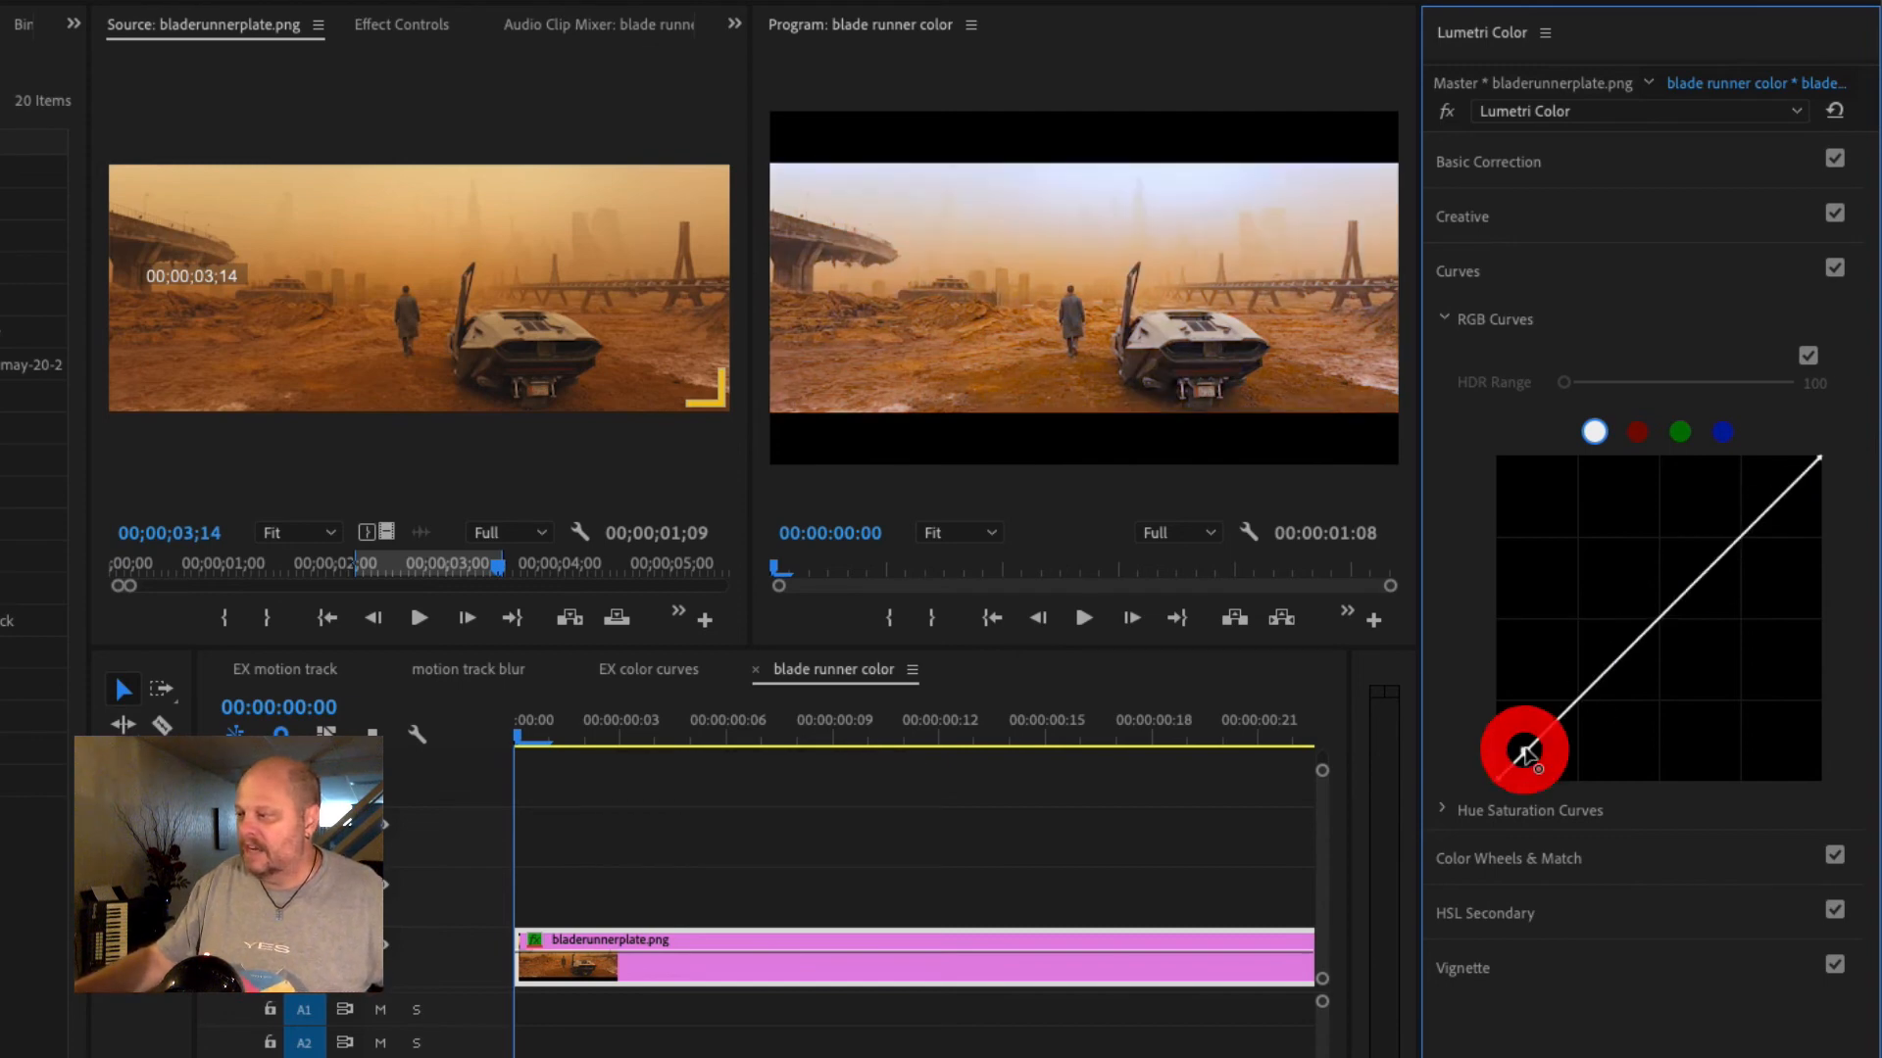
{"action": "left_click", "coordinate": [1565, 712]}
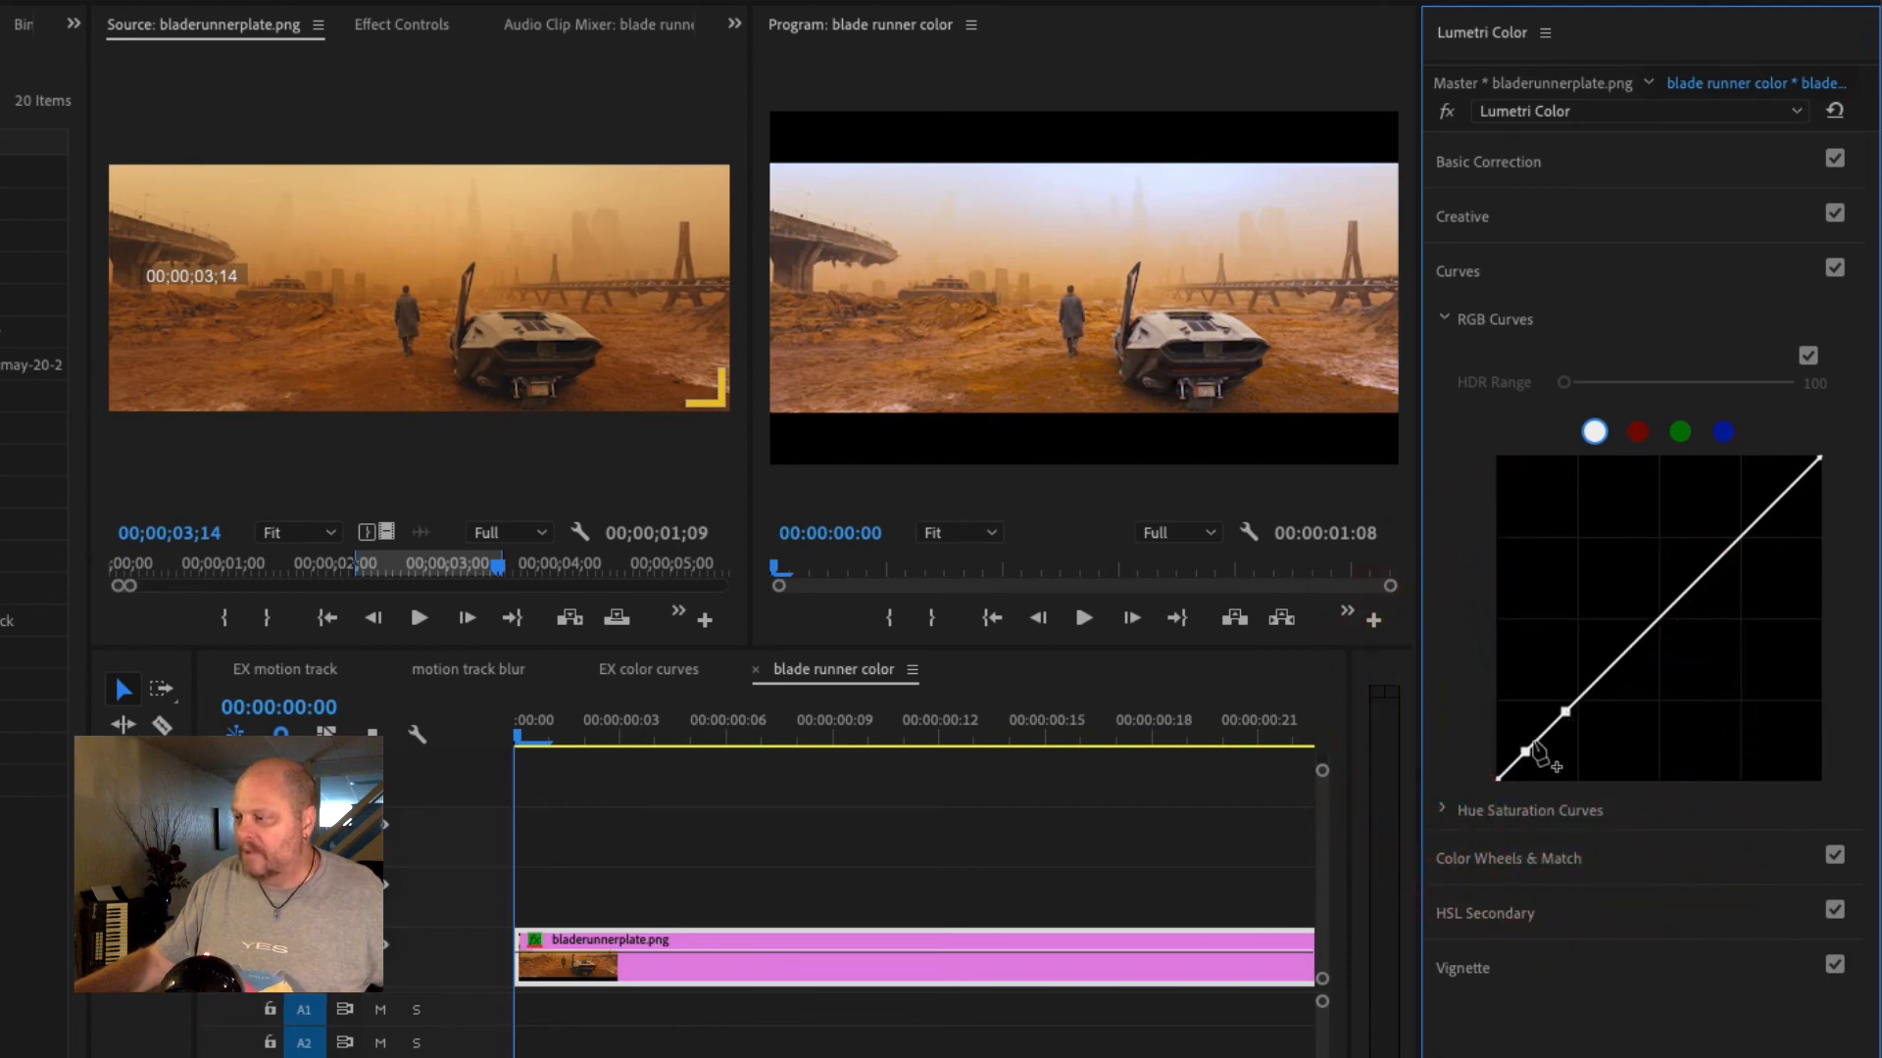
{"action": "left_click_drag", "start_coordinate": [1524, 750], "coordinate": [1512, 739]}
{"action": "key", "text": "super+z"}
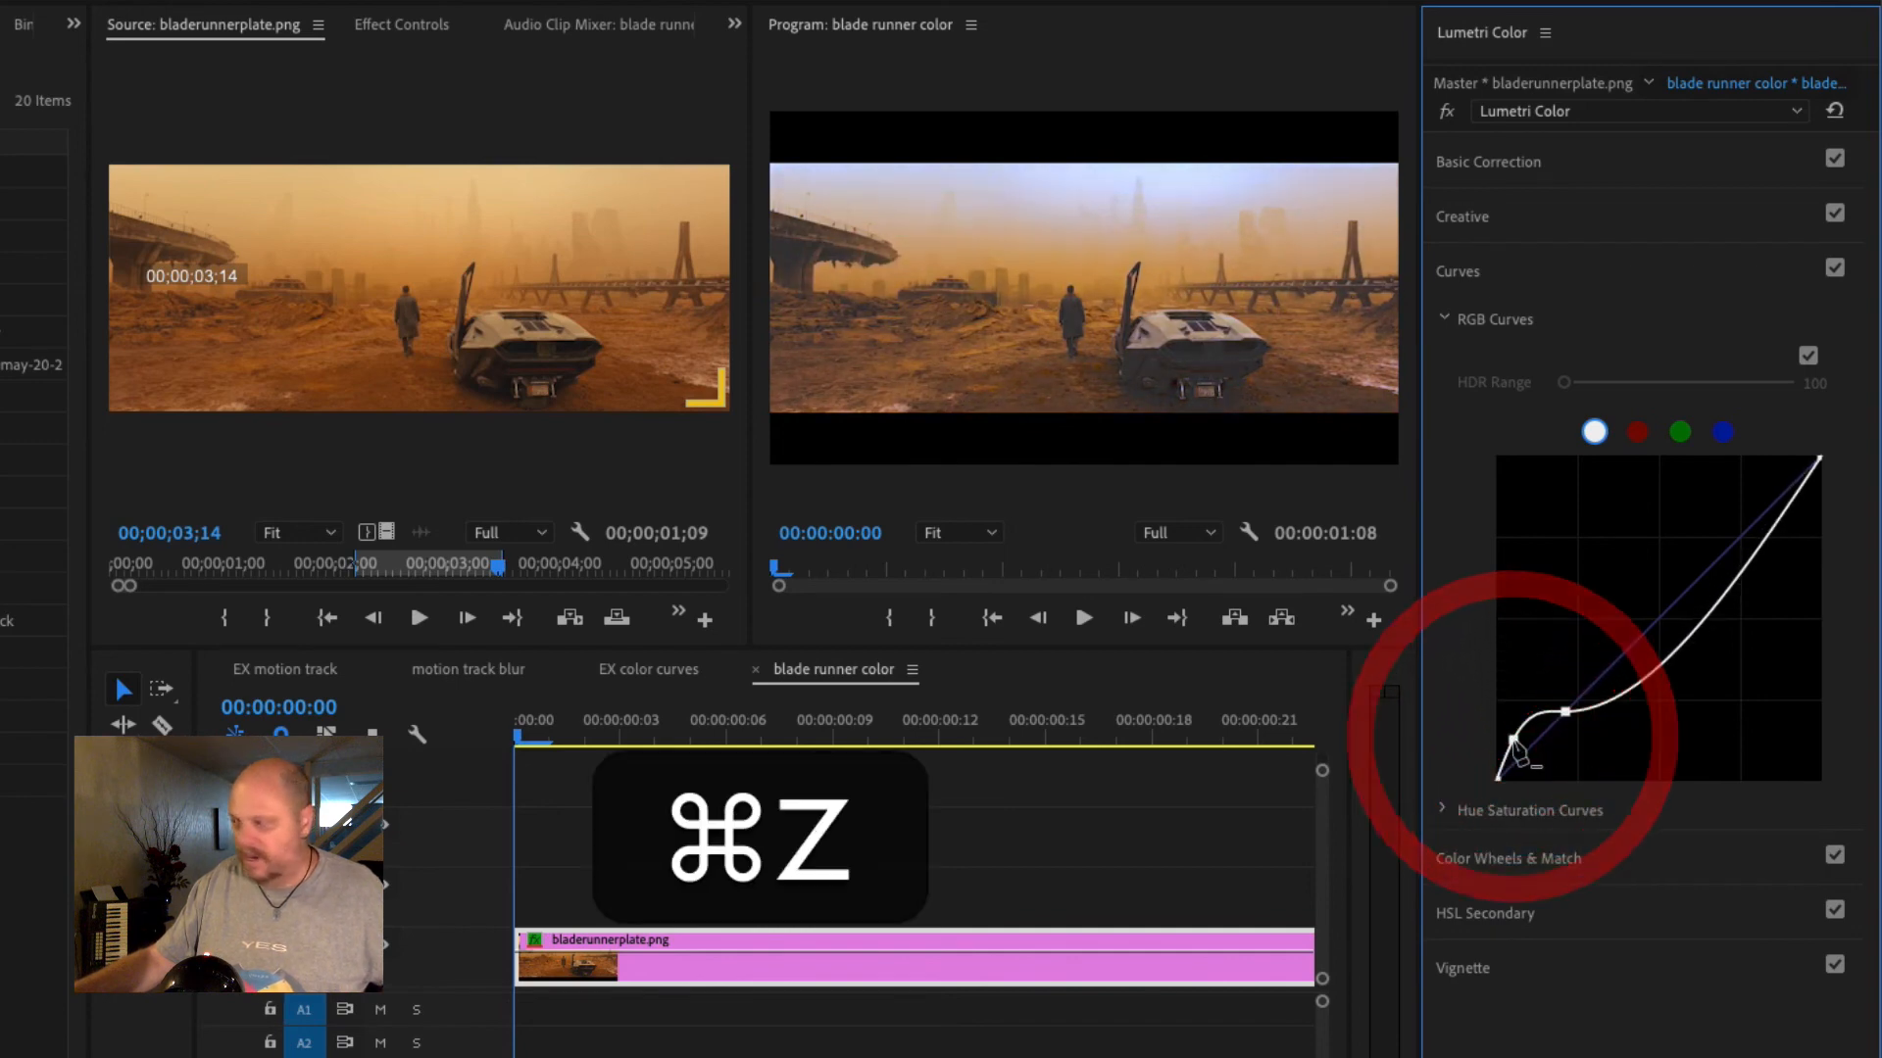
- Add another lower-midtone anchor on the master curve, try lifting and lowering the shadow point, and undo the master curve edits
{"action": "left_click", "coordinate": [1597, 678]}
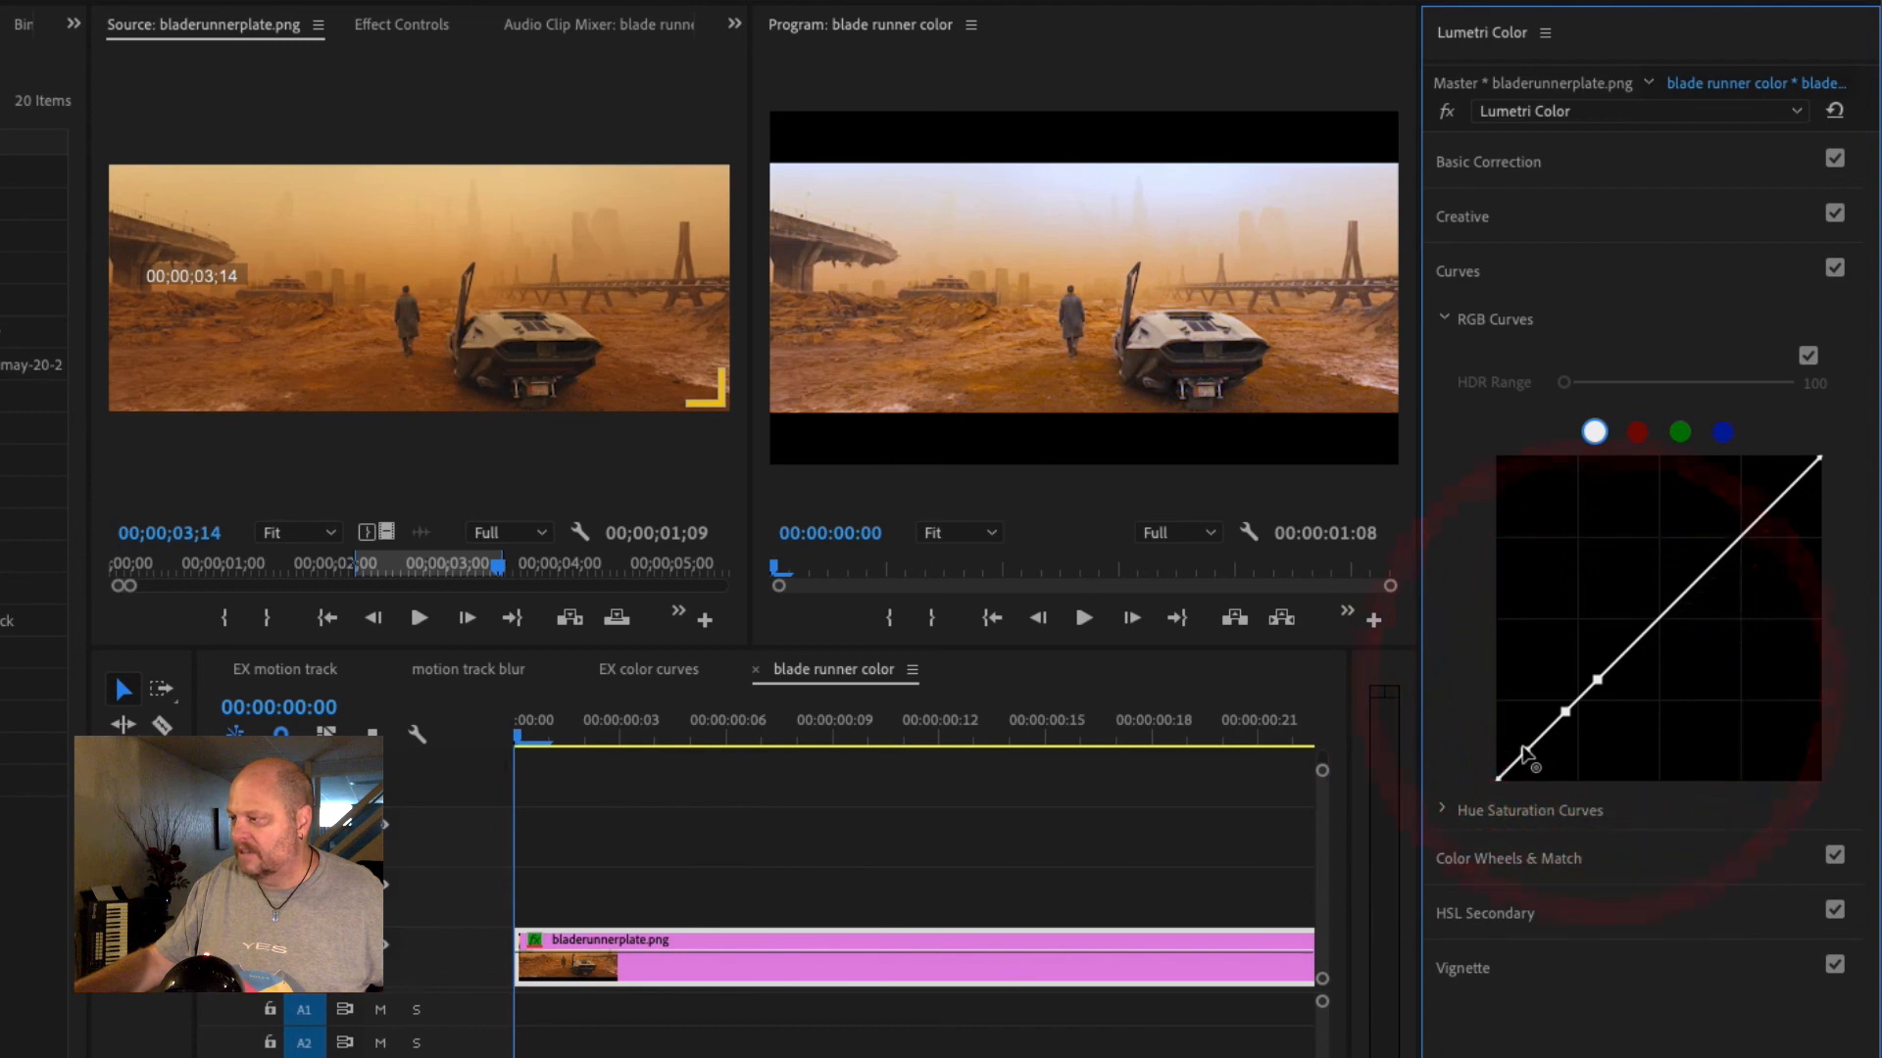
{"action": "mouse_move", "coordinate": [1525, 751]}
{"action": "left_mouse_down"}
{"action": "mouse_move", "coordinate": [1497, 696]}
{"action": "mouse_move", "coordinate": [1501, 630]}
{"action": "mouse_move", "coordinate": [1503, 726]}
{"action": "left_mouse_up"}
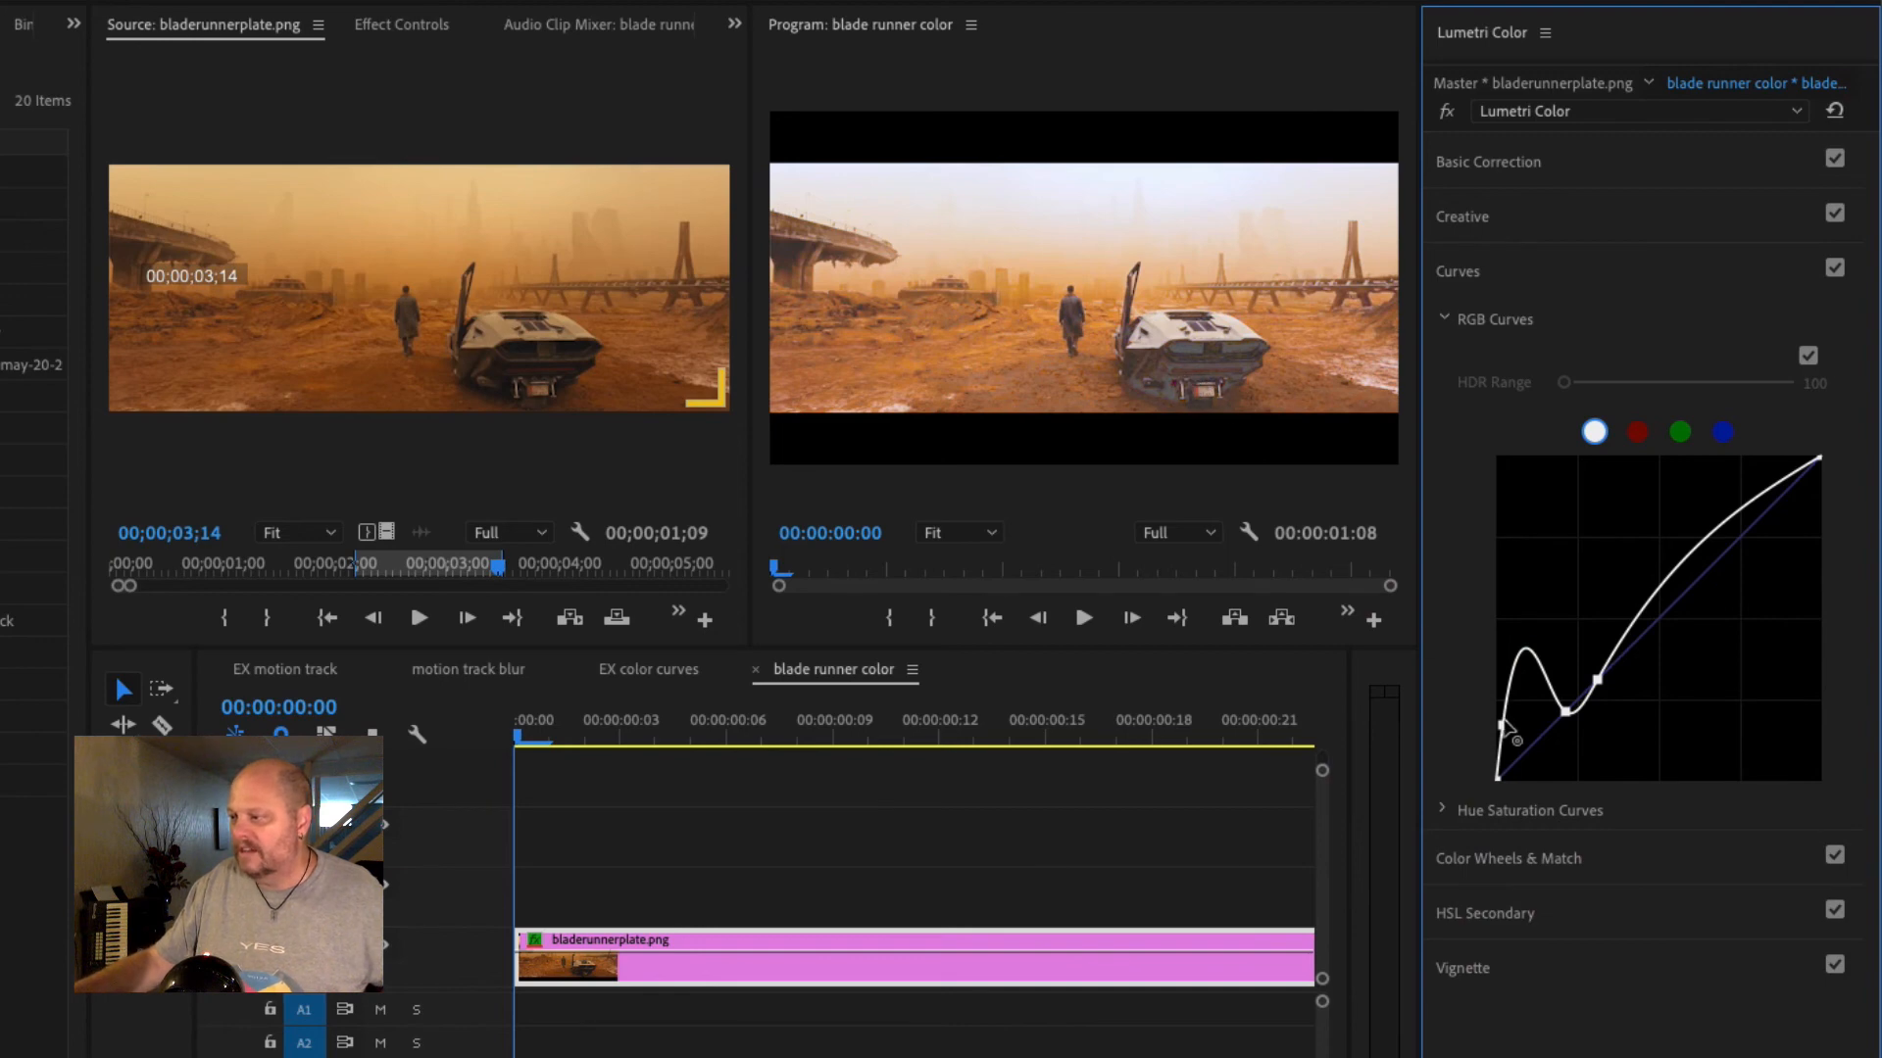
{"action": "left_click_drag", "start_coordinate": [1506, 728], "coordinate": [1547, 745]}
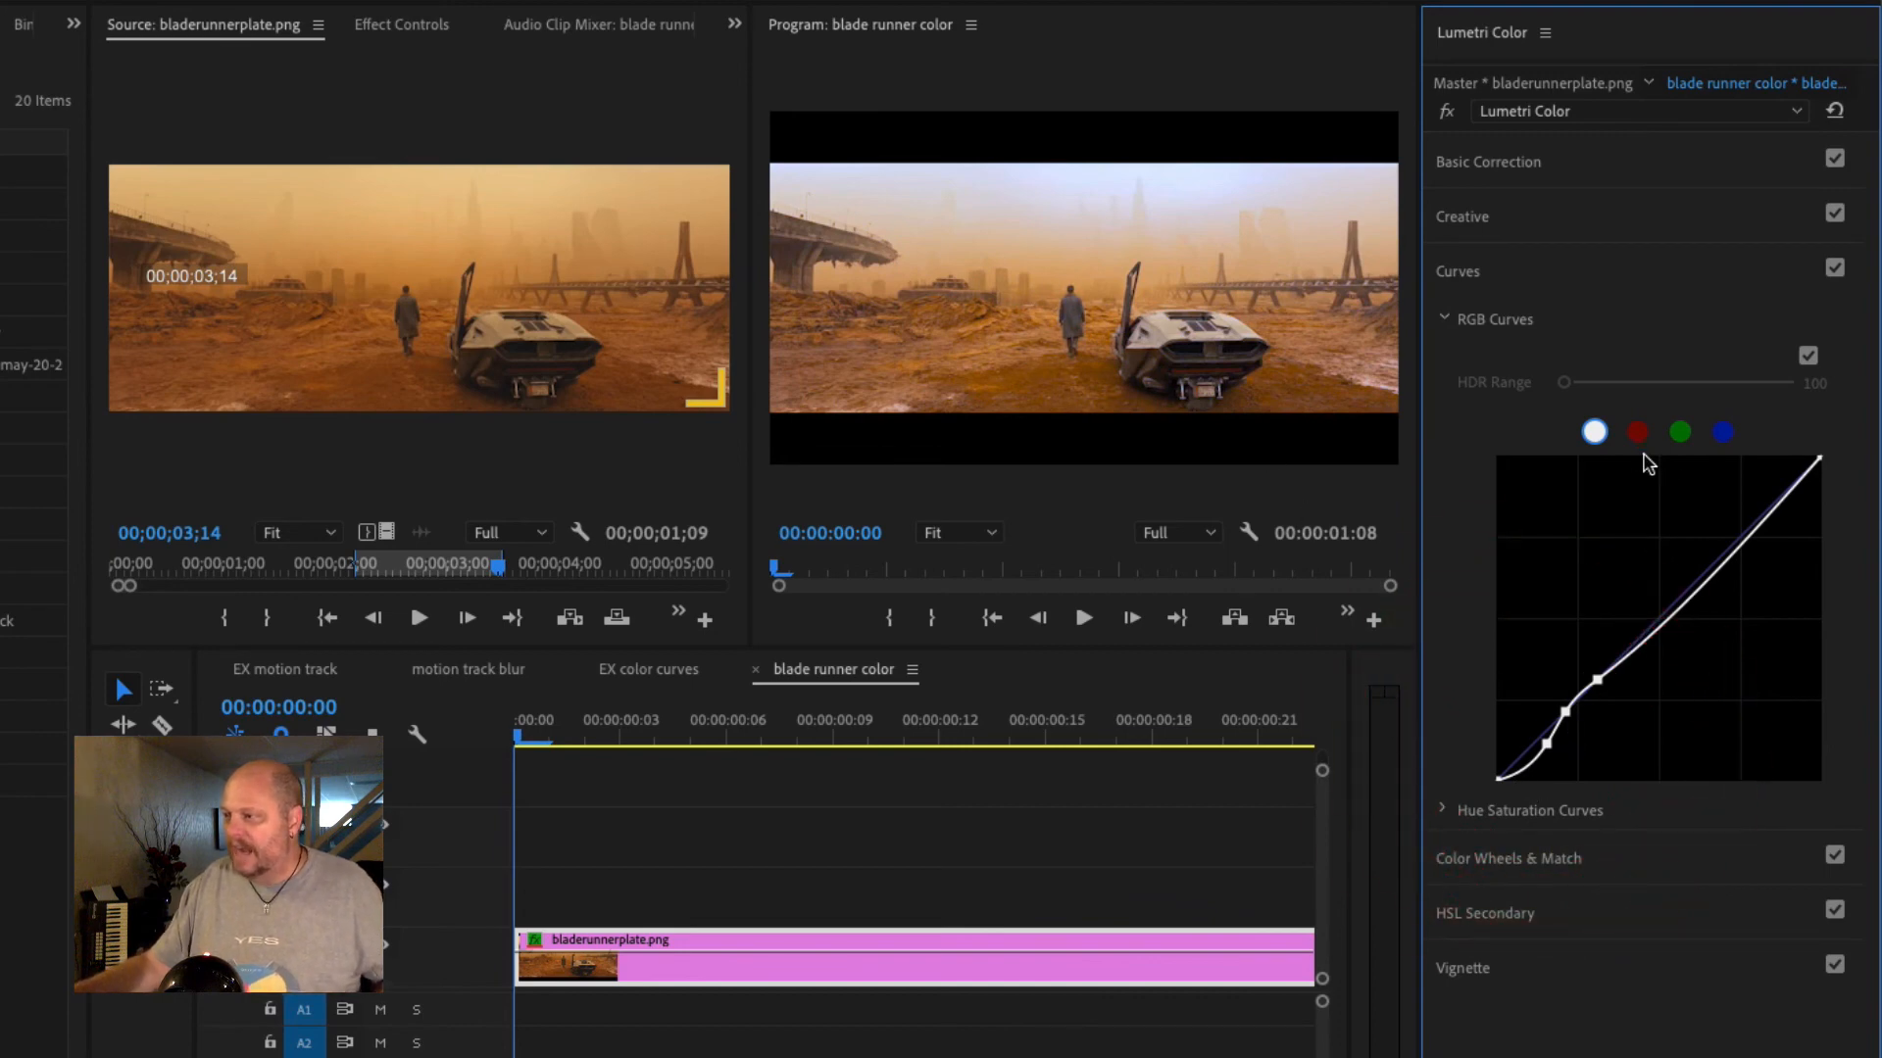
{"action": "key", "text": "super+z"}
{"action": "key", "text": "super+z"}
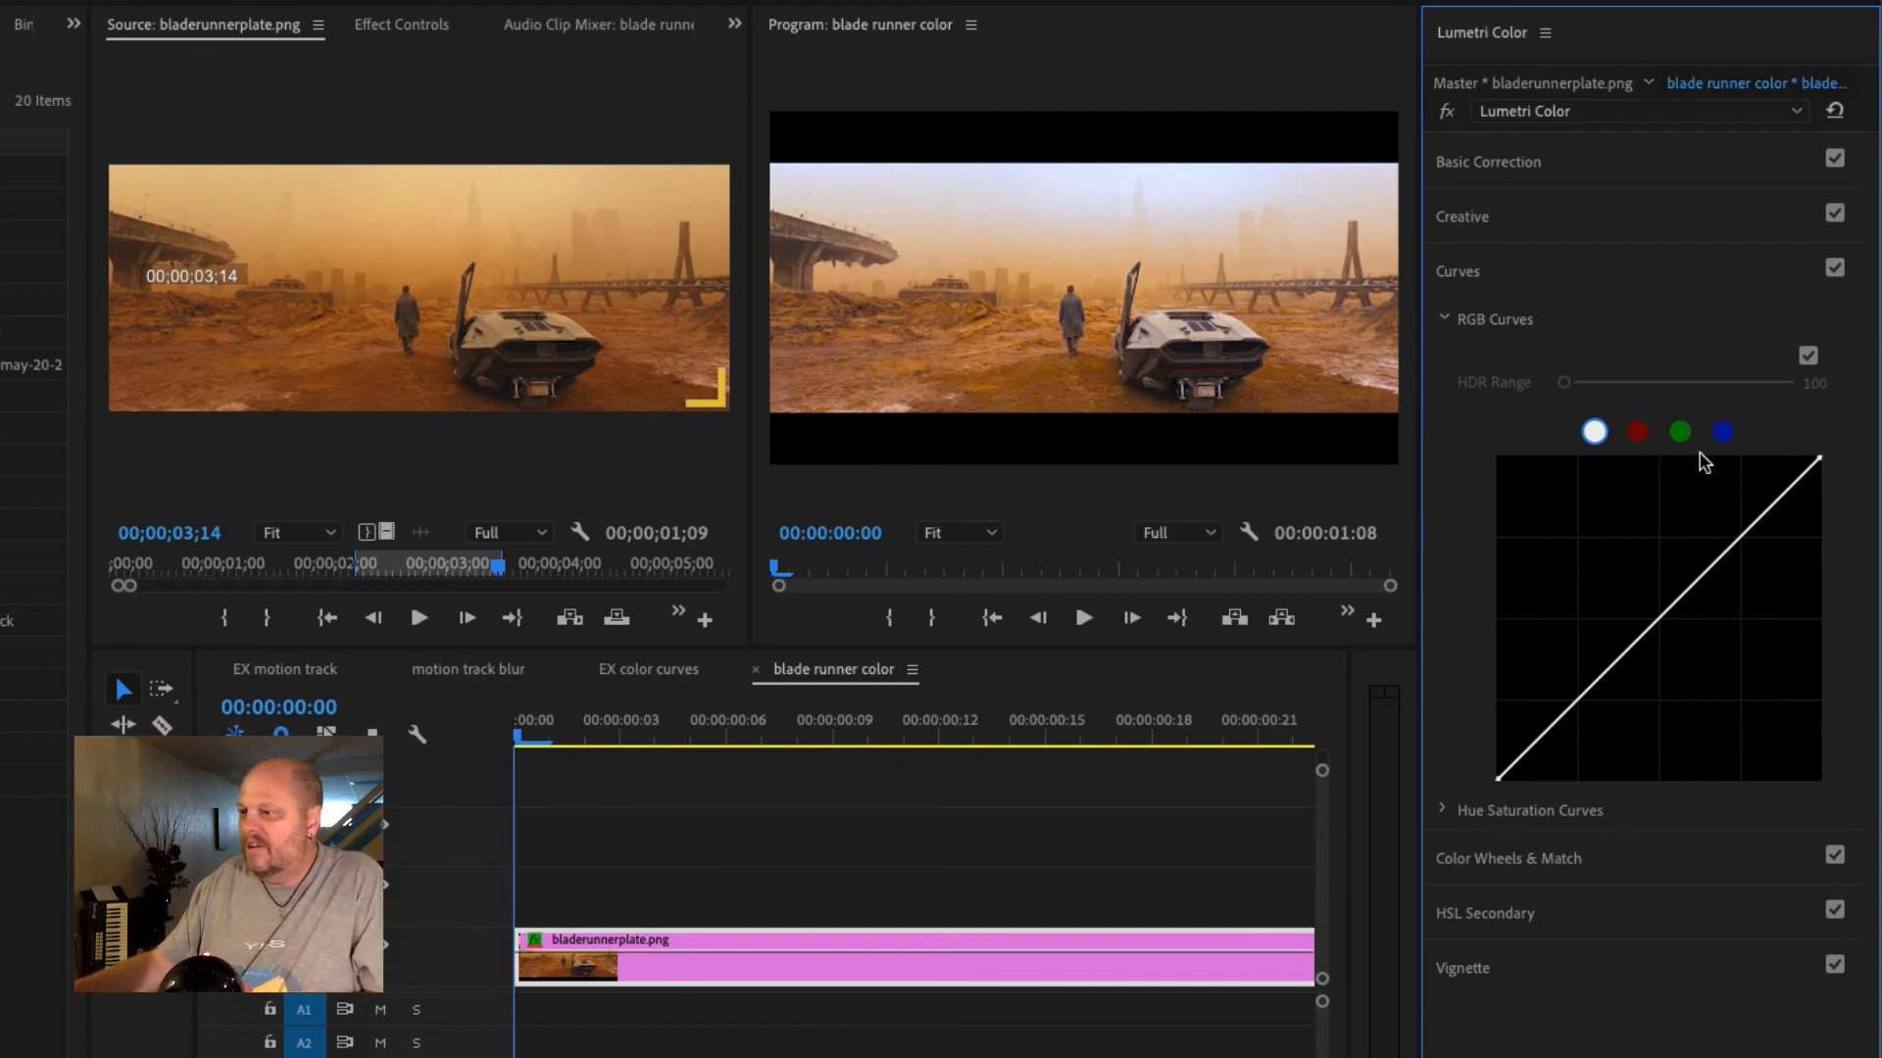
- Add anchor points to the upper part of the red curve and raise a point near its bright end
{"action": "left_click", "coordinate": [1636, 433]}
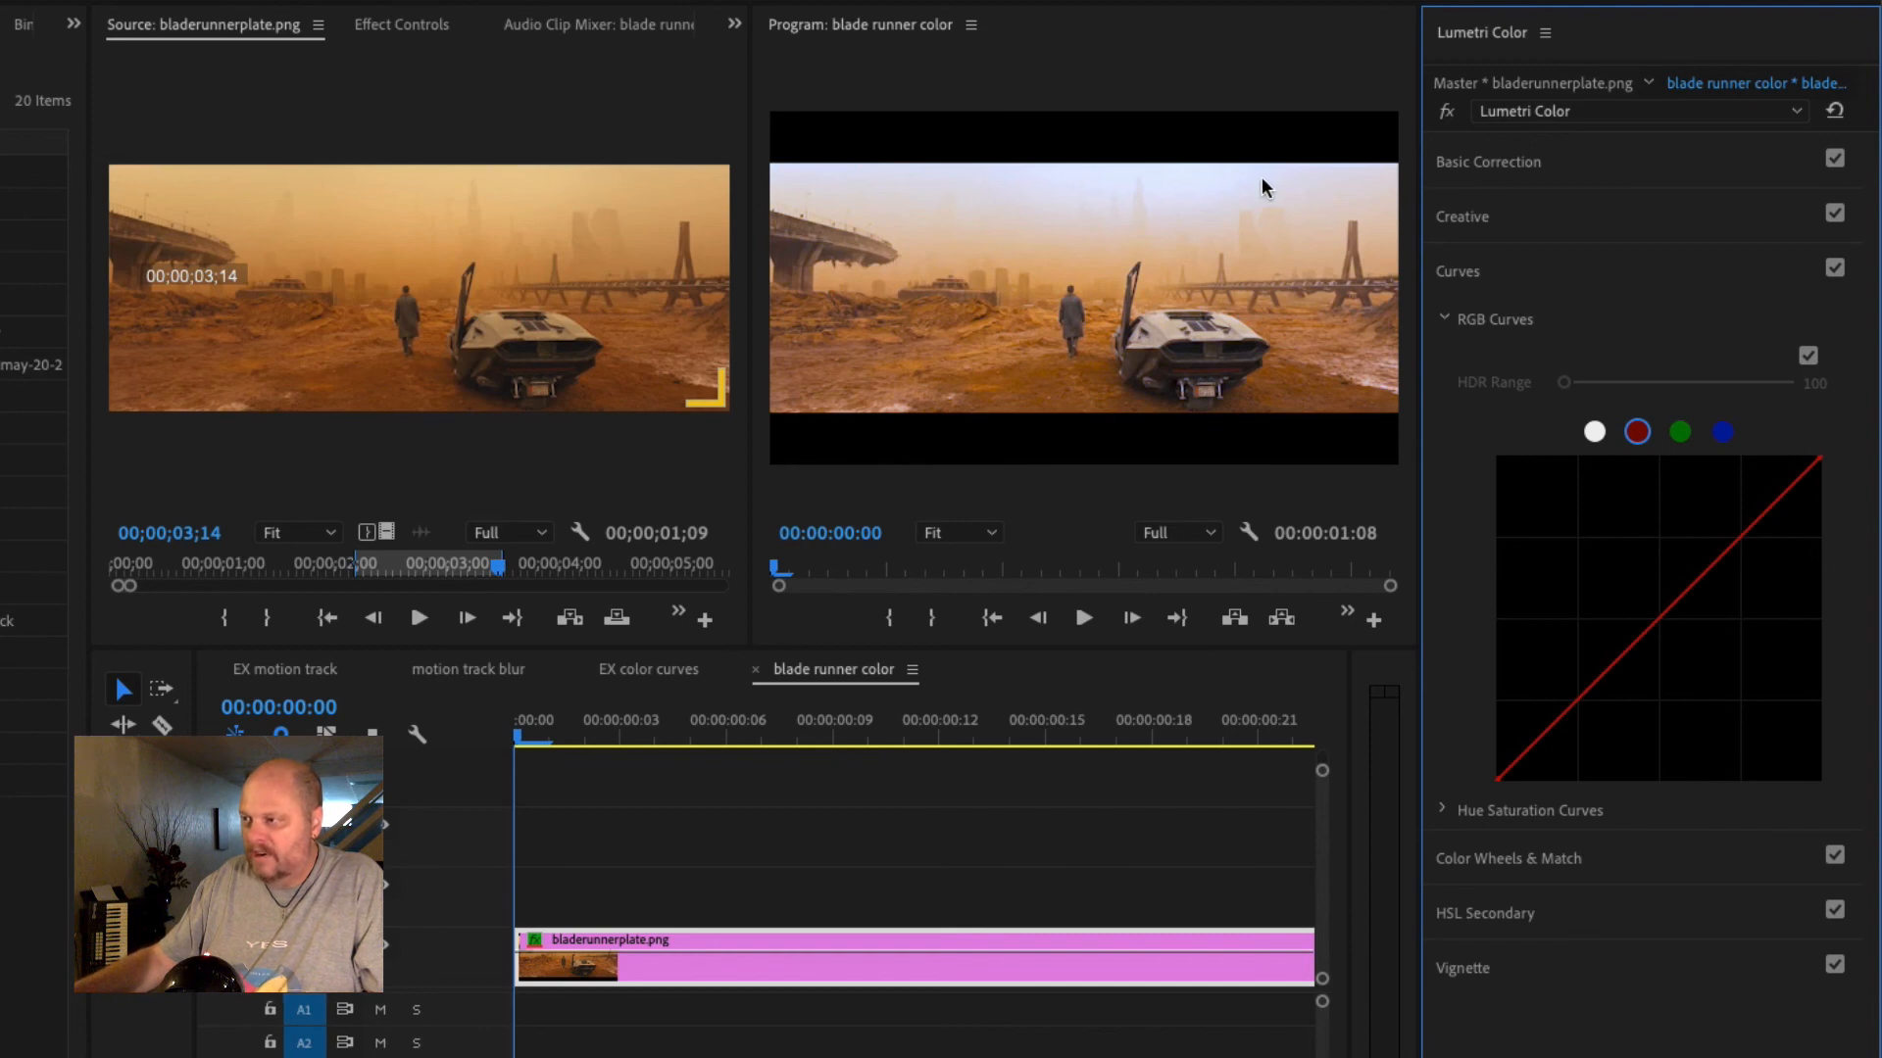
{"action": "left_click", "coordinate": [1769, 508]}
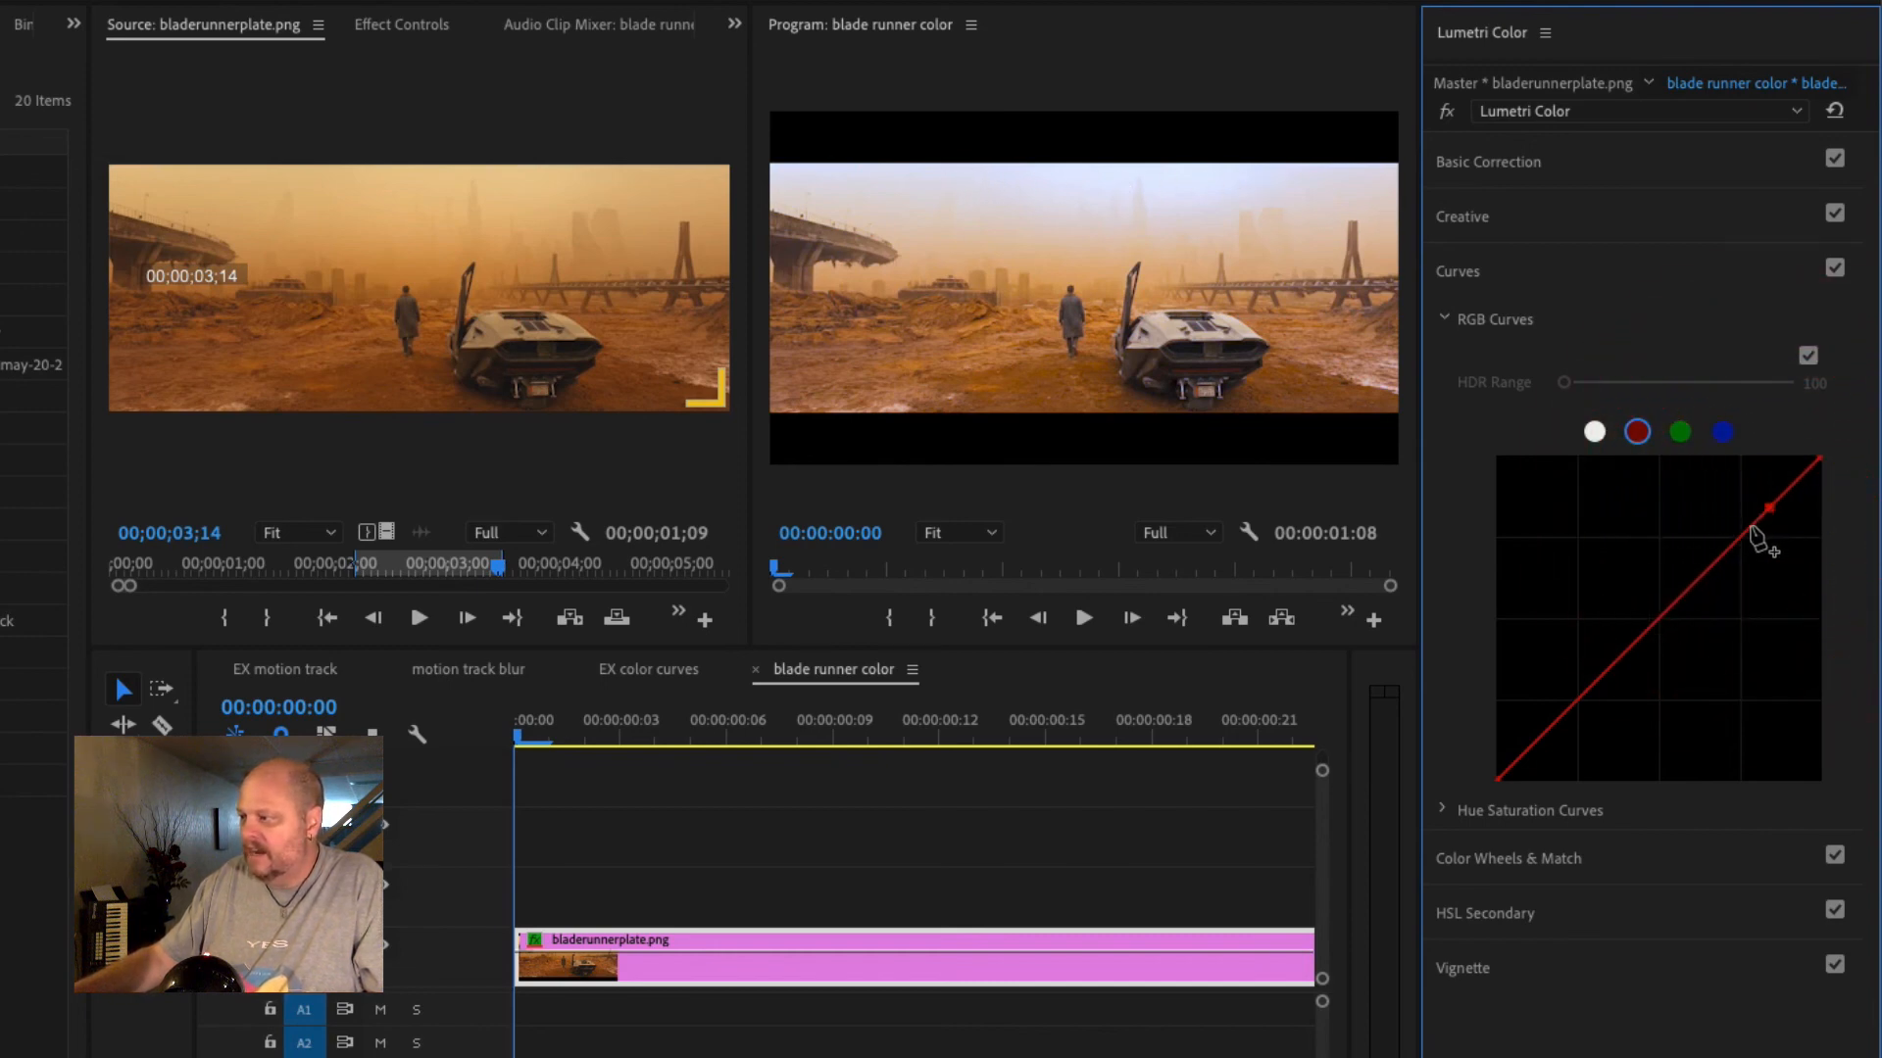
{"action": "left_click", "coordinate": [1751, 527]}
{"action": "left_click_drag", "start_coordinate": [1798, 482], "coordinate": [1702, 576]}
{"action": "mouse_move", "coordinate": [1789, 471]}
{"action": "left_mouse_down"}
{"action": "mouse_move", "coordinate": [1767, 473]}
{"action": "mouse_move", "coordinate": [1784, 470]}
{"action": "left_mouse_up"}
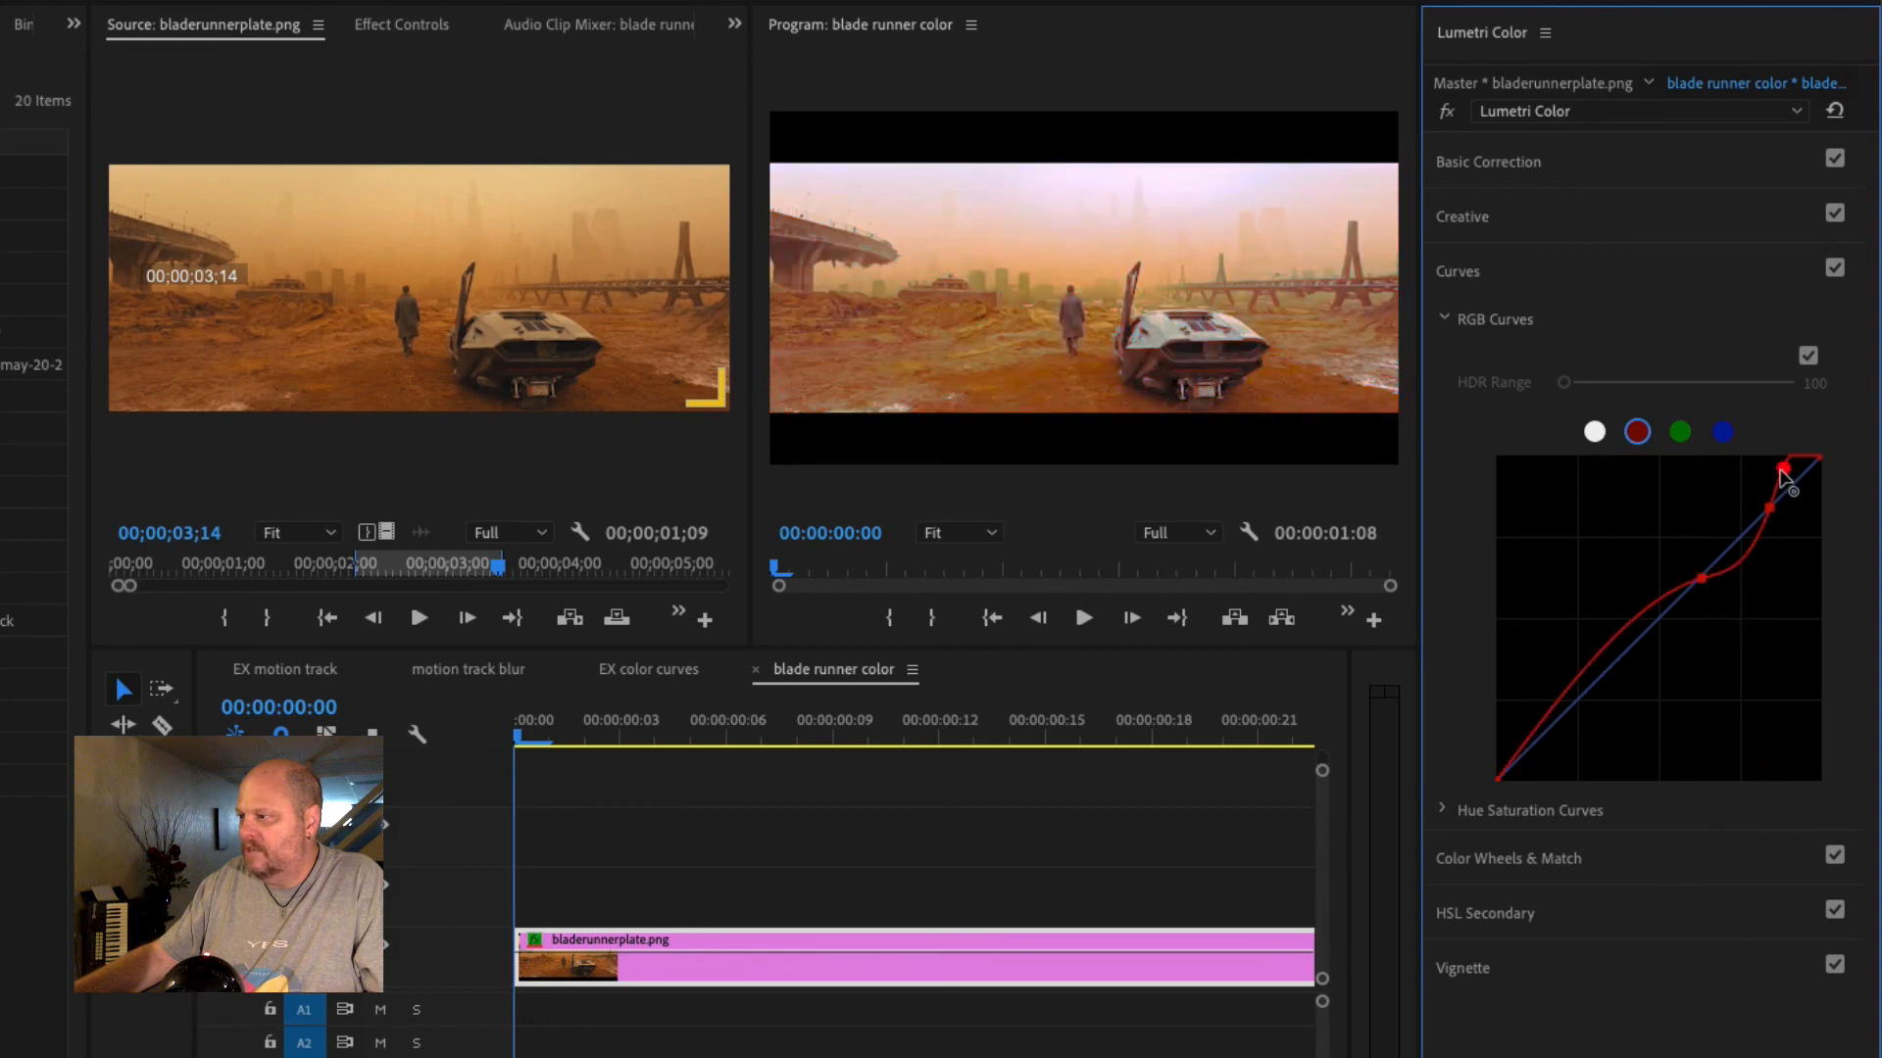
- Pin the red curve's midtones near the diagonal with extra points and push its highlights up to the maximum
{"action": "left_click", "coordinate": [1632, 639]}
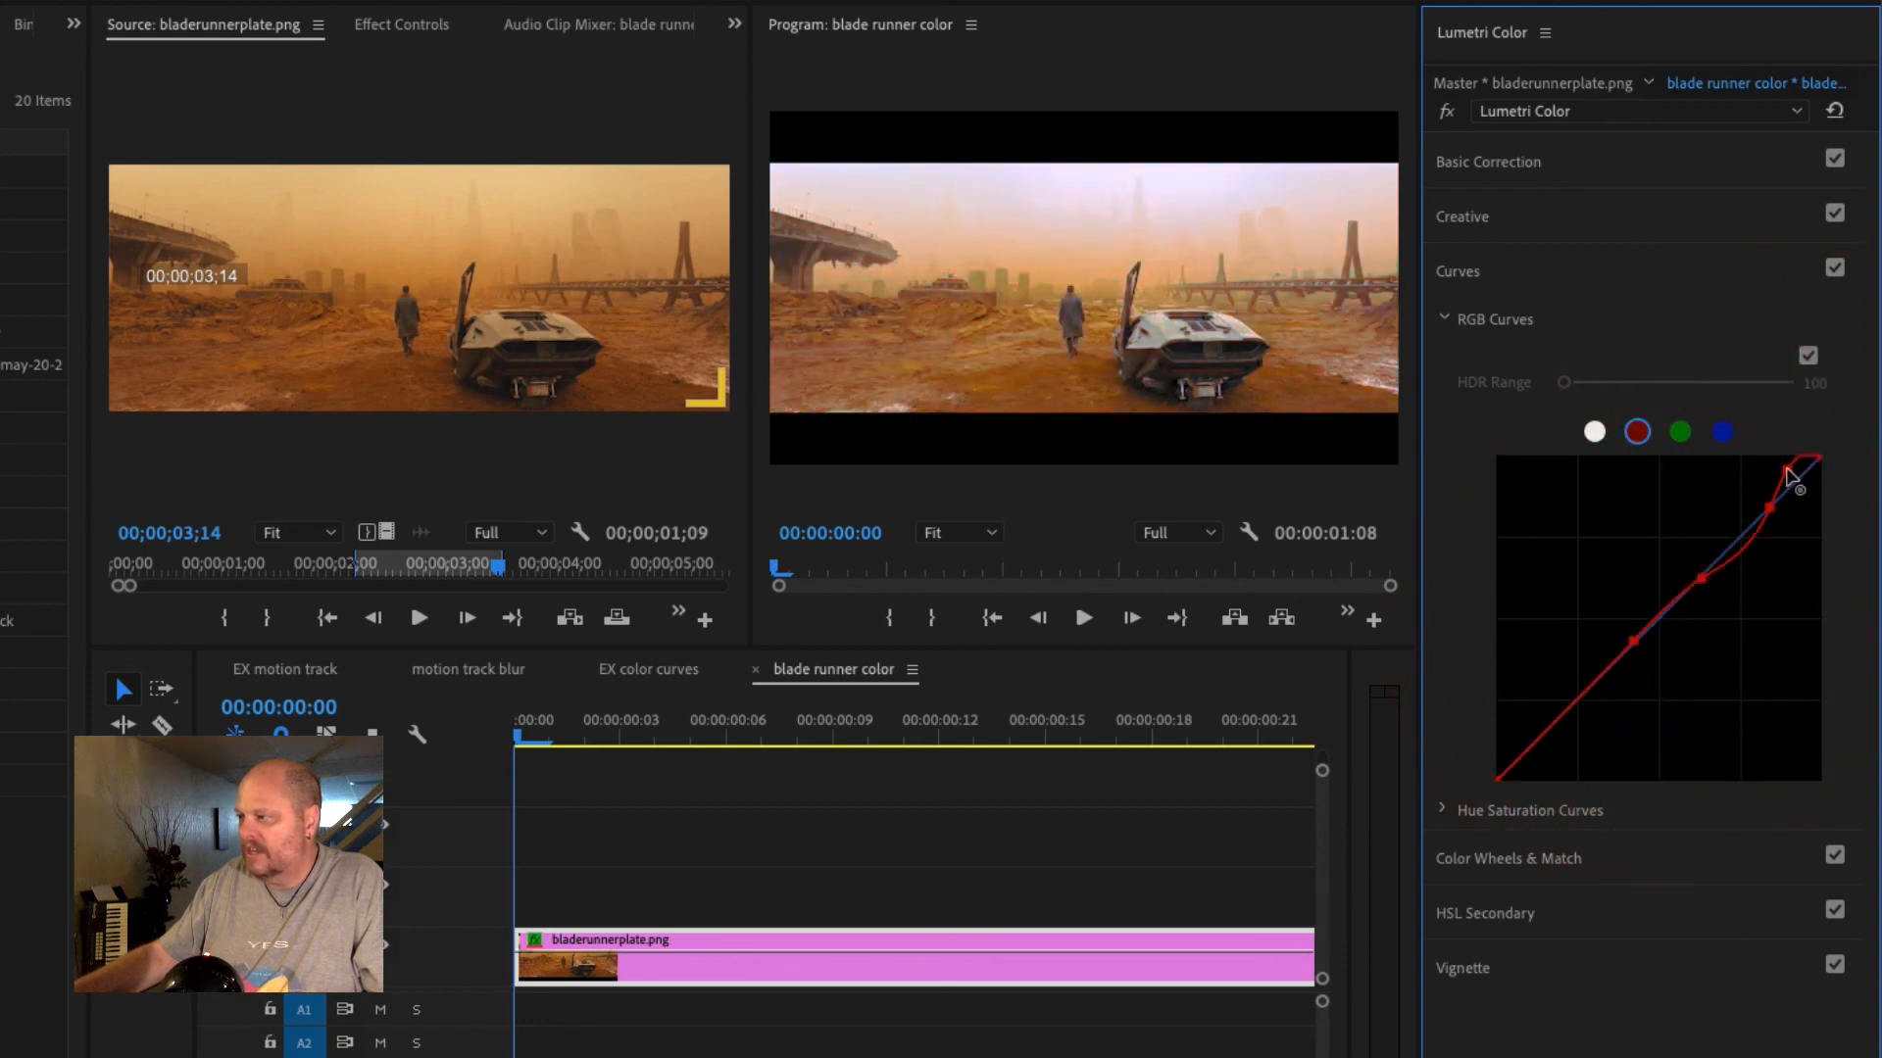
{"action": "left_click_drag", "start_coordinate": [1786, 474], "coordinate": [1755, 448]}
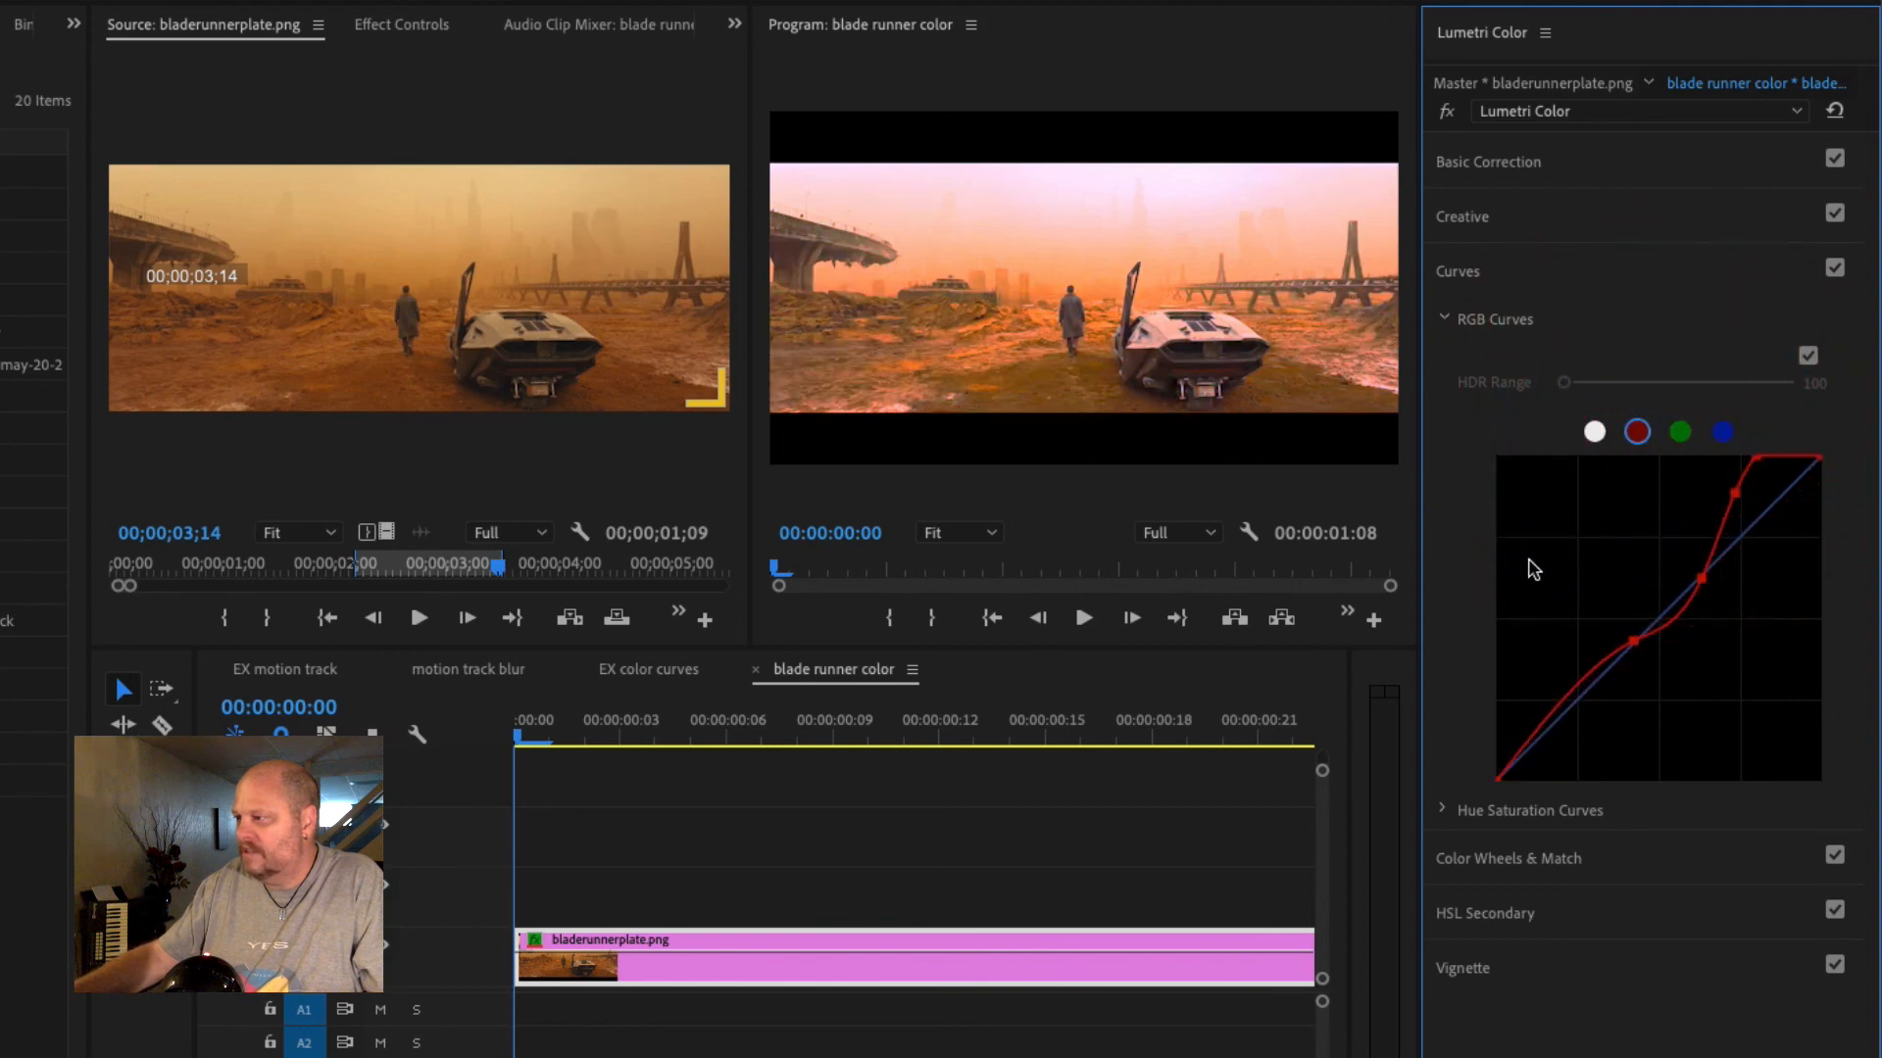
{"action": "left_click_drag", "start_coordinate": [1688, 623], "coordinate": [1674, 605]}
{"action": "mouse_move", "coordinate": [1729, 534]}
{"action": "left_mouse_down"}
{"action": "mouse_move", "coordinate": [1724, 550]}
{"action": "mouse_move", "coordinate": [1740, 529]}
{"action": "left_mouse_up"}
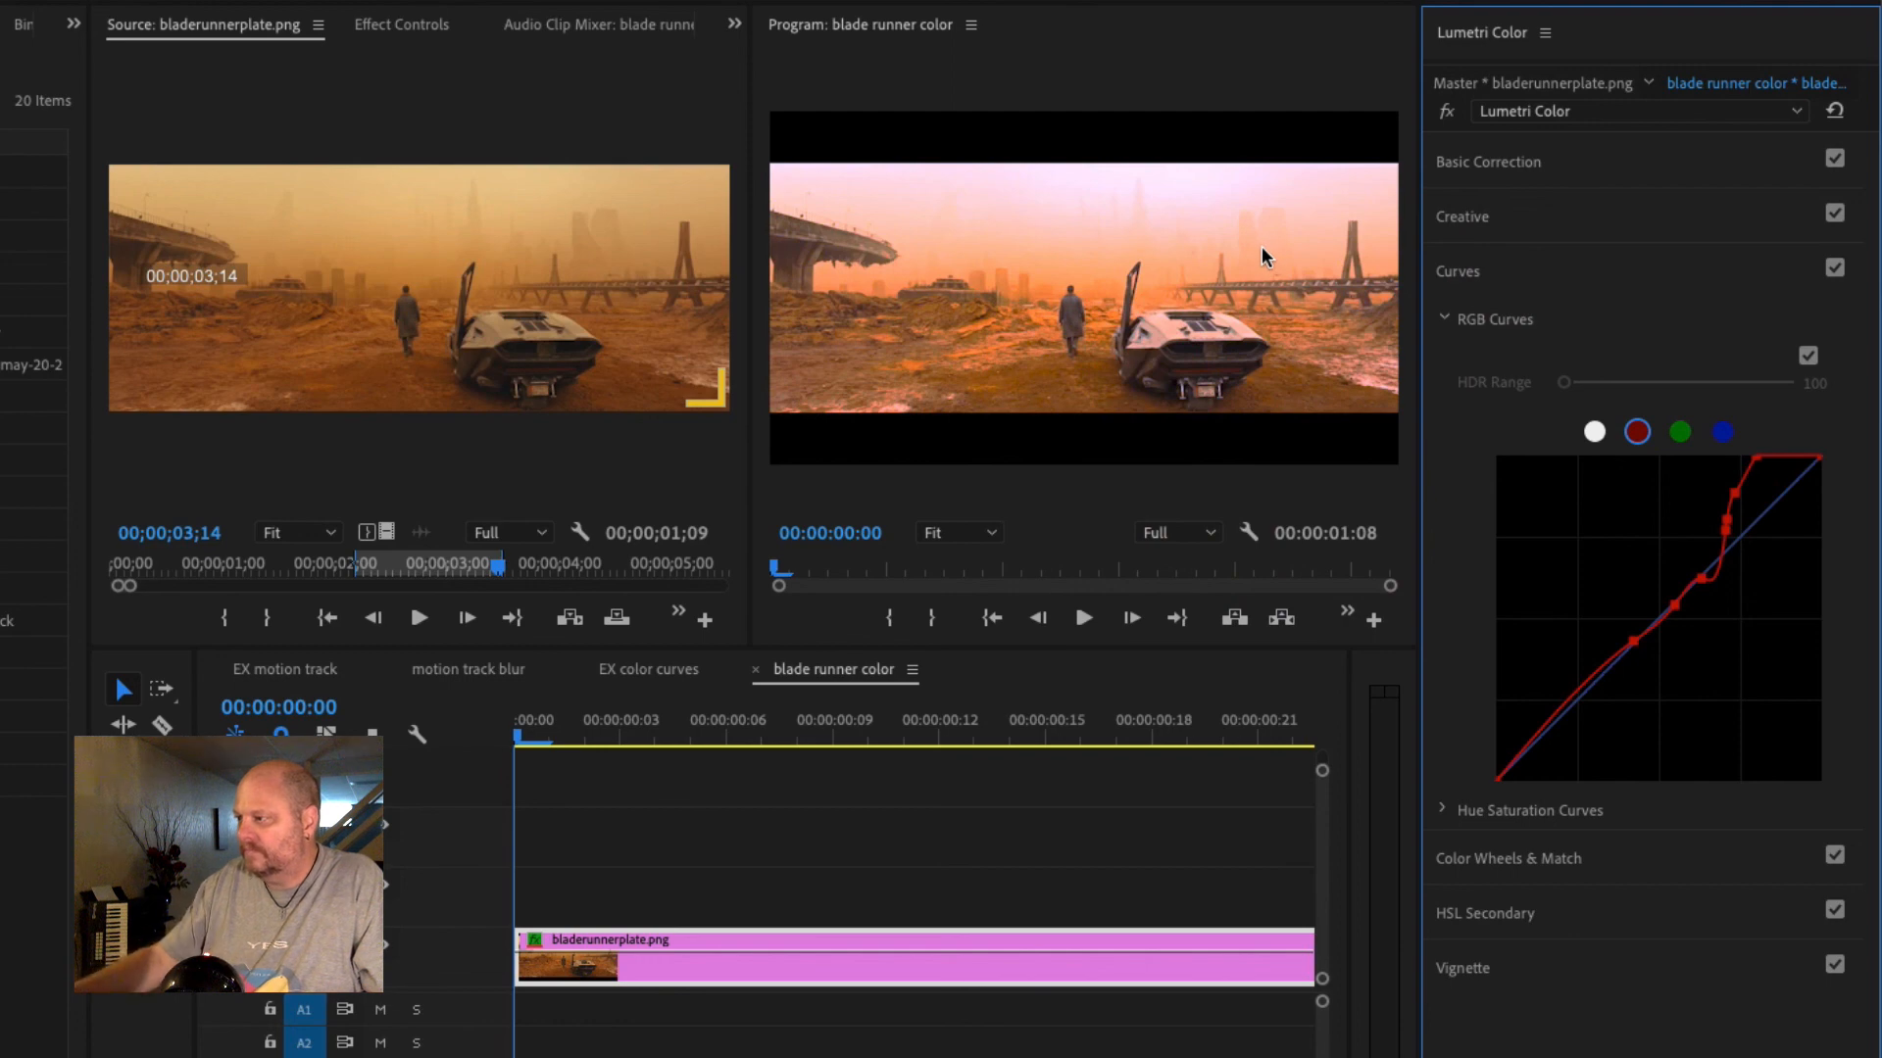
- Anchor the blue curve just below its midpoint and lift its shadows well above the diagonal with two points
{"action": "left_click", "coordinate": [1723, 432]}
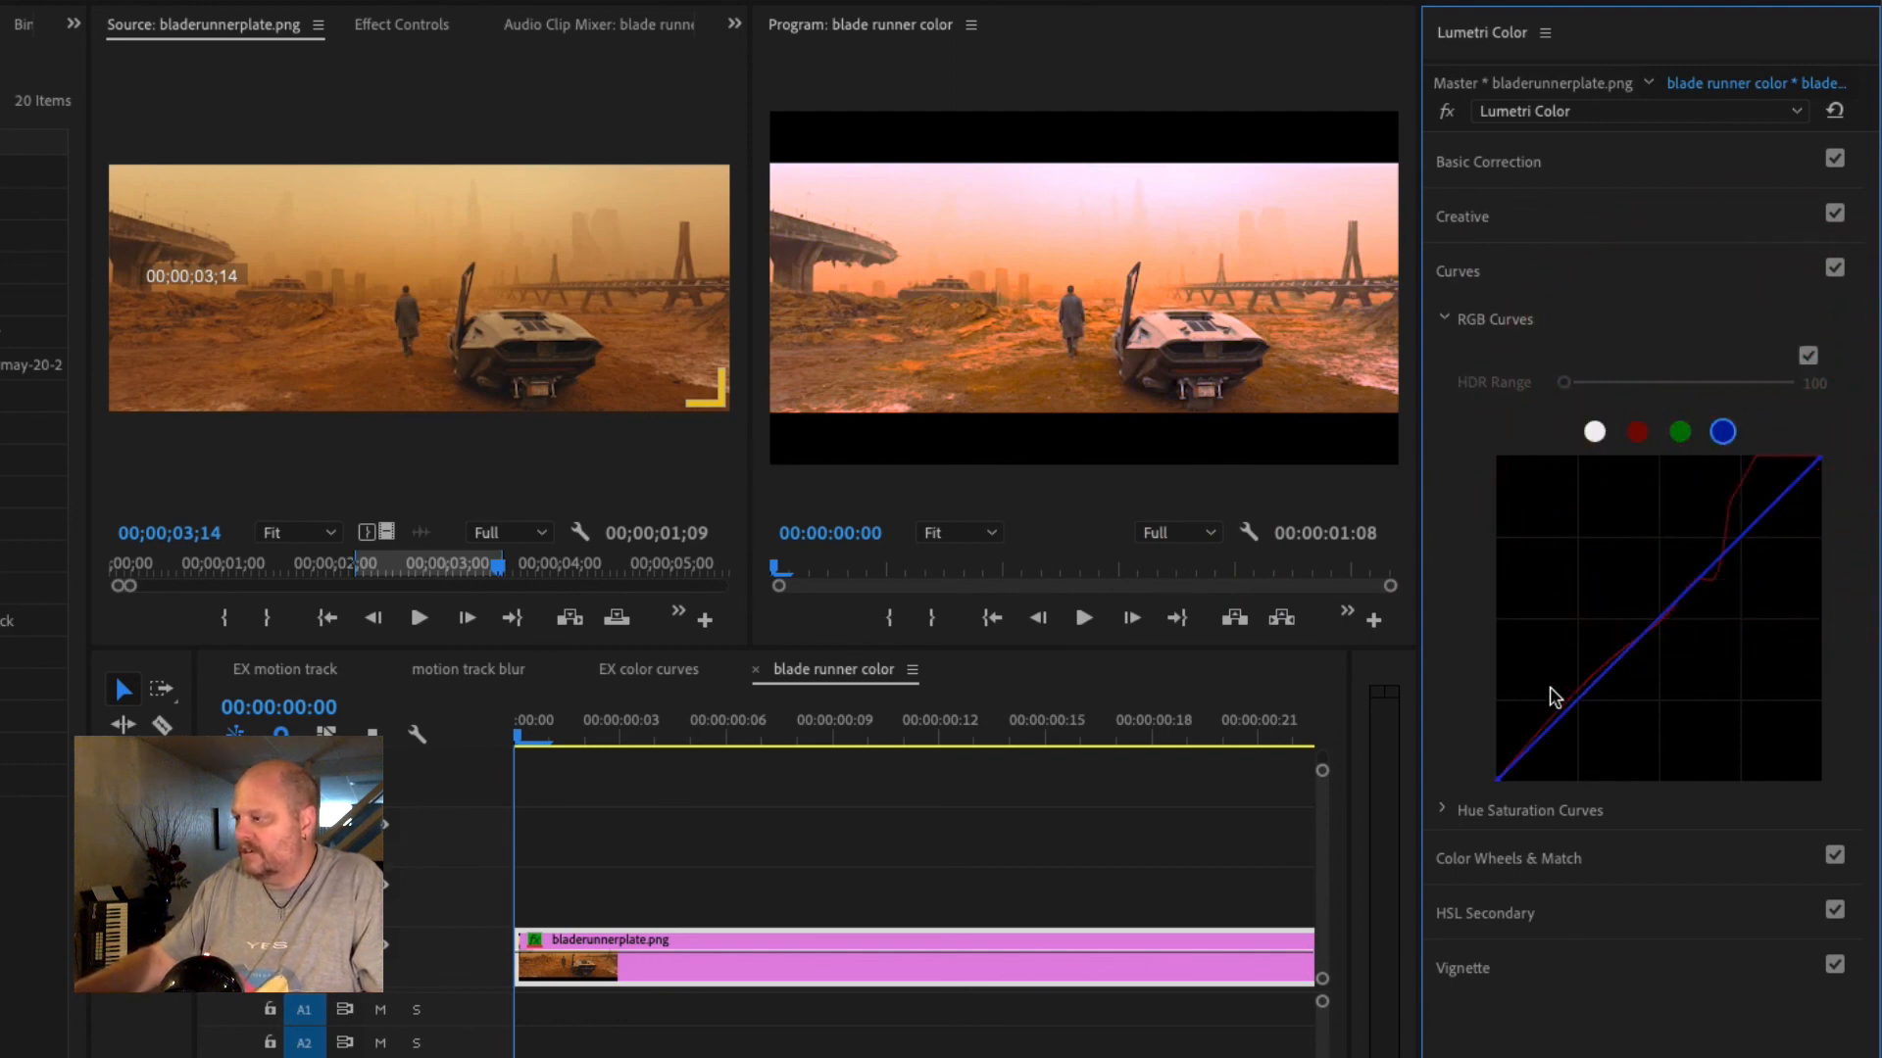
{"action": "left_click", "coordinate": [1580, 697]}
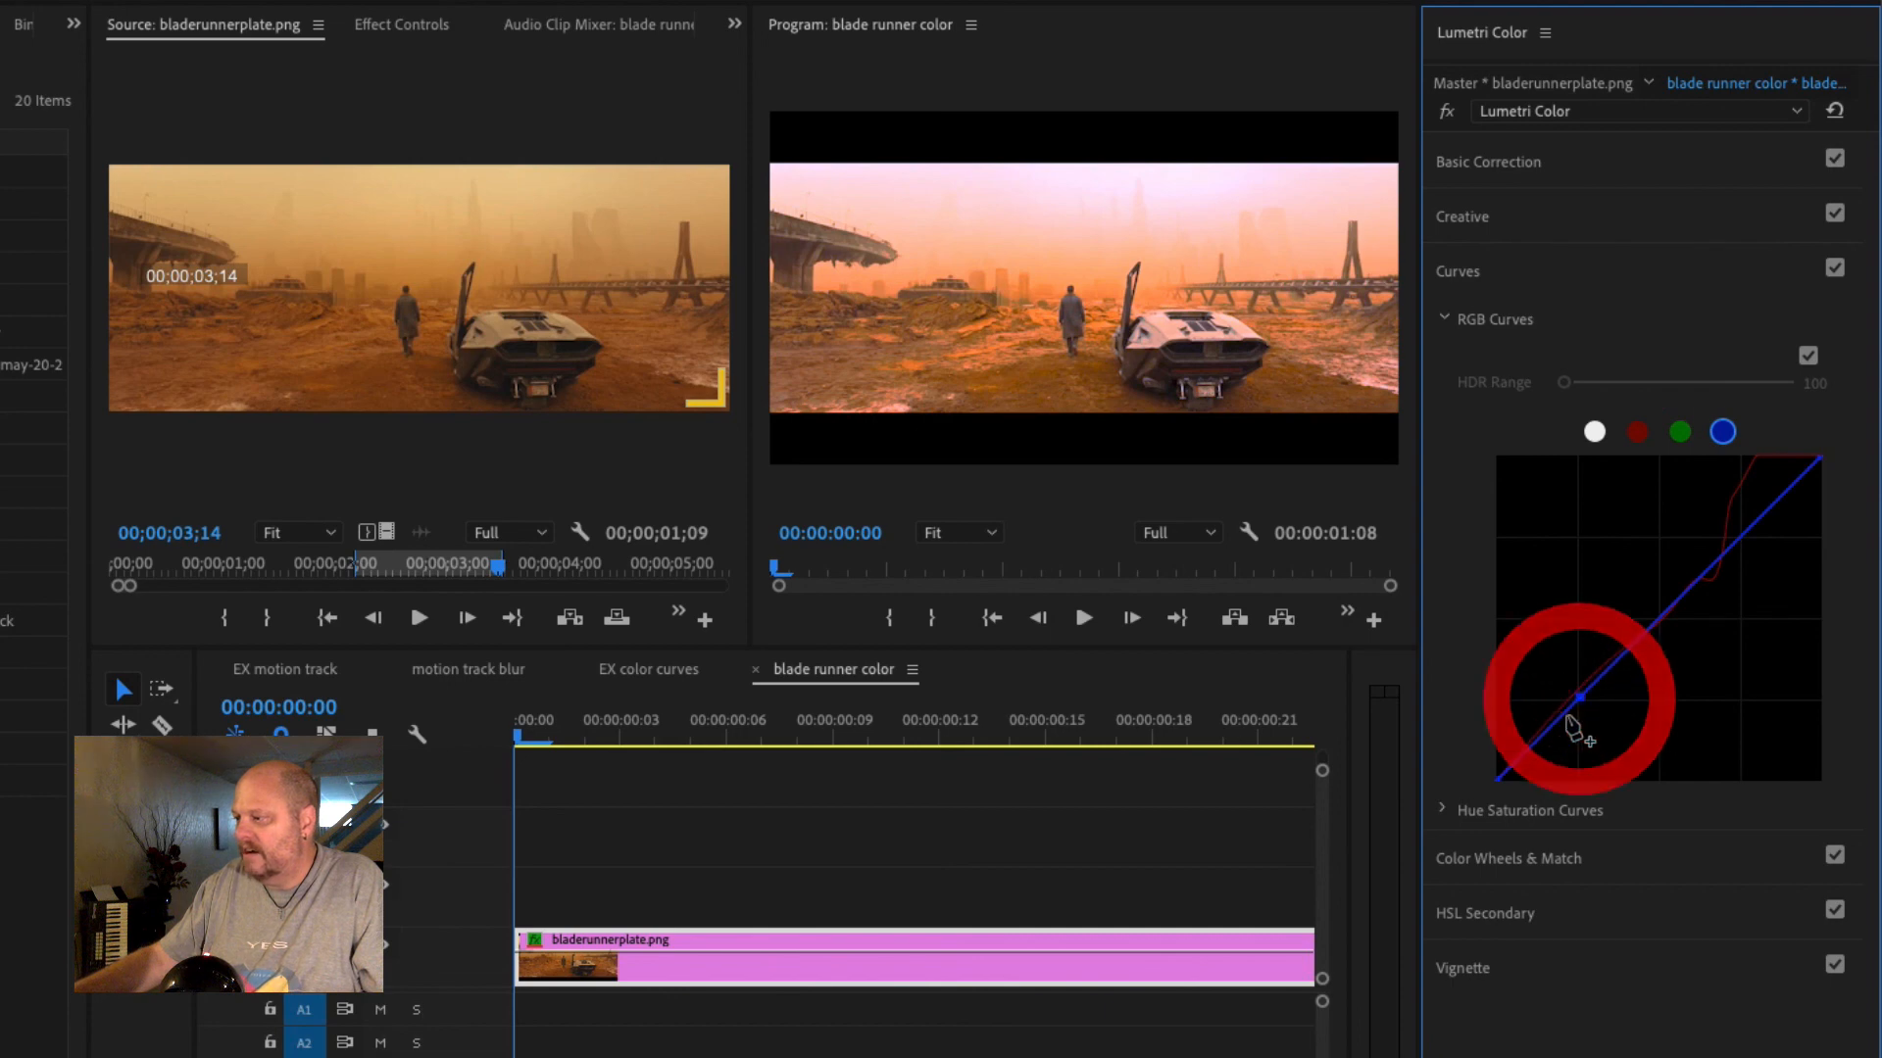
{"action": "left_click", "coordinate": [1628, 649]}
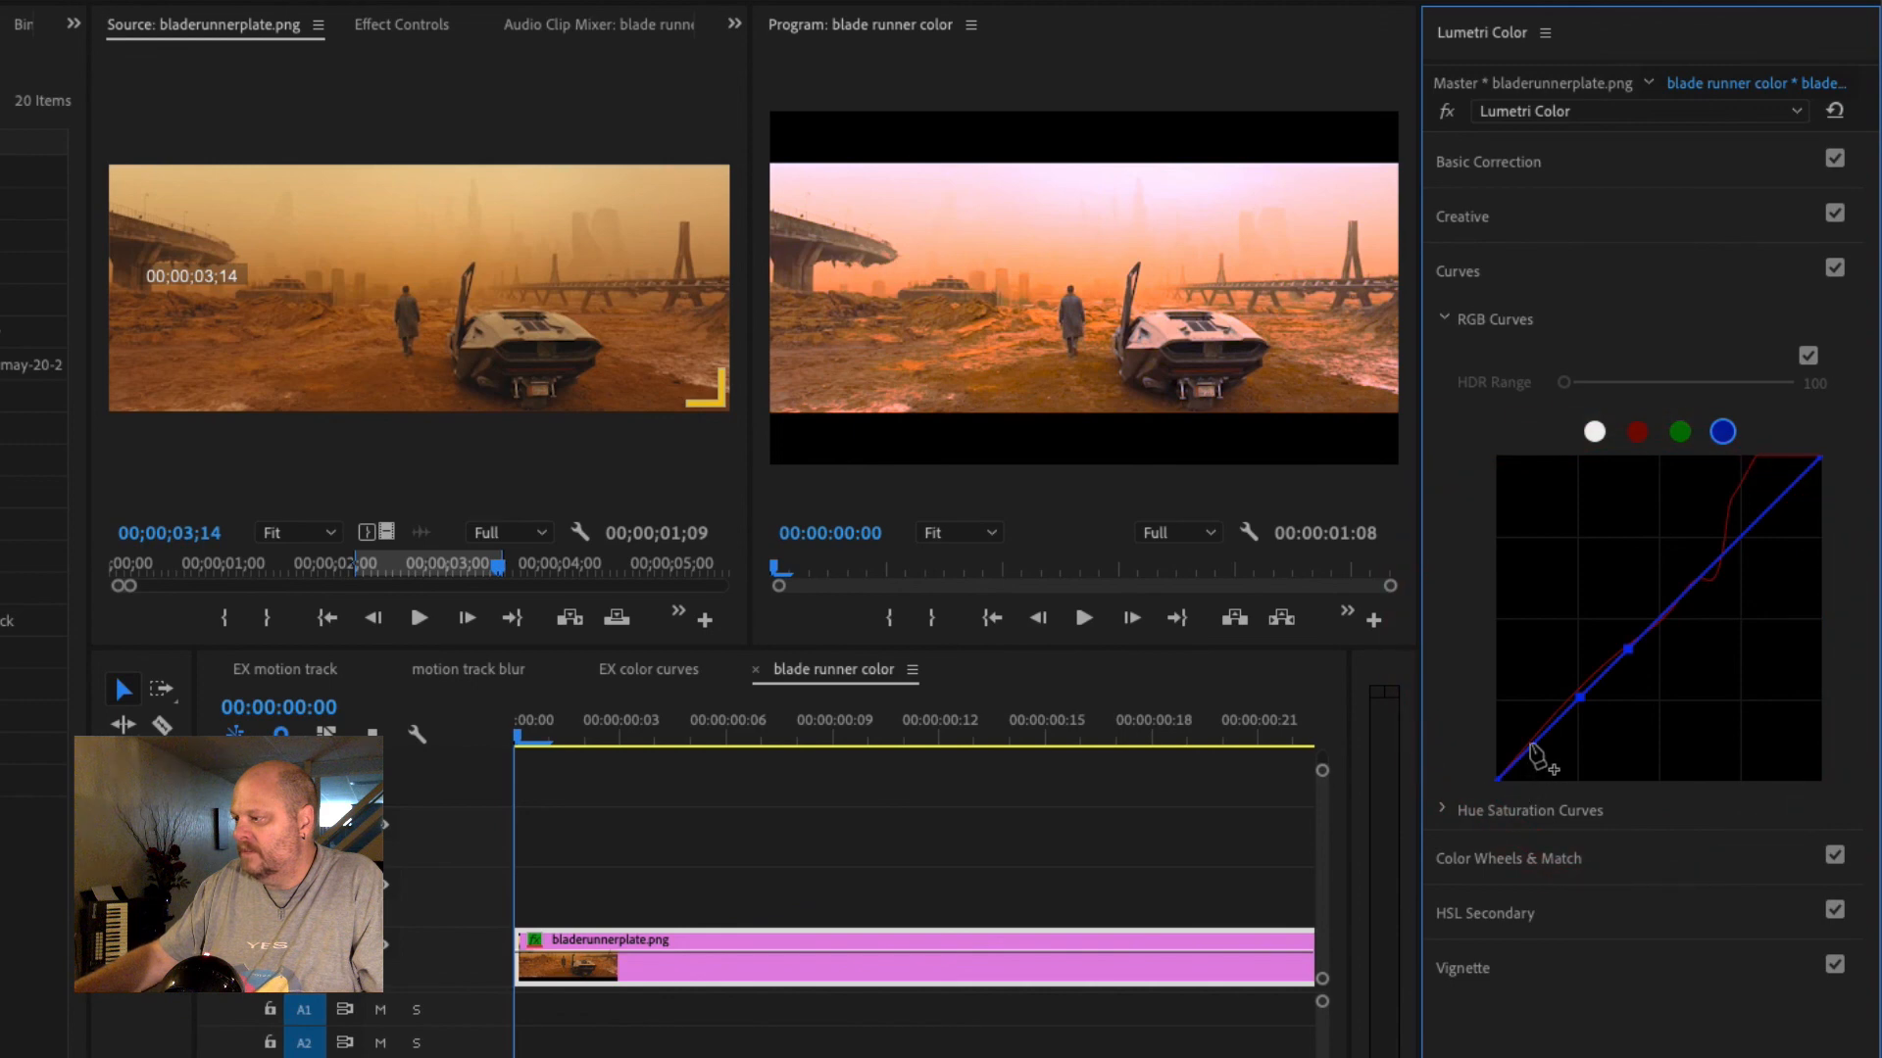
{"action": "left_click_drag", "start_coordinate": [1535, 742], "coordinate": [1516, 704]}
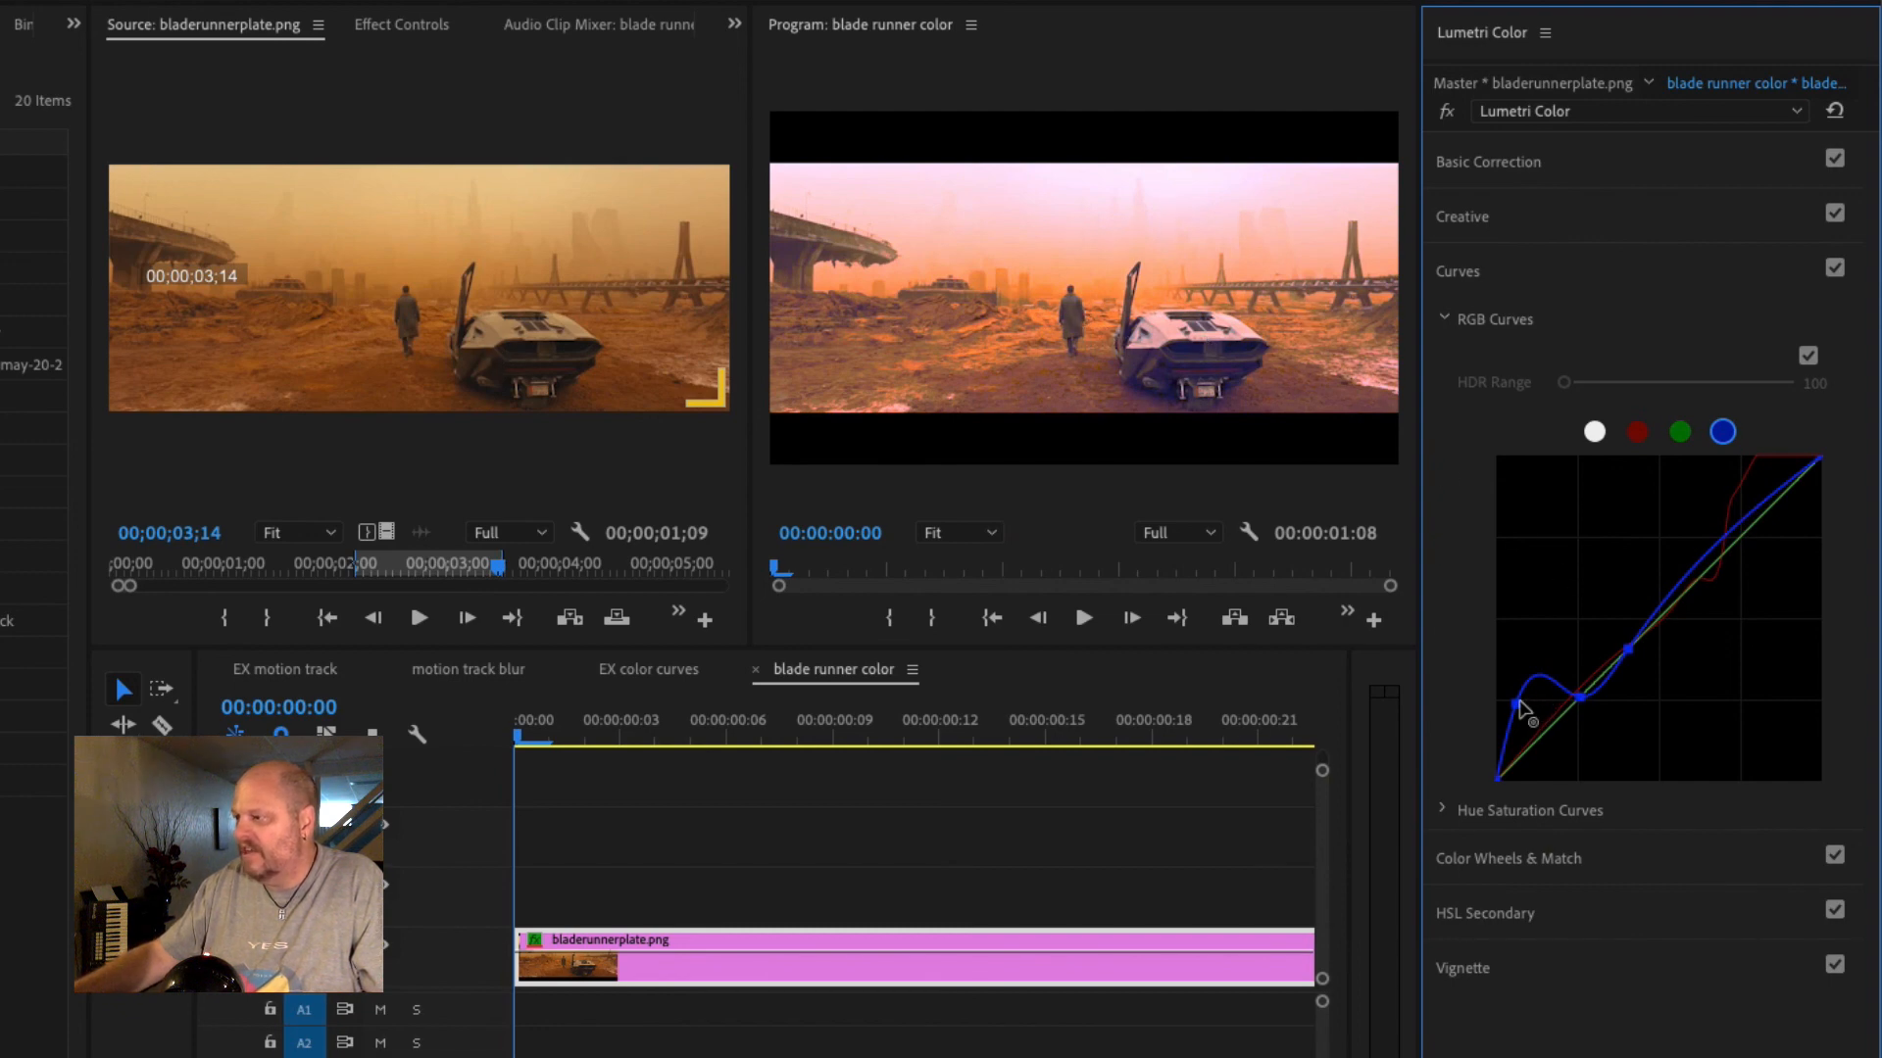
{"action": "mouse_move", "coordinate": [1519, 702]}
{"action": "left_mouse_down"}
{"action": "mouse_move", "coordinate": [1516, 725]}
{"action": "mouse_move", "coordinate": [1582, 698]}
{"action": "mouse_move", "coordinate": [1534, 669]}
{"action": "left_mouse_up"}
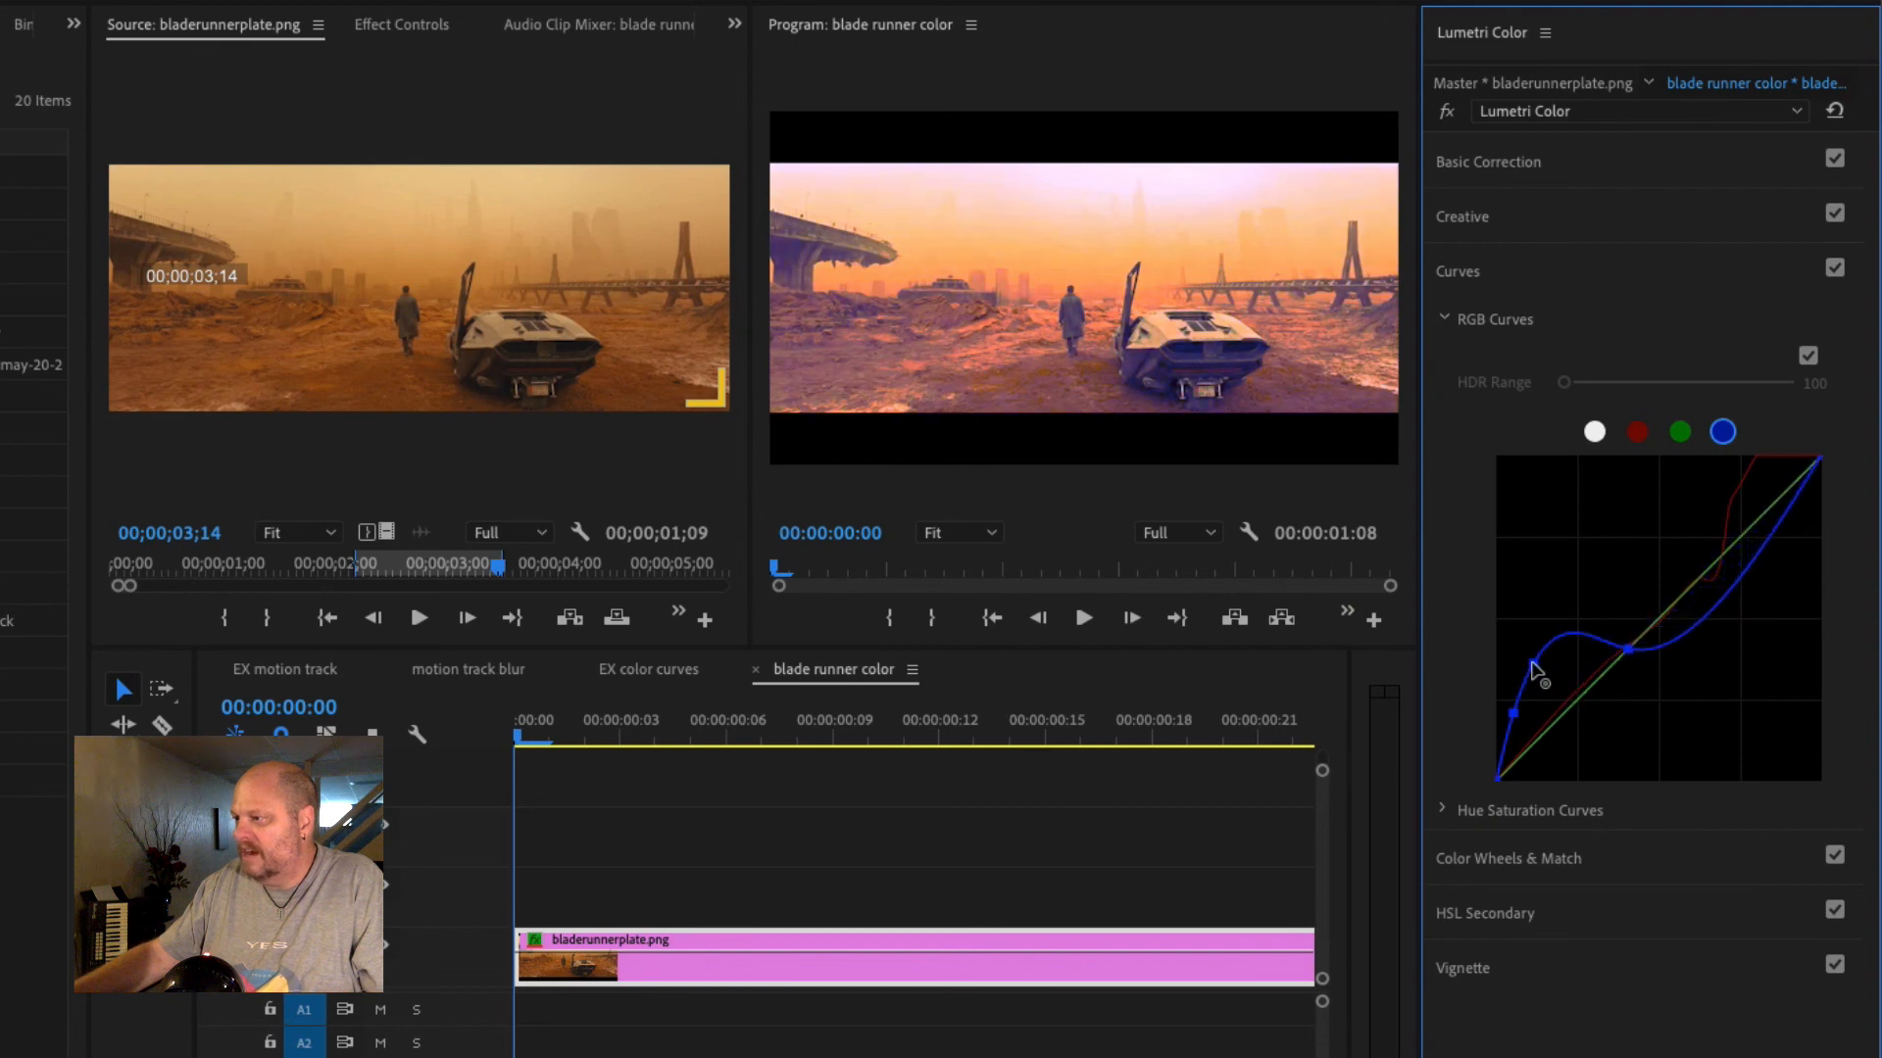
{"action": "left_click", "coordinate": [1533, 666]}
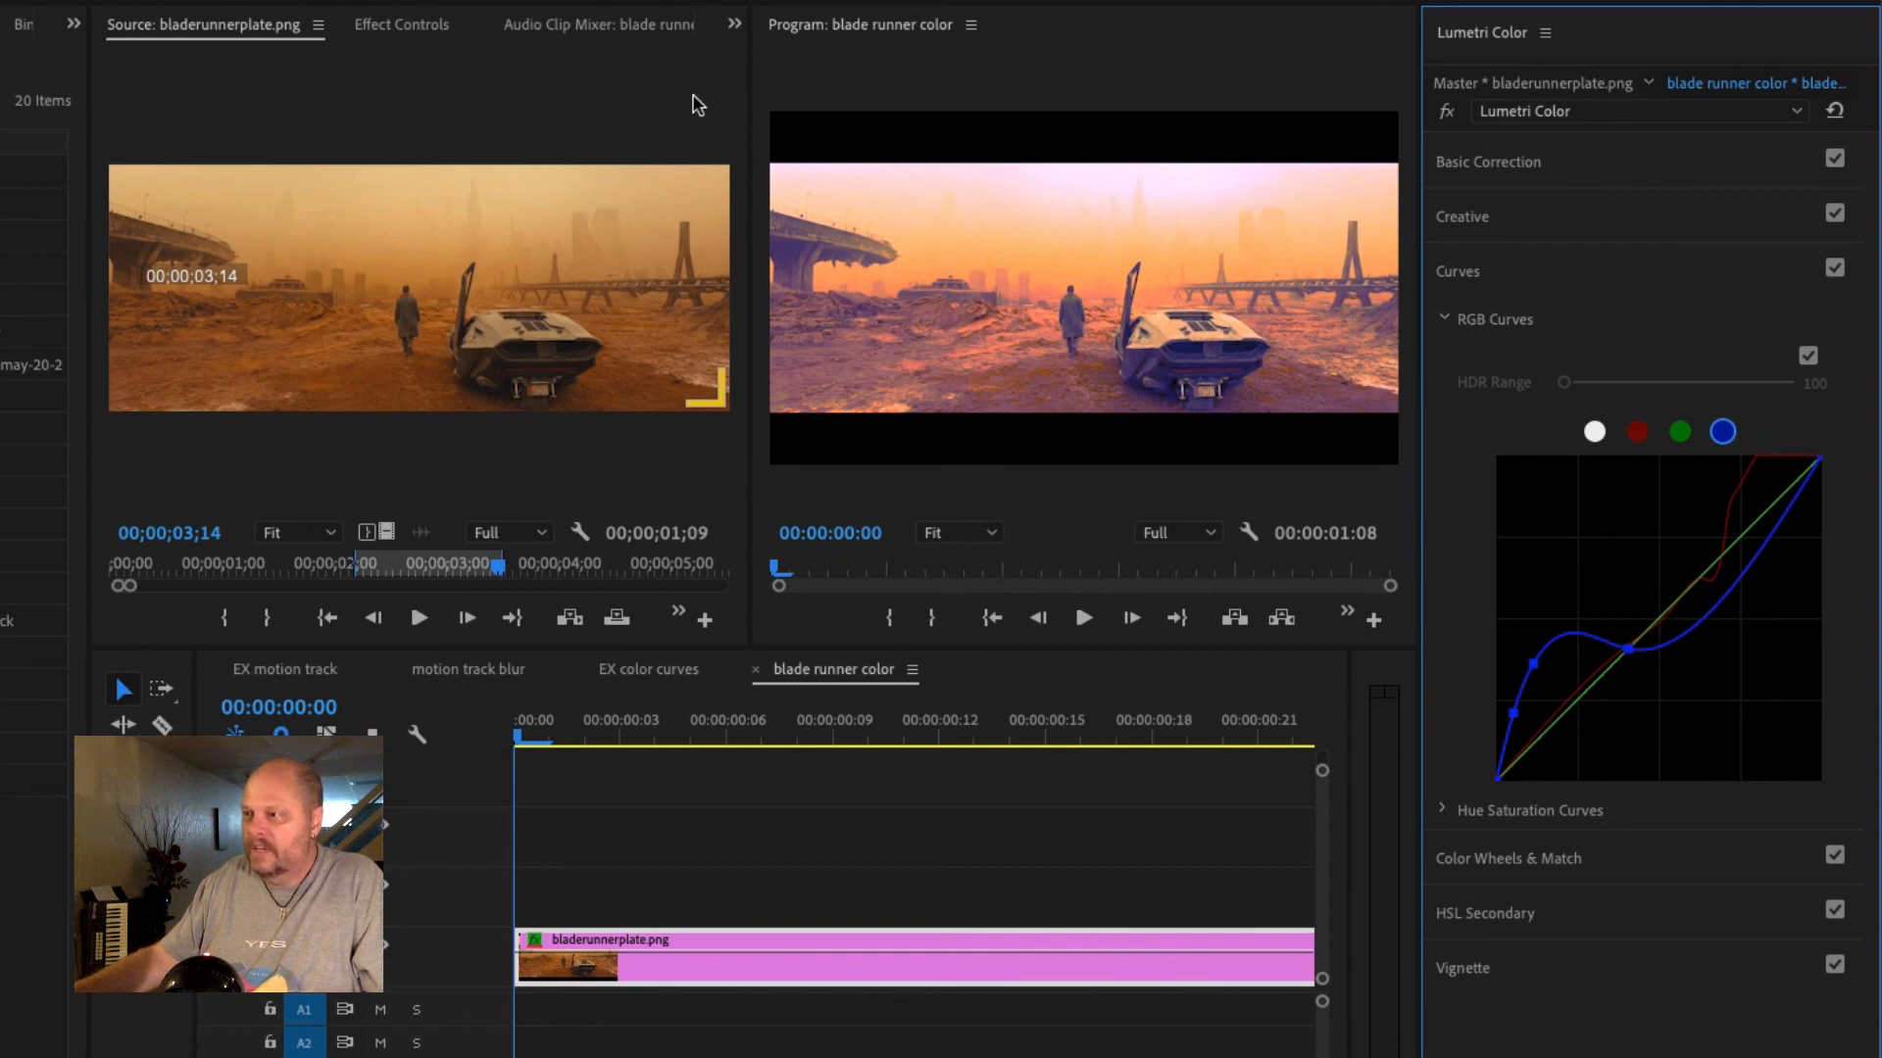
- Show the Lumetri Scopes in place of the source image
{"action": "left_click", "coordinate": [736, 25]}
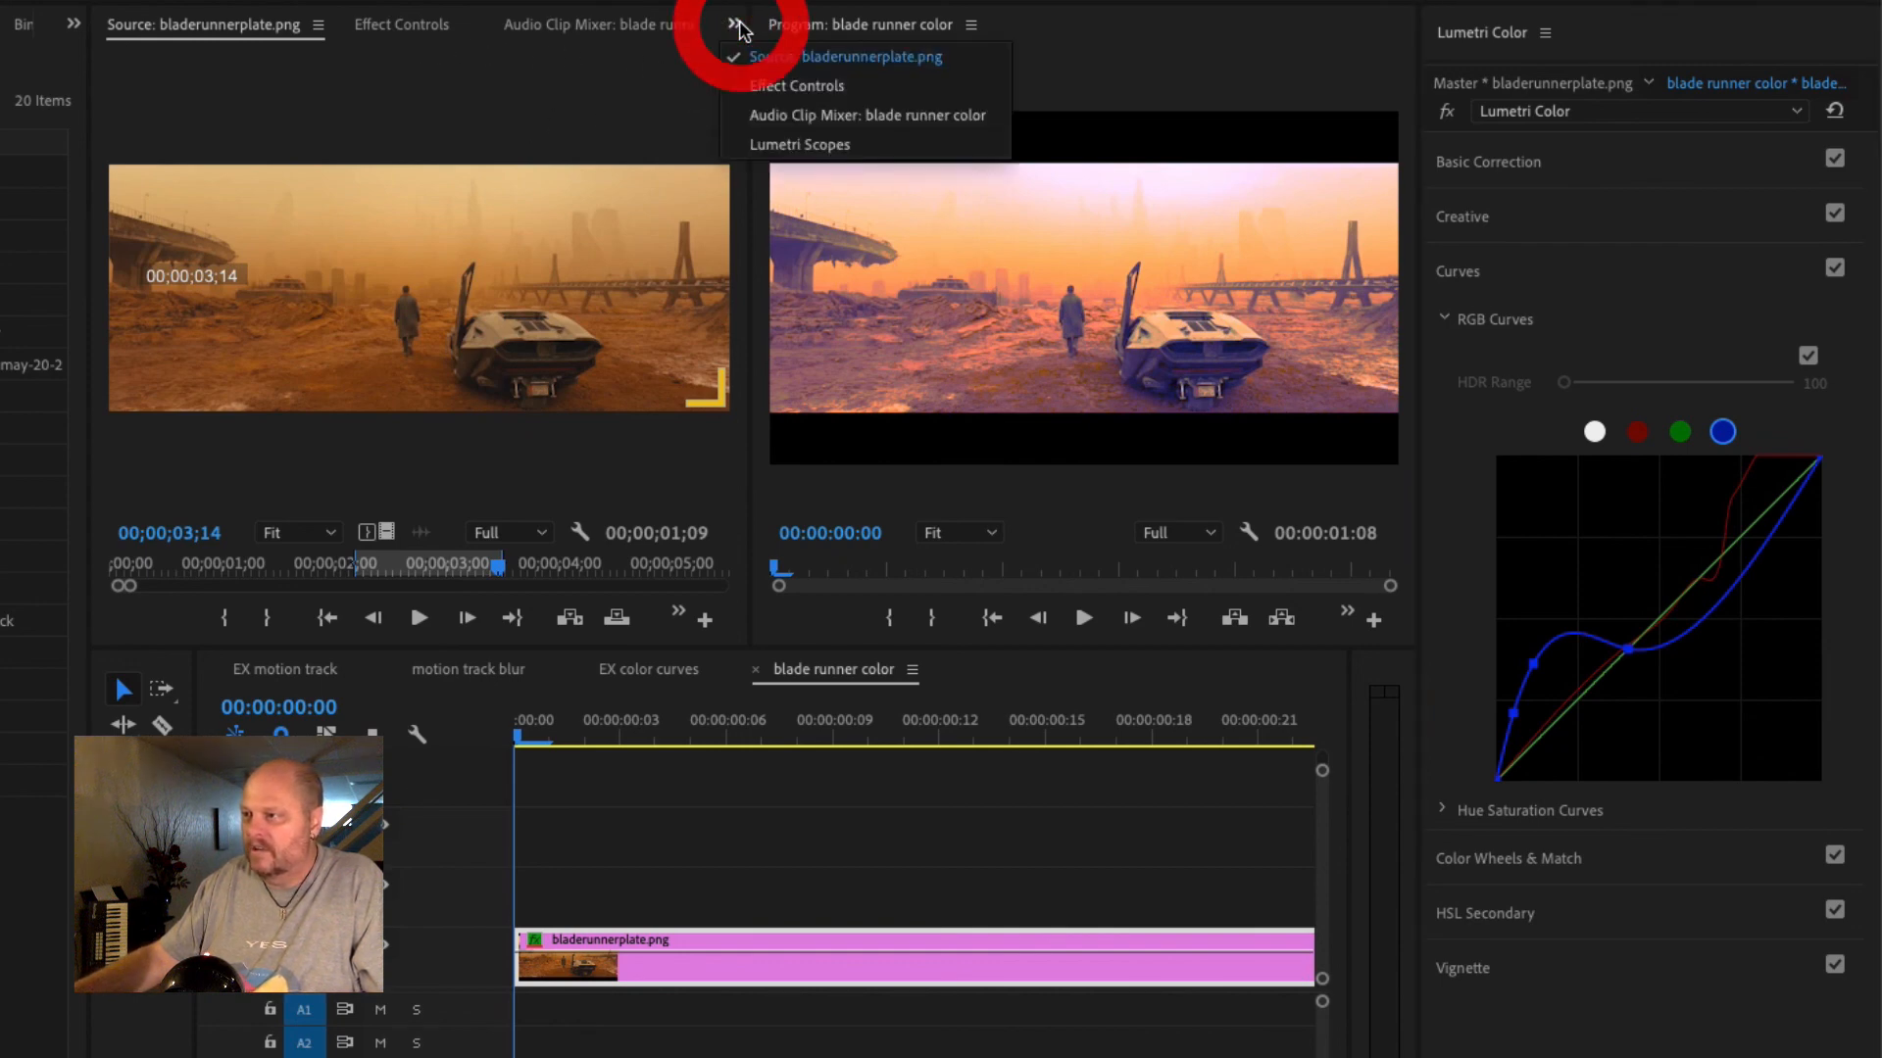
{"action": "left_click", "coordinate": [782, 143]}
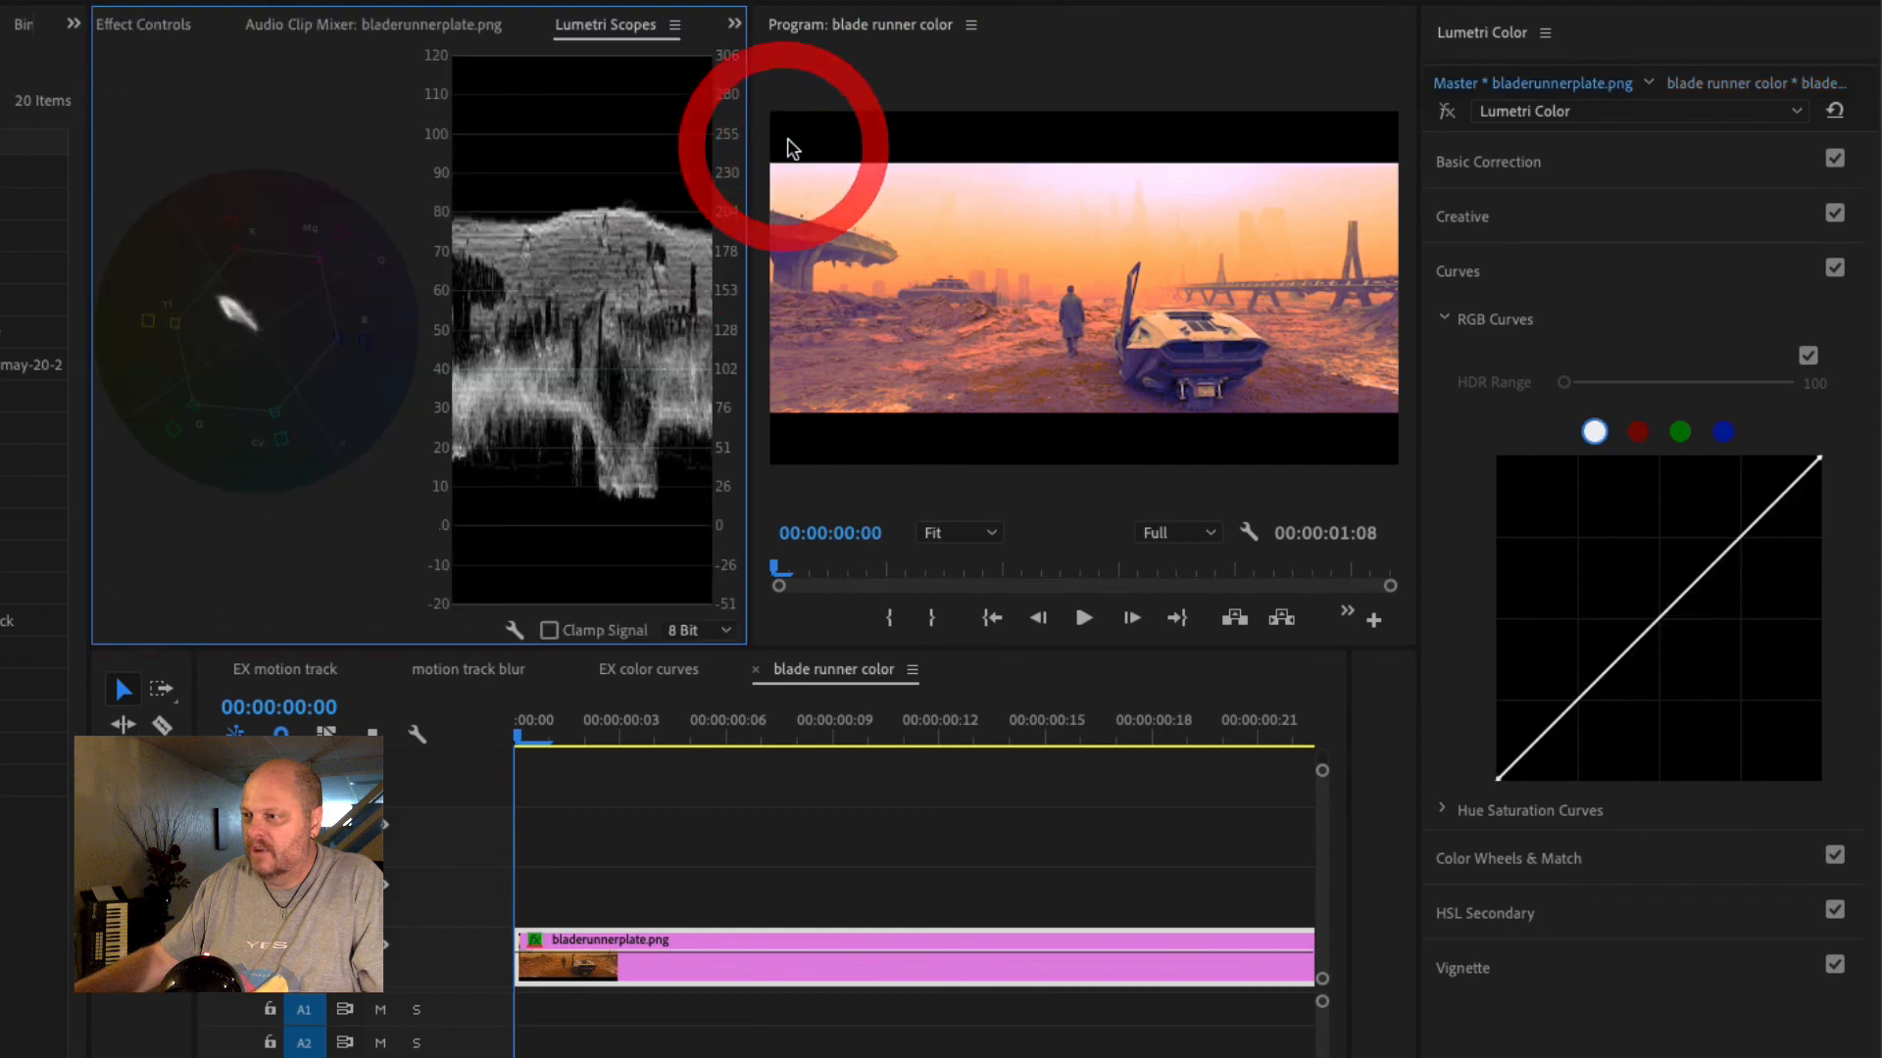